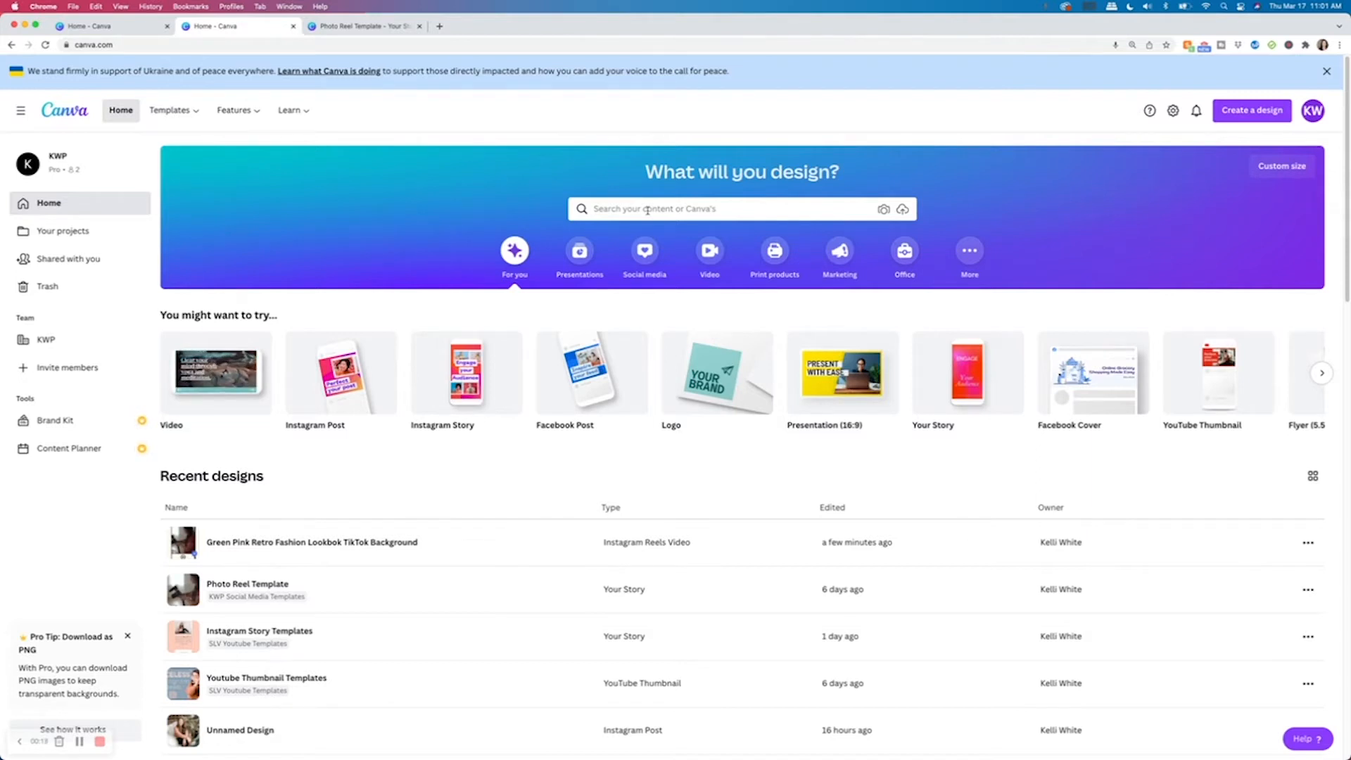
Search the templates for reel using the recent search suggestion.
{"action": "left_click", "coordinate": [672, 206]}
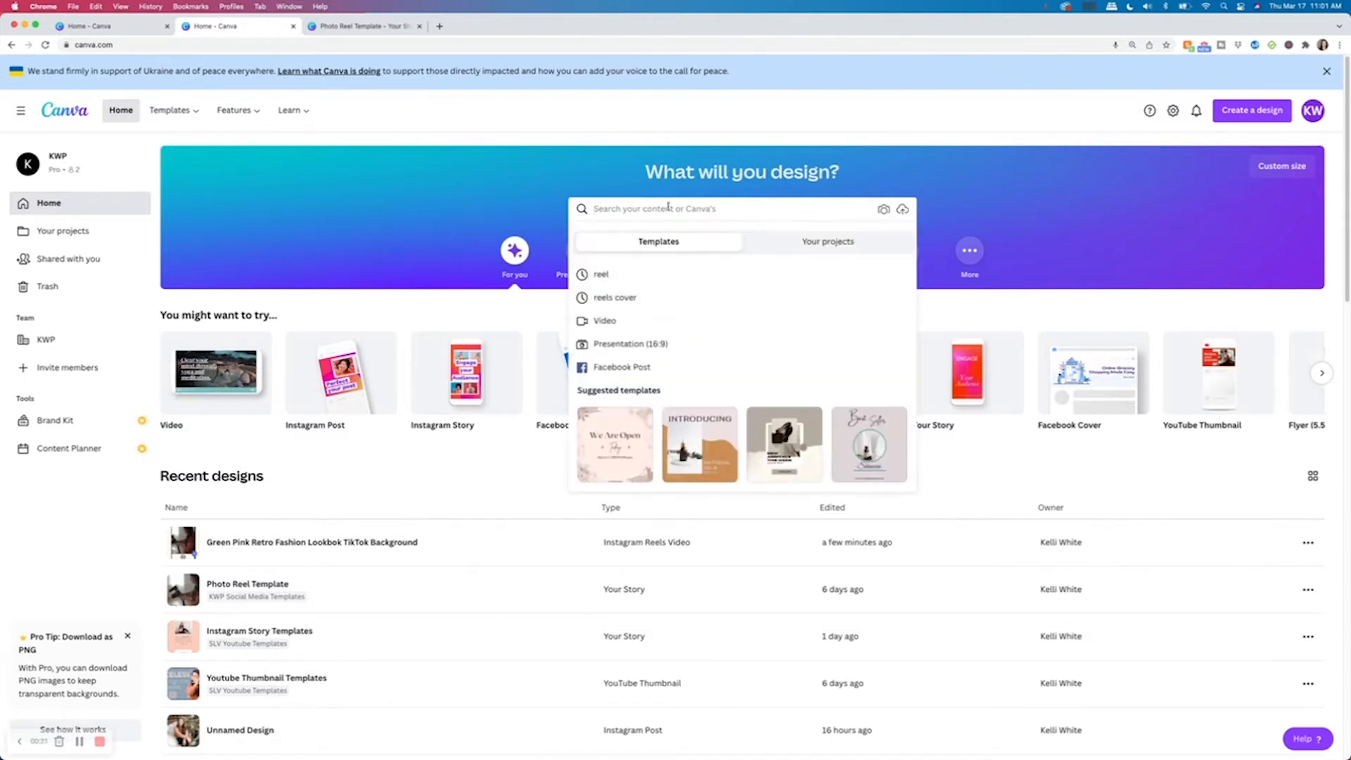
{"action": "left_click", "coordinate": [598, 274]}
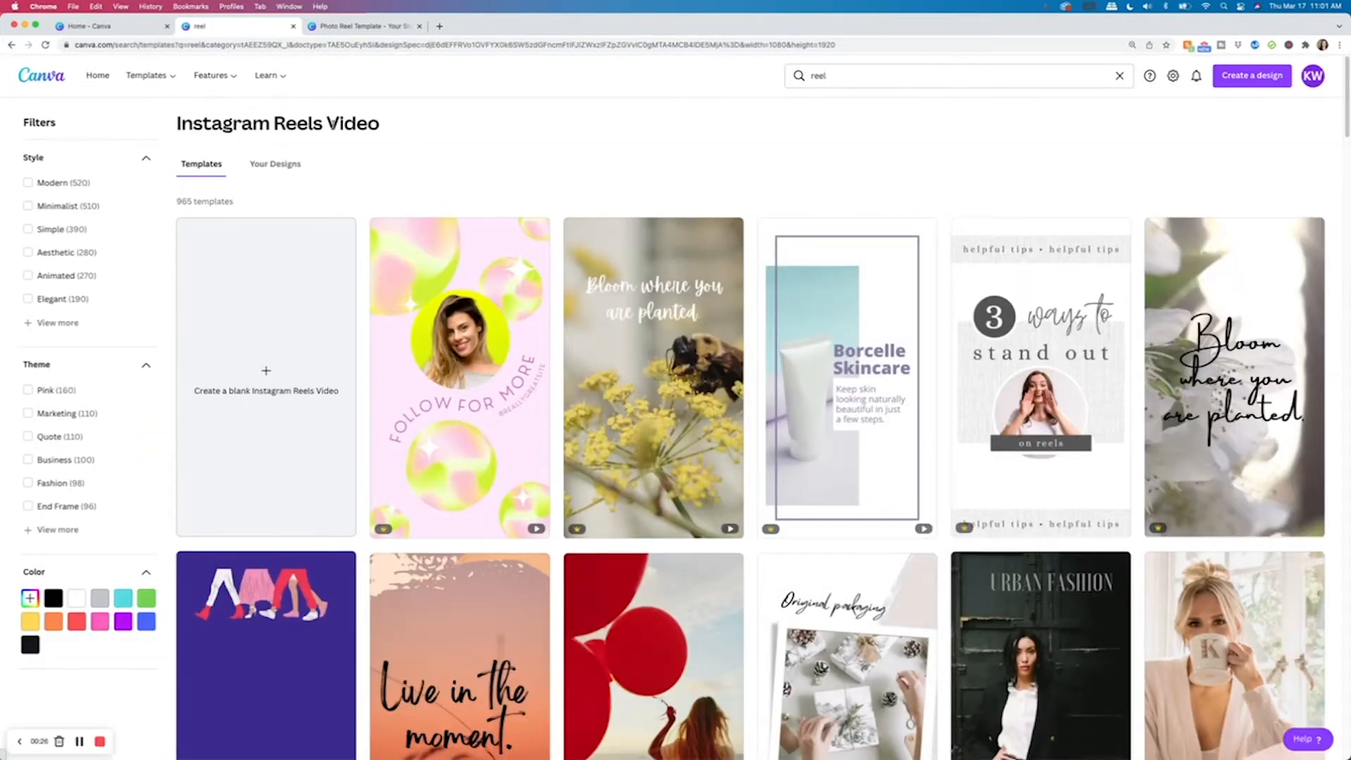
Browse the Instagram Reels Video templates and open the How to Automate Your Business template.
{"action": "mouse_move", "coordinate": [649, 410]}
{"action": "mouse_move", "coordinate": [850, 366]}
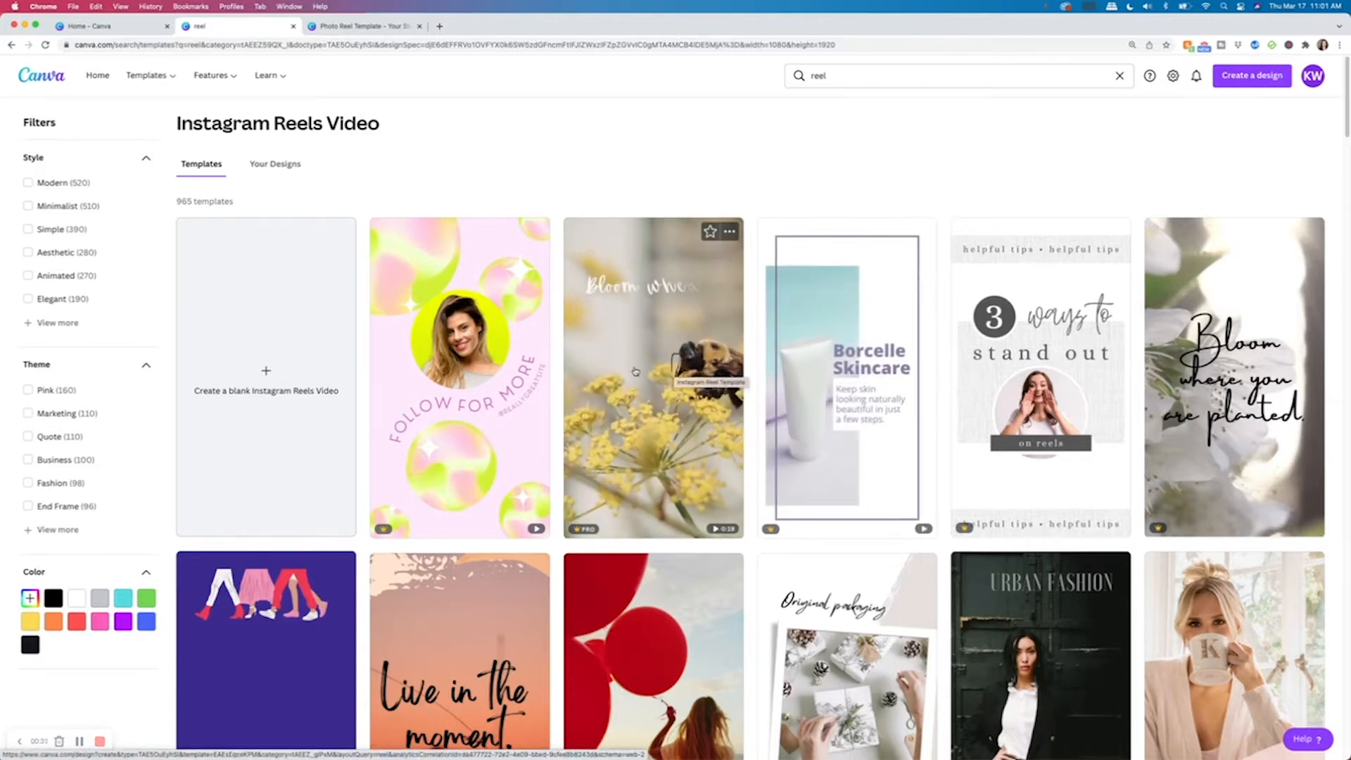
{"action": "mouse_move", "coordinate": [479, 362]}
{"action": "scroll", "coordinate": [478, 380], "scroll_direction": "down", "scroll_amount": 3}
{"action": "mouse_move", "coordinate": [611, 539]}
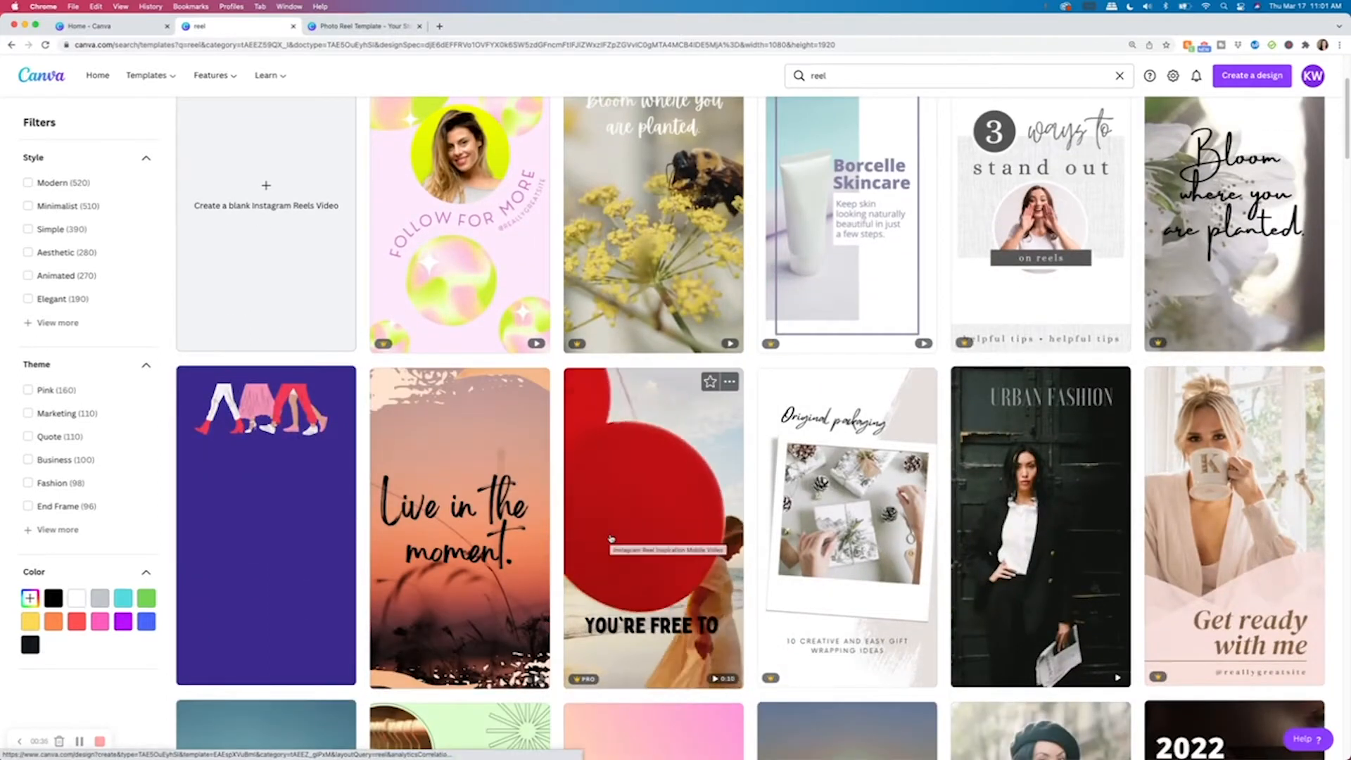
{"action": "mouse_move", "coordinate": [426, 254]}
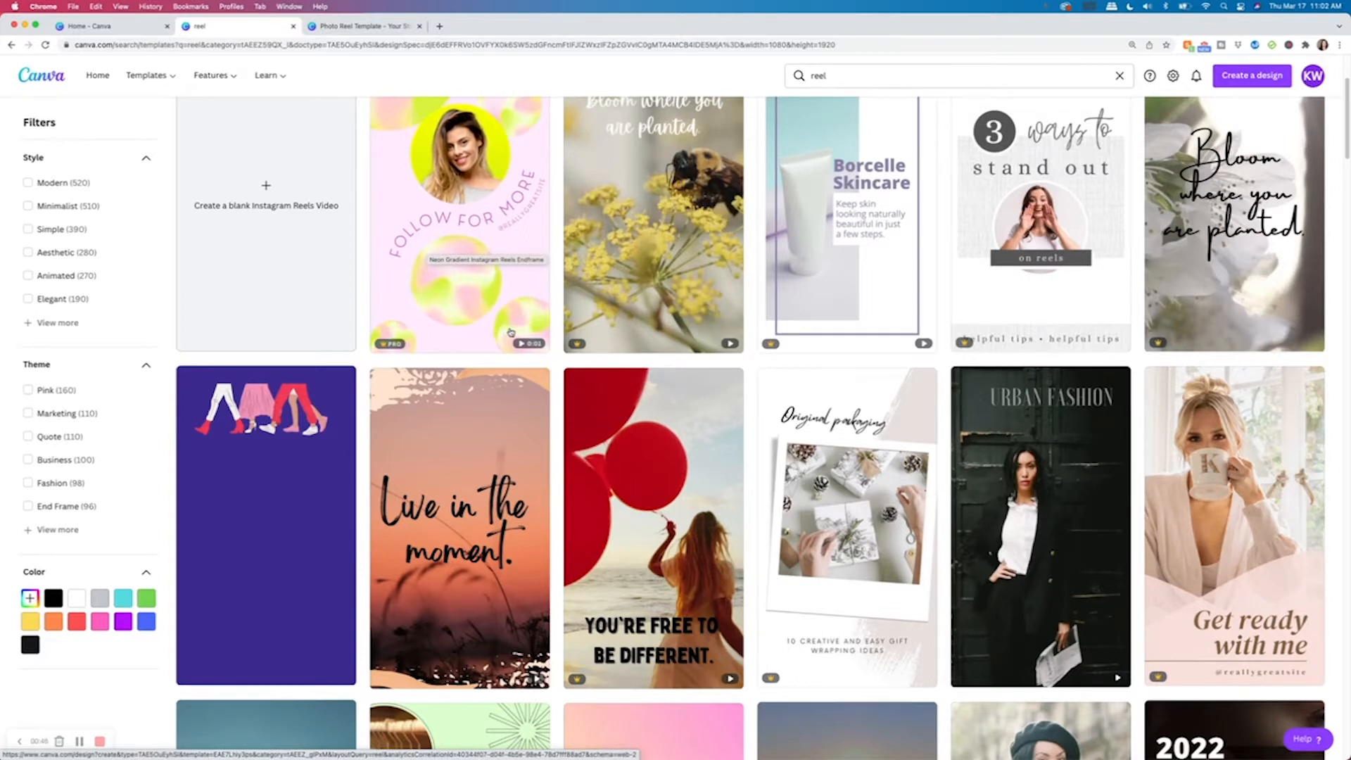
{"action": "mouse_move", "coordinate": [722, 539]}
{"action": "scroll", "coordinate": [721, 539], "scroll_direction": "down", "scroll_amount": 7}
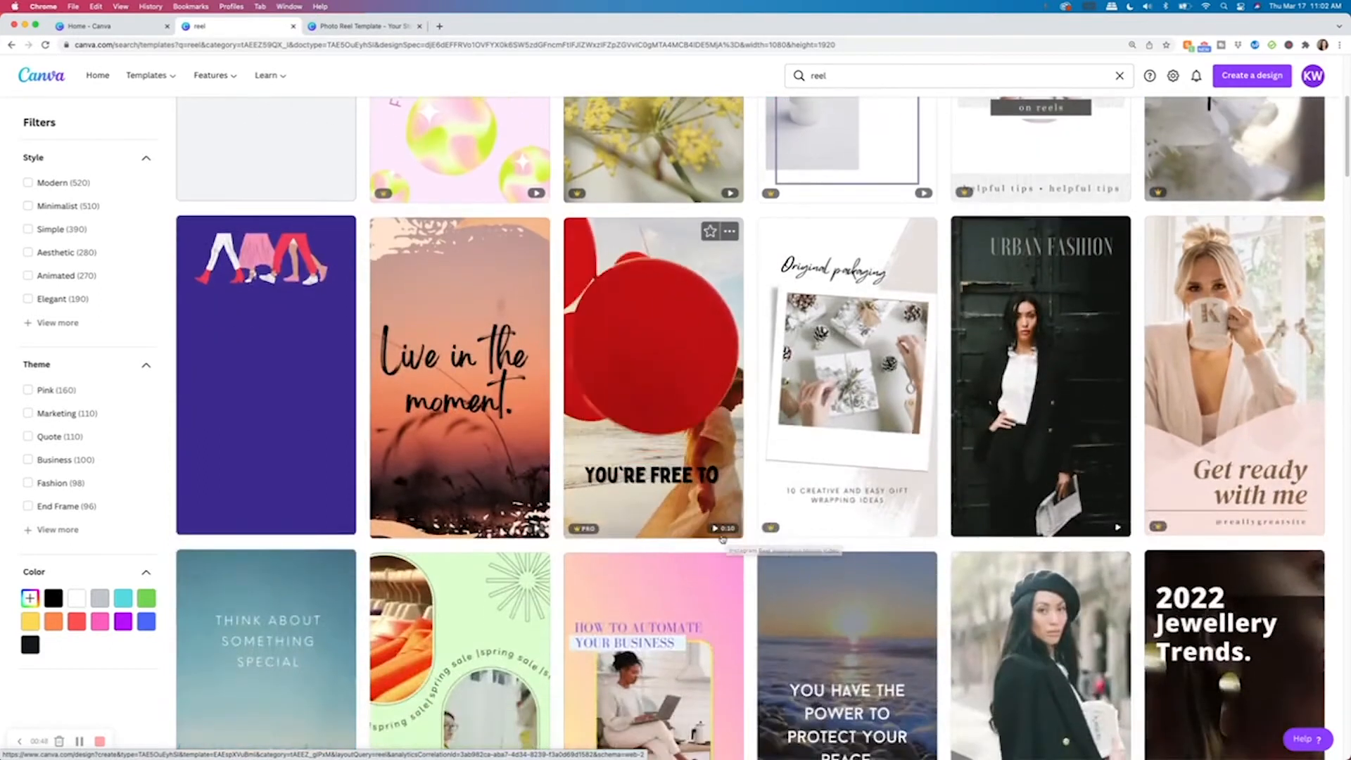
{"action": "mouse_move", "coordinate": [880, 427]}
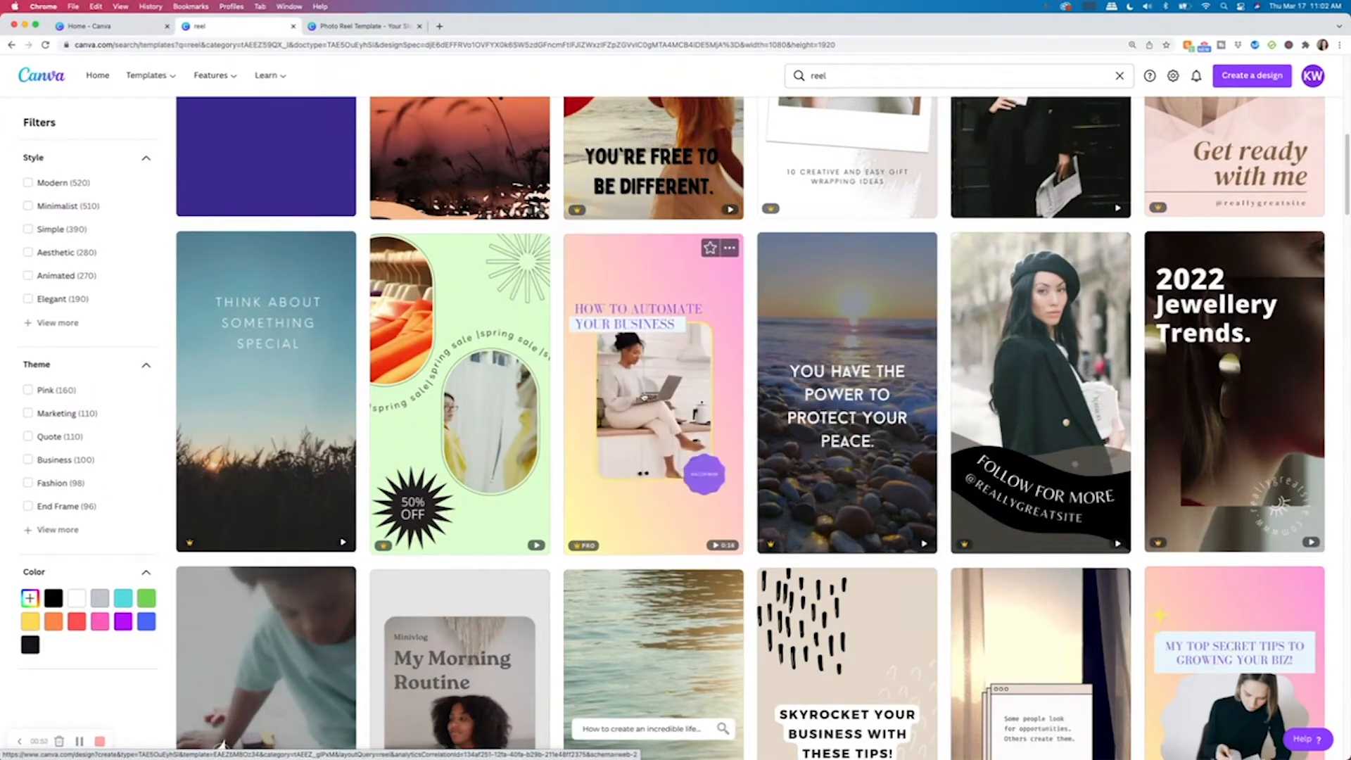
{"action": "left_click", "coordinate": [644, 398]}
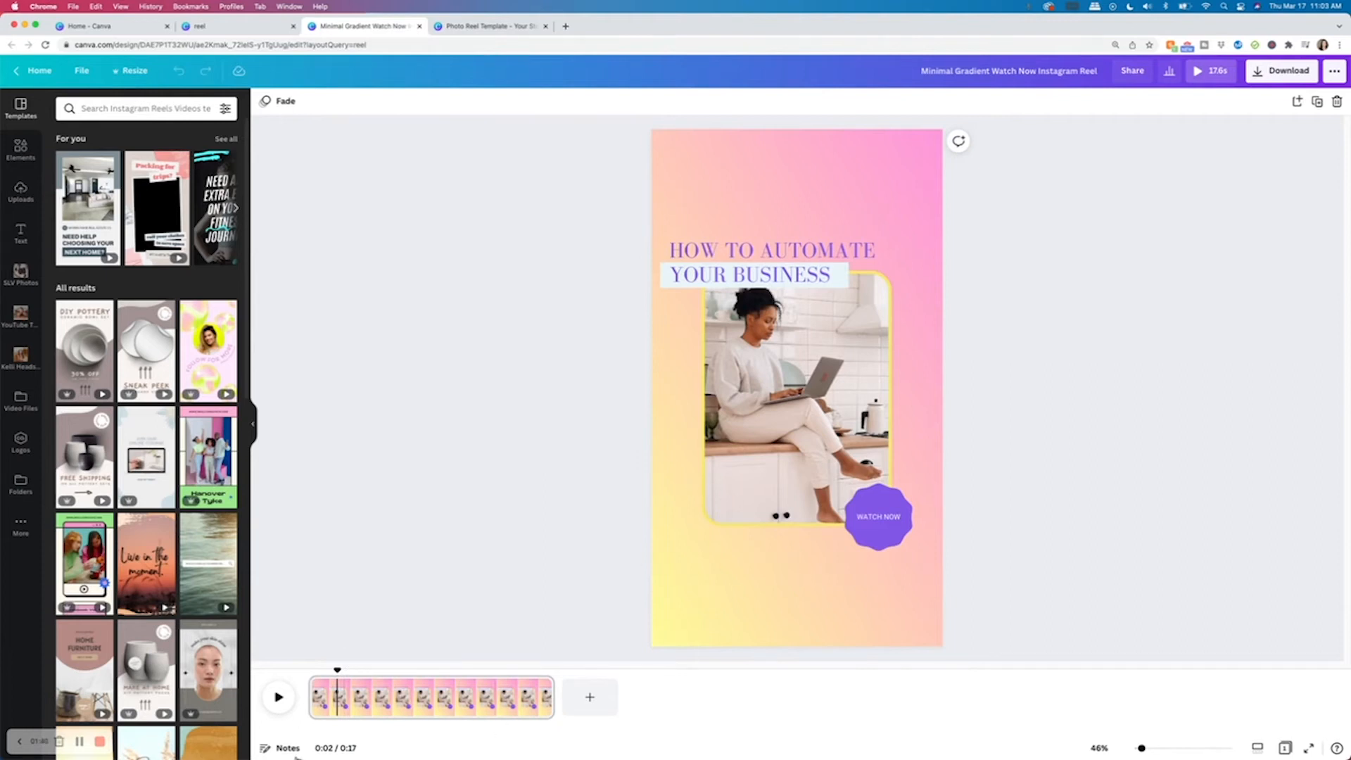
Play and pause the template's video preview.
{"action": "left_click", "coordinate": [279, 696]}
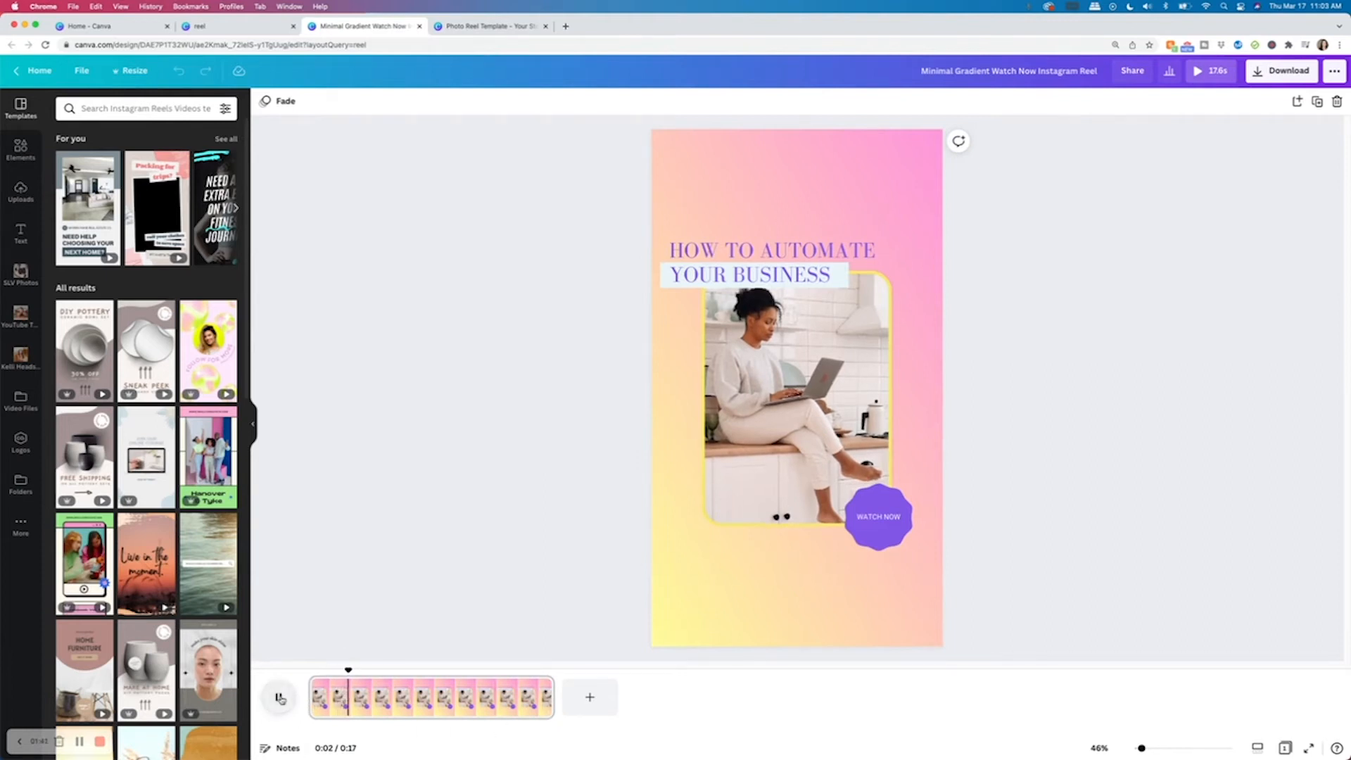
{"action": "left_click", "coordinate": [278, 697]}
{"action": "left_click", "coordinate": [278, 697]}
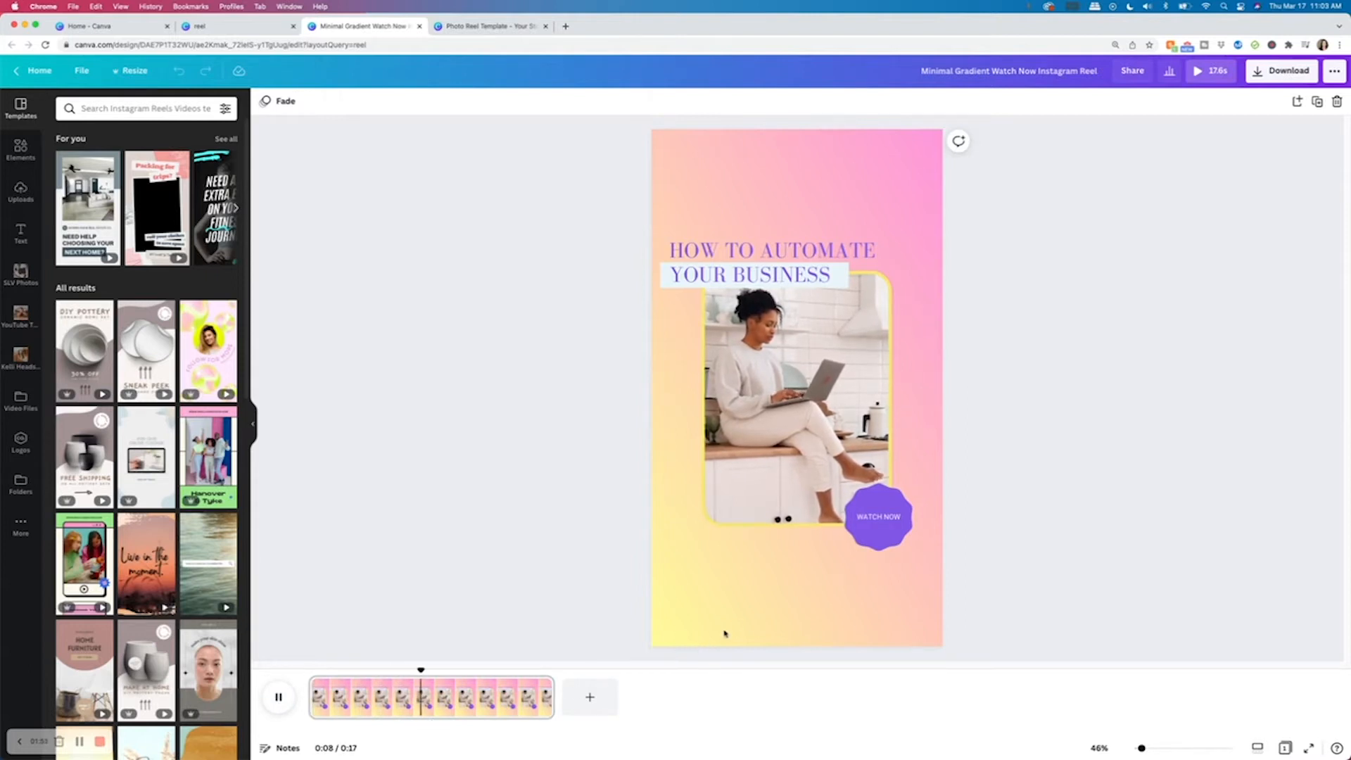
{"action": "left_click", "coordinate": [785, 424]}
{"action": "double_click", "coordinate": [855, 376]}
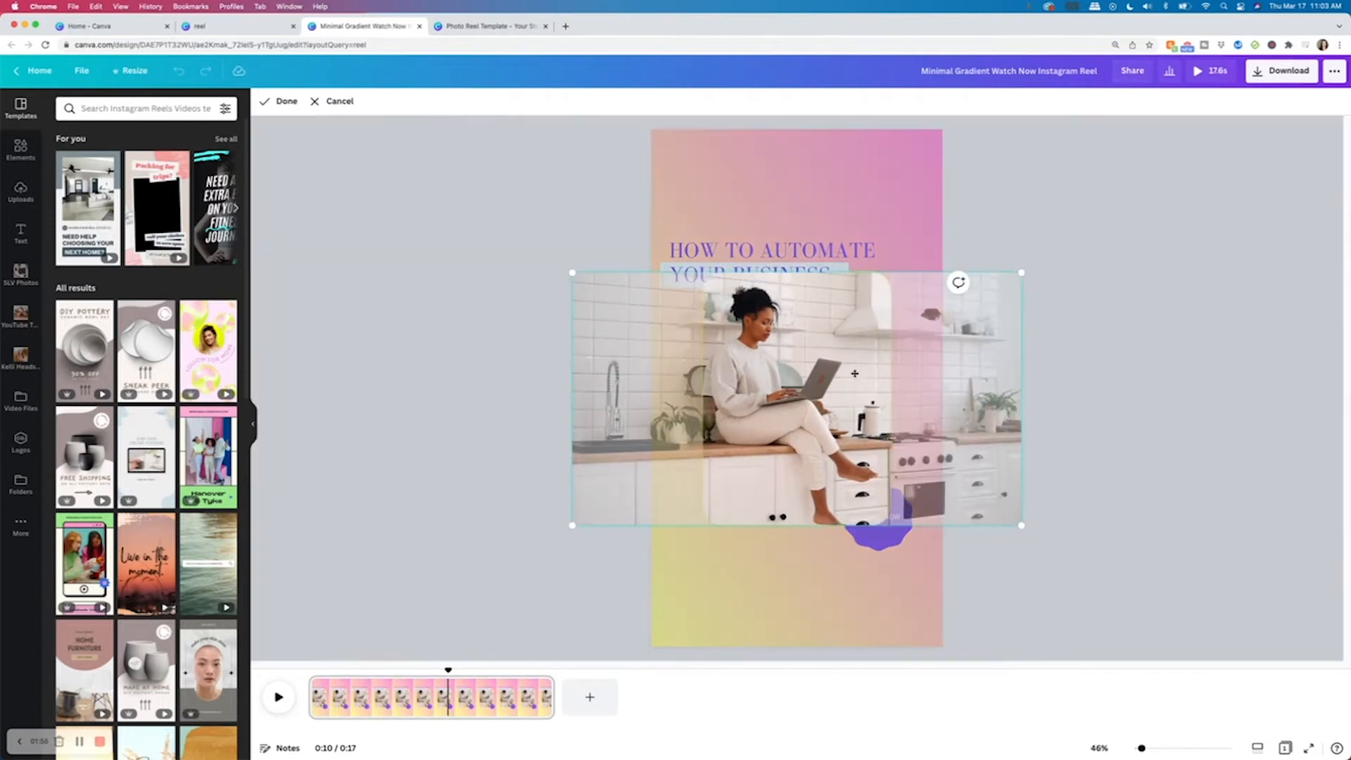
{"action": "left_click", "coordinate": [881, 211]}
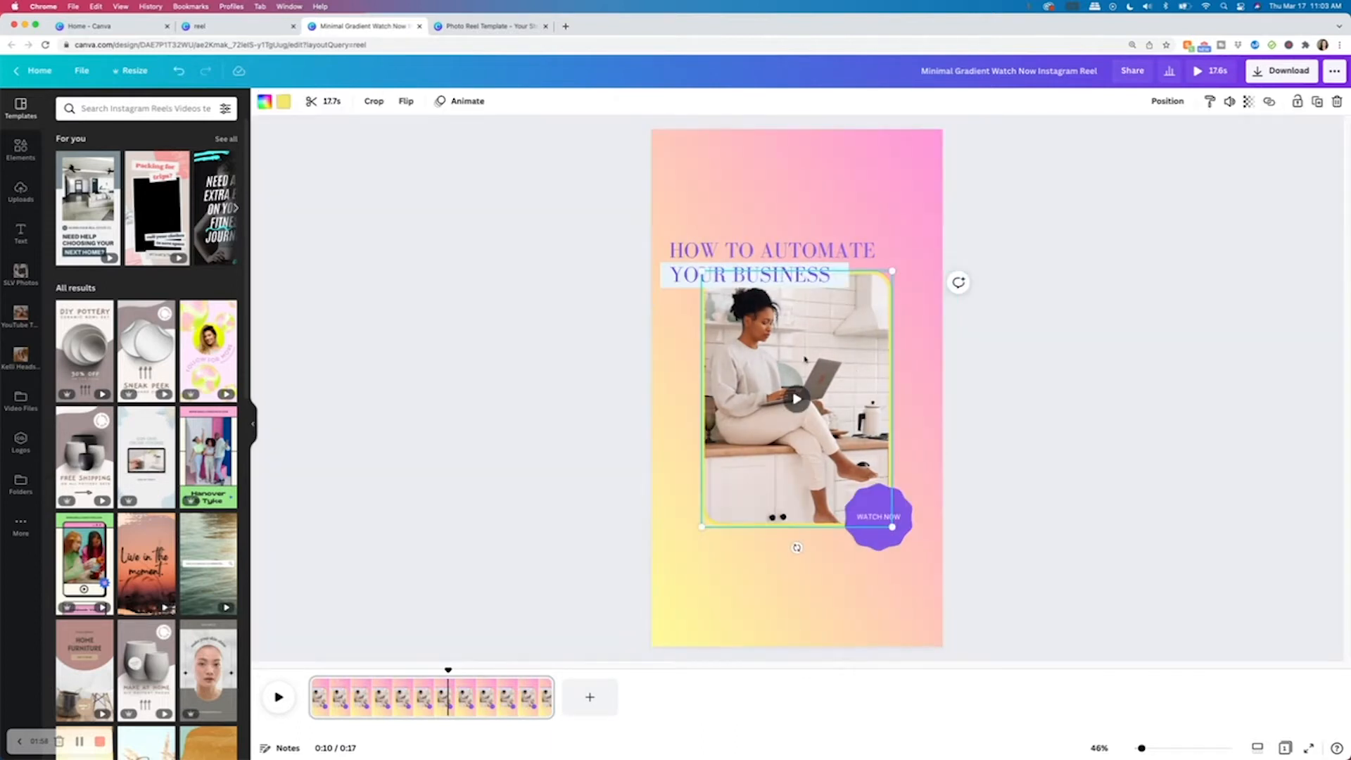
Replace the template's video with the first clip from the Video Files folder.
{"action": "left_click", "coordinate": [21, 399]}
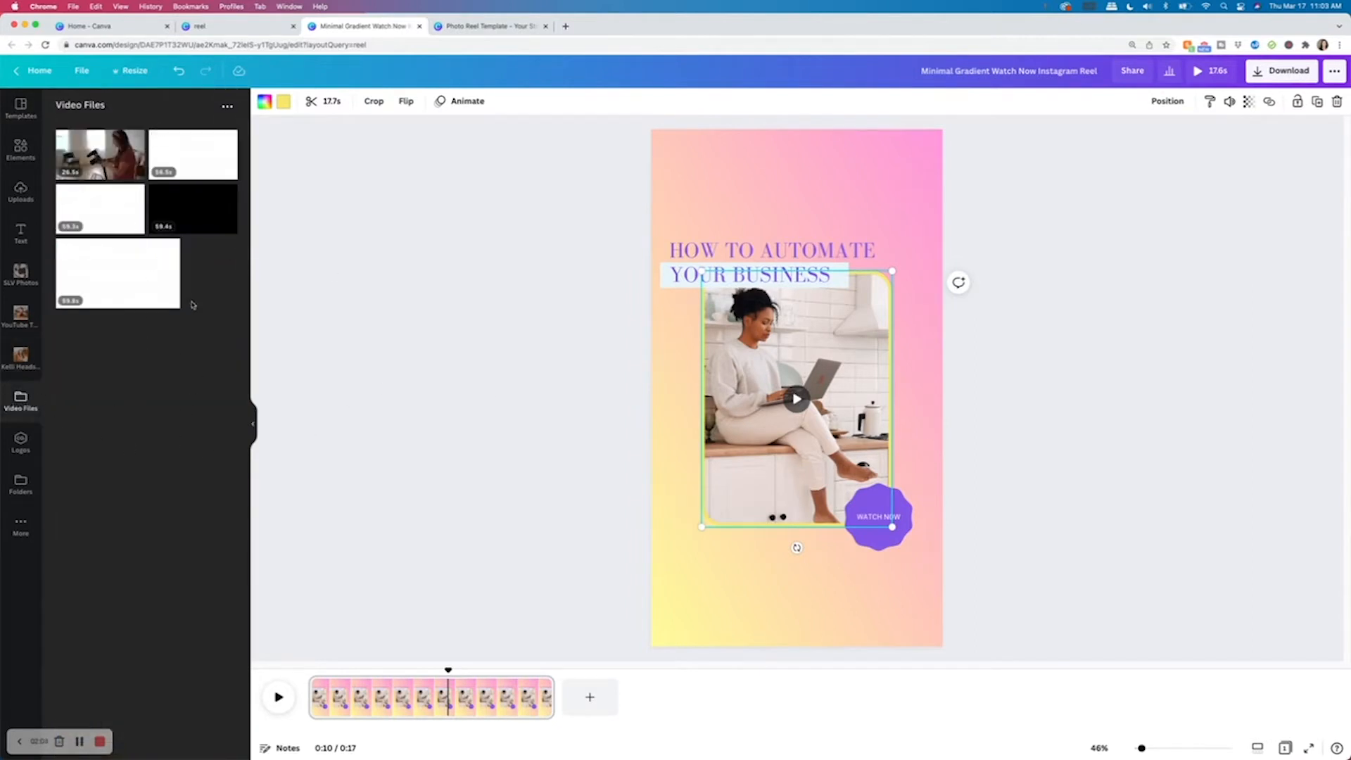
{"action": "mouse_move", "coordinate": [85, 160]}
{"action": "left_click_drag", "start_coordinate": [85, 159], "coordinate": [808, 368]}
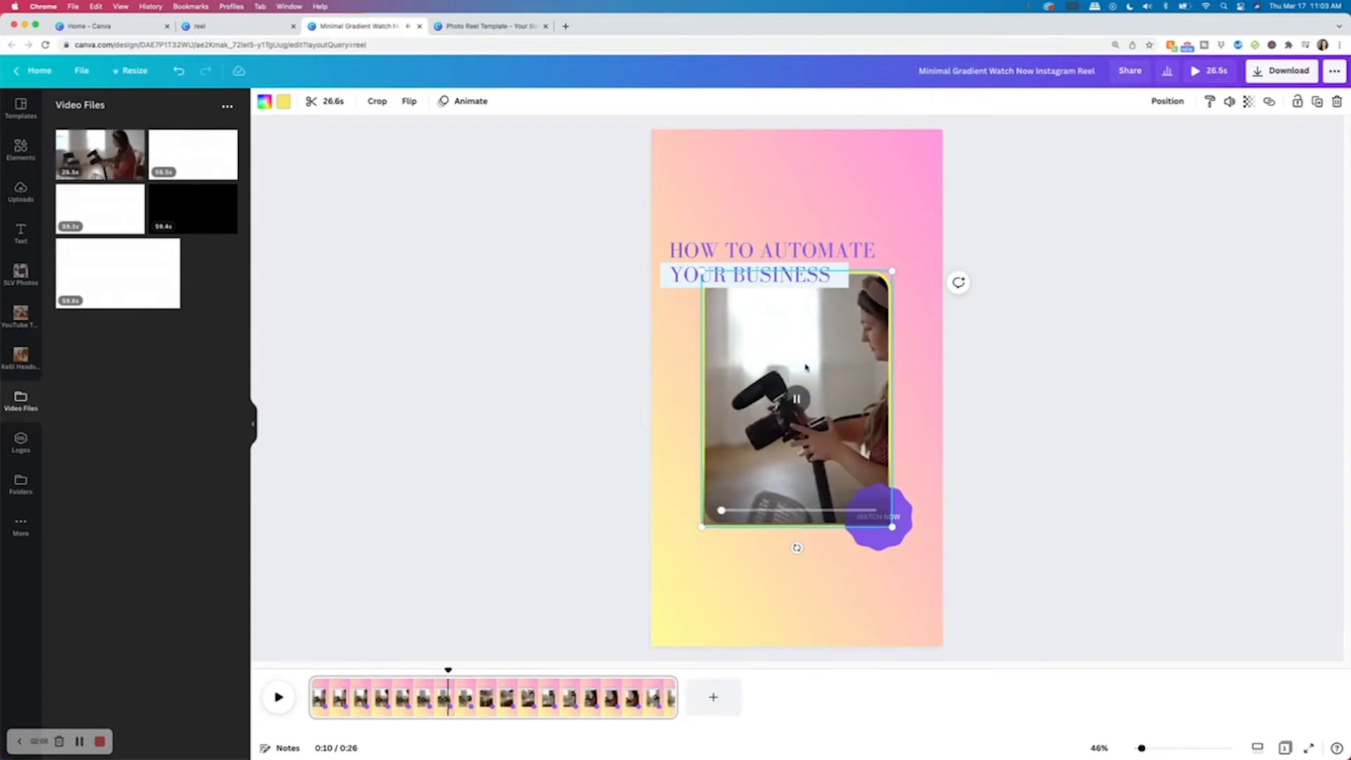
{"action": "left_click", "coordinate": [798, 400]}
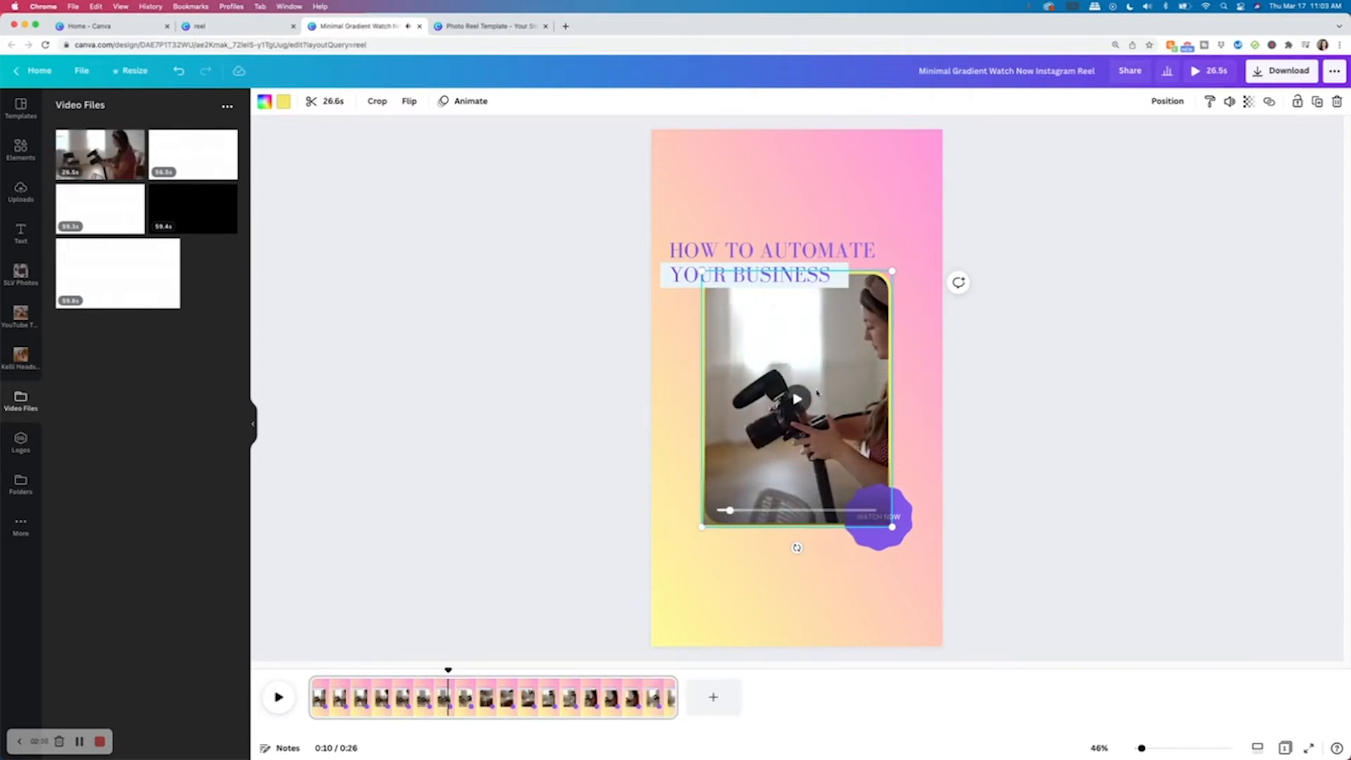
Shift the new clip left inside its frame to reframe the subject.
{"action": "double_click", "coordinate": [820, 367]}
{"action": "left_click_drag", "start_coordinate": [803, 395], "coordinate": [751, 391]}
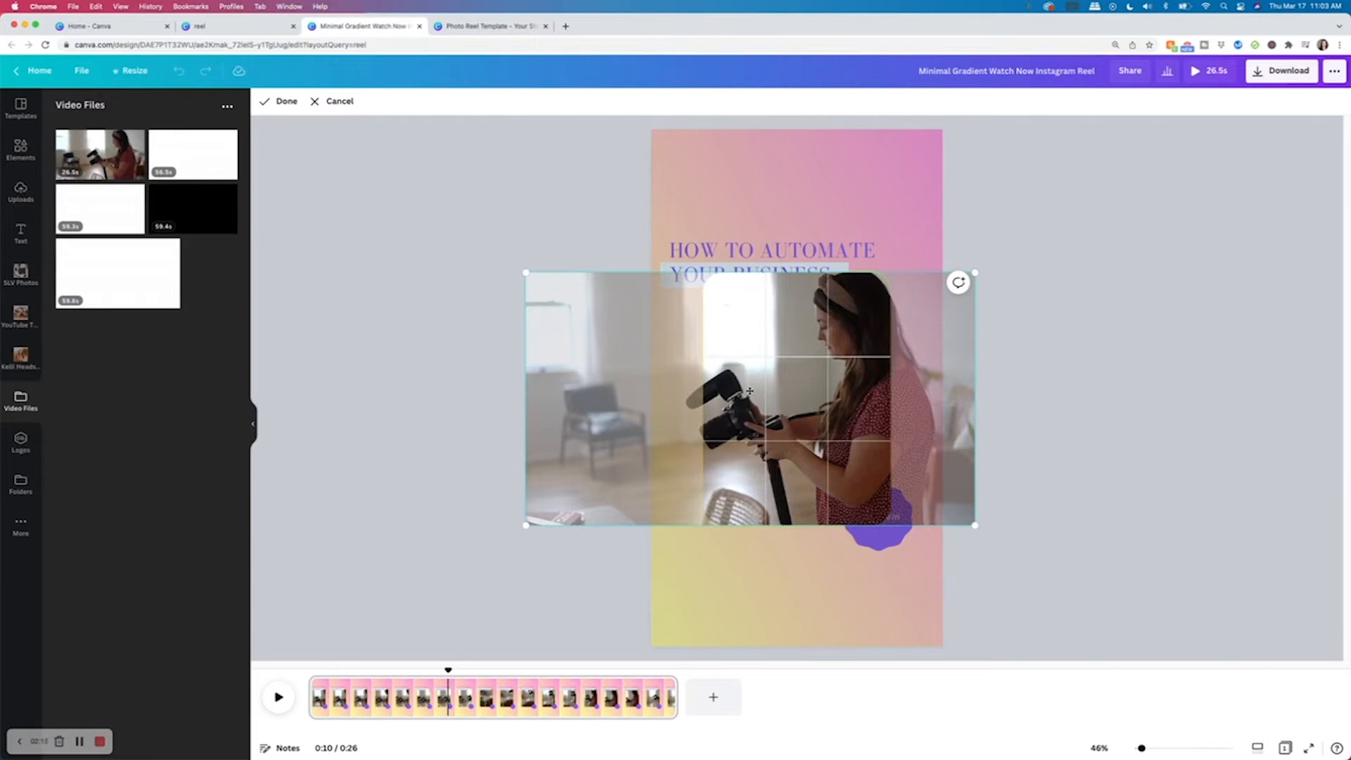
{"action": "left_click", "coordinate": [909, 209]}
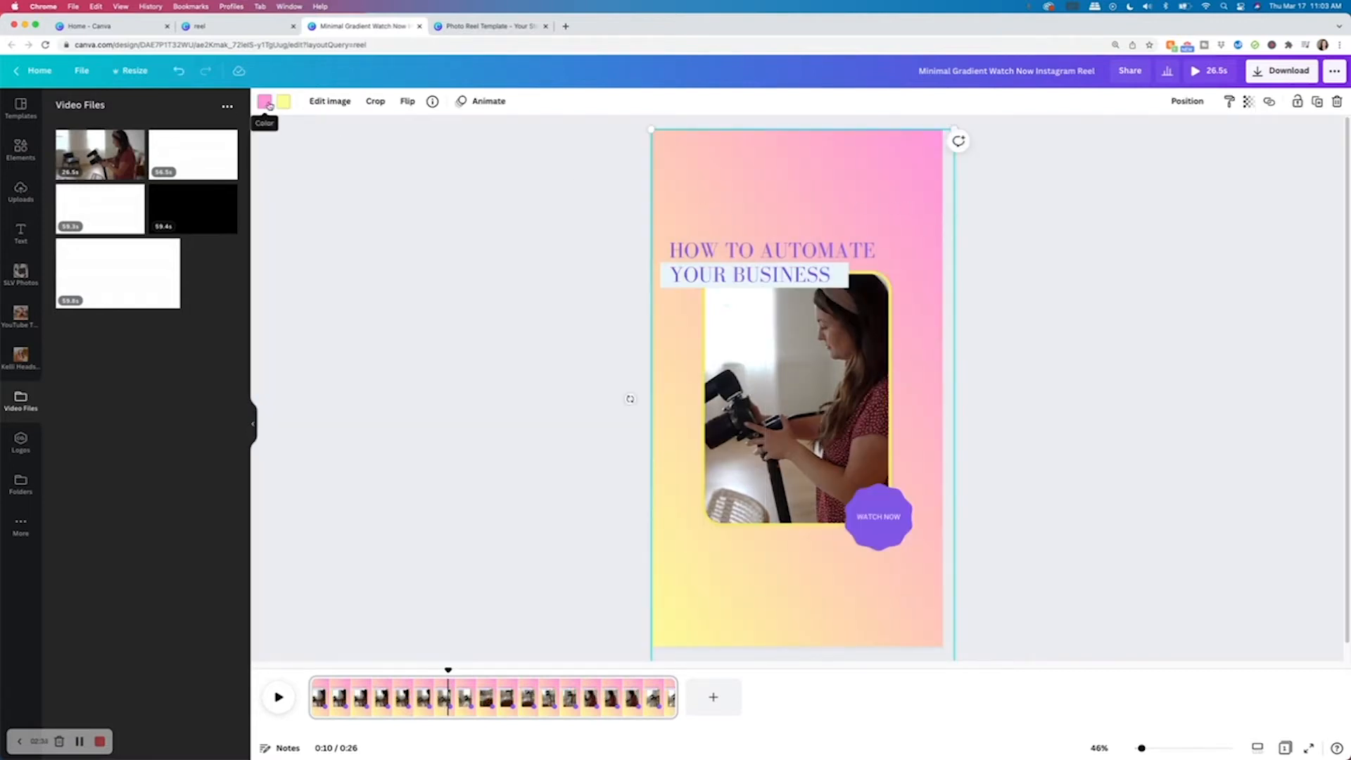
Recolour the background gradient with the peach and pale mint swatches from the SLV palette.
{"action": "left_click_drag", "start_coordinate": [829, 181], "coordinate": [822, 177]}
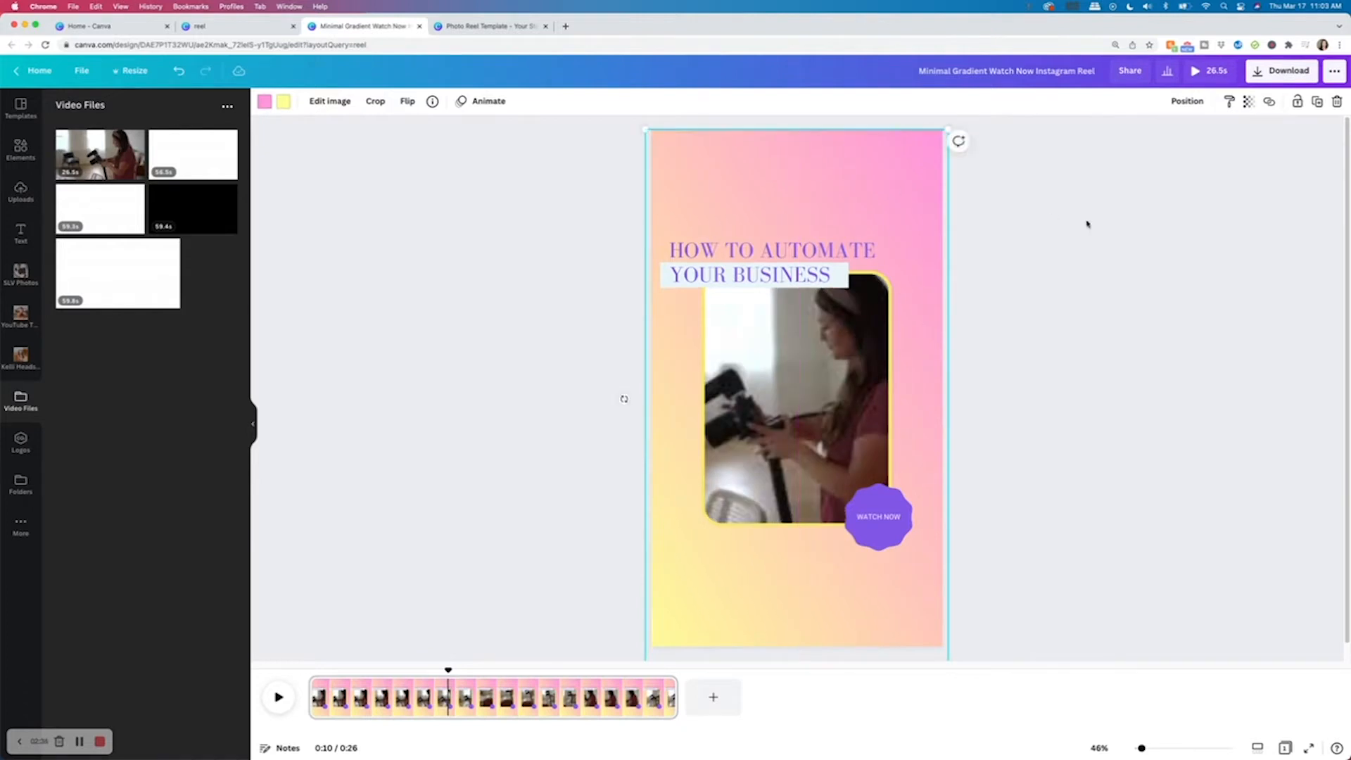
{"action": "double_click", "coordinate": [885, 185]}
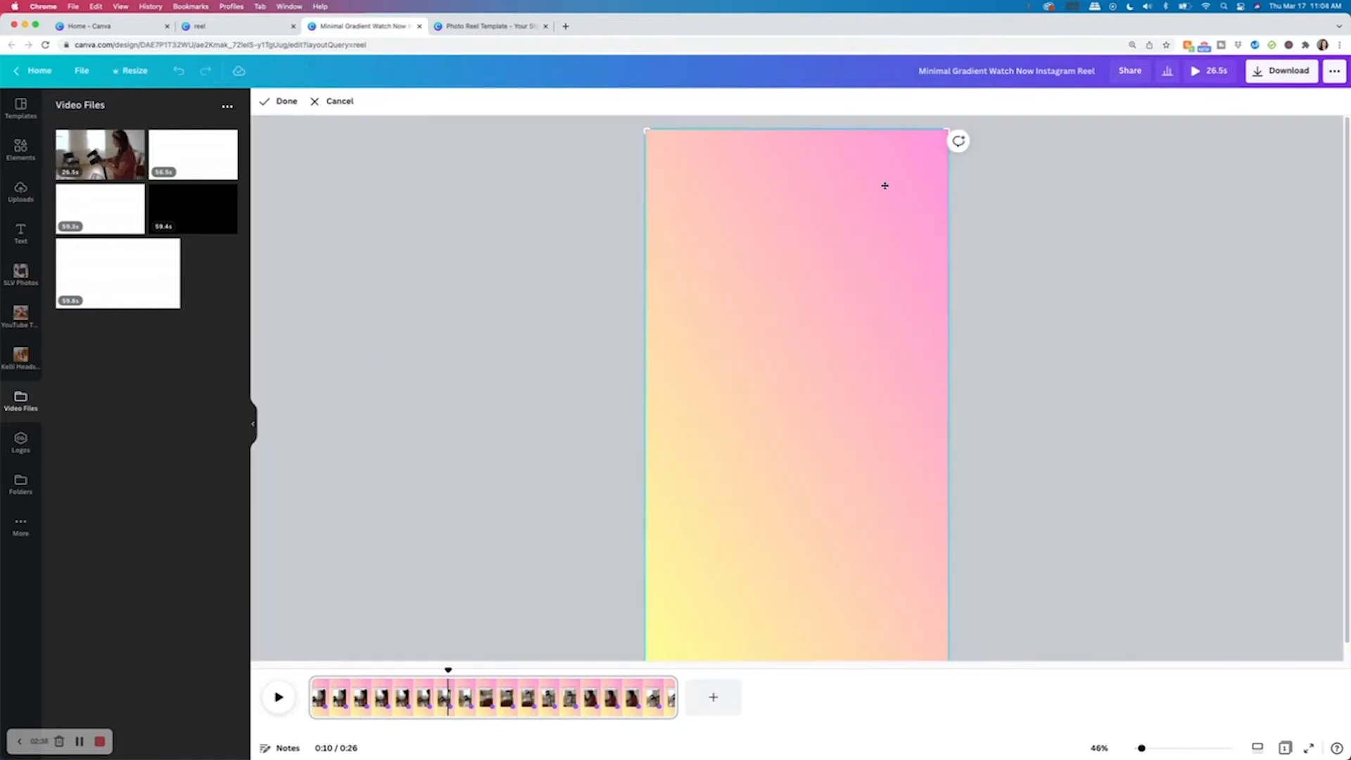
{"action": "left_click", "coordinate": [1141, 222]}
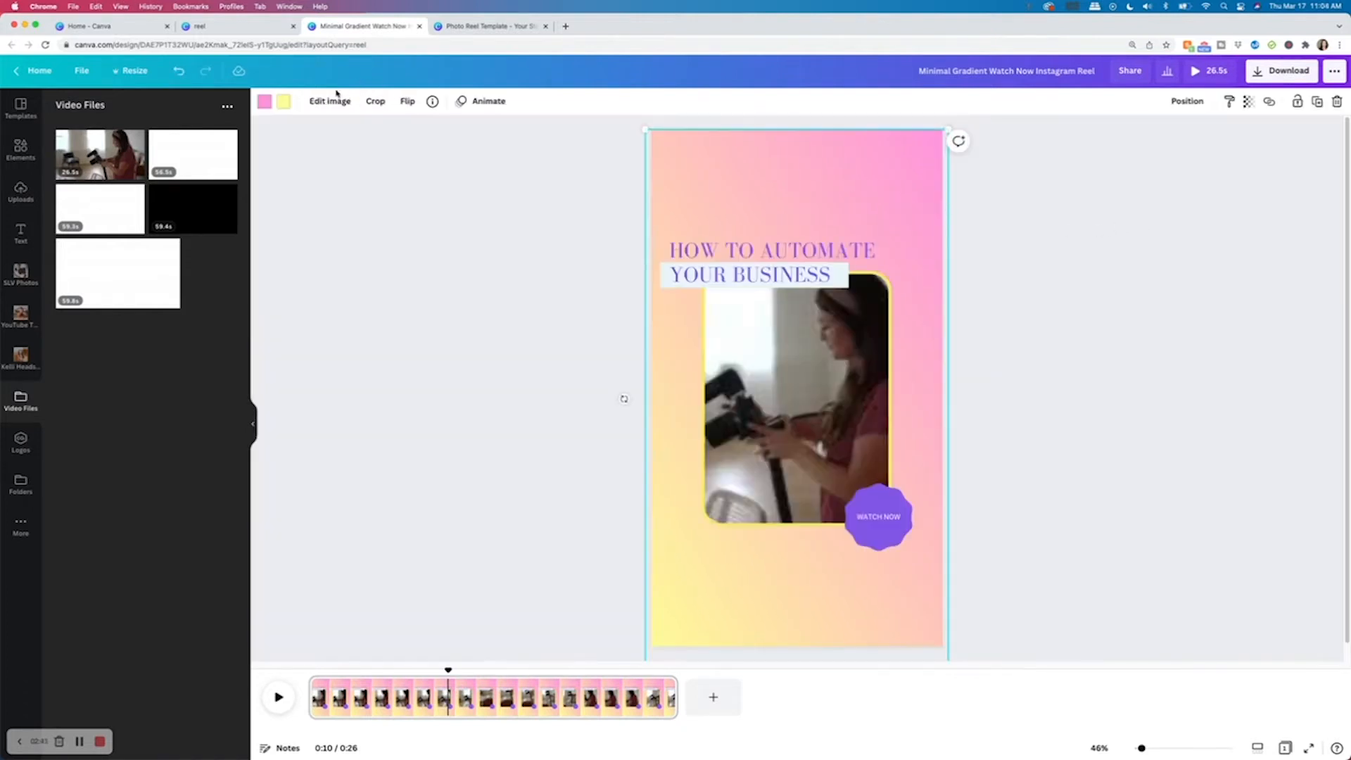
{"action": "left_click", "coordinate": [264, 101]}
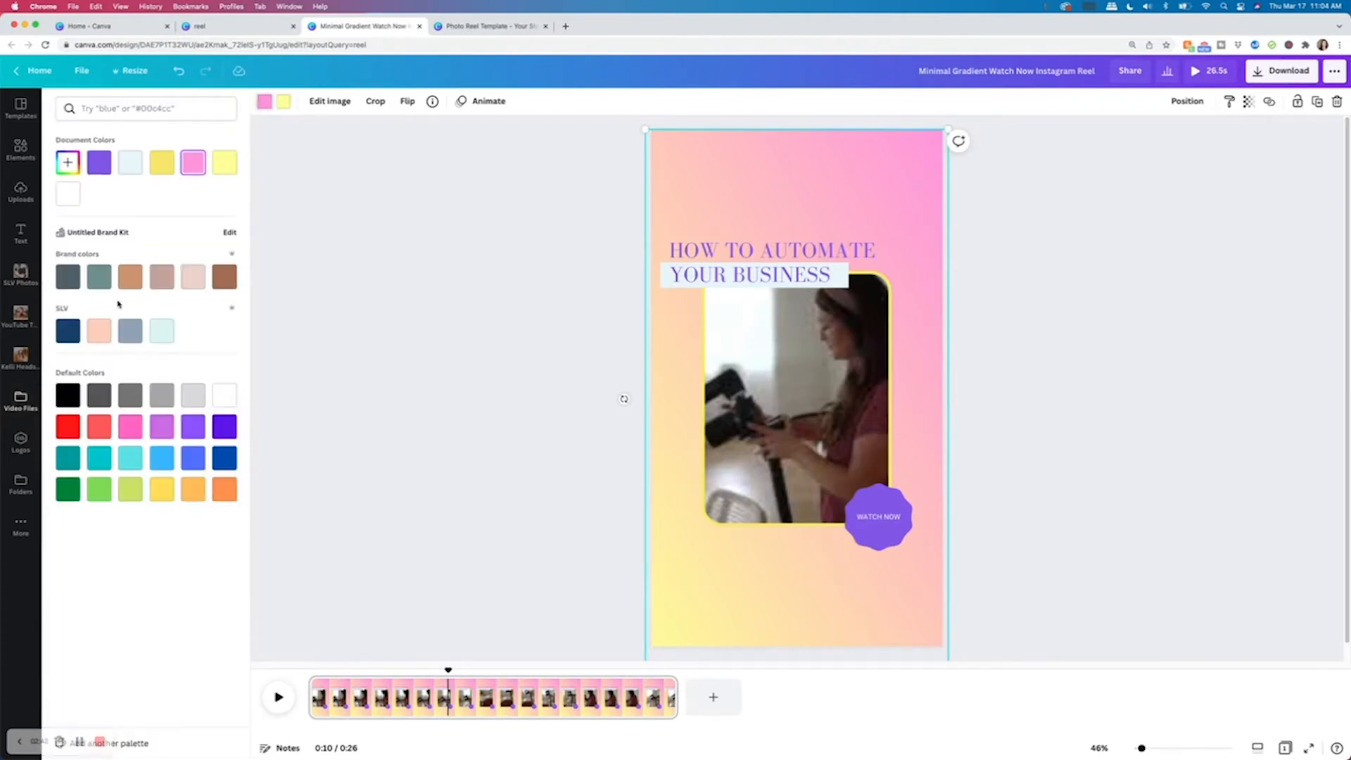
{"action": "left_click", "coordinate": [100, 331]}
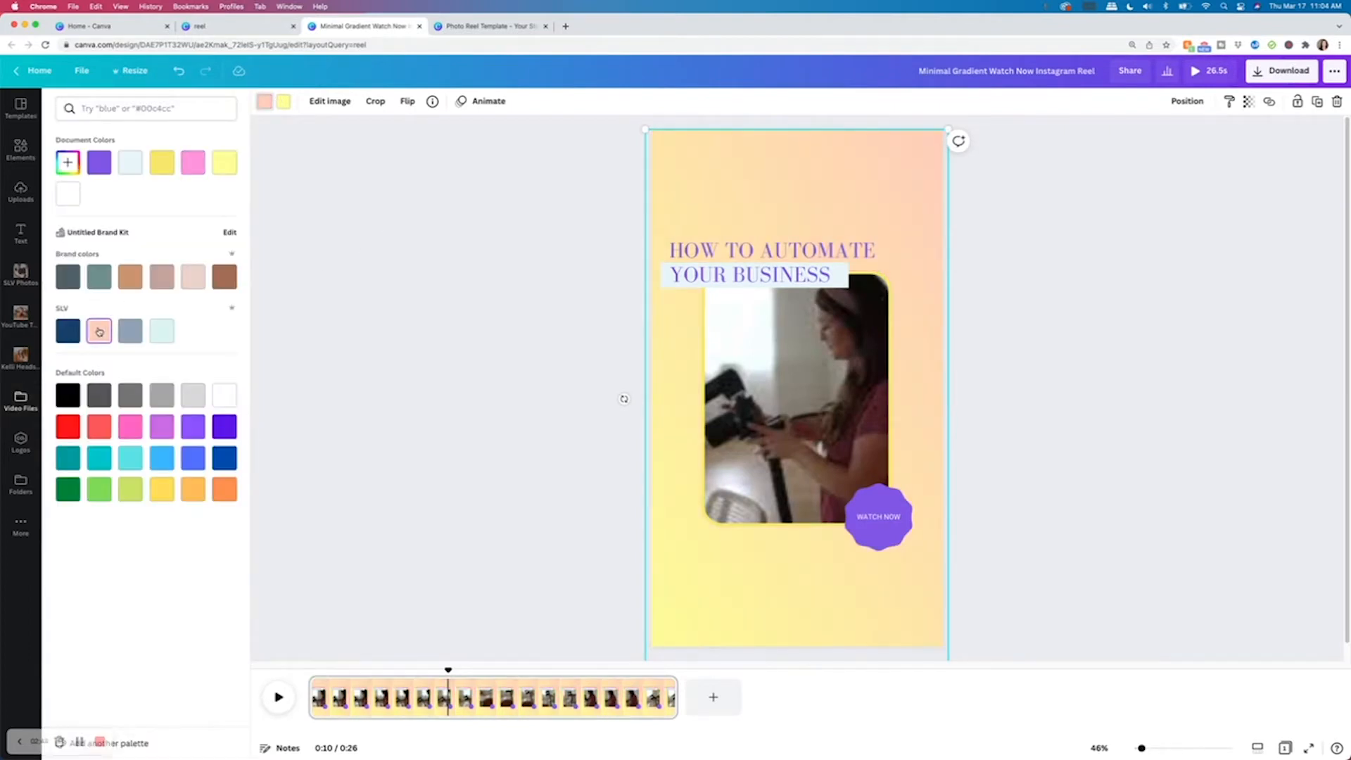
{"action": "left_click", "coordinate": [288, 103]}
{"action": "left_click", "coordinate": [163, 330]}
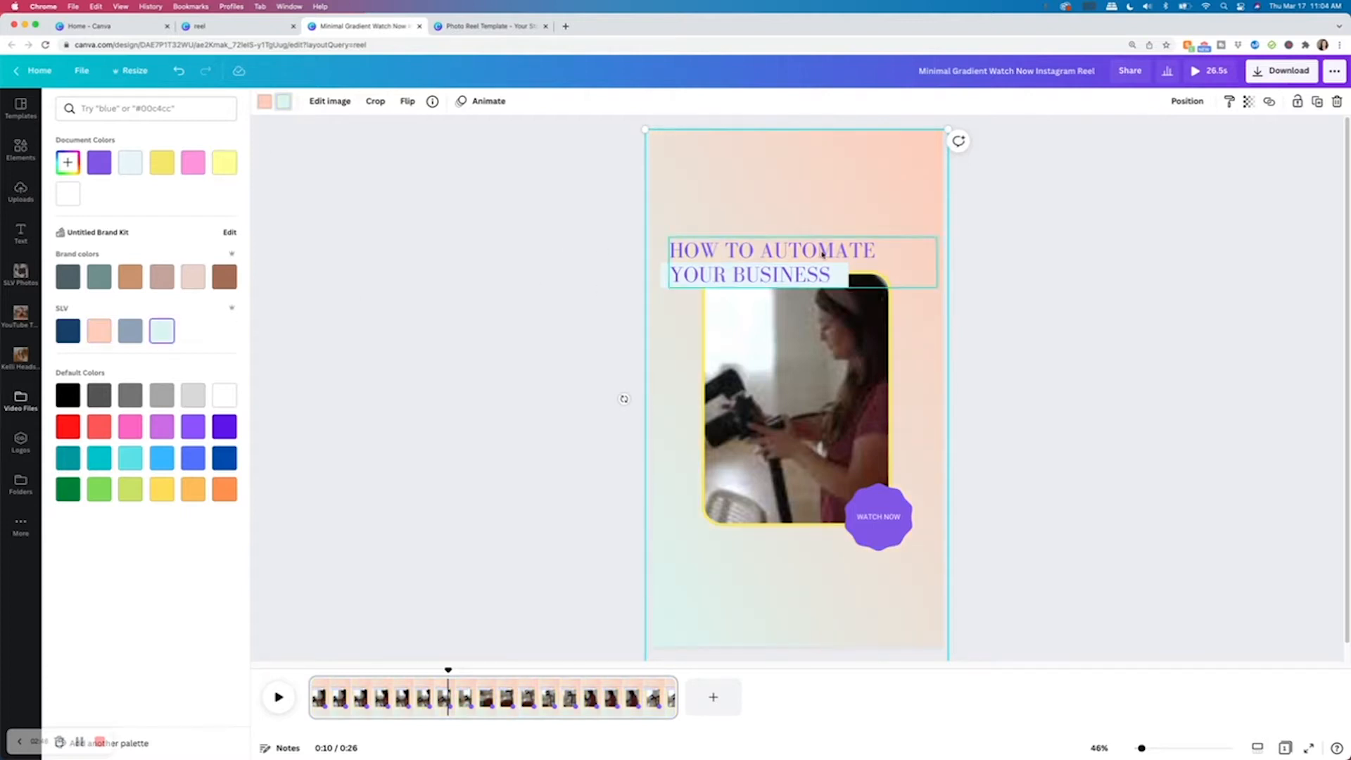
Readjust the clip's position inside its frame.
{"action": "left_click", "coordinate": [836, 356]}
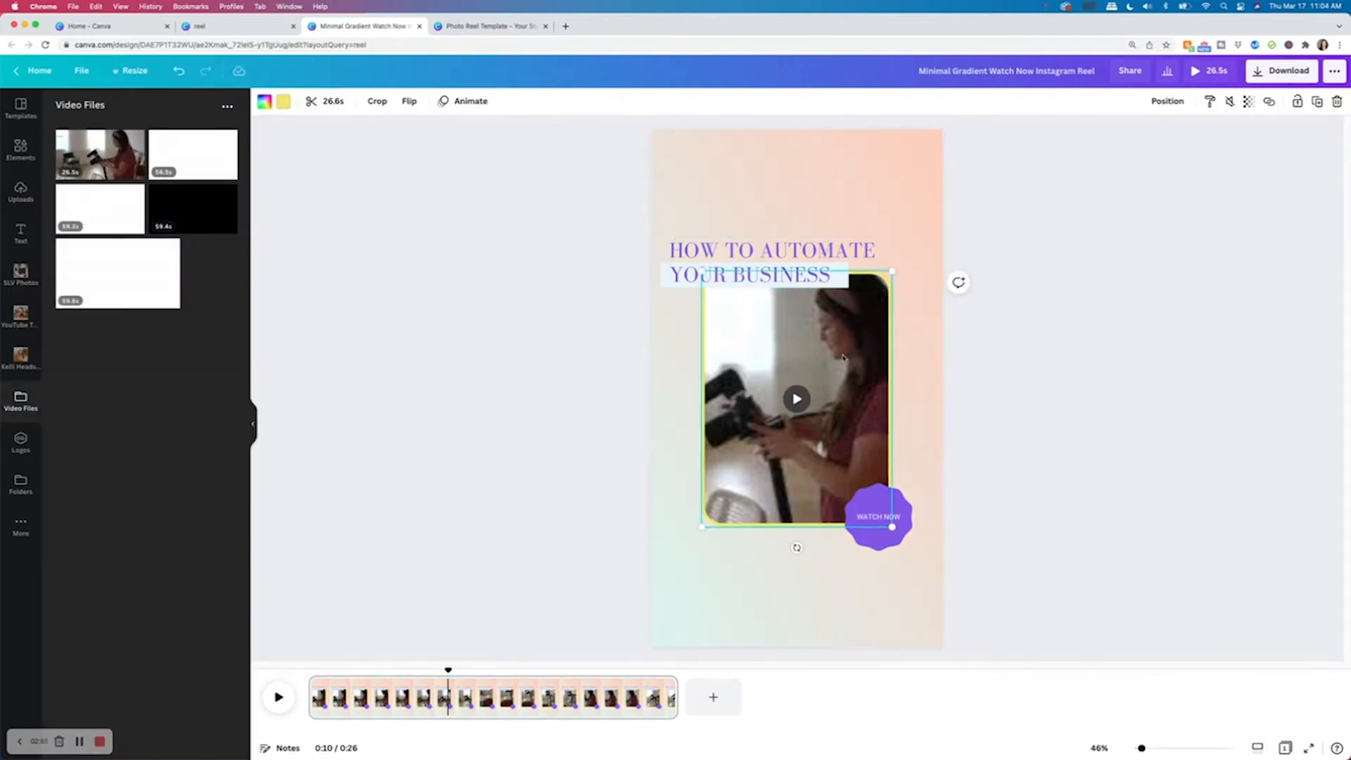
{"action": "double_click", "coordinate": [843, 357]}
{"action": "left_click_drag", "start_coordinate": [802, 350], "coordinate": [908, 352]}
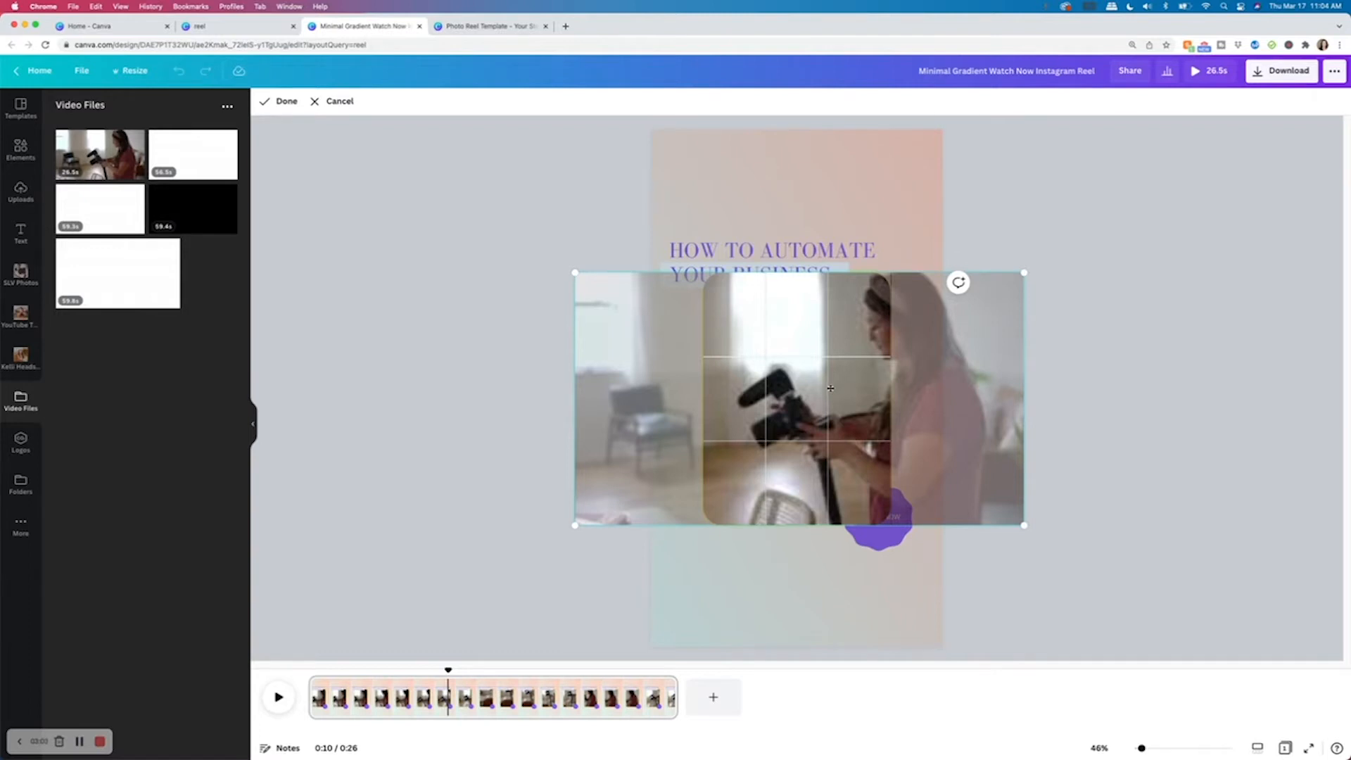
{"action": "left_click_drag", "start_coordinate": [828, 385], "coordinate": [776, 382]}
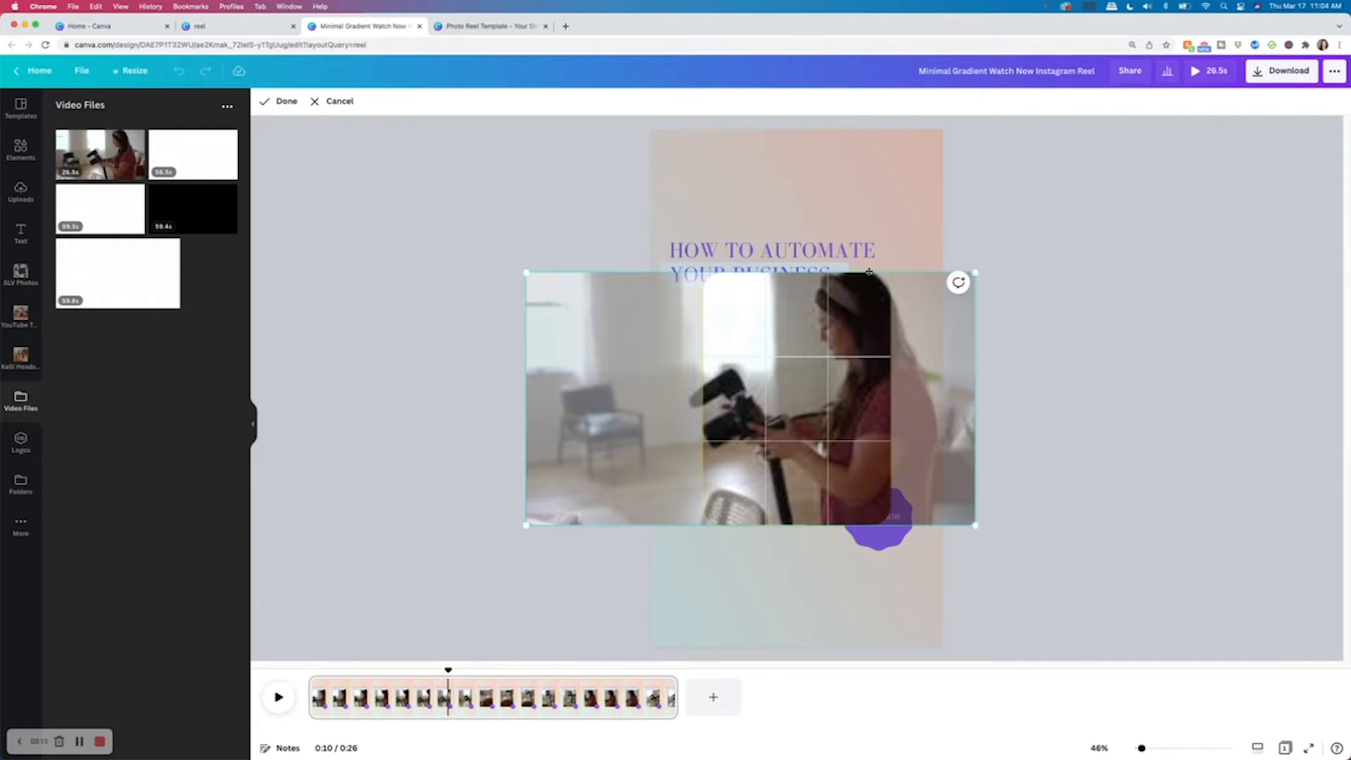
{"action": "left_click", "coordinate": [1106, 210]}
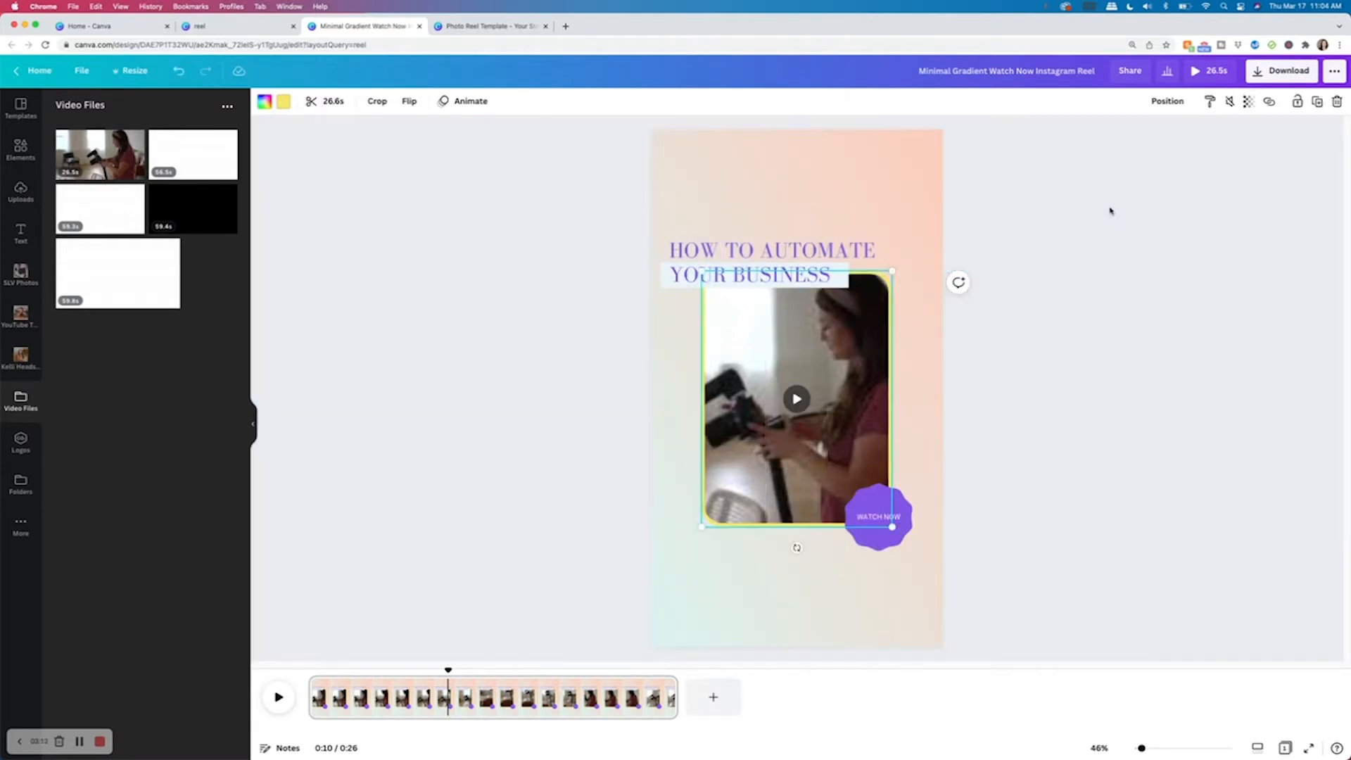
Replace the heading text with SHE LEARNS VIDEO.
{"action": "double_click", "coordinate": [842, 272]}
{"action": "type", "text": "SHE LE"}
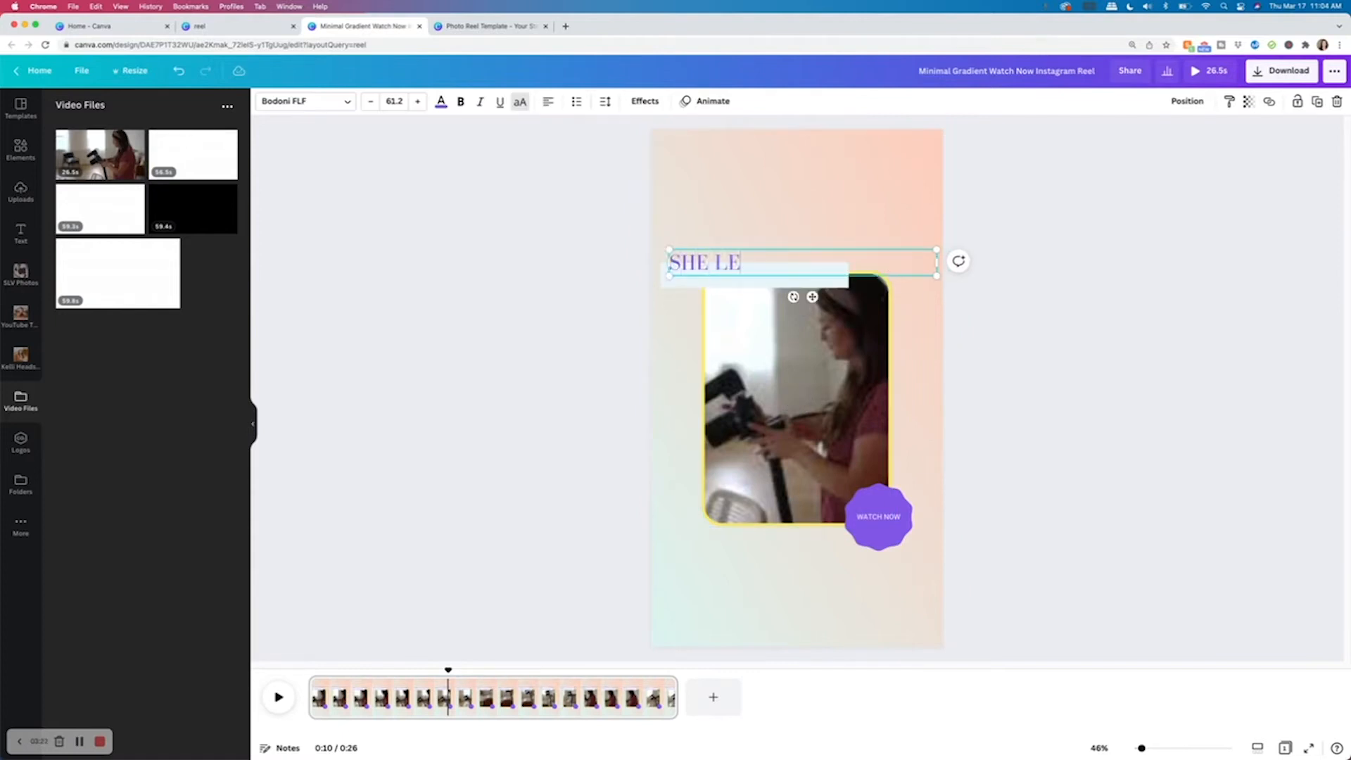
{"action": "type", "text": "ARNS VIDEO"}
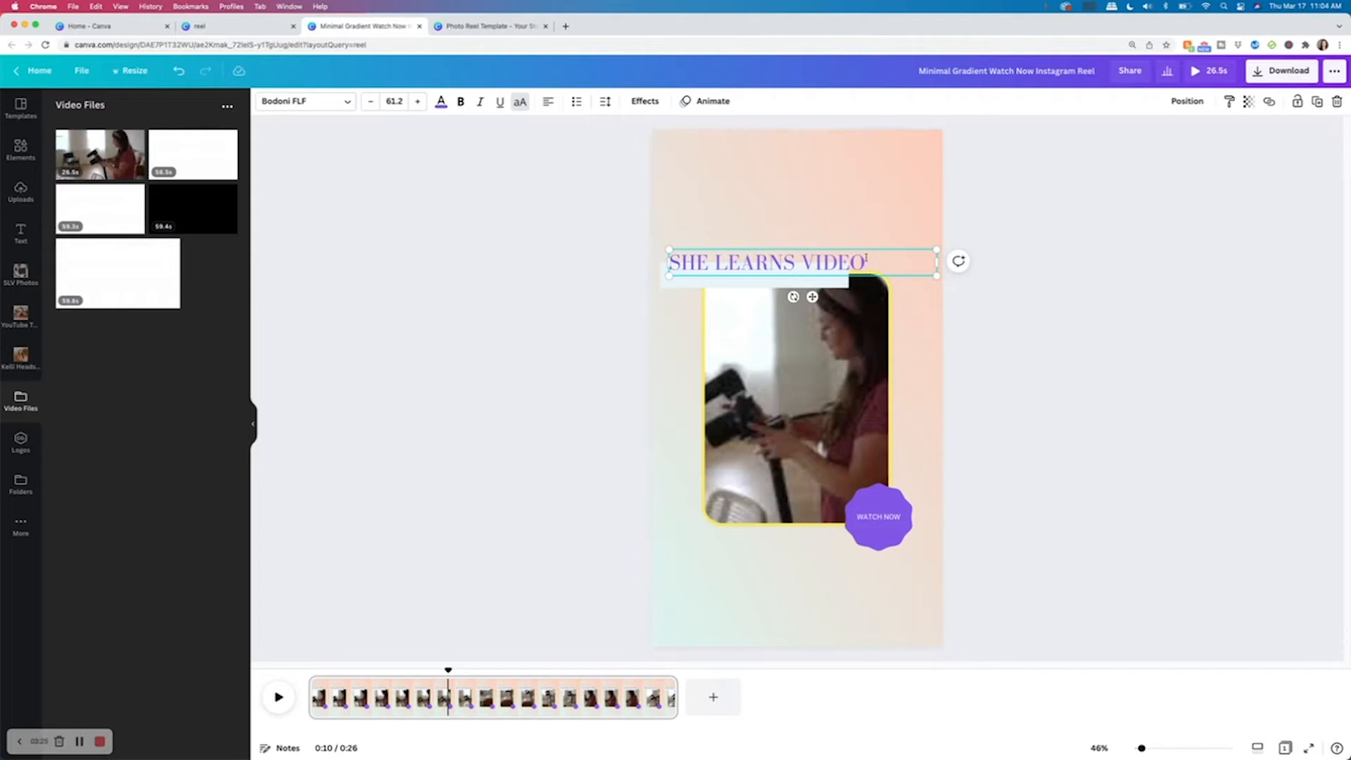
Change the heading font to Montserrat and reduce its size to 59.2.
{"action": "left_click_drag", "start_coordinate": [883, 263], "coordinate": [668, 264]}
{"action": "left_click", "coordinate": [294, 106]}
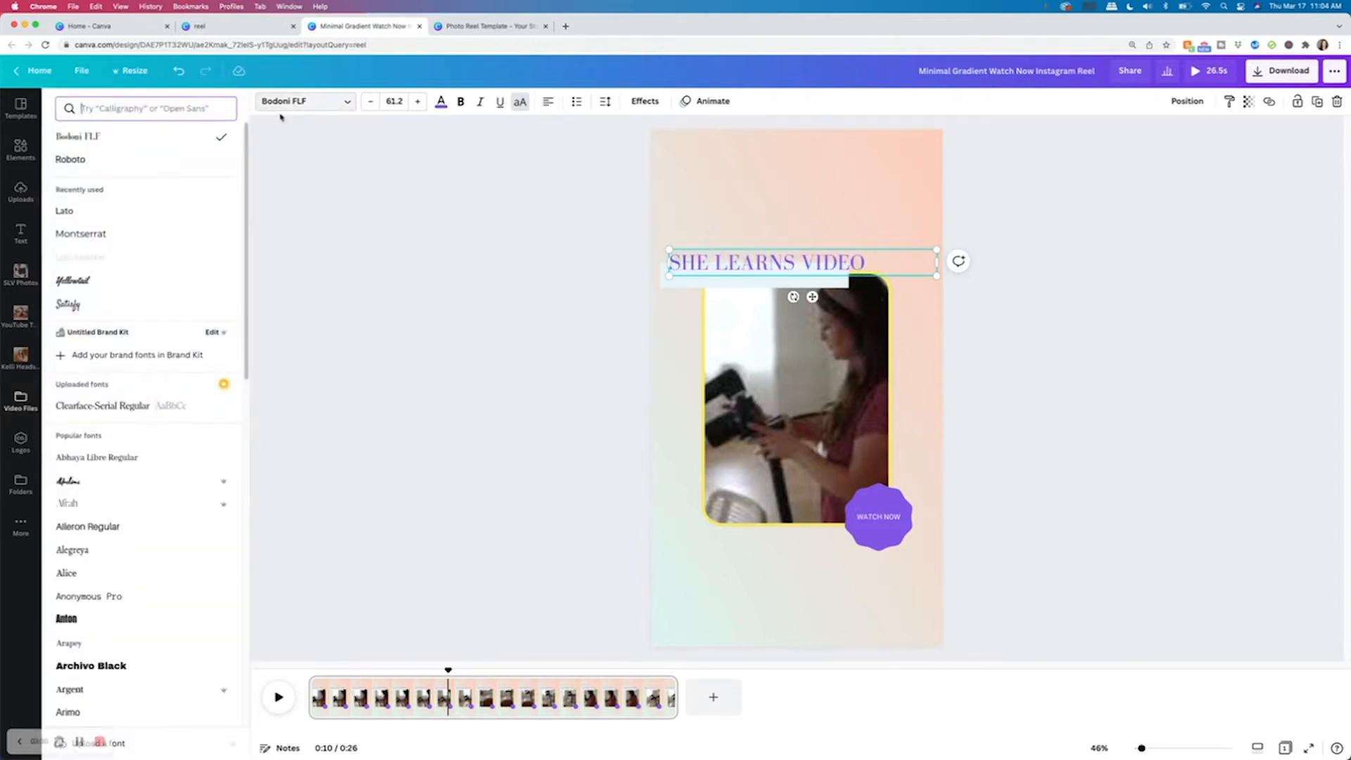
{"action": "left_click", "coordinate": [104, 239]}
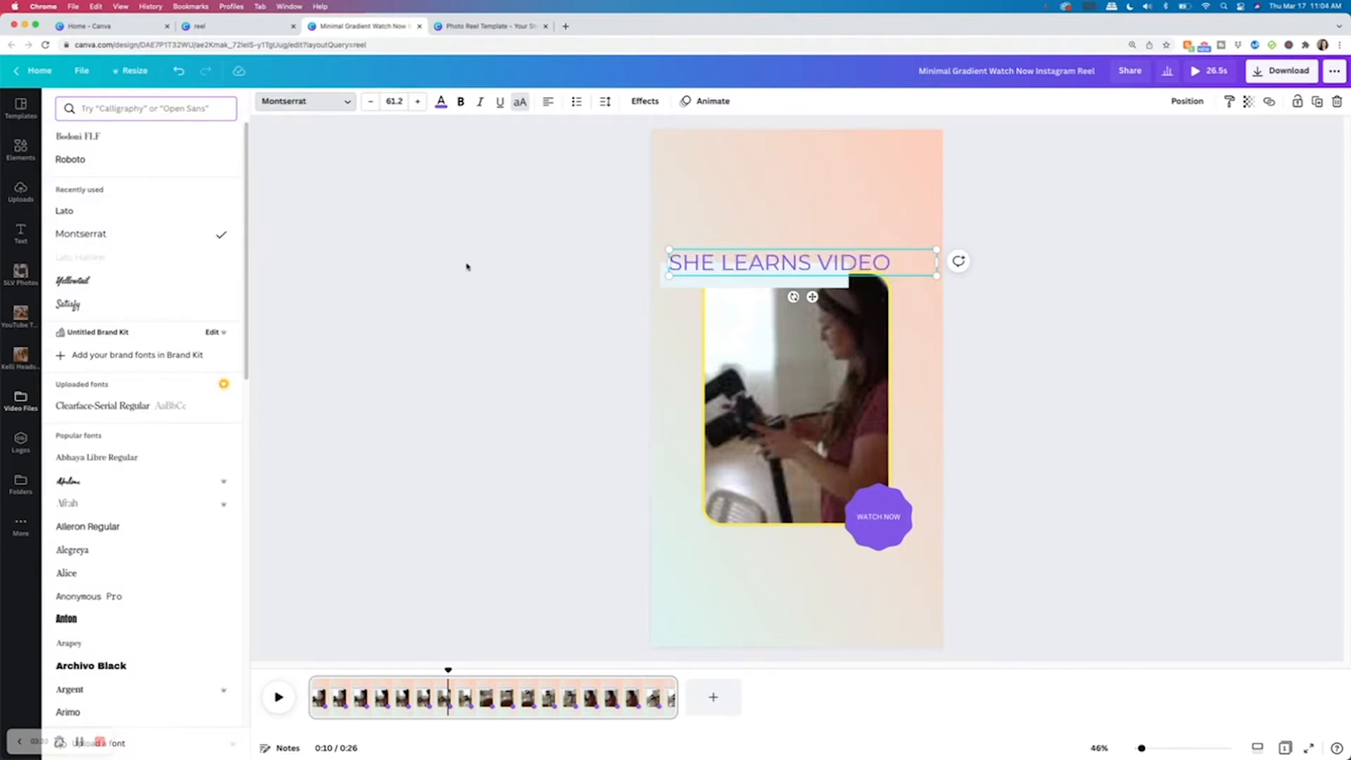
{"action": "left_click", "coordinate": [370, 101]}
{"action": "left_click", "coordinate": [370, 101]}
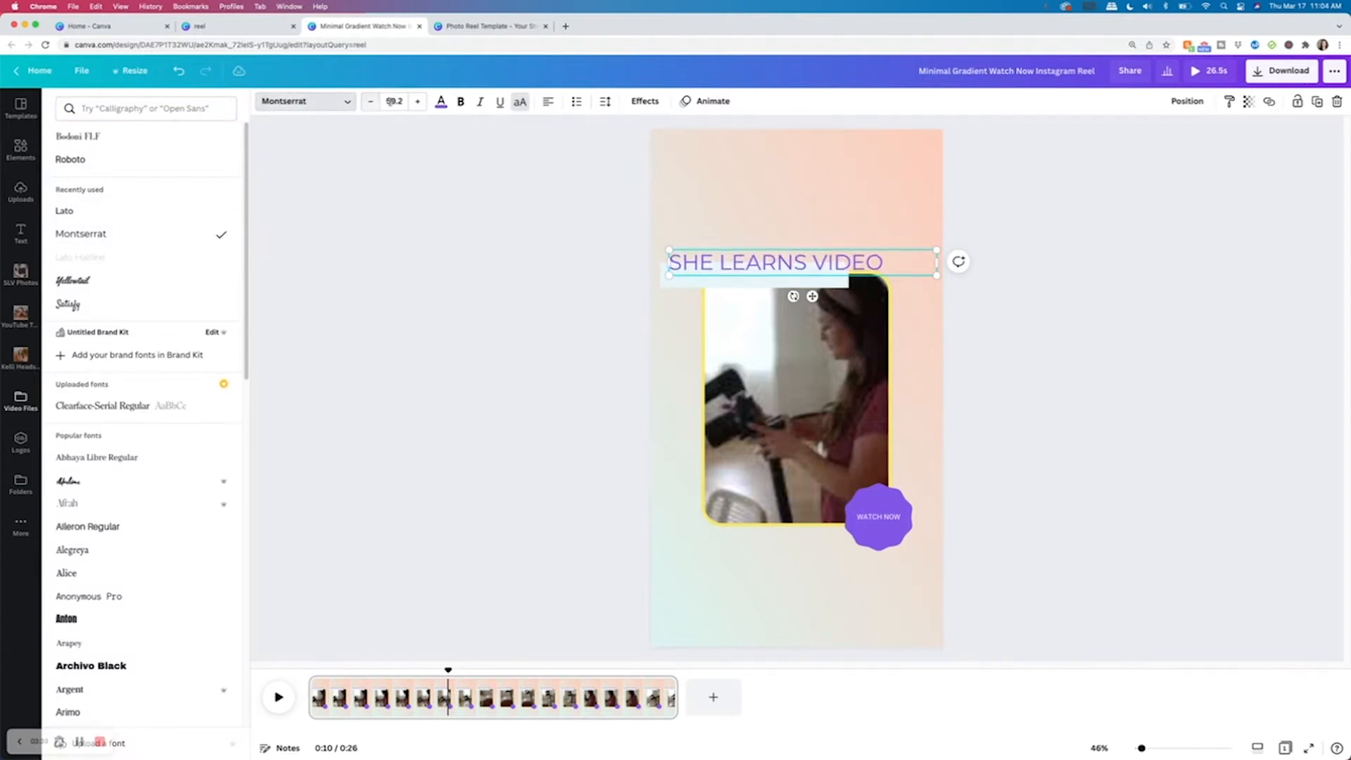
Set the heading's text colour to the navy swatch from the SLV palette.
{"action": "left_click", "coordinate": [441, 100]}
{"action": "left_click", "coordinate": [127, 332]}
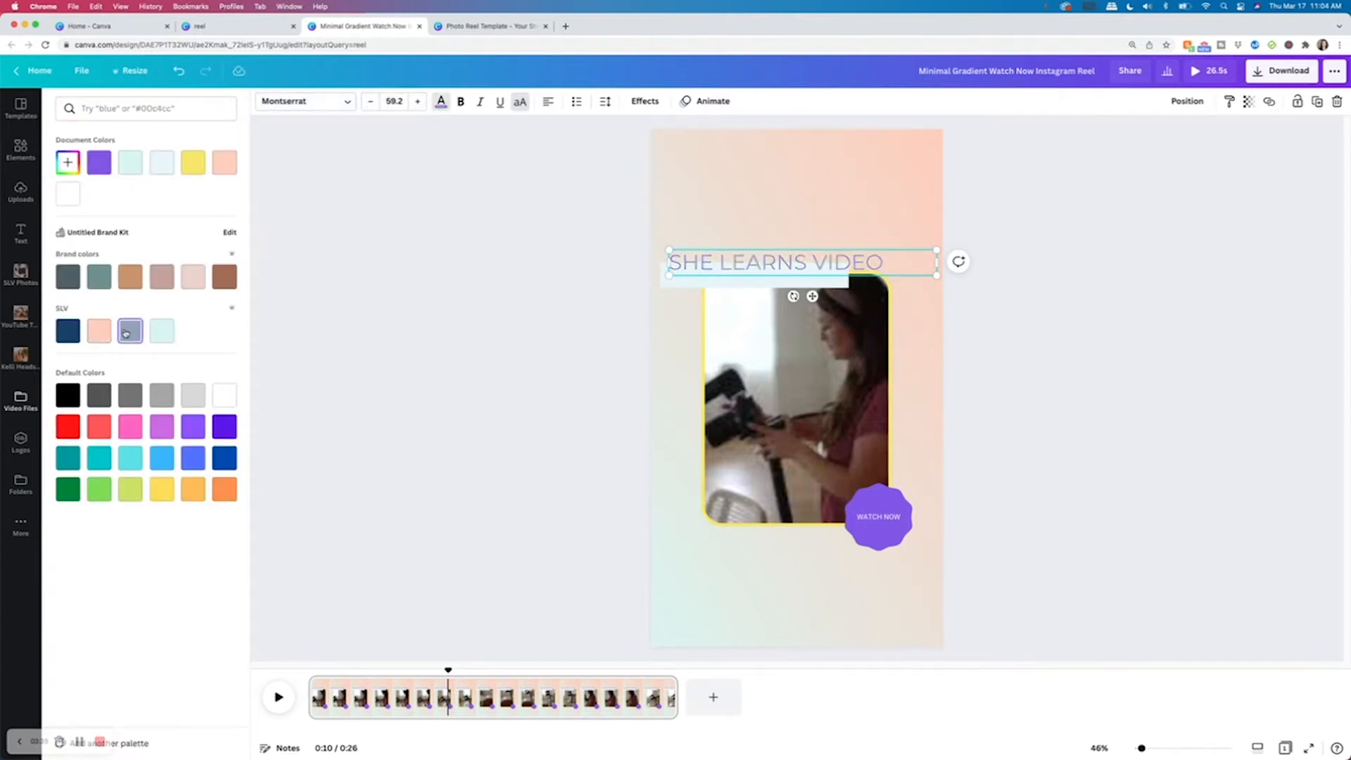
{"action": "left_click", "coordinate": [69, 330]}
{"action": "key", "text": "Escape"}
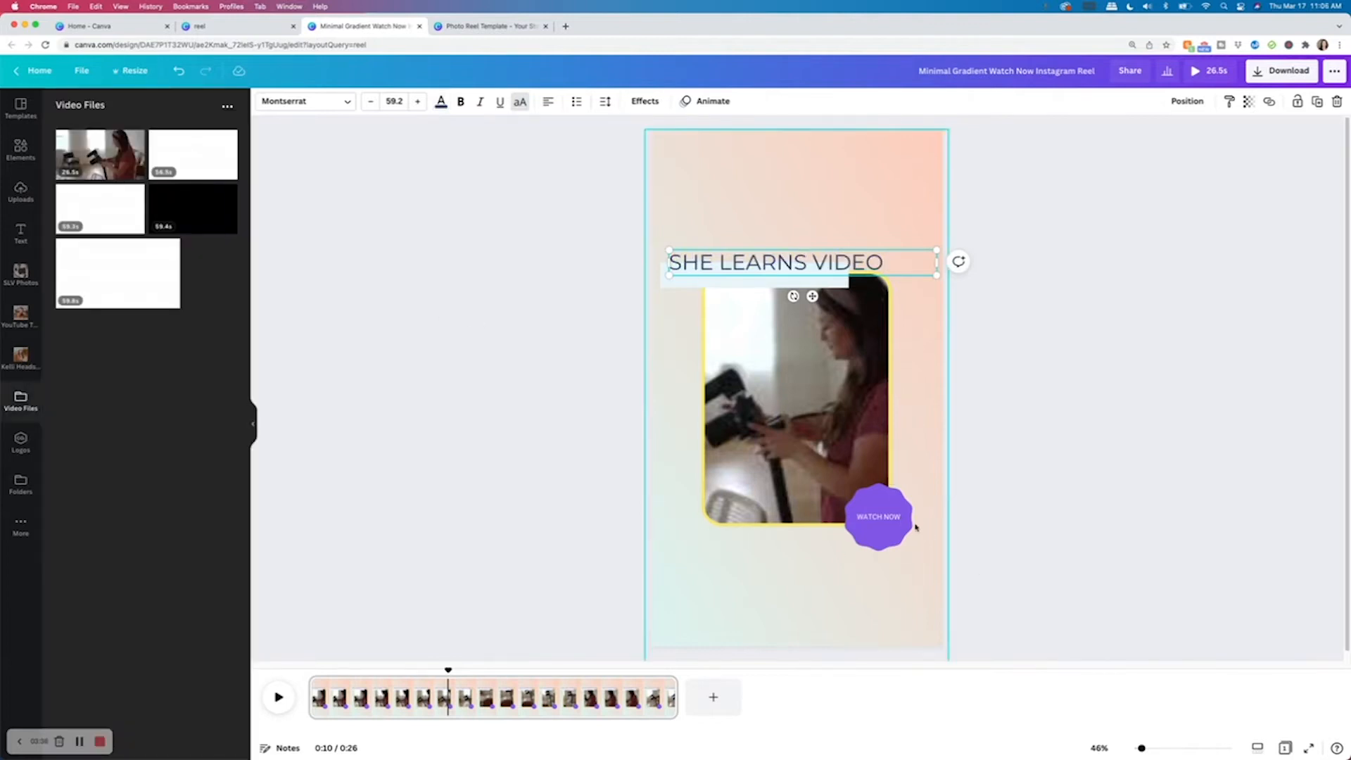
{"action": "left_click", "coordinate": [879, 436]}
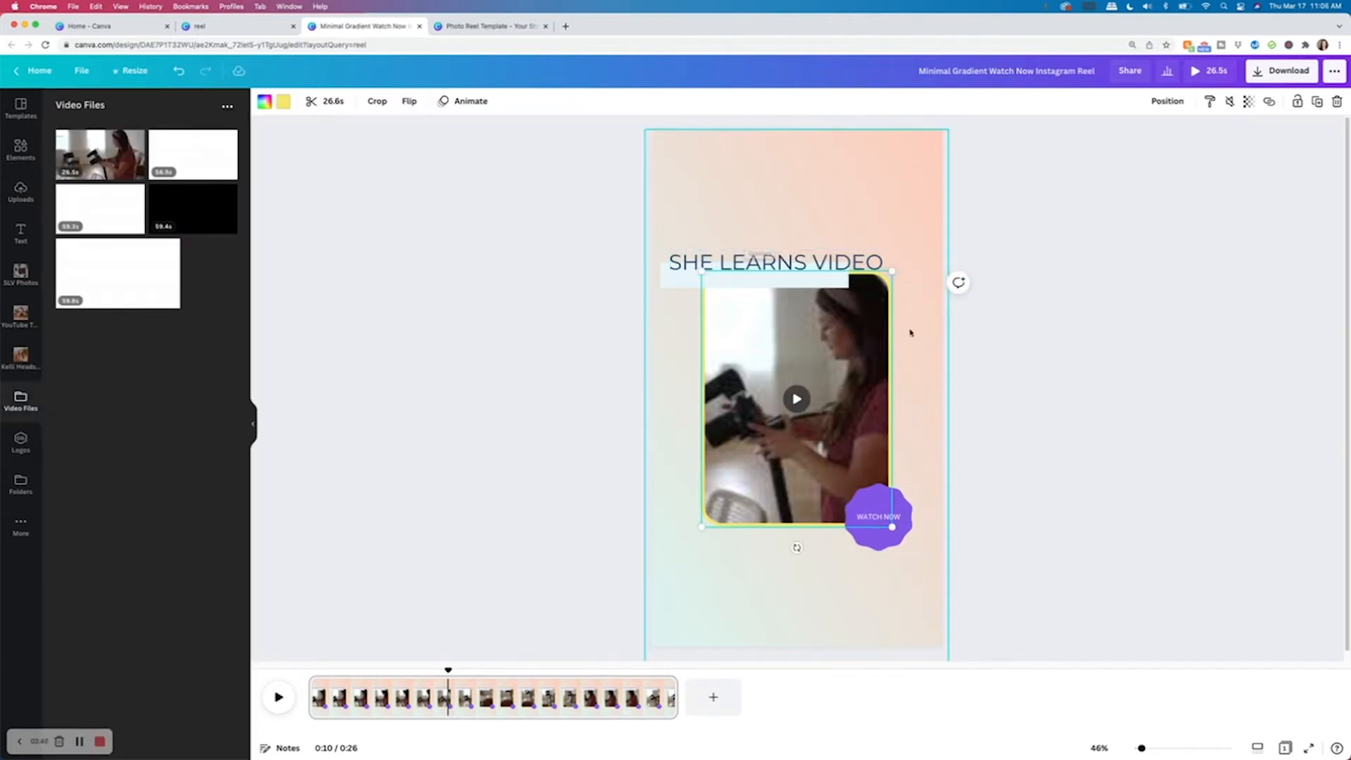
{"action": "left_click", "coordinate": [901, 542]}
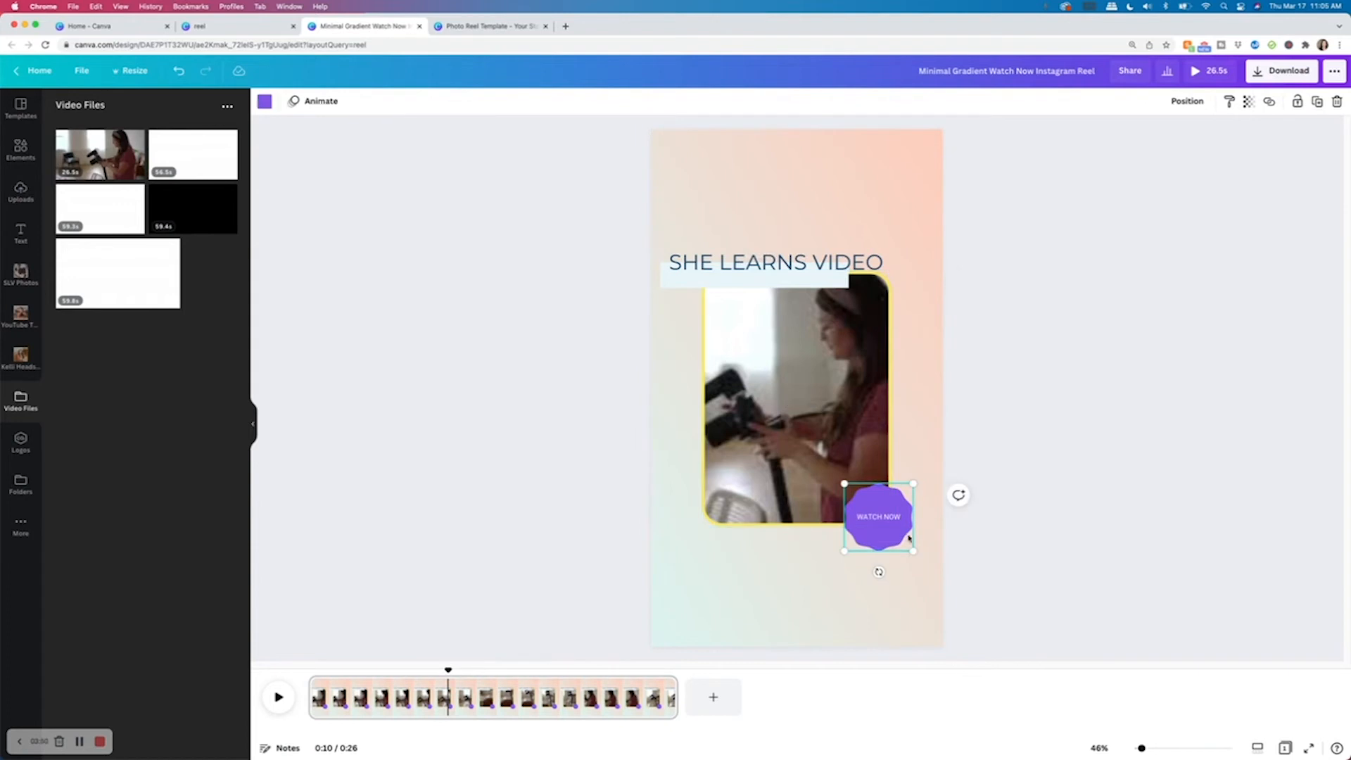
{"action": "mouse_move", "coordinate": [877, 570]}
{"action": "left_mouse_down"}
{"action": "mouse_move", "coordinate": [912, 571]}
{"action": "mouse_move", "coordinate": [878, 573]}
{"action": "left_mouse_up"}
{"action": "double_click", "coordinate": [883, 518]}
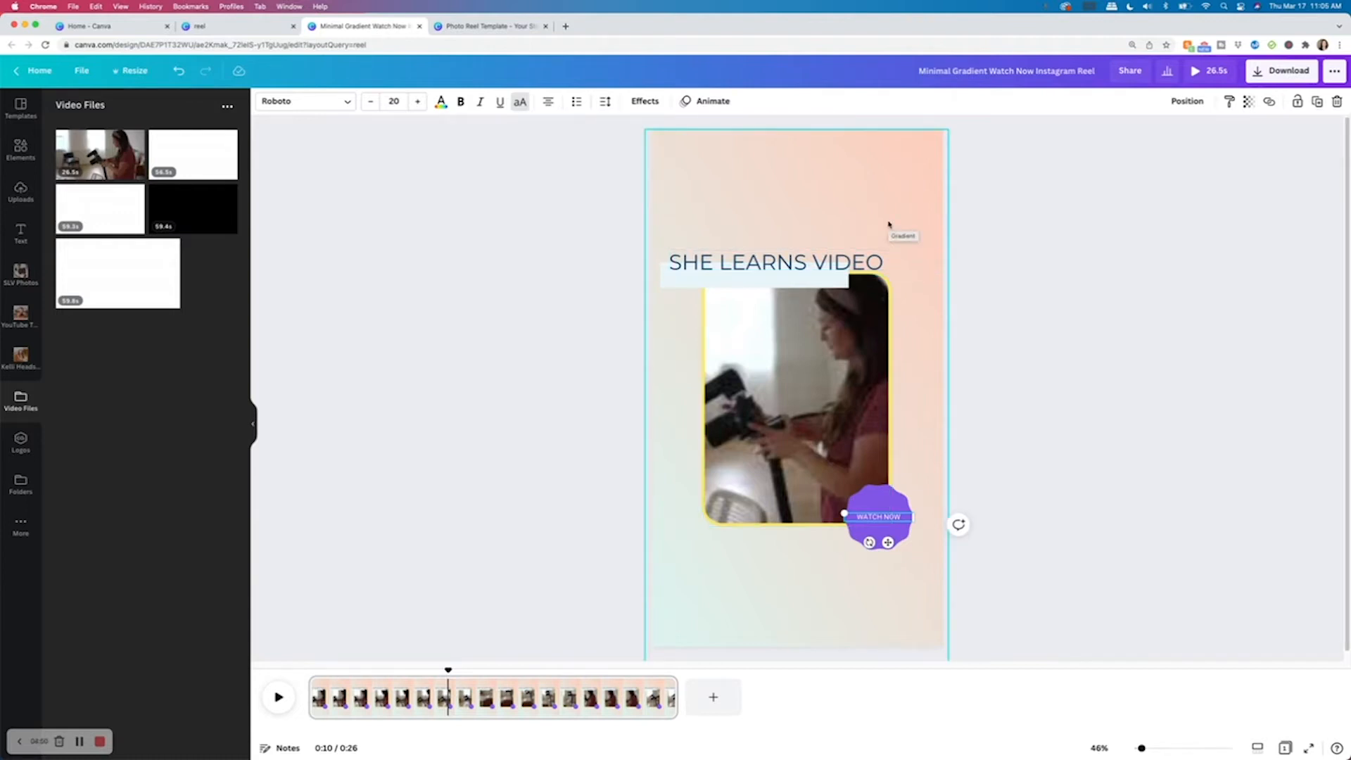
Apply the Fade element animation to the gradient background image.
{"action": "left_click", "coordinate": [887, 223]}
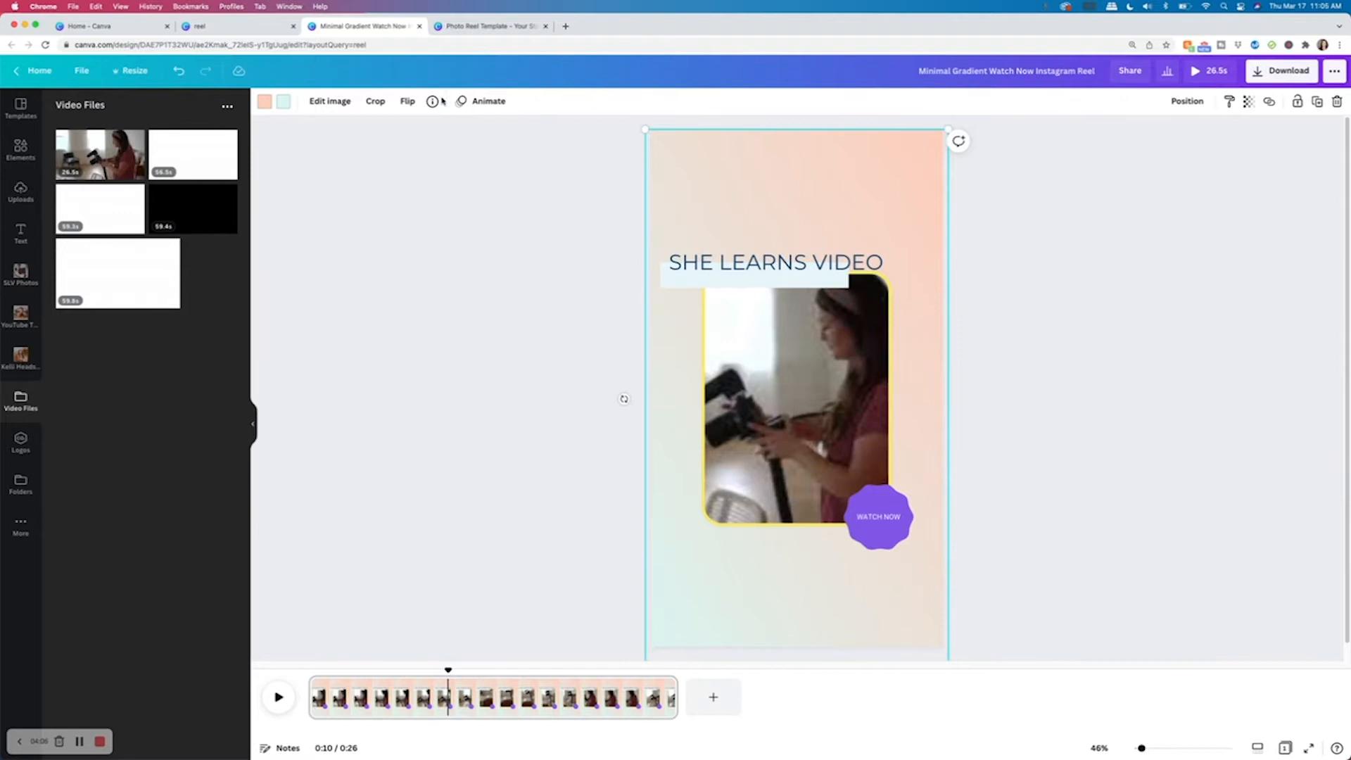
{"action": "left_click", "coordinate": [479, 101]}
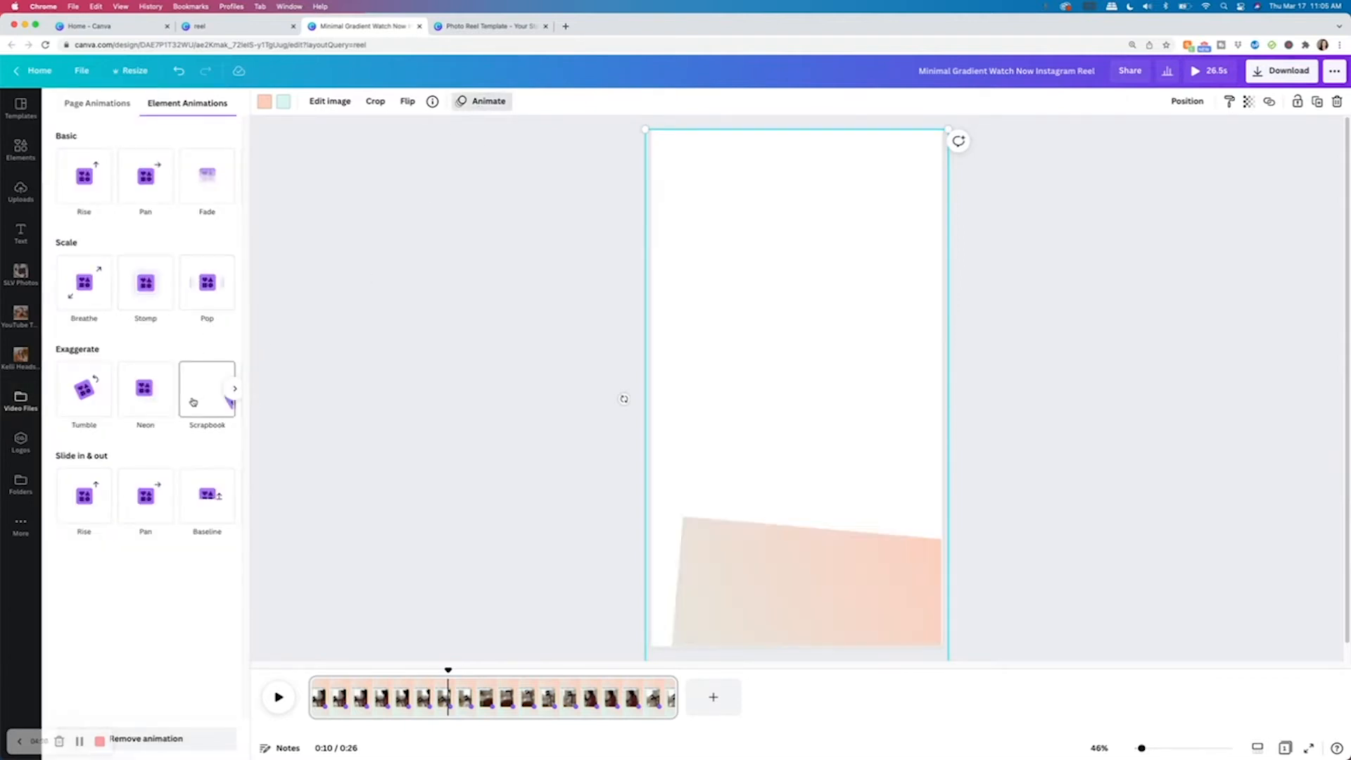
{"action": "left_click", "coordinate": [220, 178]}
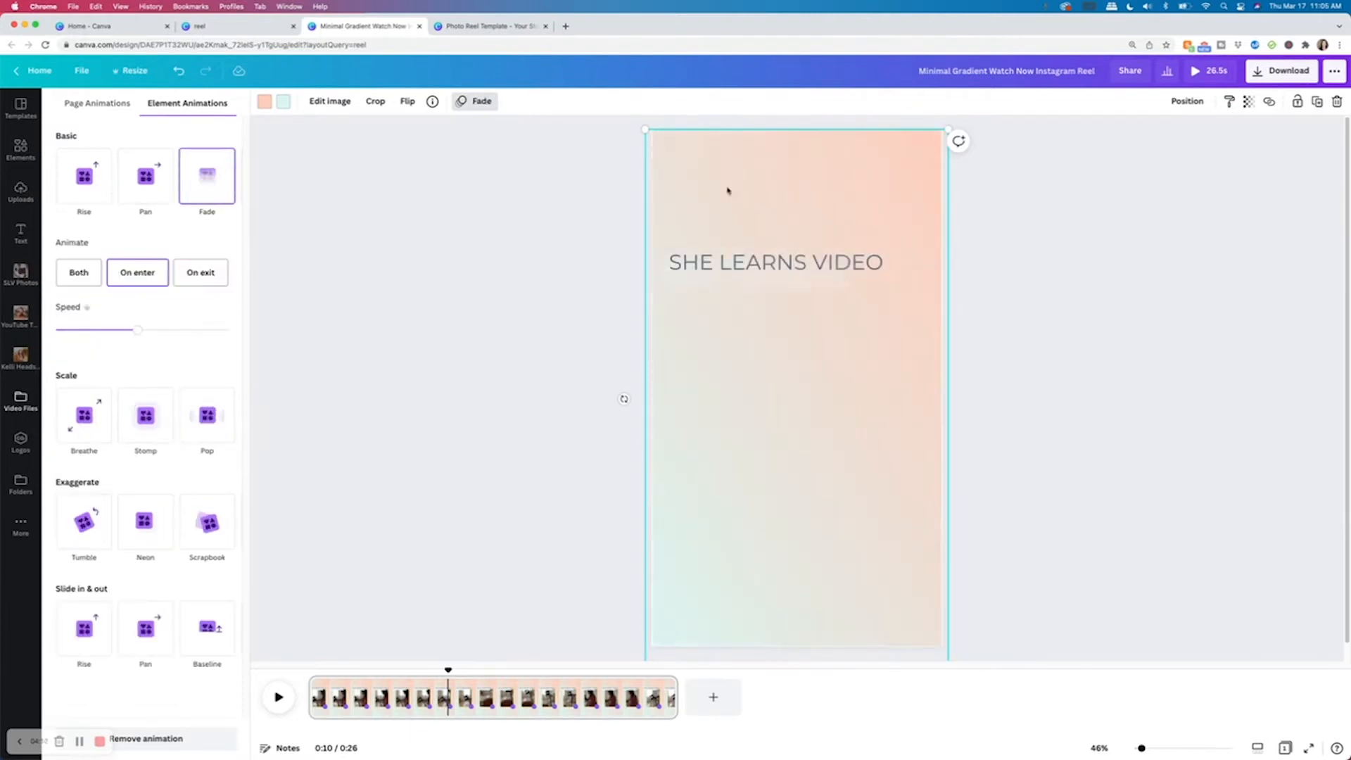
{"action": "left_click", "coordinate": [938, 272]}
Trim the reel's video clip from both ends down to about 4 seconds.
{"action": "left_click", "coordinate": [796, 334]}
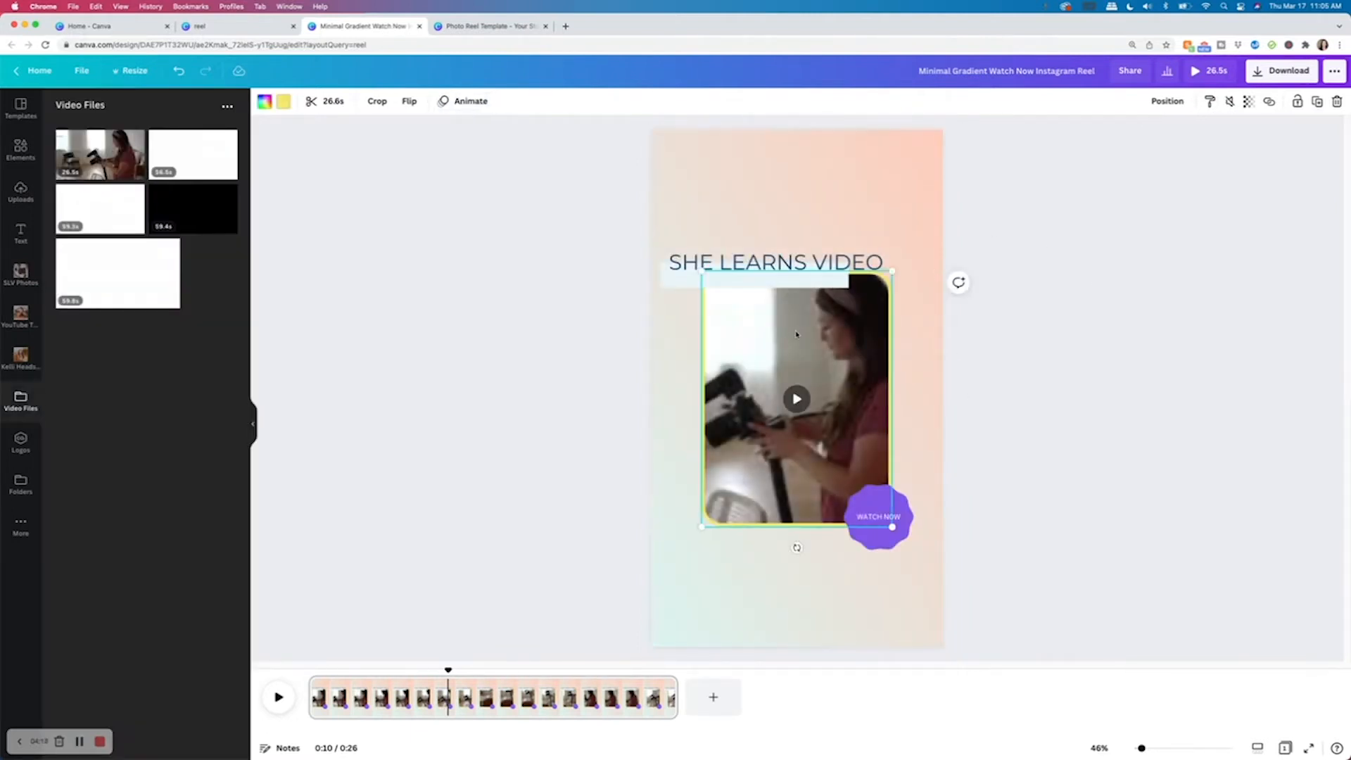
{"action": "double_click", "coordinate": [797, 335]}
{"action": "left_click", "coordinate": [1070, 293]}
{"action": "mouse_move", "coordinate": [312, 696]}
{"action": "left_click_drag", "start_coordinate": [313, 697], "coordinate": [352, 700]}
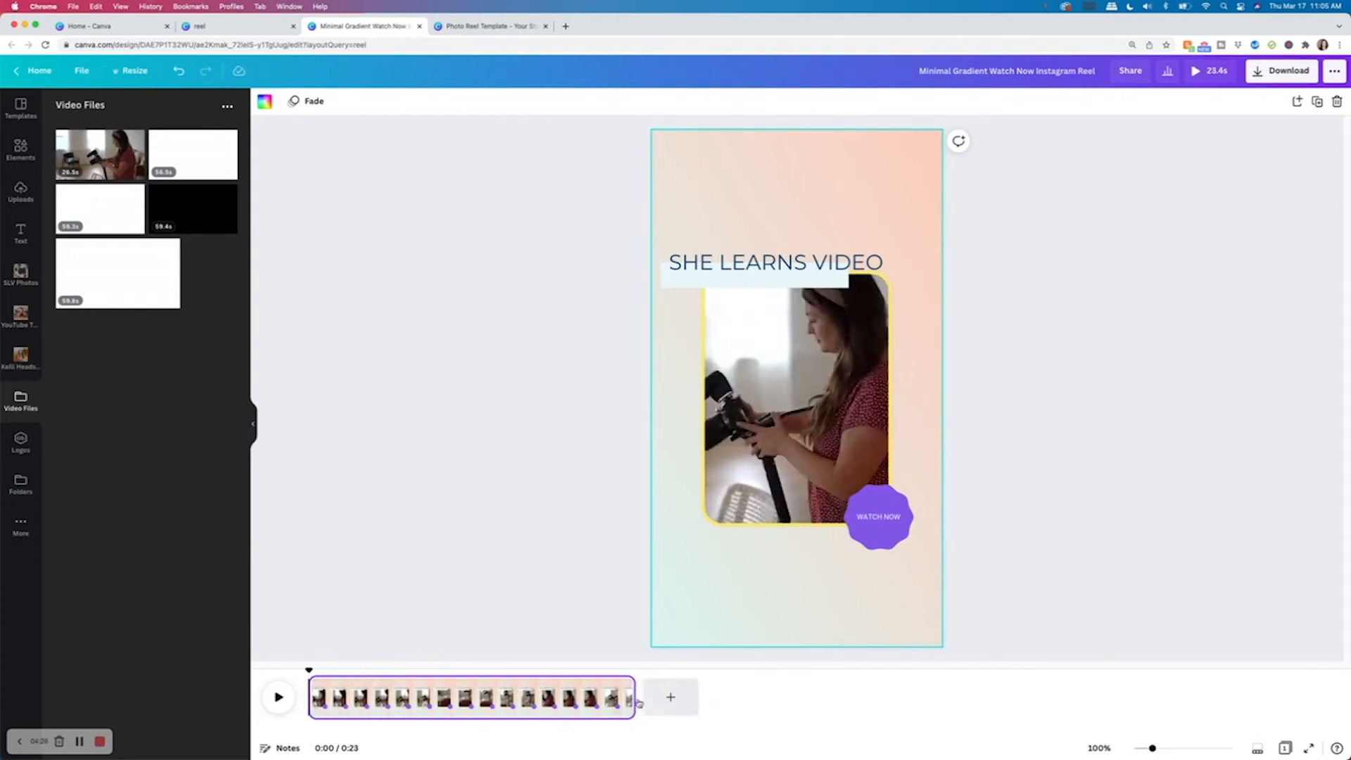
{"action": "left_click_drag", "start_coordinate": [599, 696], "coordinate": [363, 696]}
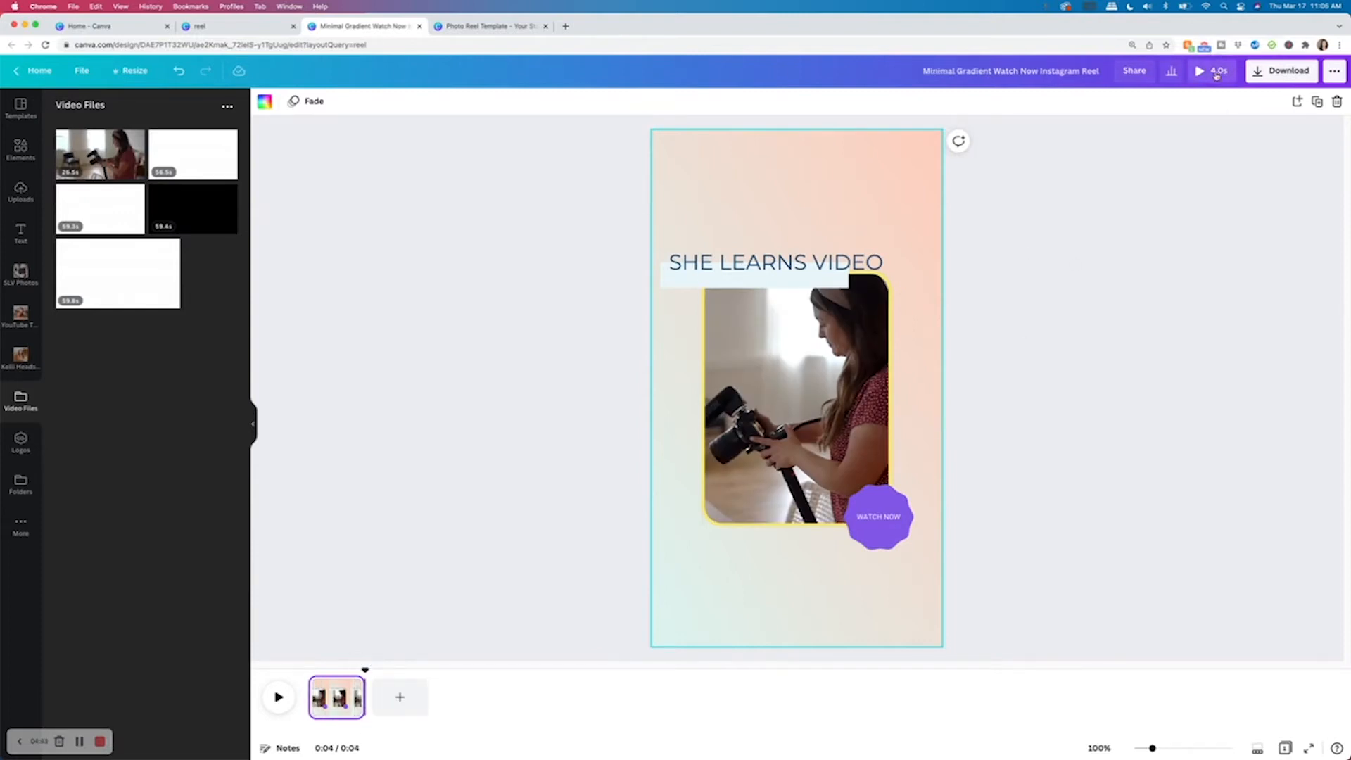
Preview the reel and choose MP4 Video as the download file type.
{"action": "left_click", "coordinate": [1216, 73]}
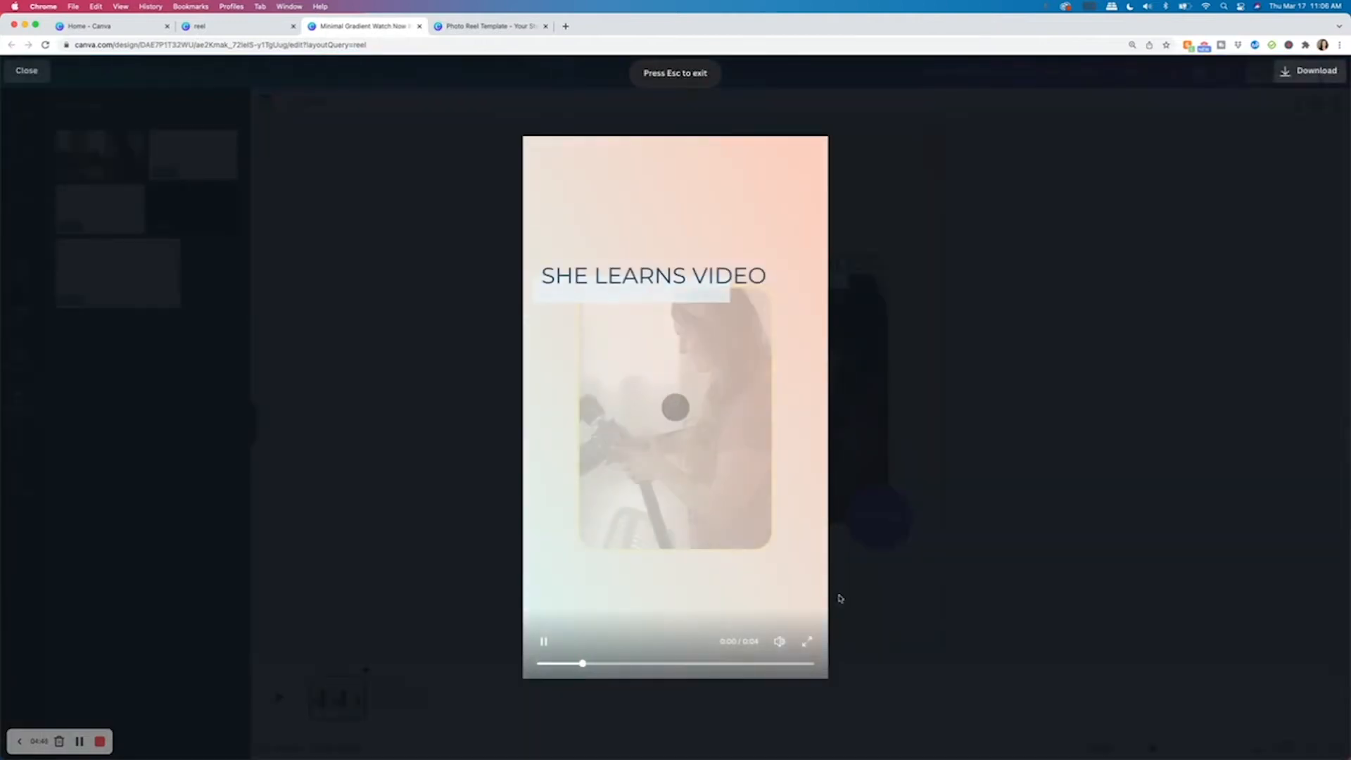
{"action": "key", "text": "Escape"}
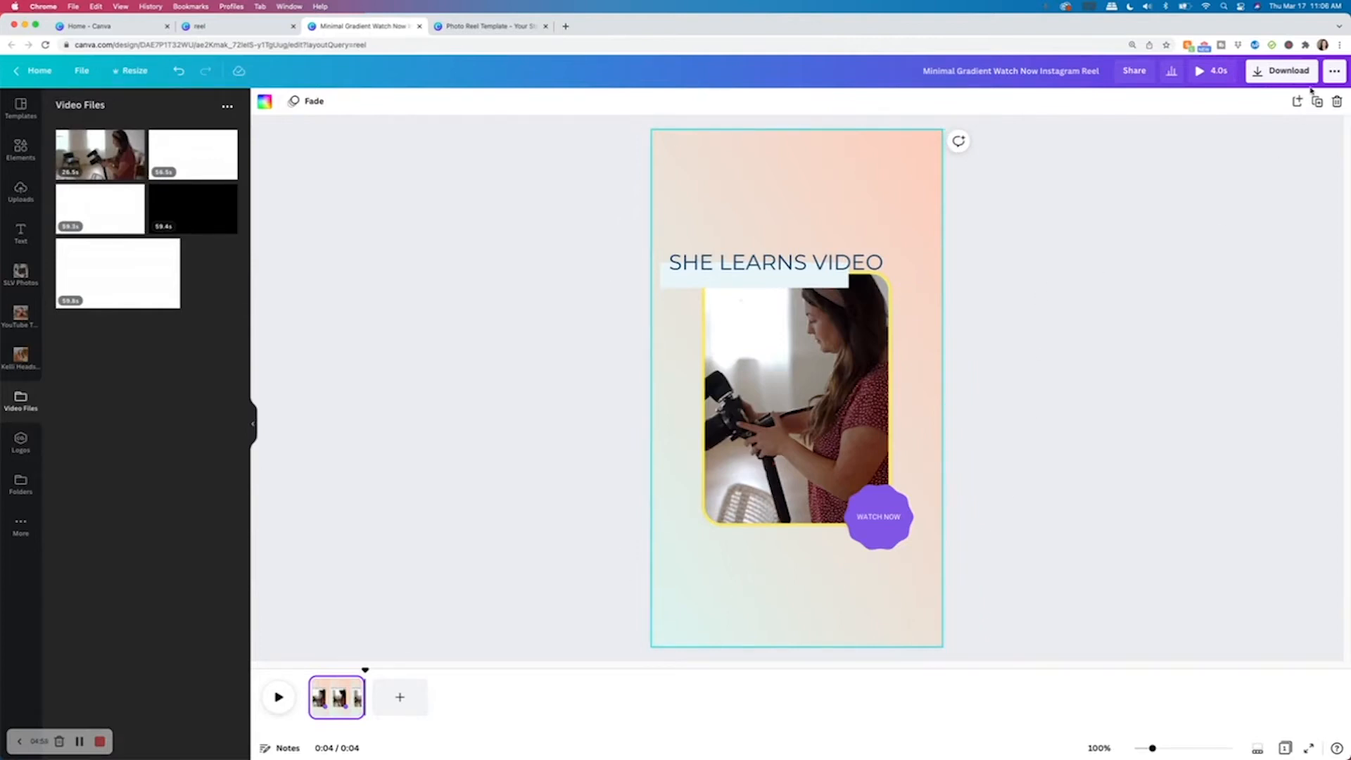
{"action": "left_click", "coordinate": [1294, 75]}
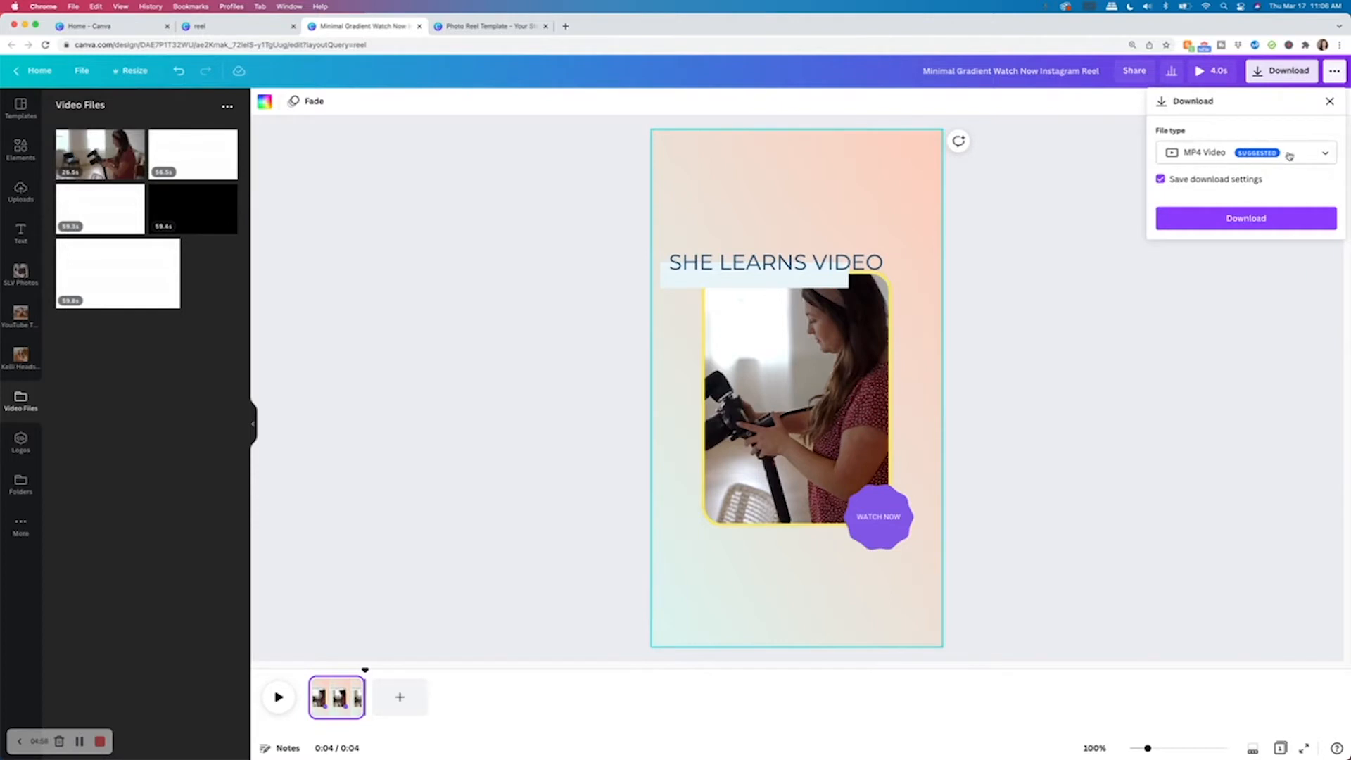
{"action": "left_click", "coordinate": [1326, 156]}
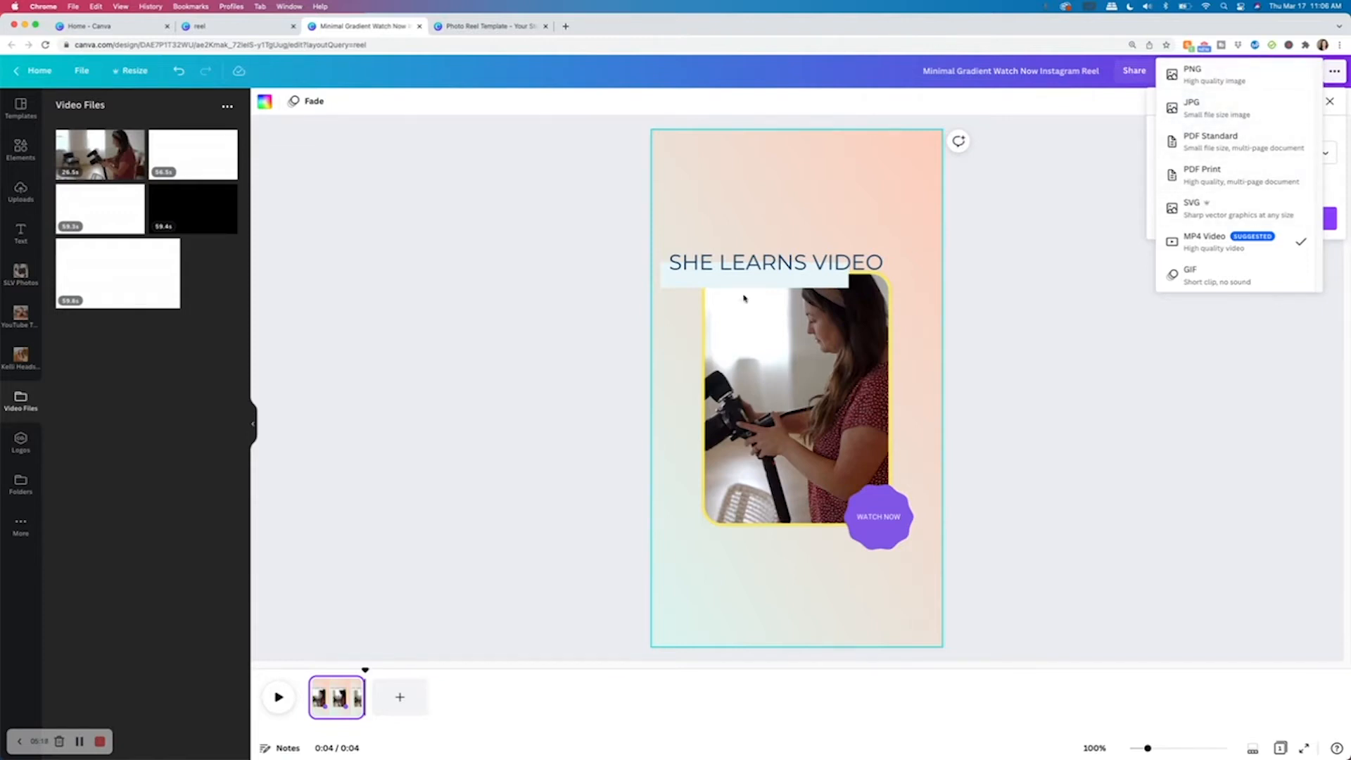
{"action": "left_click", "coordinate": [1218, 249]}
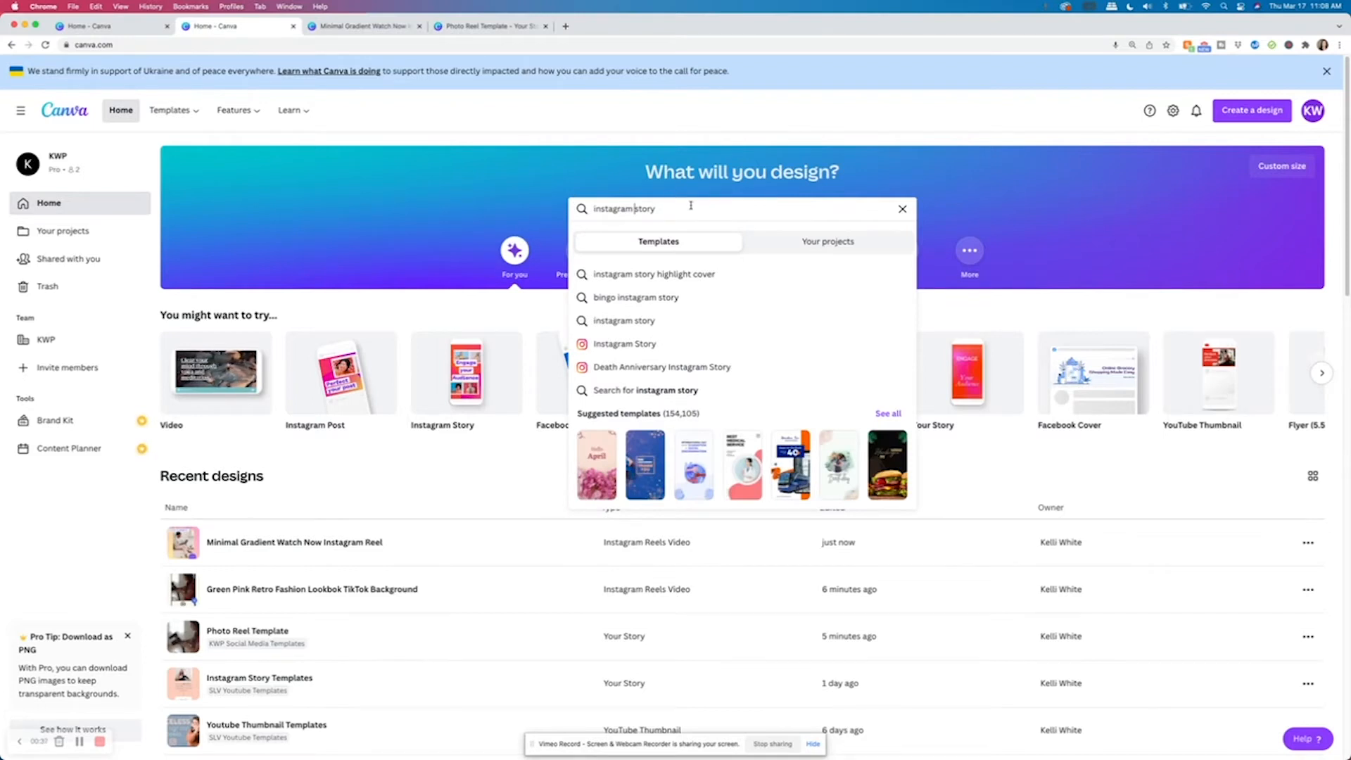
Search templates for Instagram Story and open the New Fashion story template.
{"action": "left_click", "coordinate": [633, 345]}
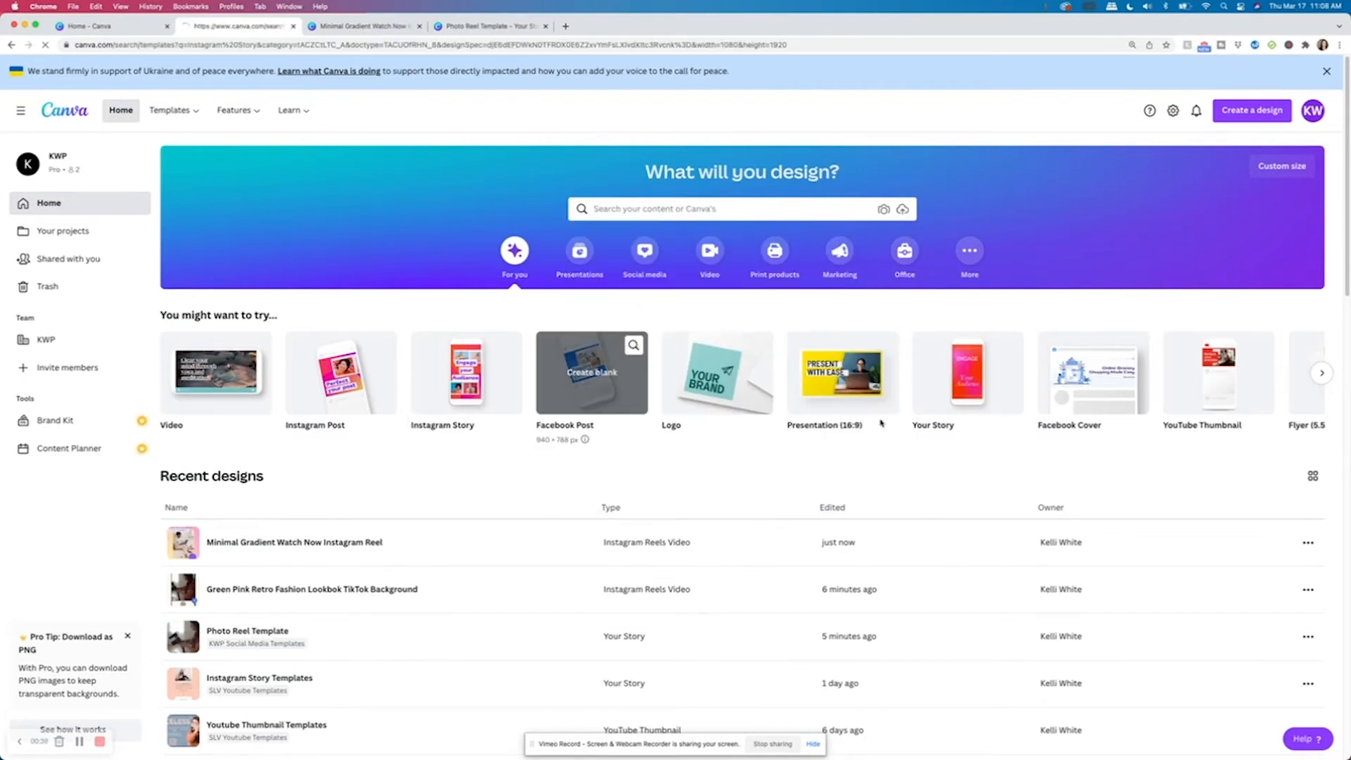
{"action": "scroll", "coordinate": [850, 555], "scroll_direction": "down", "scroll_amount": 10}
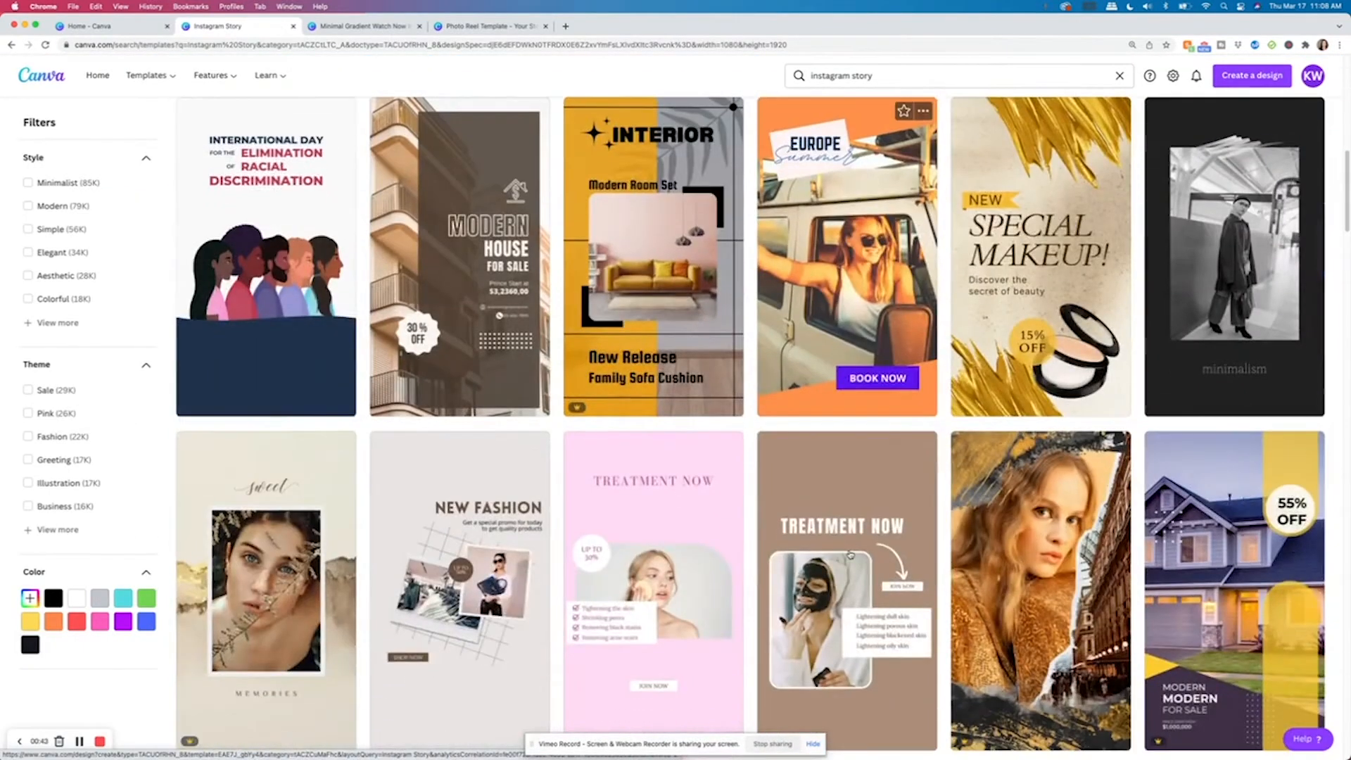
{"action": "scroll", "coordinate": [850, 555], "scroll_direction": "down", "scroll_amount": 8}
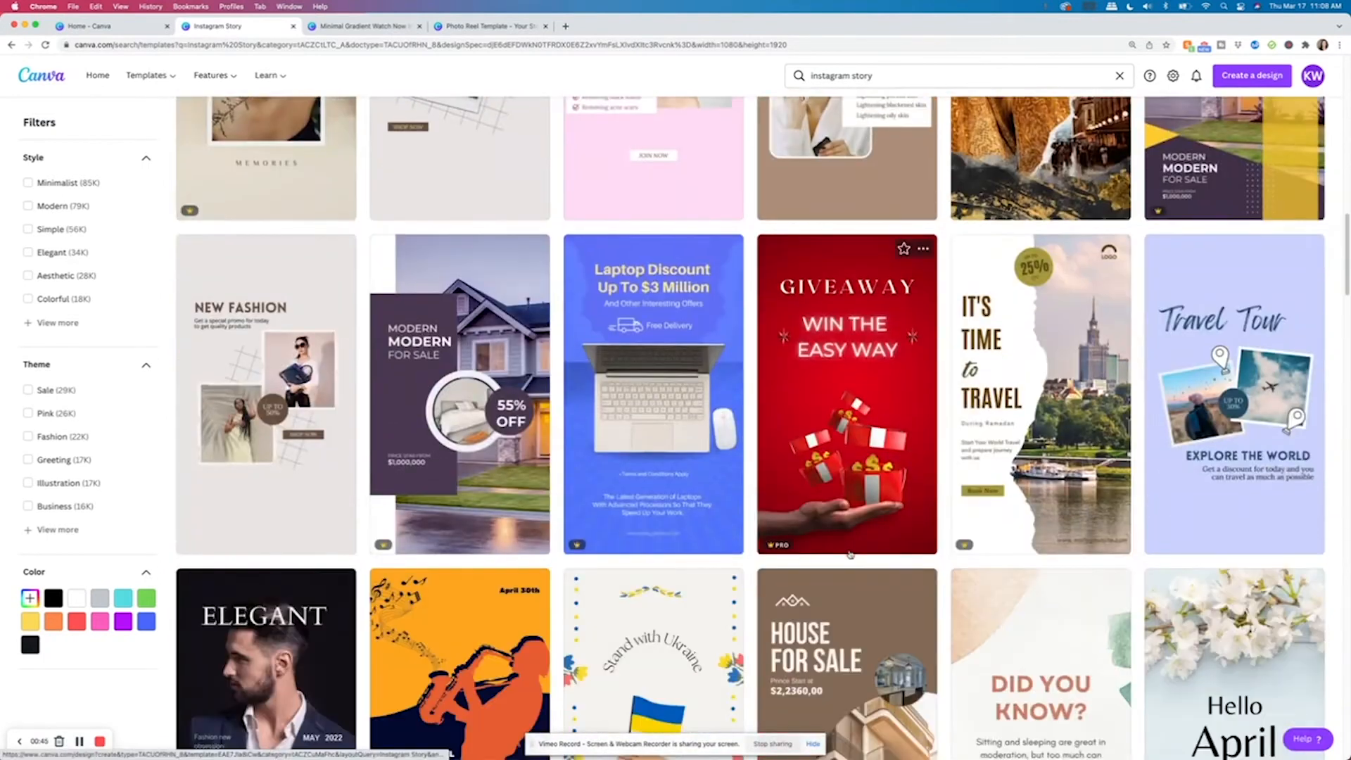
{"action": "scroll", "coordinate": [850, 555], "scroll_direction": "down", "scroll_amount": 3}
{"action": "scroll", "coordinate": [291, 143], "scroll_direction": "up", "scroll_amount": 2}
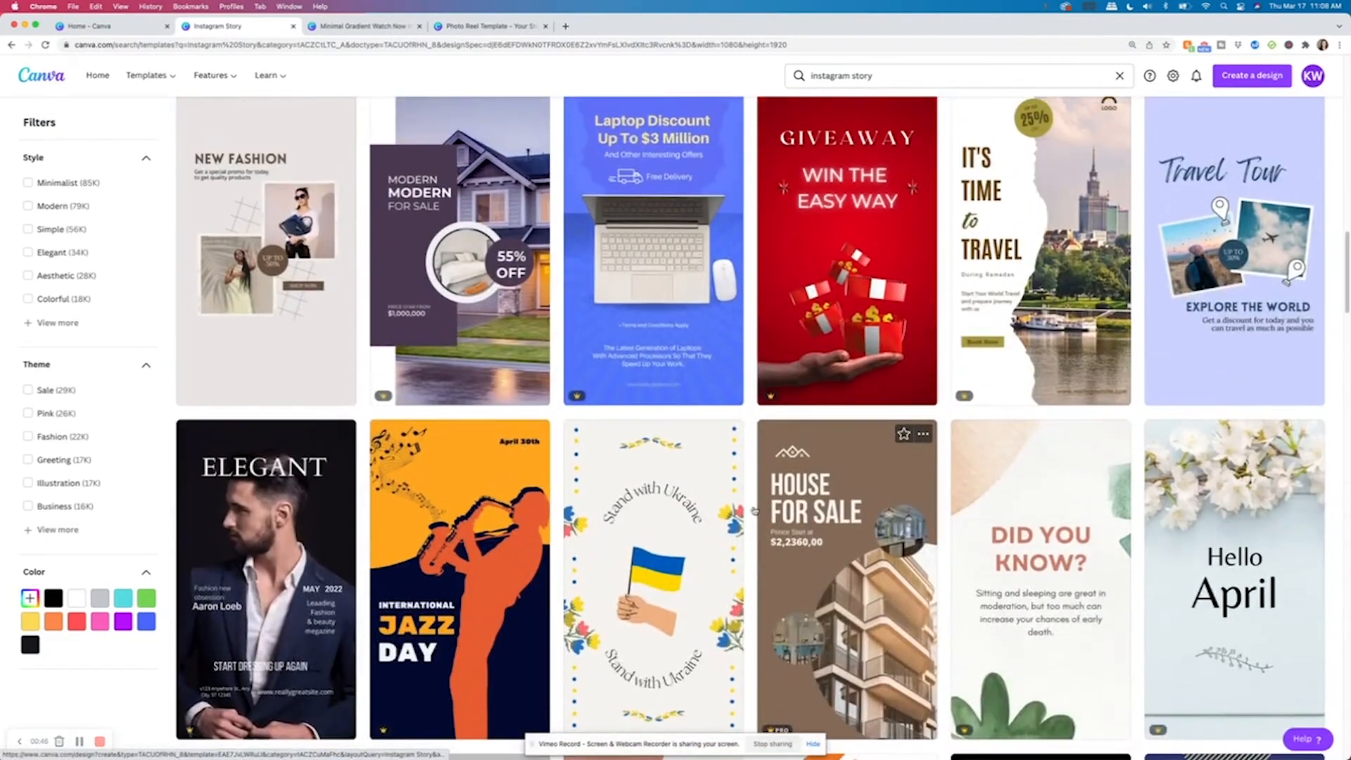
{"action": "left_click", "coordinate": [318, 138]}
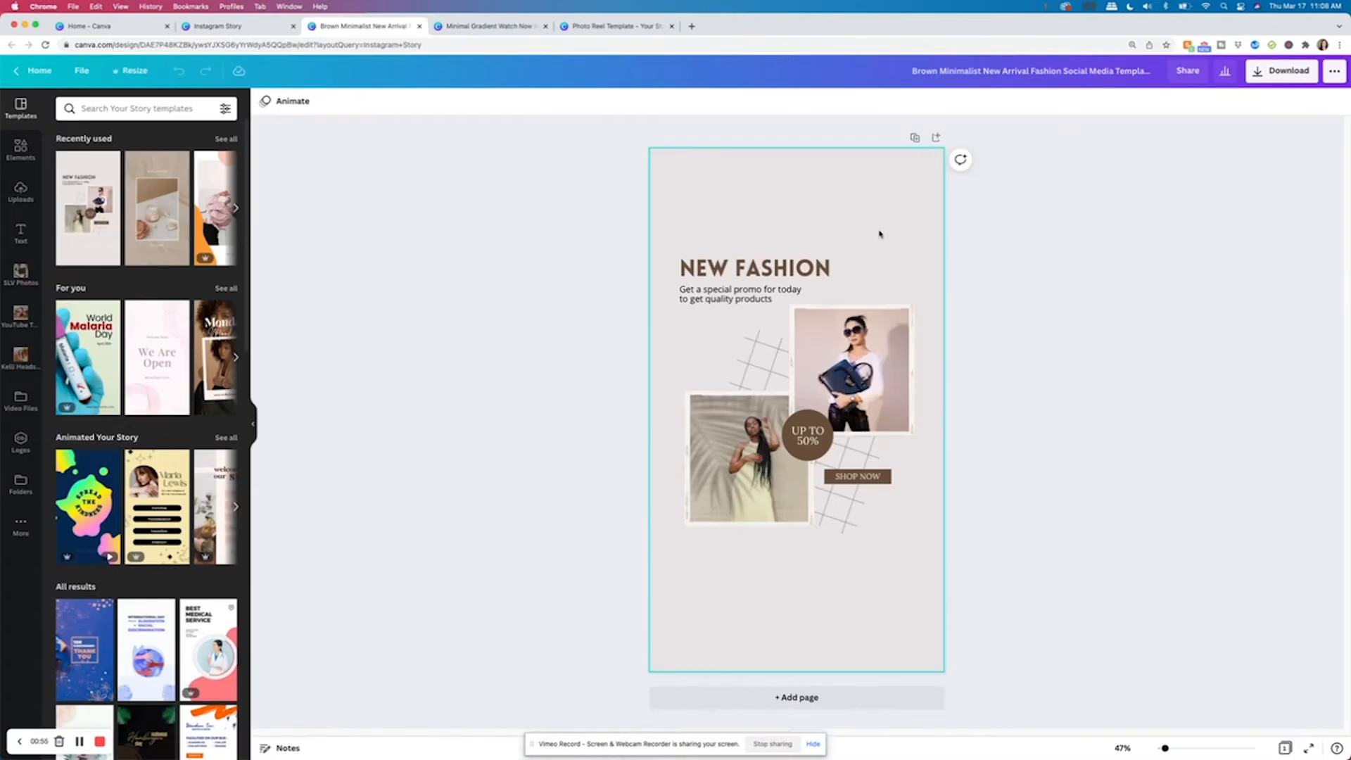
{"action": "left_click", "coordinate": [879, 234]}
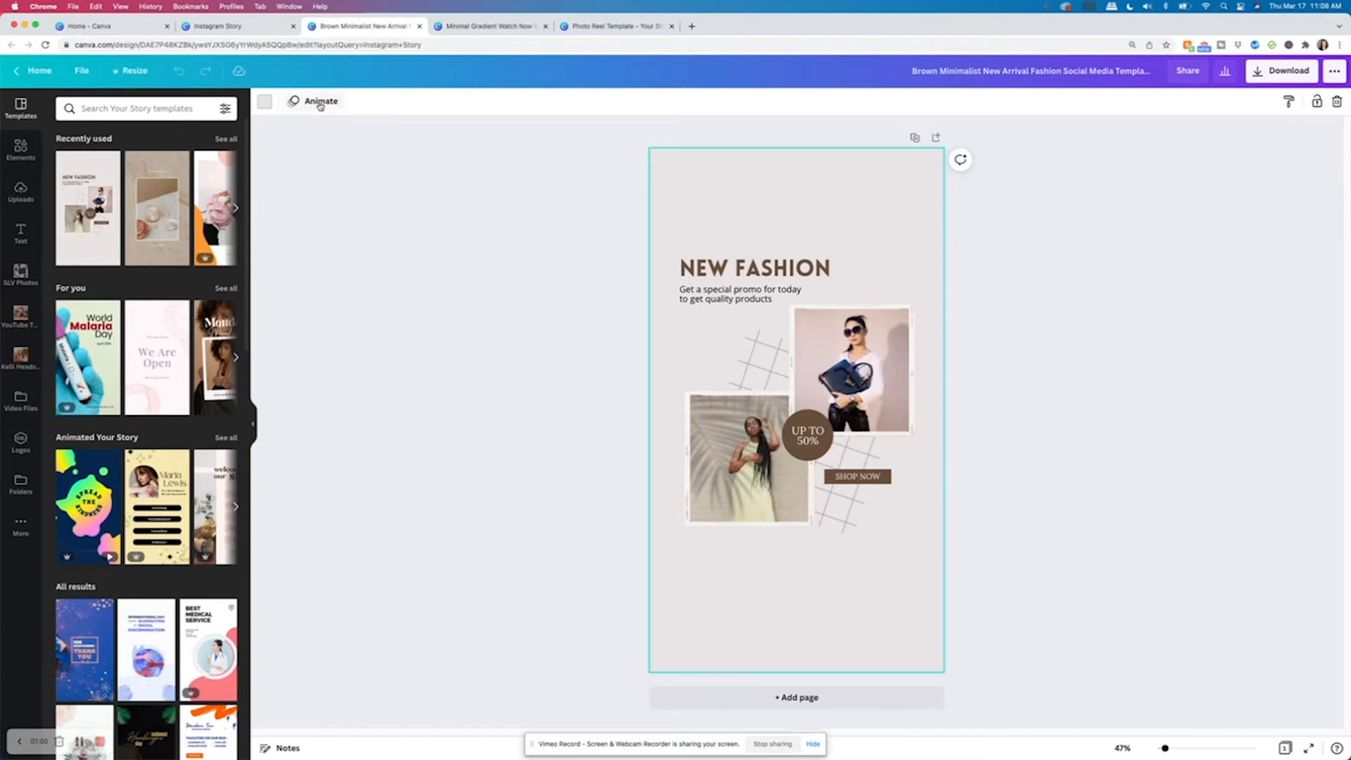
Apply the Photo Rise page animation to the story and preview it.
{"action": "left_click", "coordinate": [320, 103]}
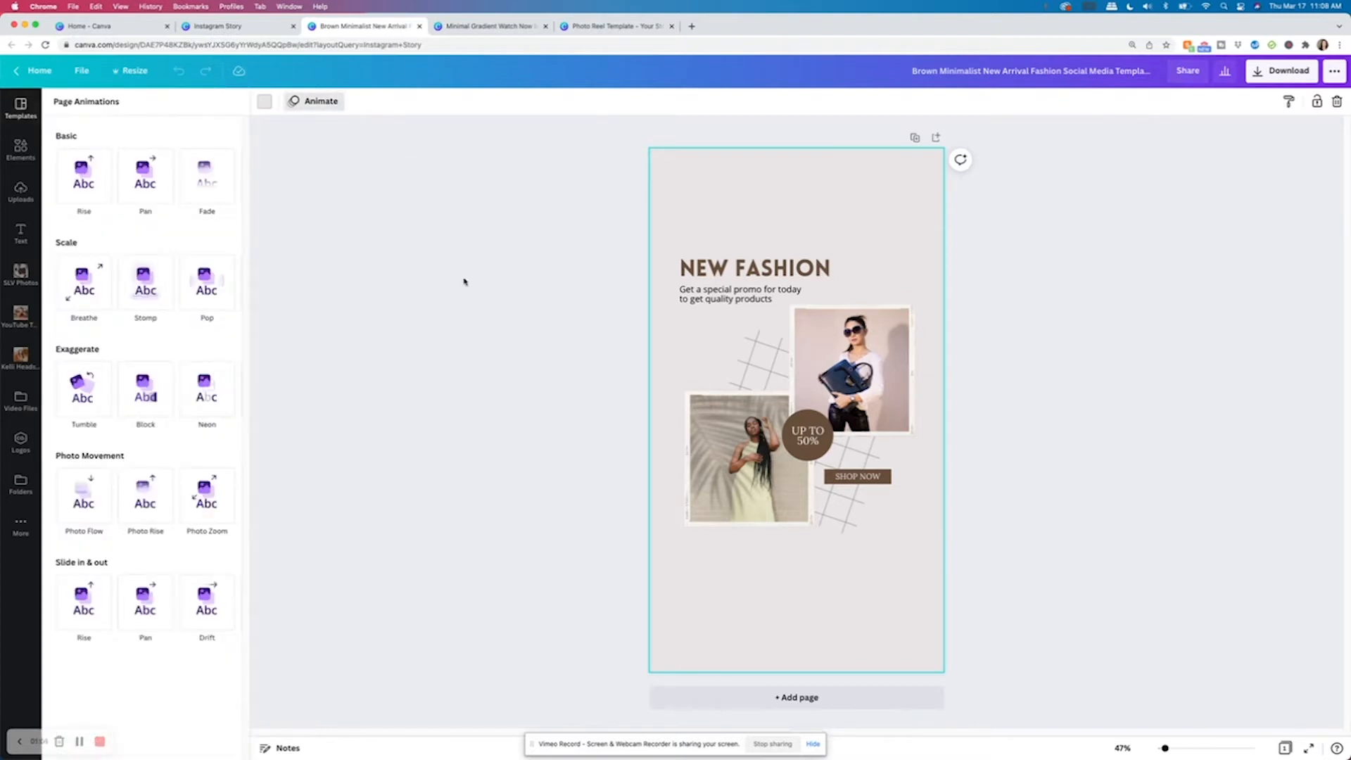
{"action": "left_click", "coordinate": [157, 508]}
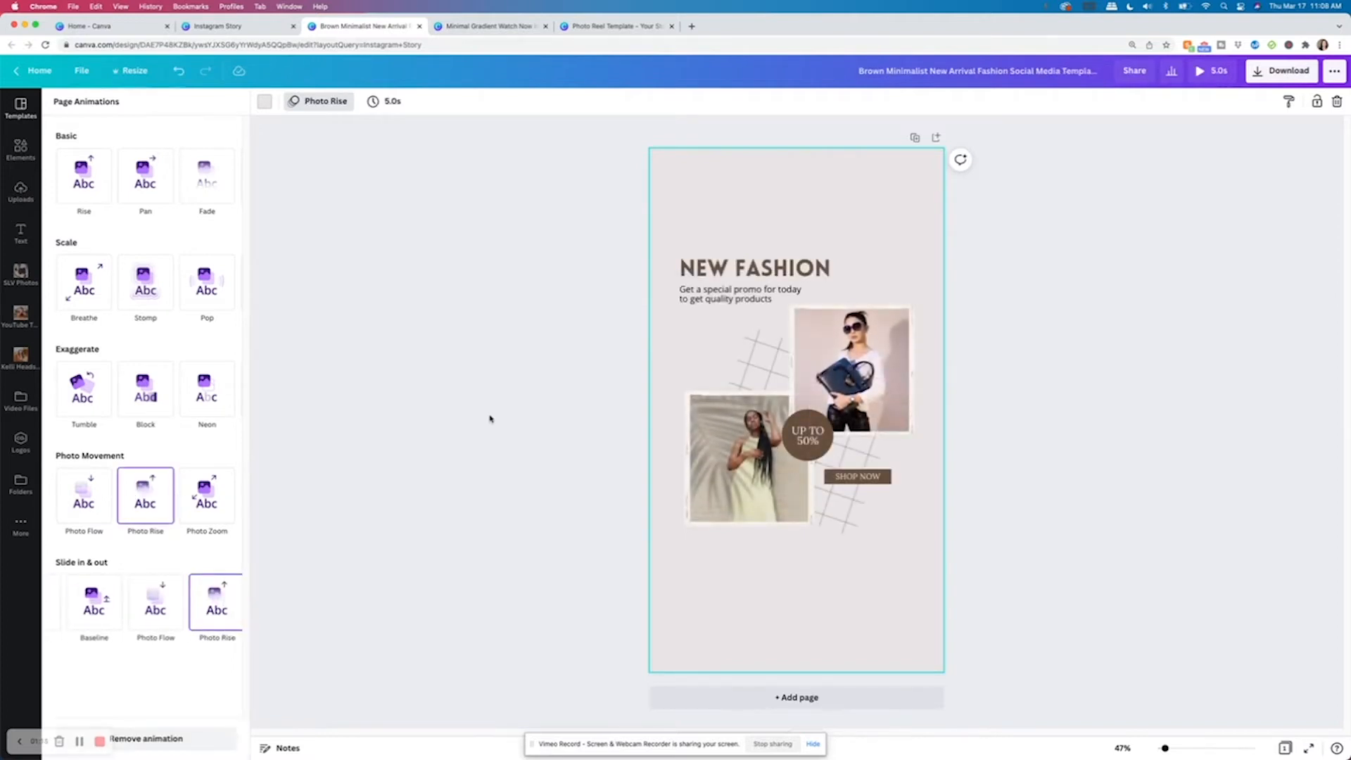
{"action": "left_click", "coordinate": [1060, 130]}
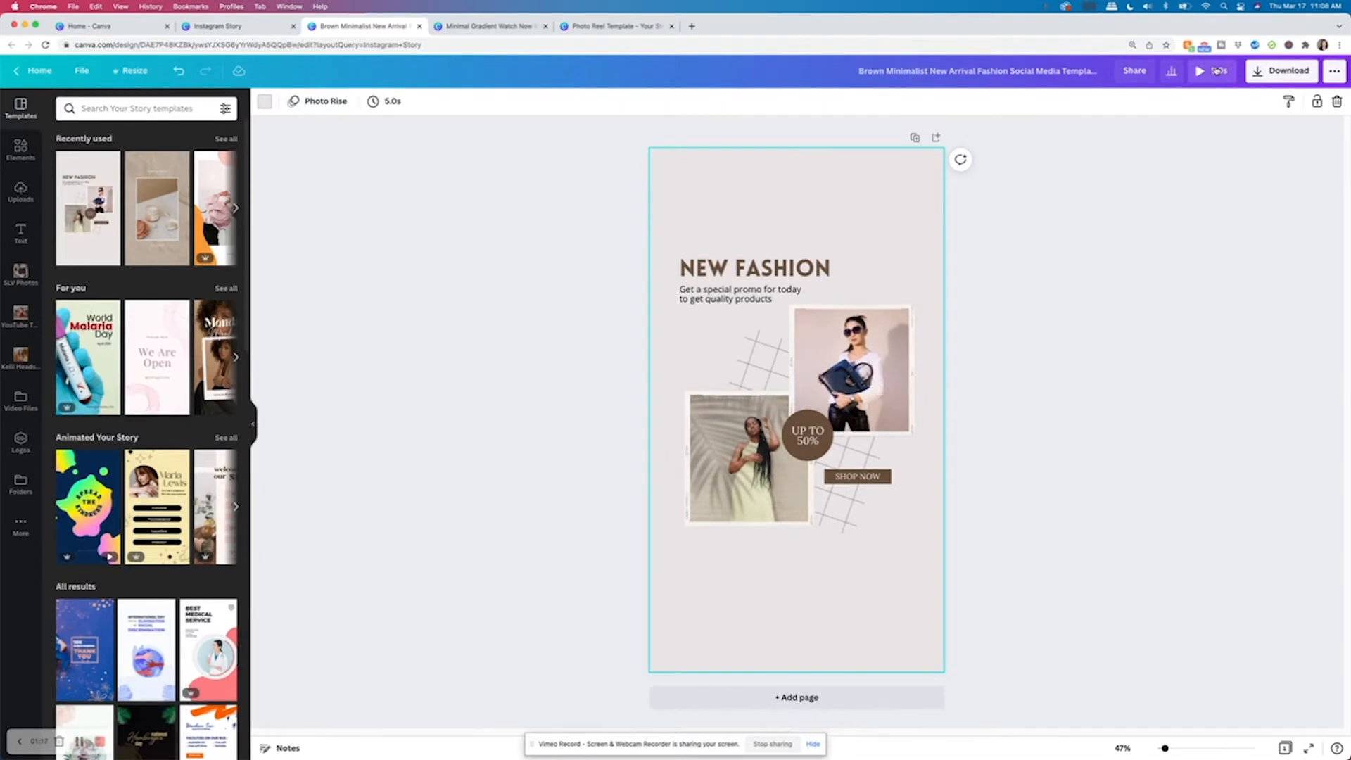
{"action": "left_click", "coordinate": [1216, 71]}
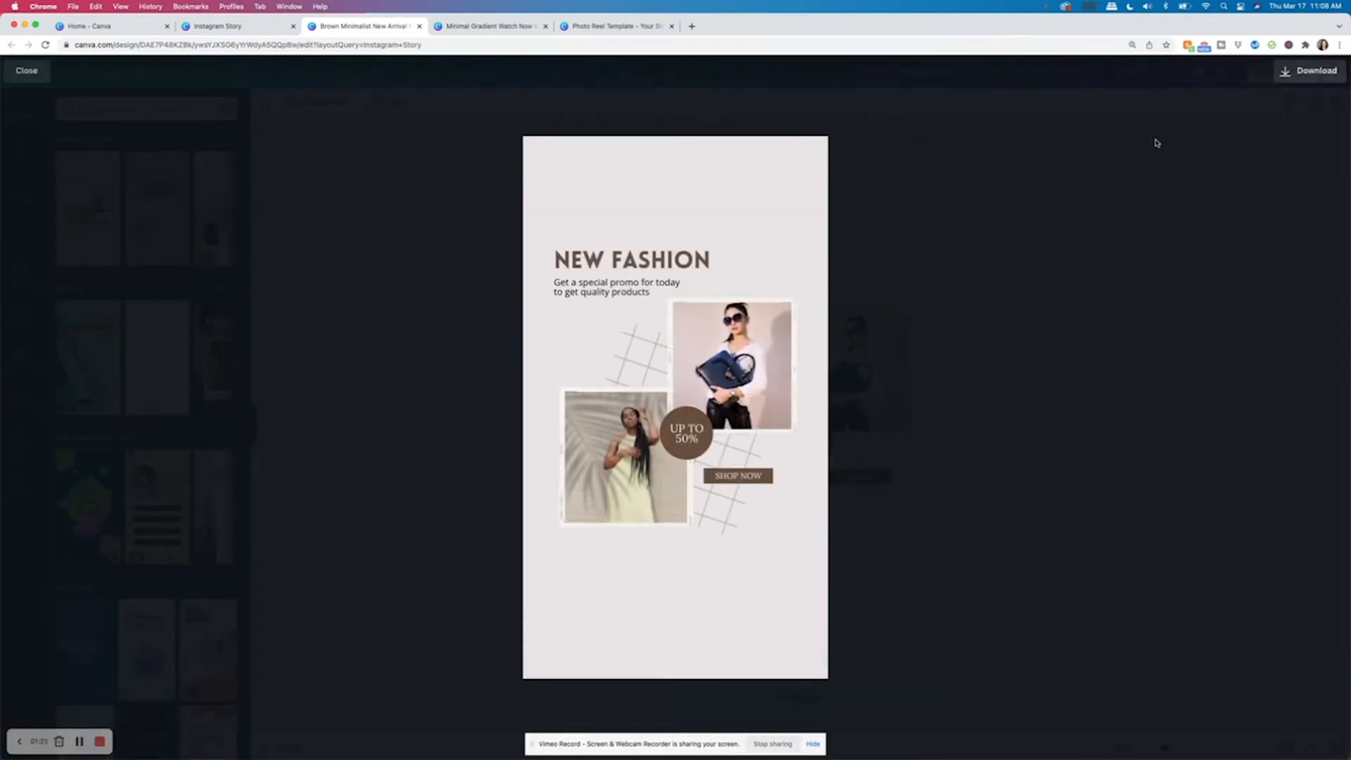
{"action": "key", "text": "Escape"}
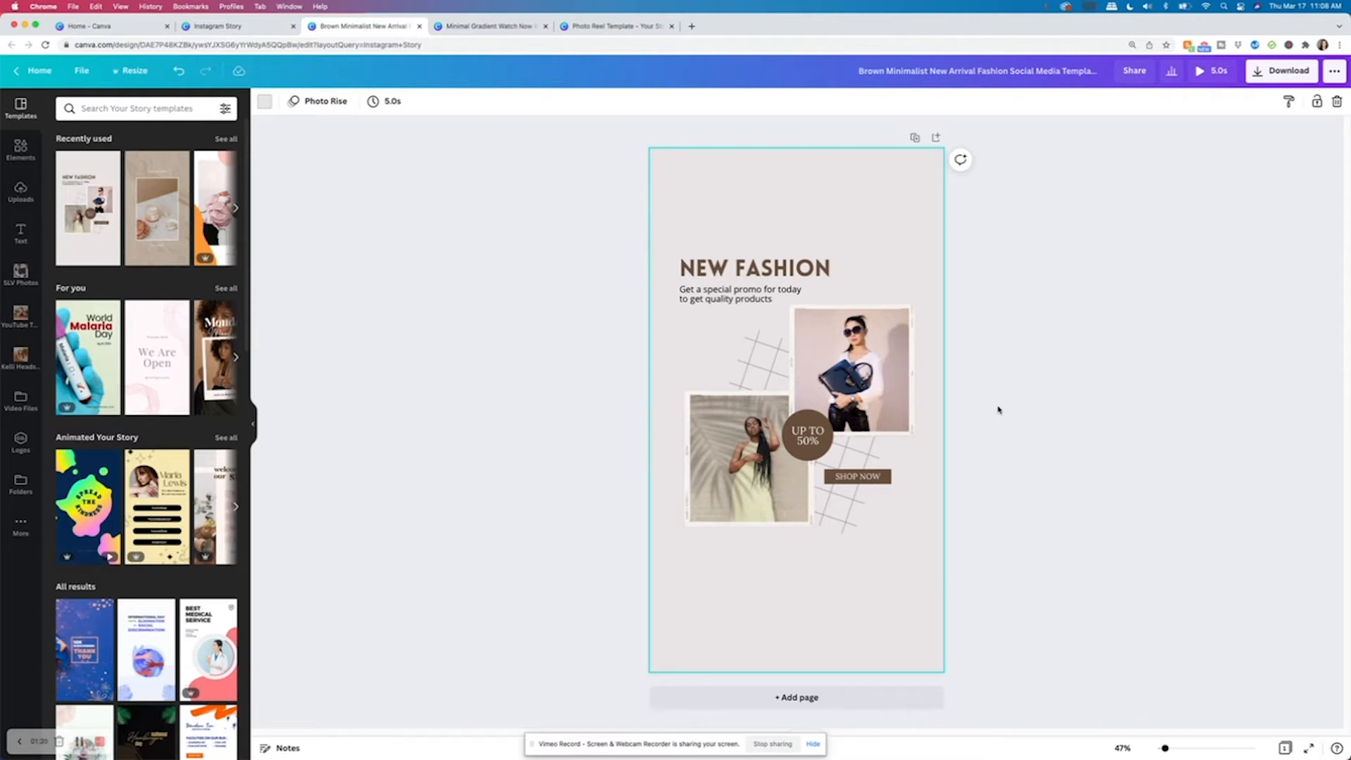
Add a second page to the story as a copy of the first page.
{"action": "left_click", "coordinate": [801, 698]}
{"action": "scroll", "coordinate": [831, 576], "scroll_direction": "up", "scroll_amount": 4}
{"action": "scroll", "coordinate": [831, 576], "scroll_direction": "down", "scroll_amount": 3}
{"action": "scroll", "coordinate": [831, 576], "scroll_direction": "up", "scroll_amount": 4}
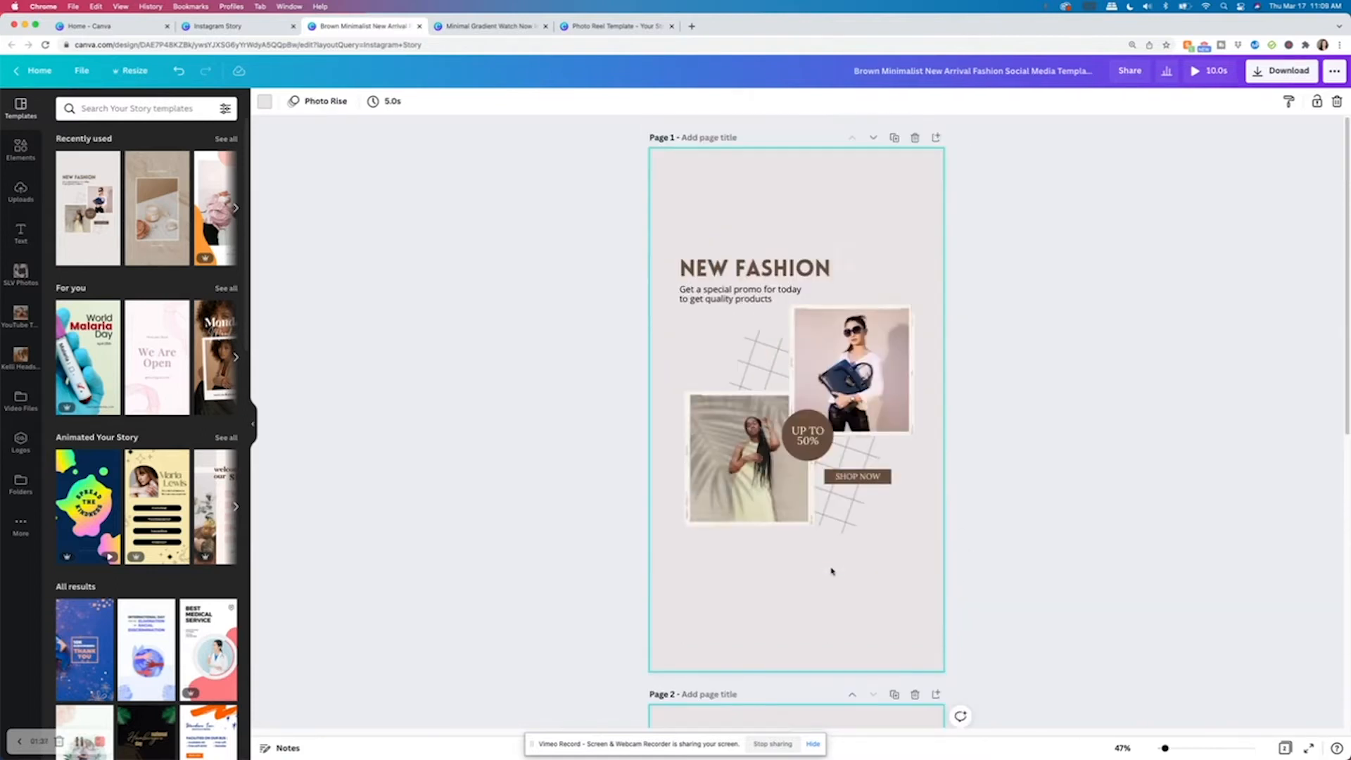
{"action": "left_click", "coordinate": [893, 138]}
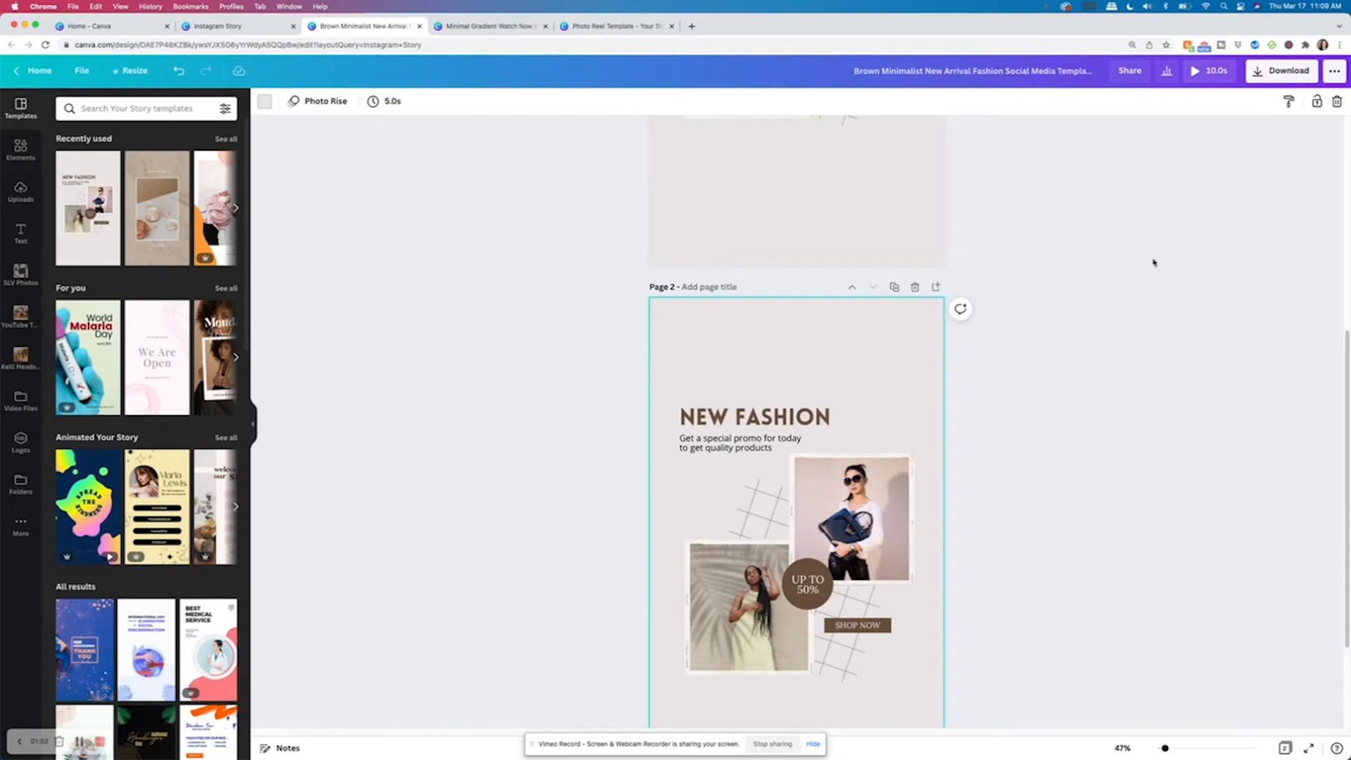
Check the page animation applied to the second page.
{"action": "scroll", "coordinate": [1070, 525], "scroll_direction": "up", "scroll_amount": 5}
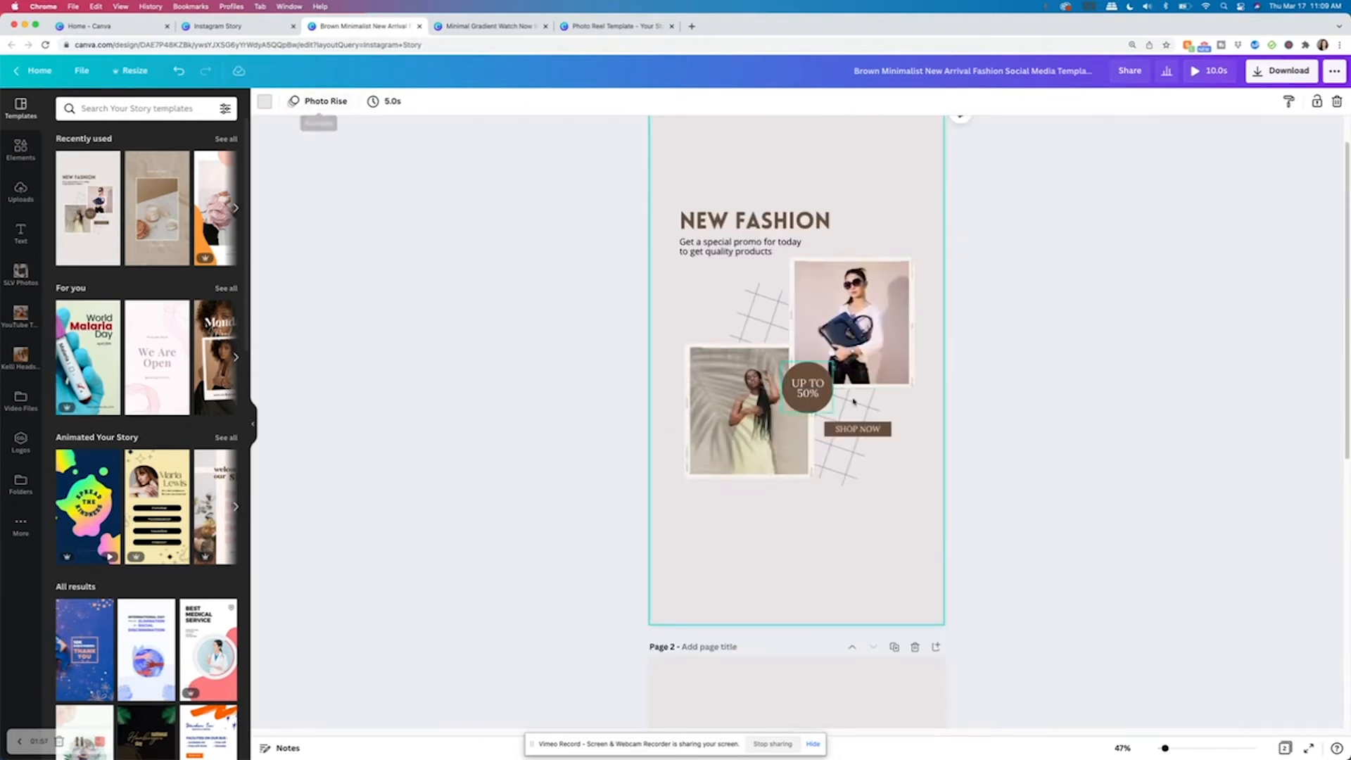
{"action": "scroll", "coordinate": [884, 452], "scroll_direction": "down", "scroll_amount": 5}
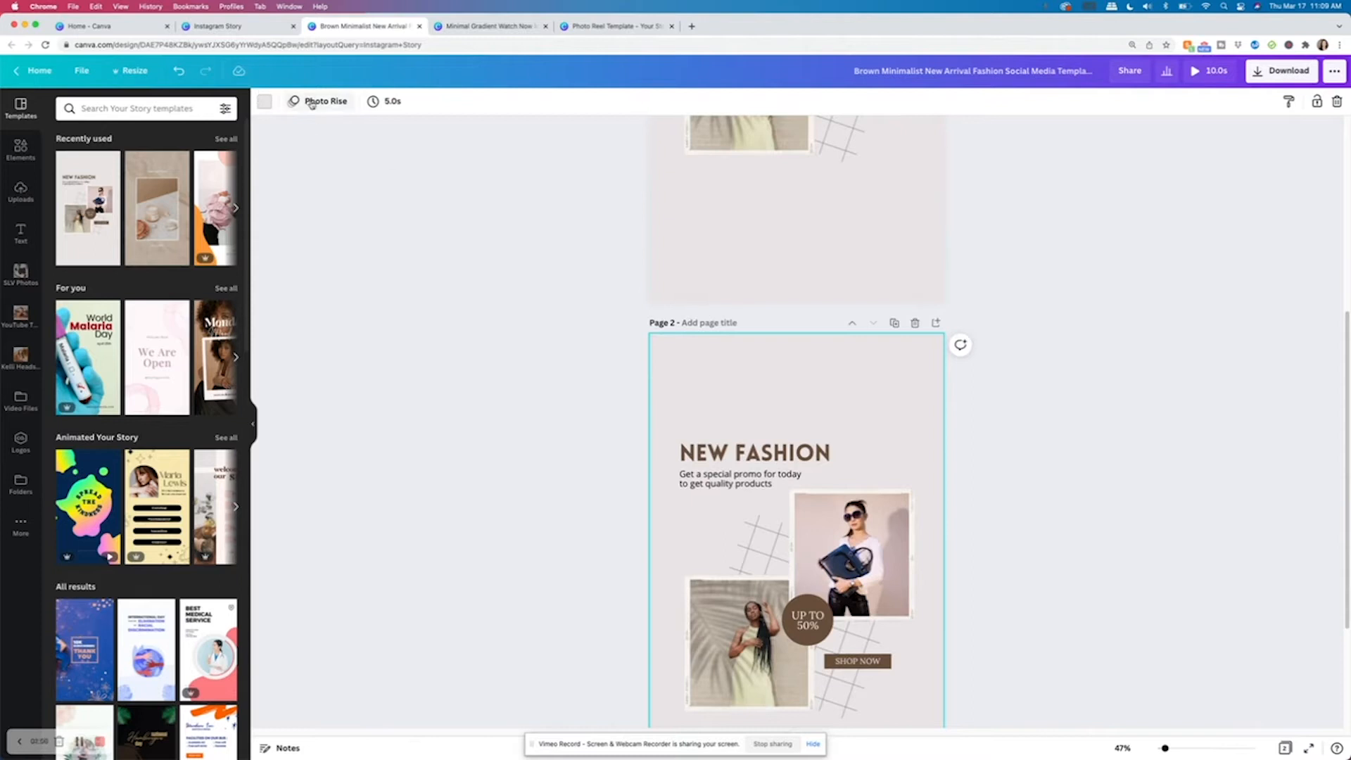
{"action": "left_click", "coordinate": [316, 101]}
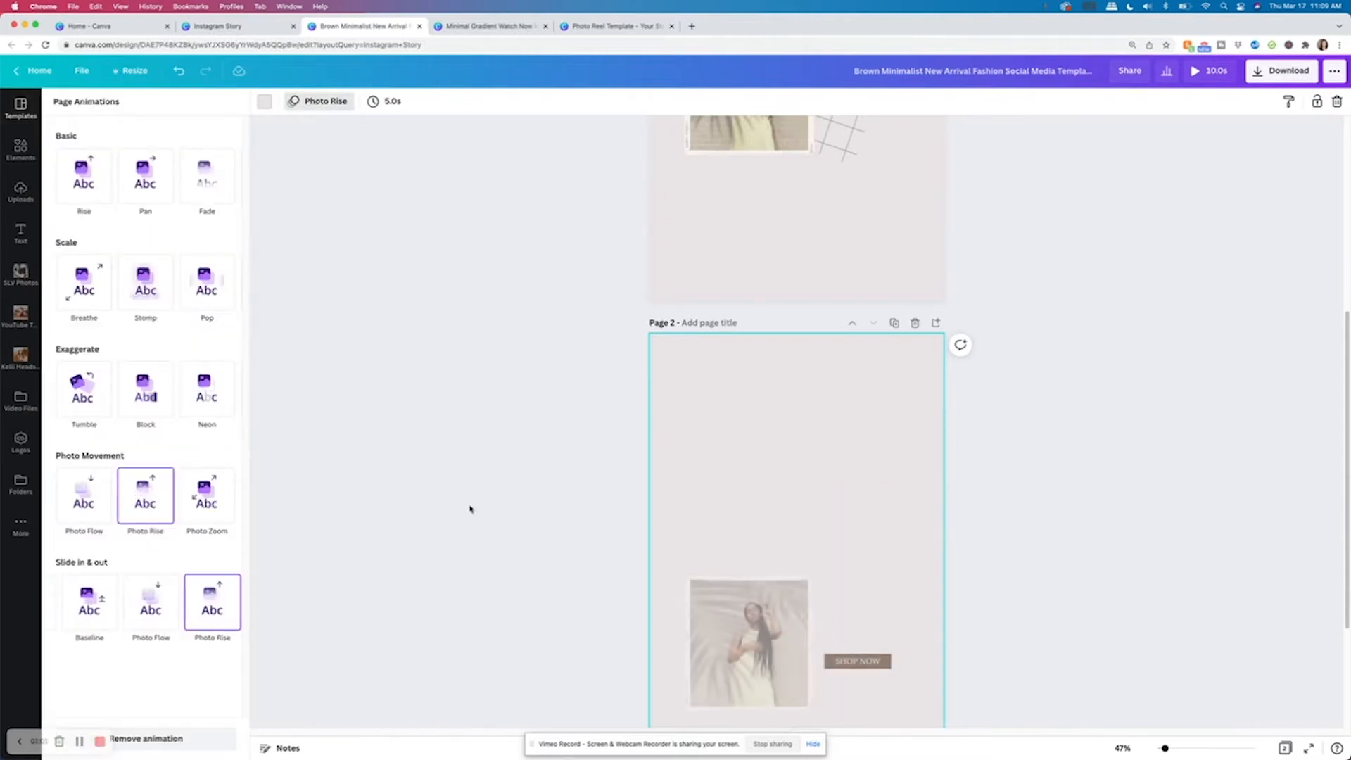
{"action": "left_click", "coordinate": [1046, 440]}
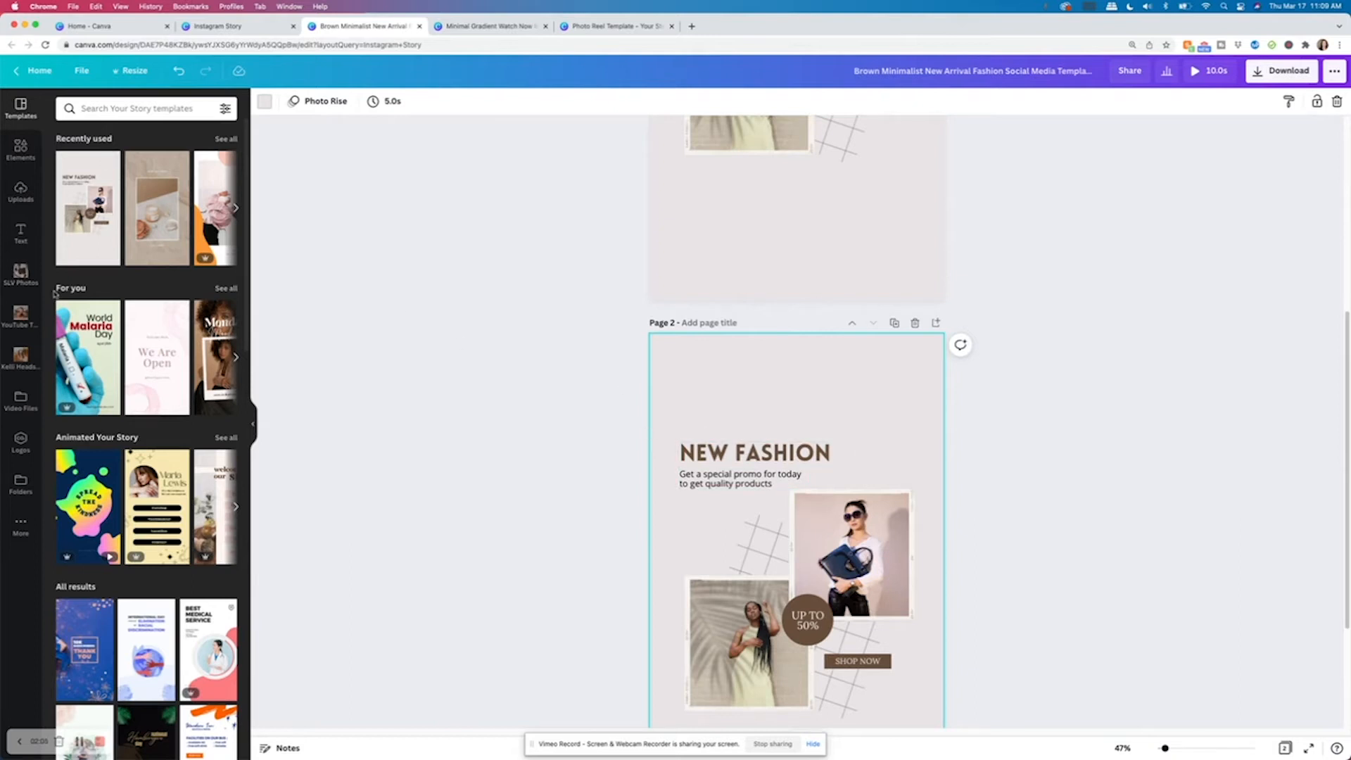
{"action": "scroll", "coordinate": [676, 521], "scroll_direction": "up", "scroll_amount": 5}
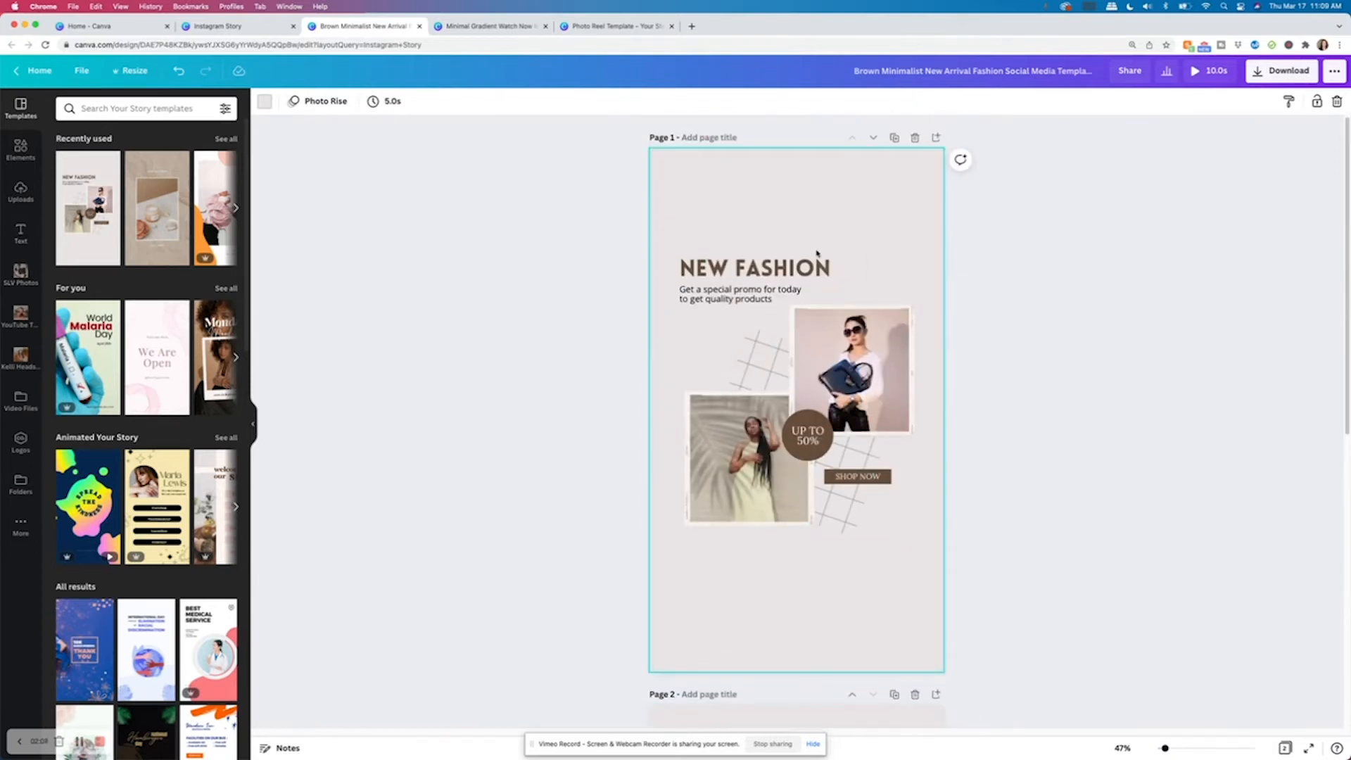
Replace the first page's NEW FASHION heading with PAGE 1.
{"action": "left_click", "coordinate": [834, 264]}
{"action": "left_click", "coordinate": [835, 264]}
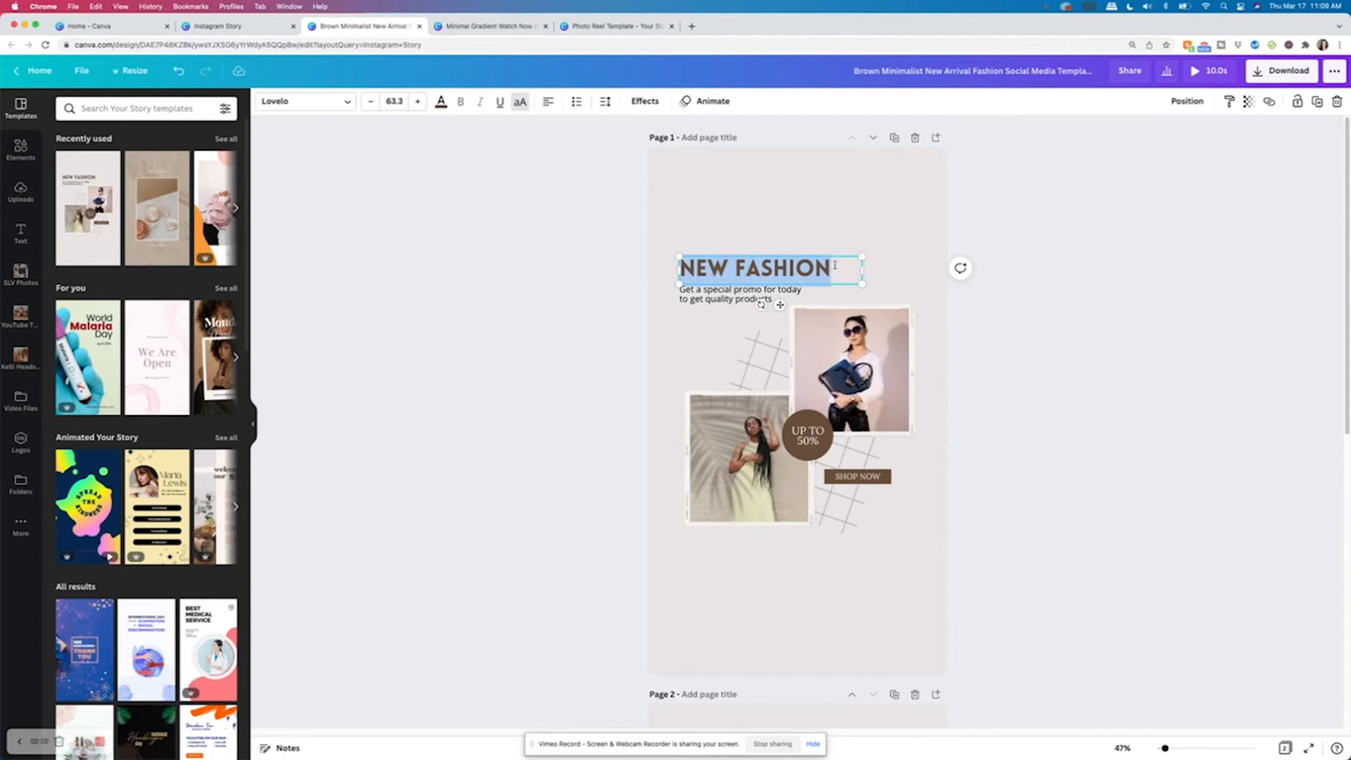
{"action": "type", "text": "PAGE 1"}
{"action": "left_click", "coordinate": [1022, 383]}
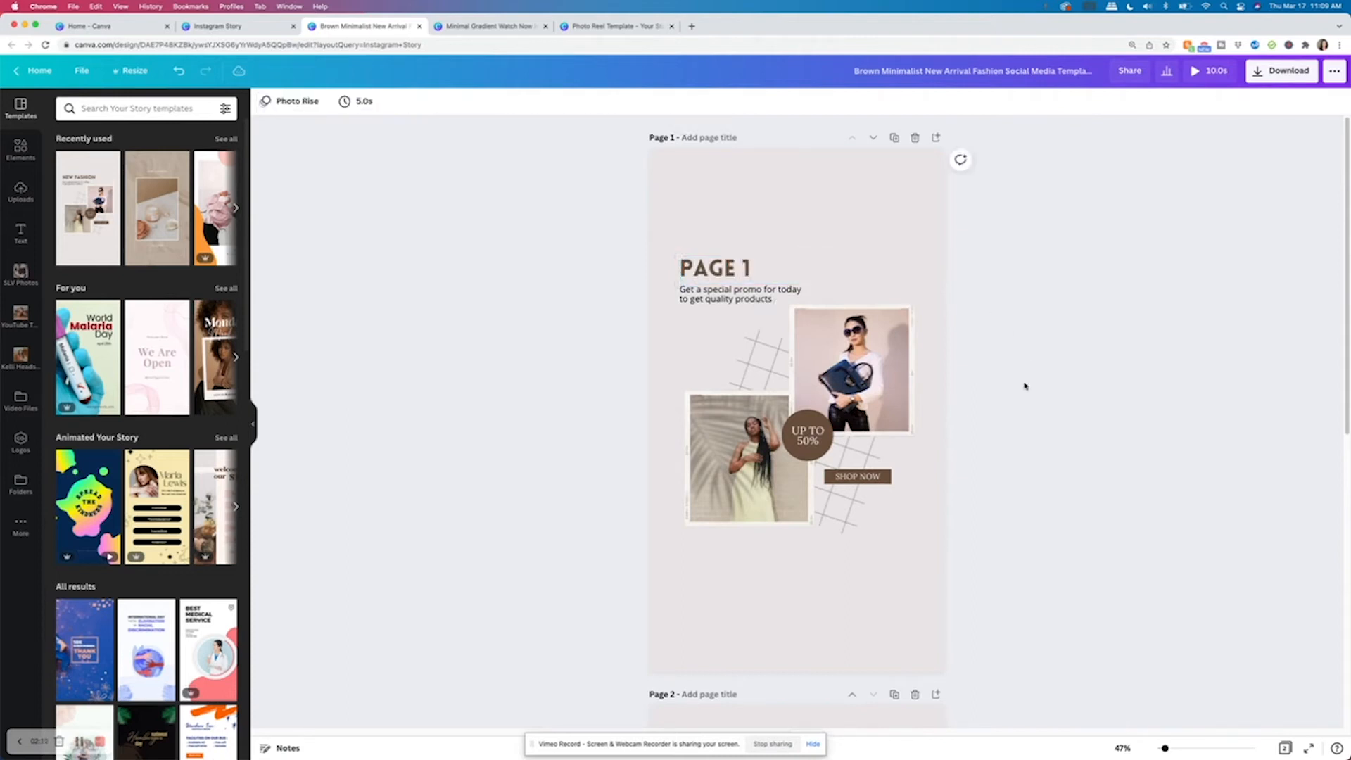
Replace the second page's NEW FASHION heading with PAGE 2.
{"action": "scroll", "coordinate": [948, 423], "scroll_direction": "down", "scroll_amount": 5}
{"action": "left_click", "coordinate": [804, 516]}
{"action": "left_click", "coordinate": [803, 515]}
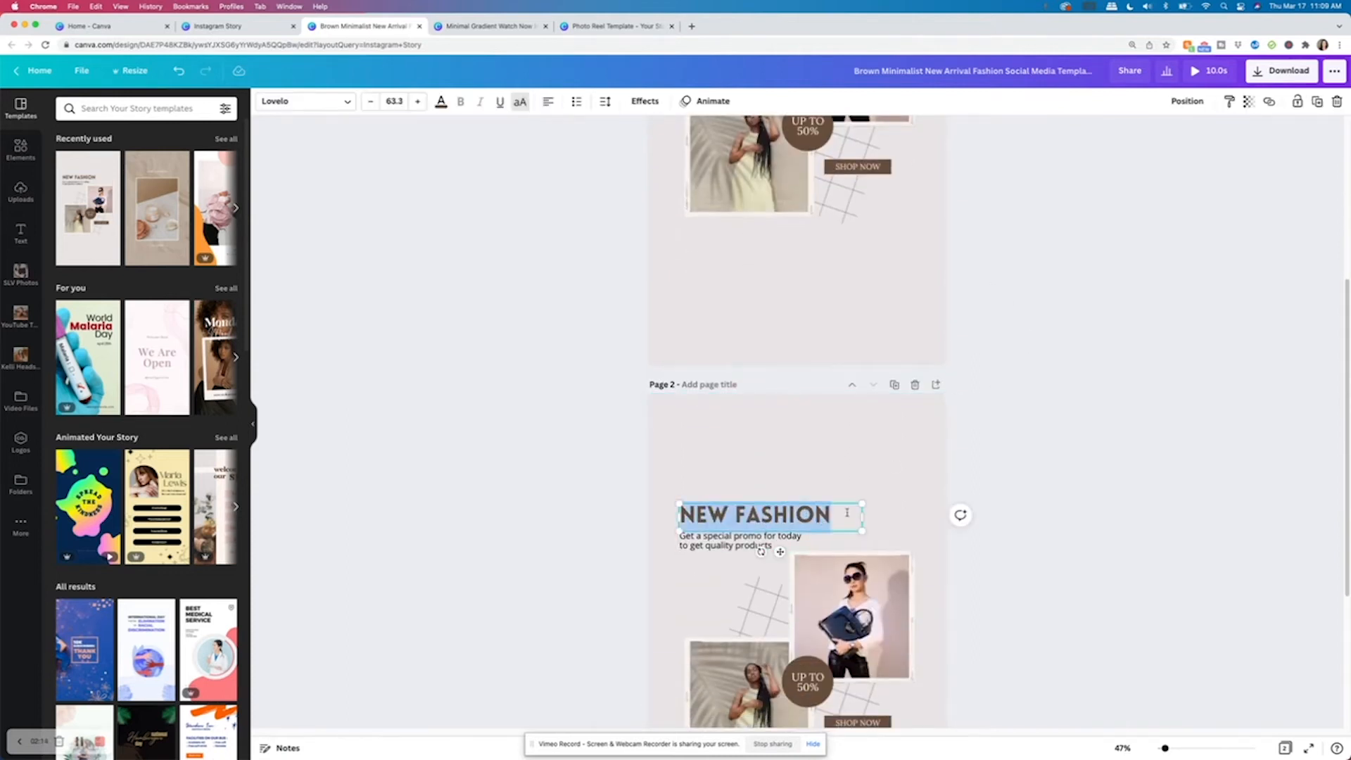
{"action": "type", "text": "PAGE 2"}
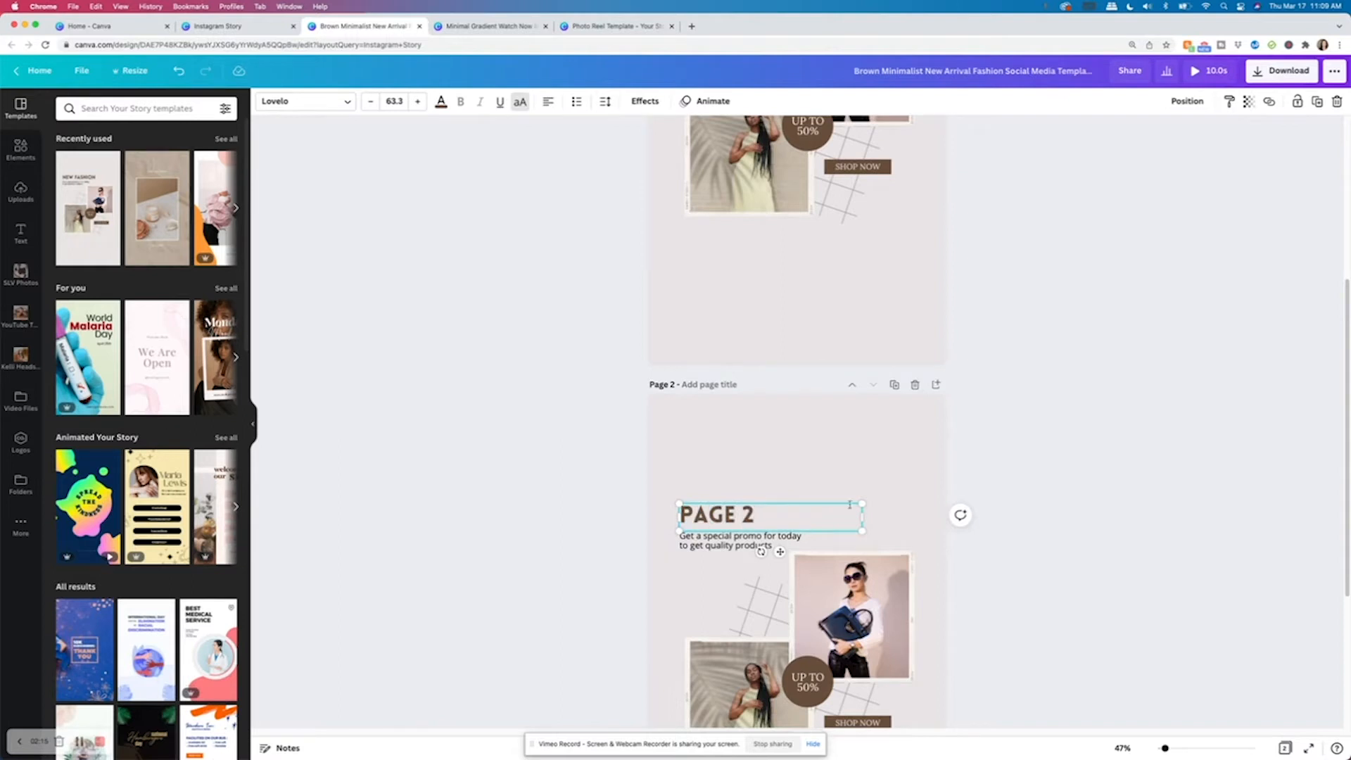
Replace both photos on page 2 with images from the SLV Photos folder: tools flat-lay on top, camera shot below.
{"action": "left_click", "coordinate": [1107, 479]}
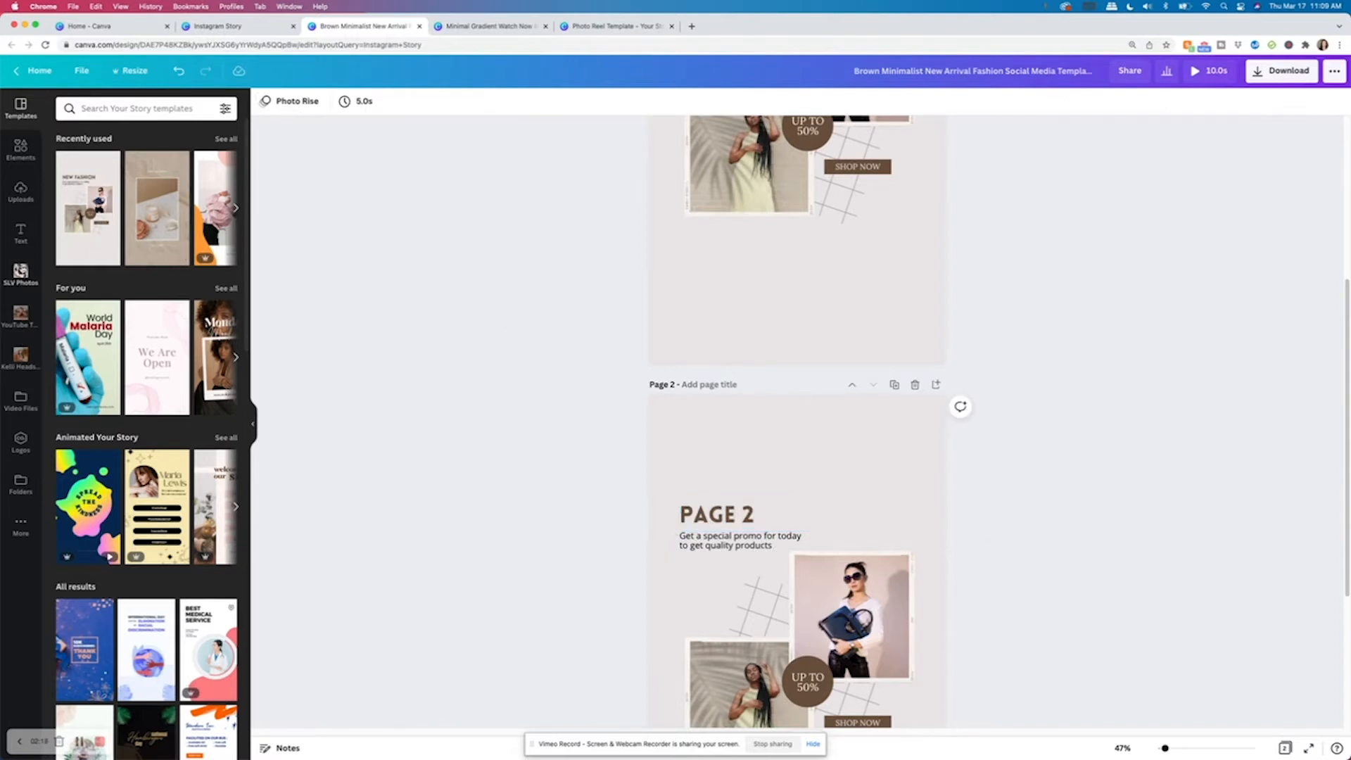
{"action": "left_click", "coordinate": [20, 274]}
{"action": "scroll", "coordinate": [831, 538], "scroll_direction": "down", "scroll_amount": 3}
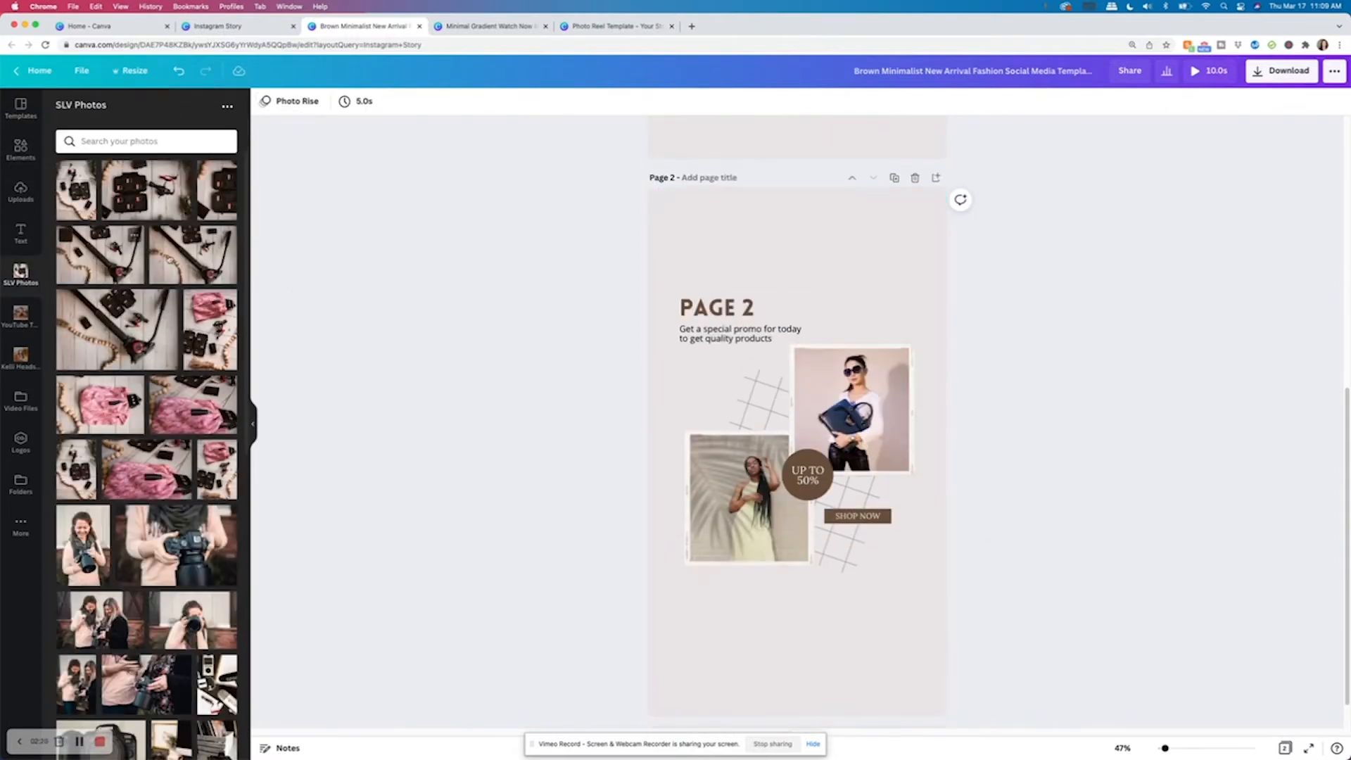
{"action": "left_click_drag", "start_coordinate": [209, 330], "coordinate": [852, 408]}
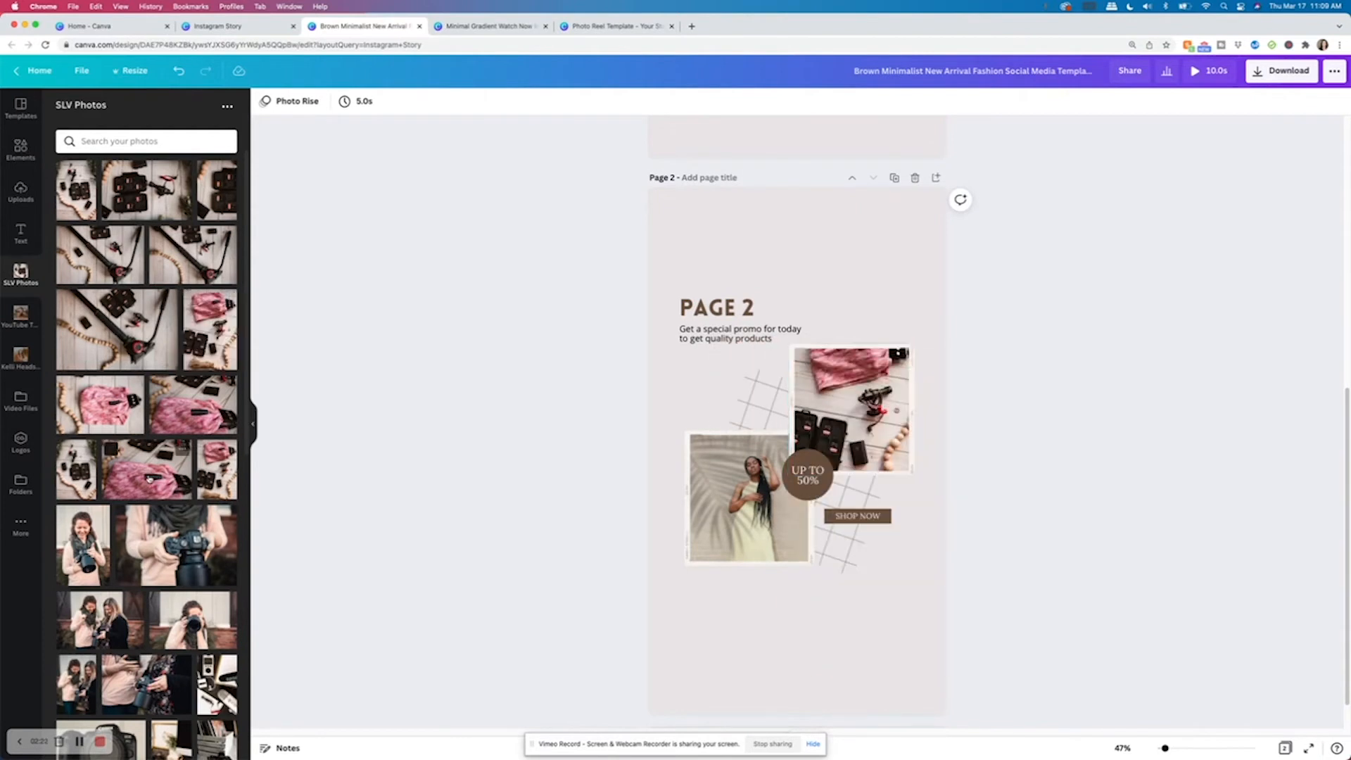
{"action": "left_click_drag", "start_coordinate": [176, 545], "coordinate": [774, 503]}
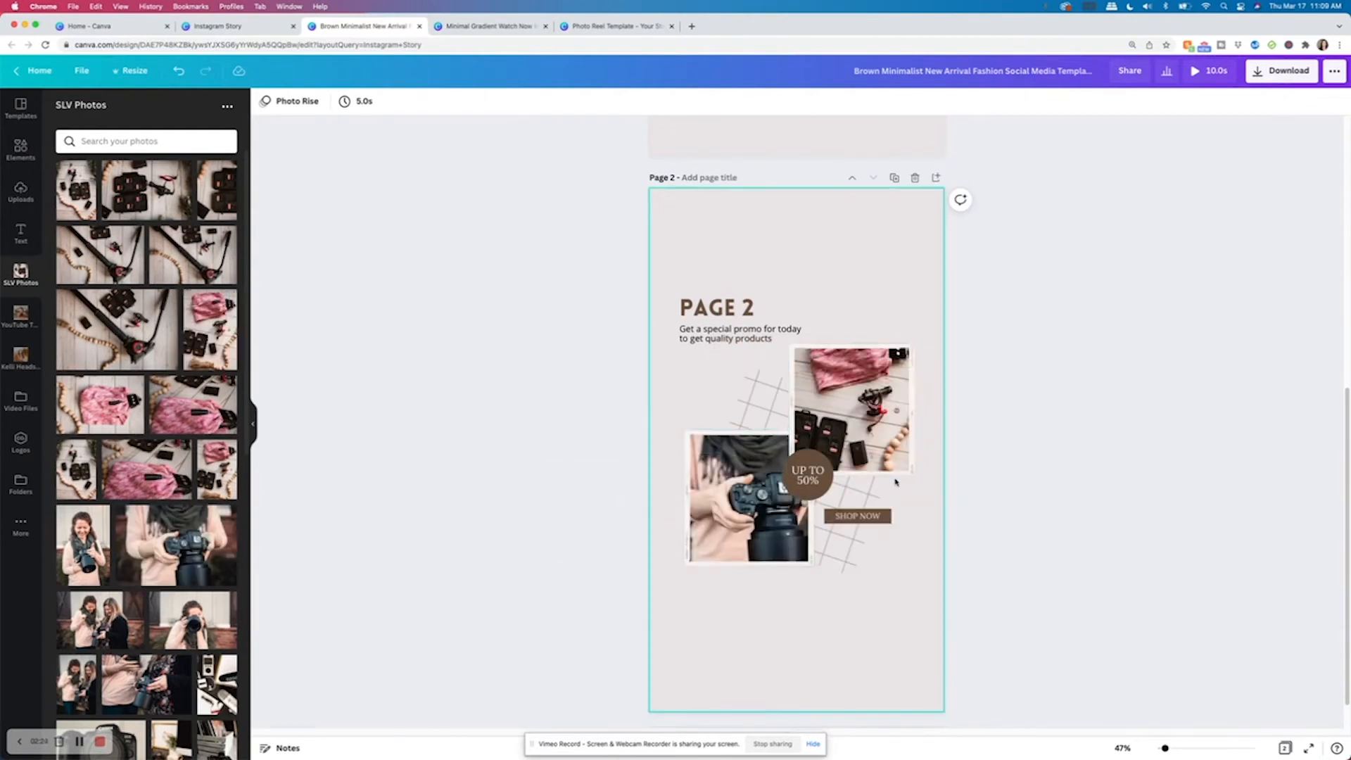
Replace page 1's photos with the two women photo on top and the record-player flat-lay below.
{"action": "scroll", "coordinate": [893, 480], "scroll_direction": "up", "scroll_amount": 10}
{"action": "left_click_drag", "start_coordinate": [90, 617], "coordinate": [852, 369]}
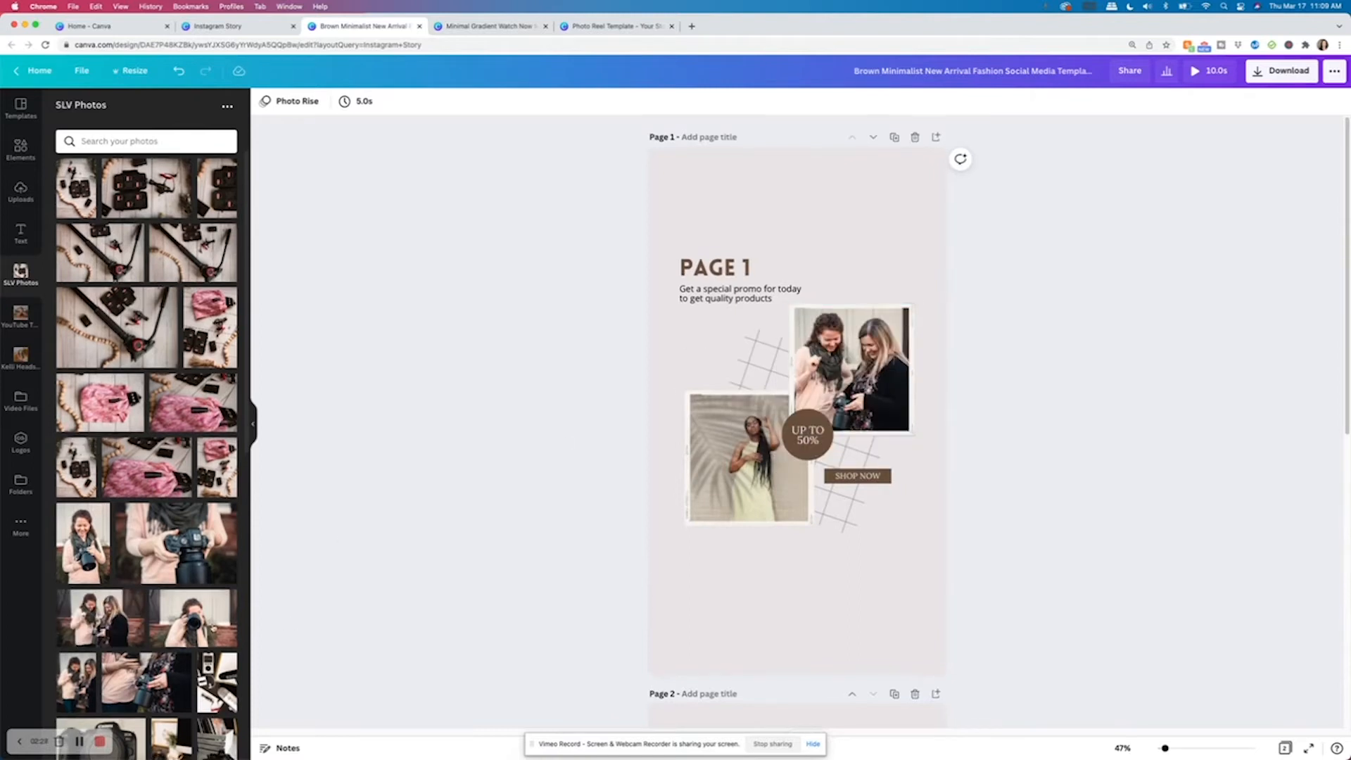
{"action": "left_click_drag", "start_coordinate": [214, 675], "coordinate": [752, 461]}
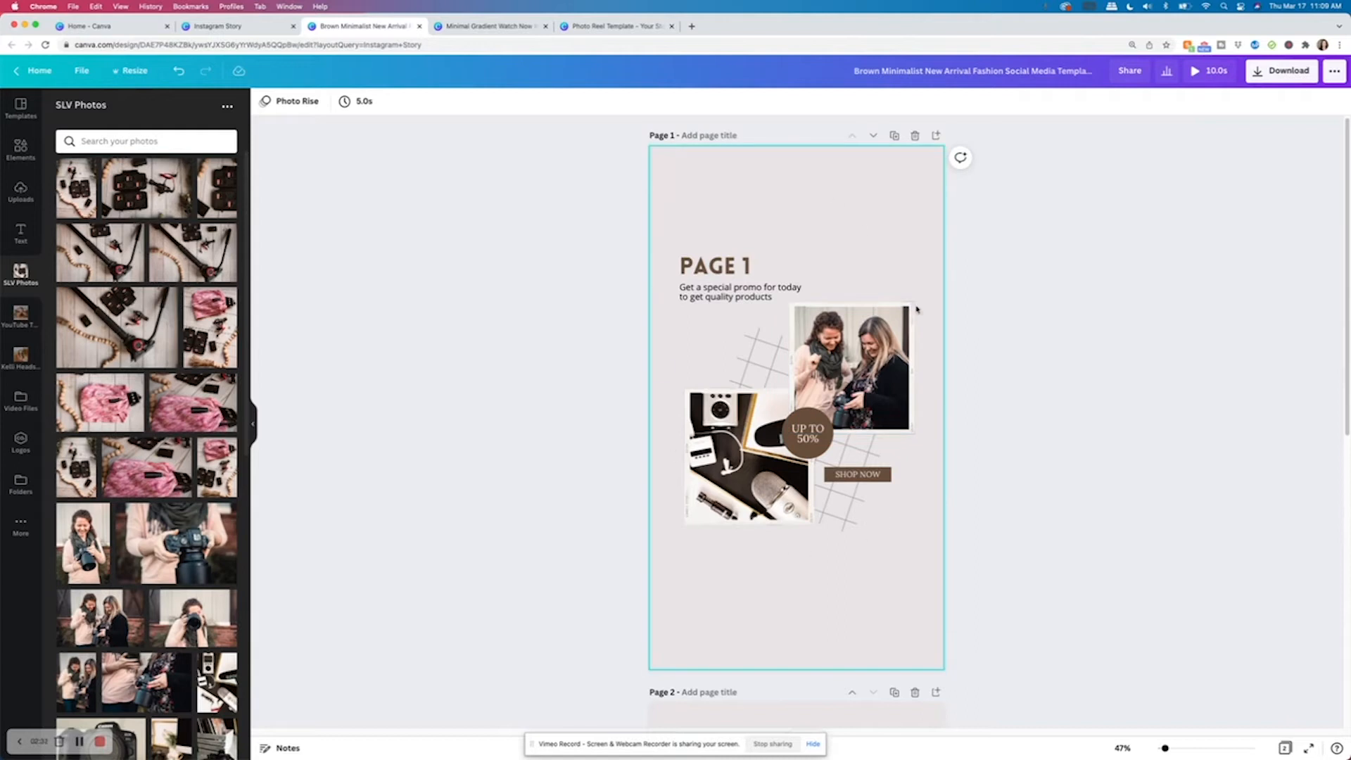
{"action": "scroll", "coordinate": [751, 486], "scroll_direction": "down", "scroll_amount": 8}
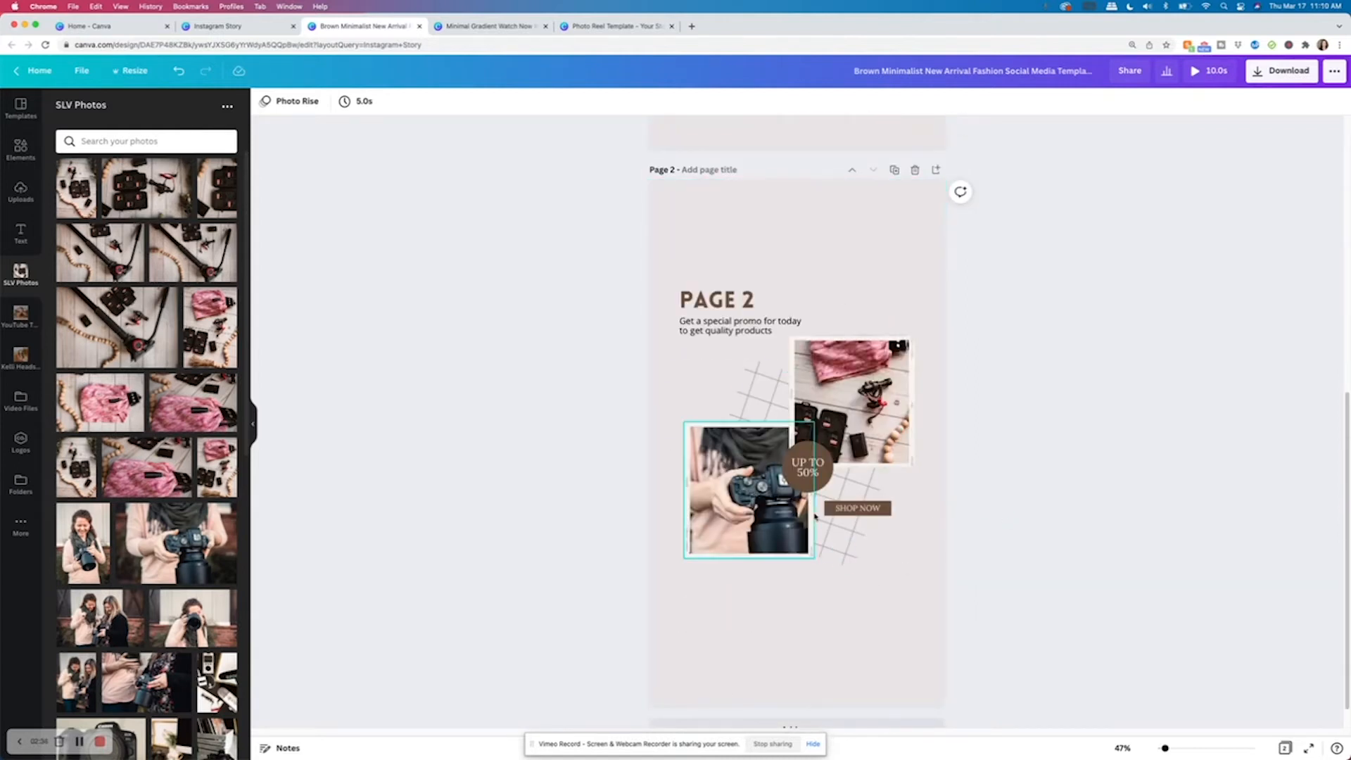
{"action": "scroll", "coordinate": [814, 521], "scroll_direction": "up", "scroll_amount": 8}
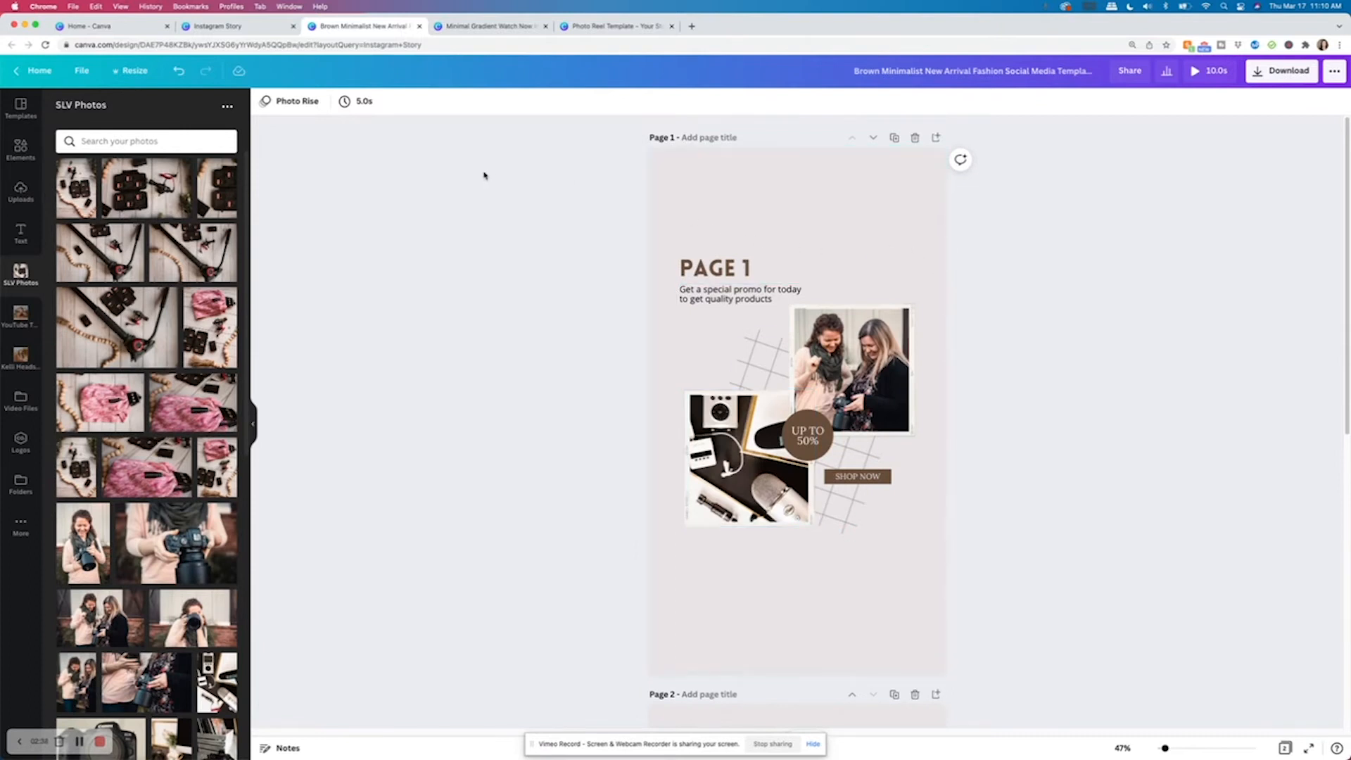
Set the page timing to 2.5s and apply it to all pages.
{"action": "left_click", "coordinate": [357, 103]}
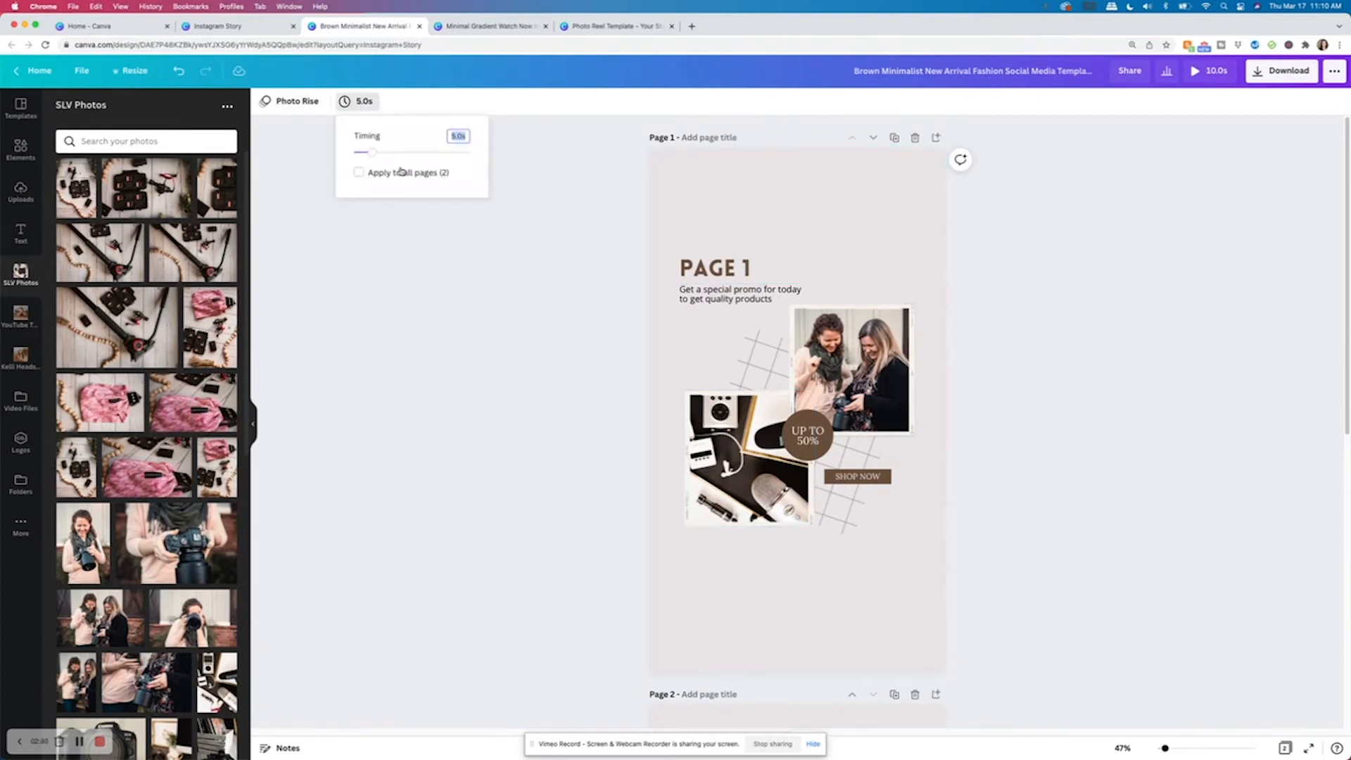
{"action": "left_click", "coordinate": [359, 173]}
{"action": "left_click_drag", "start_coordinate": [376, 154], "coordinate": [362, 153]}
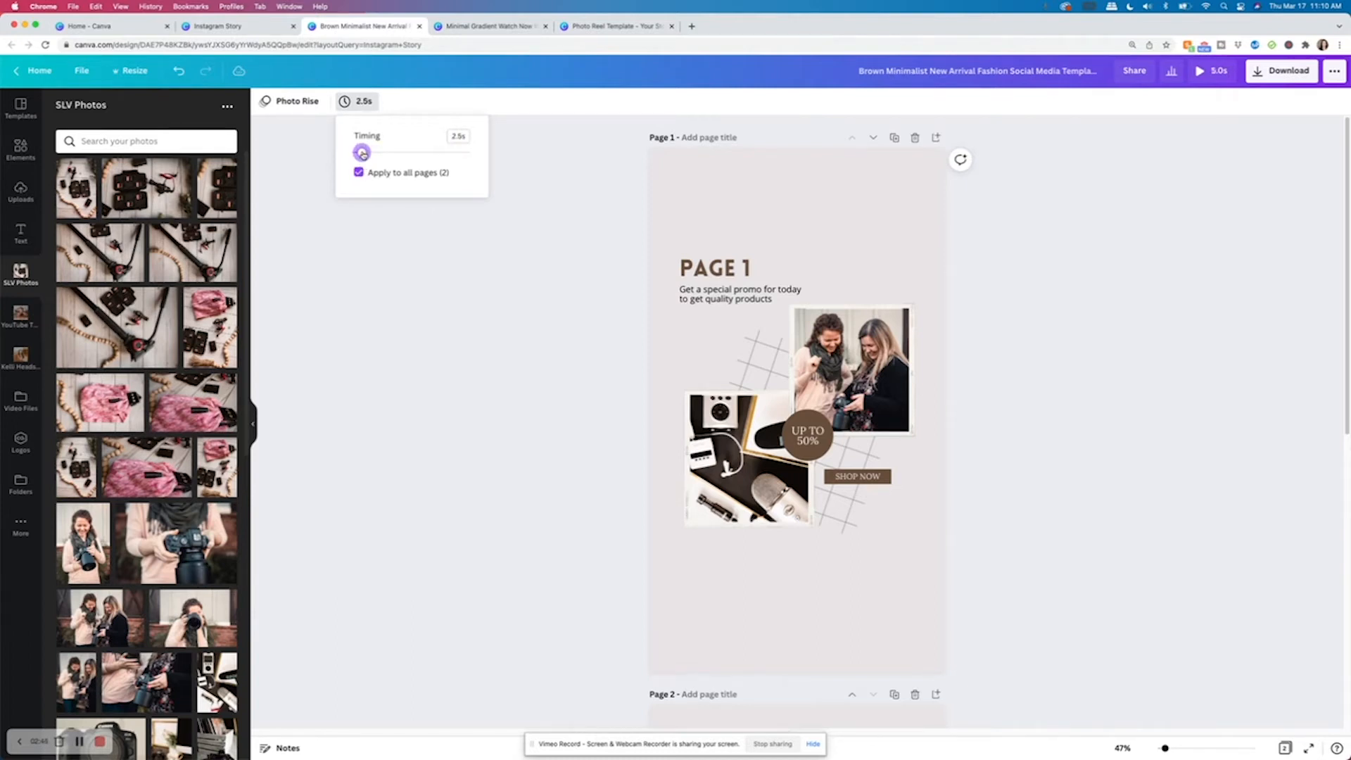
{"action": "left_click", "coordinate": [387, 275]}
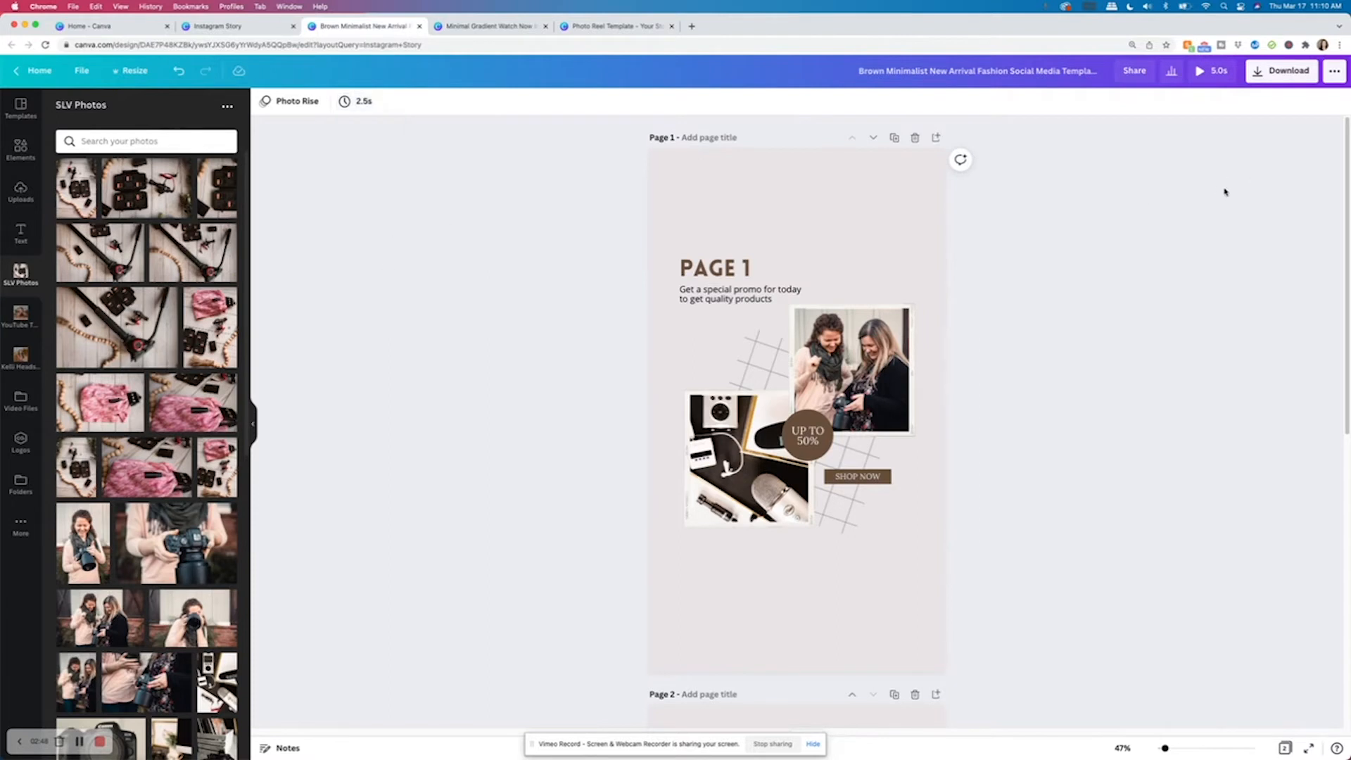
Preview the animated story playback and review both pages.
{"action": "left_click", "coordinate": [1203, 72]}
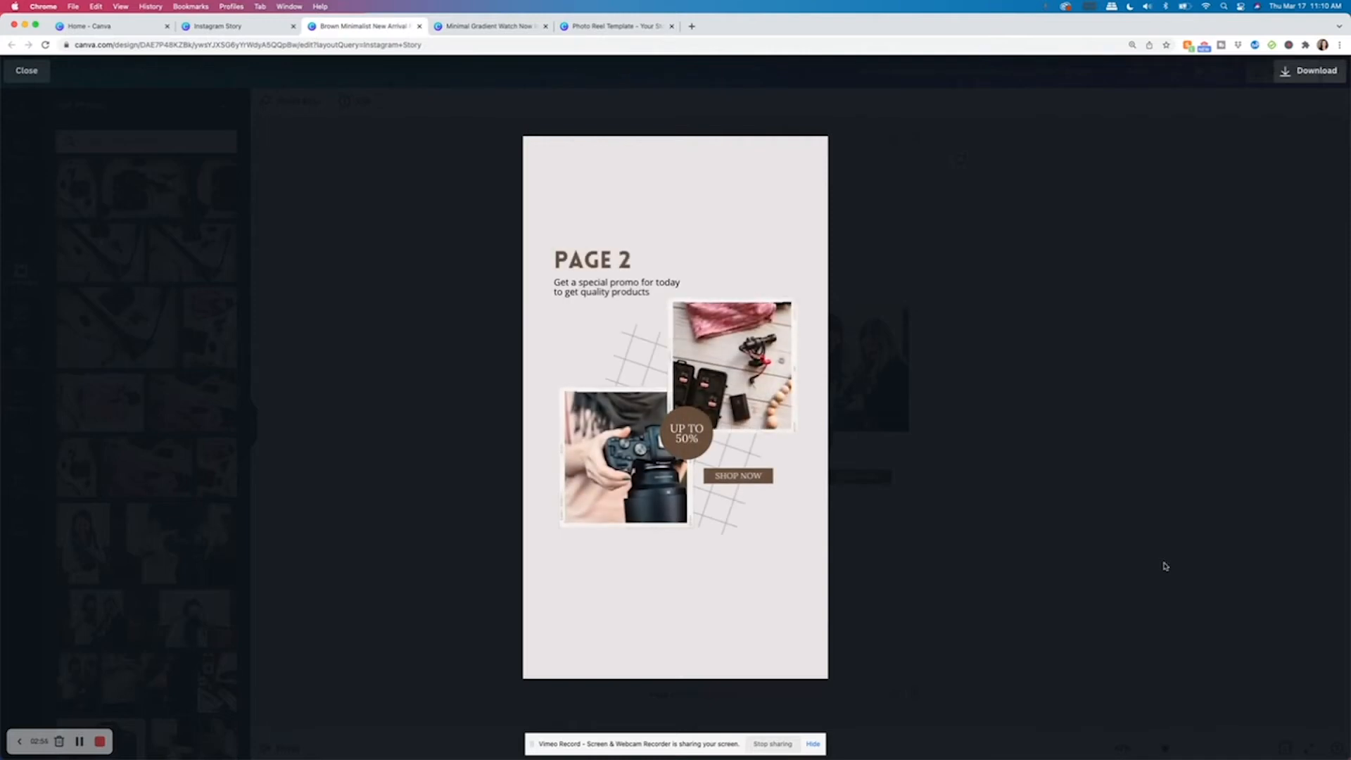
{"action": "left_click", "coordinate": [1039, 482]}
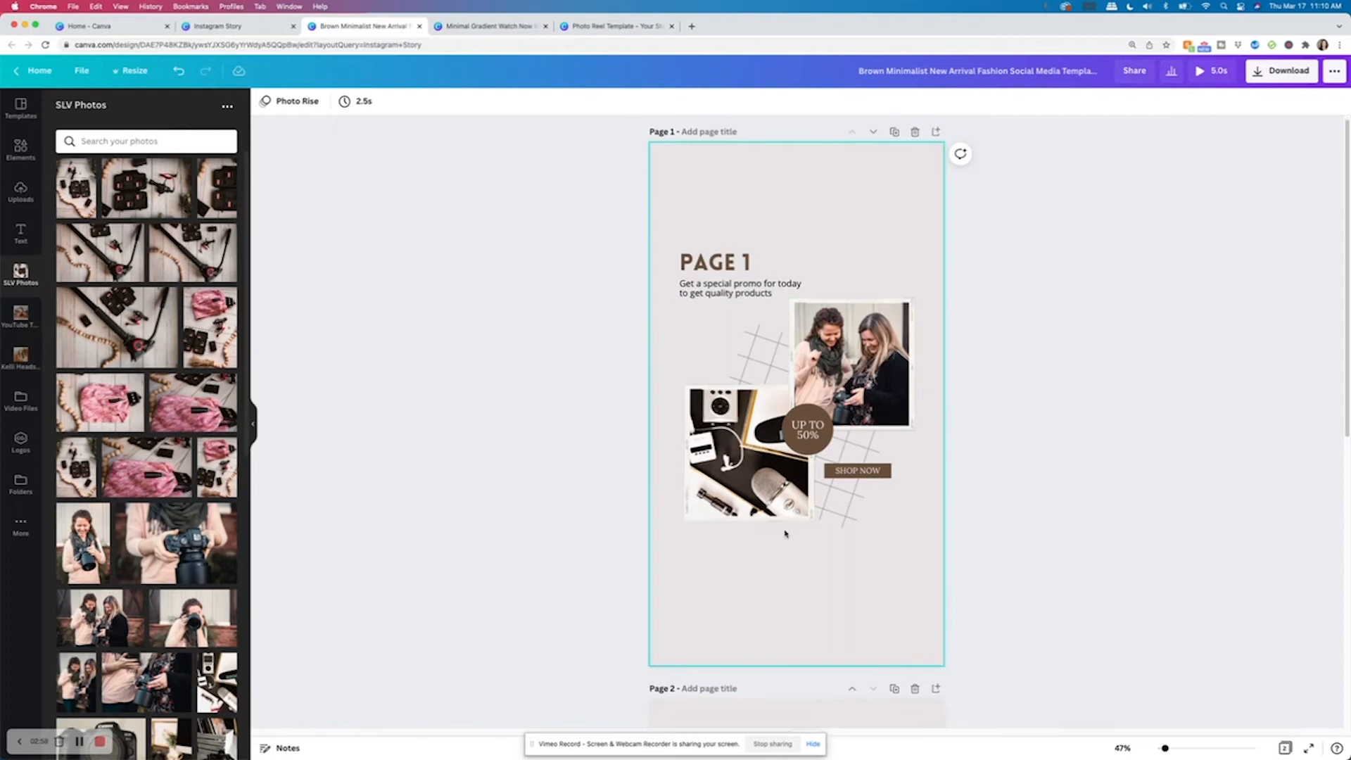
{"action": "scroll", "coordinate": [786, 534], "scroll_direction": "down", "scroll_amount": 5}
{"action": "scroll", "coordinate": [786, 533], "scroll_direction": "down", "scroll_amount": 3}
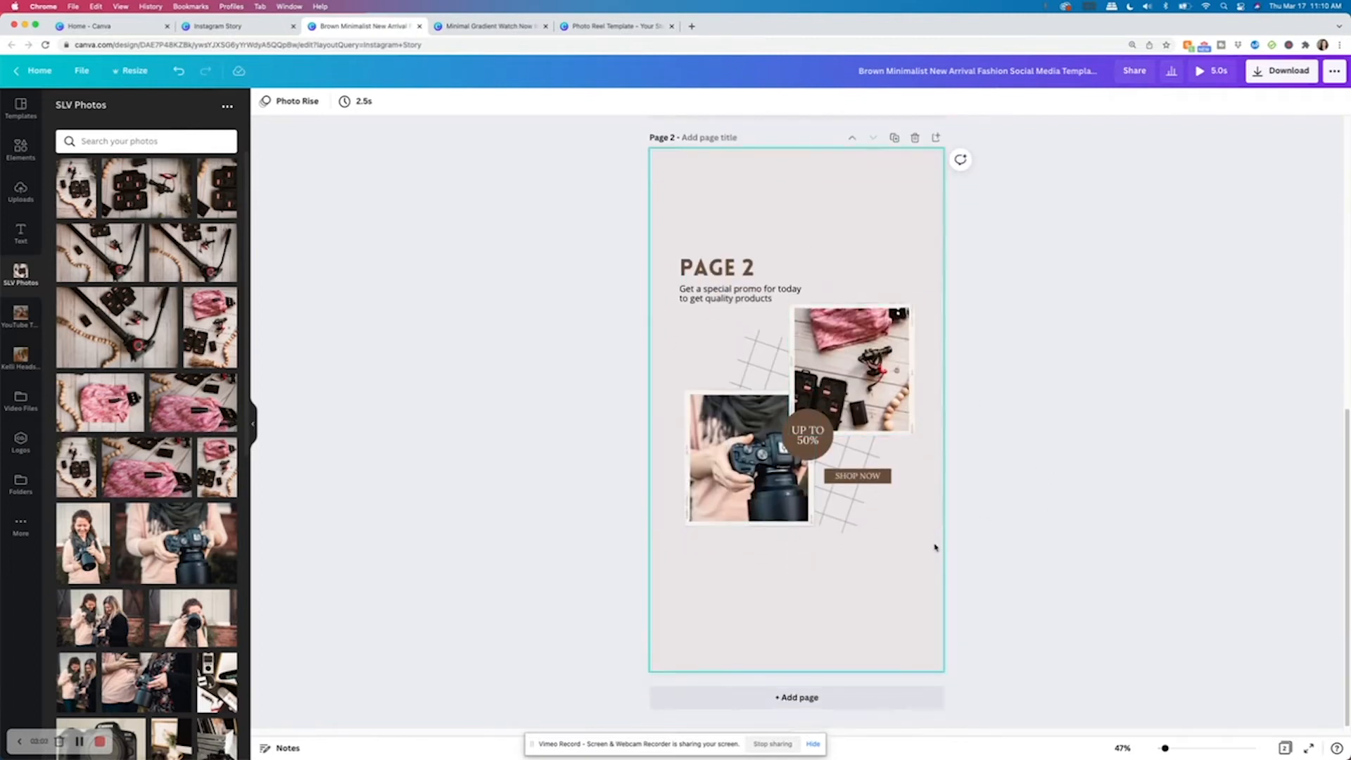
{"action": "scroll", "coordinate": [890, 547], "scroll_direction": "up", "scroll_amount": 10}
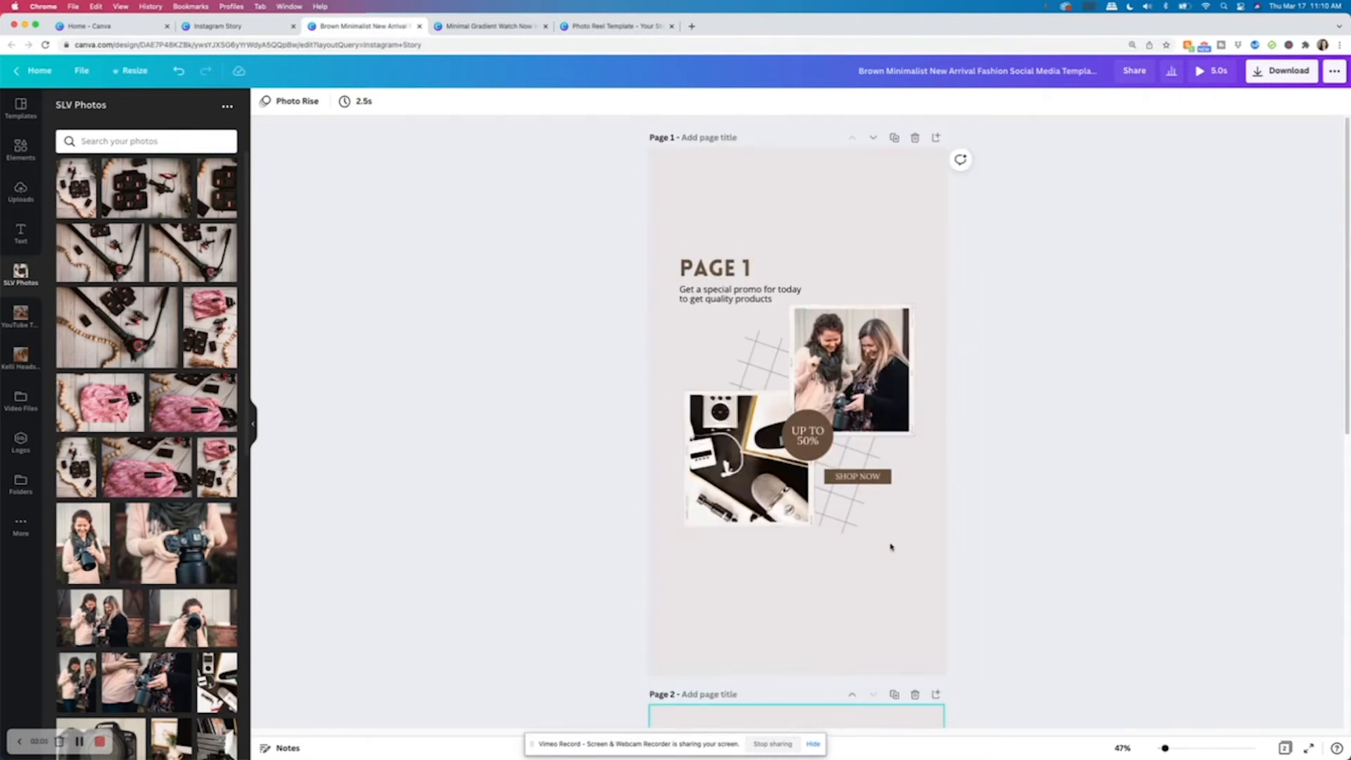
{"action": "scroll", "coordinate": [893, 562], "scroll_direction": "down", "scroll_amount": 2}
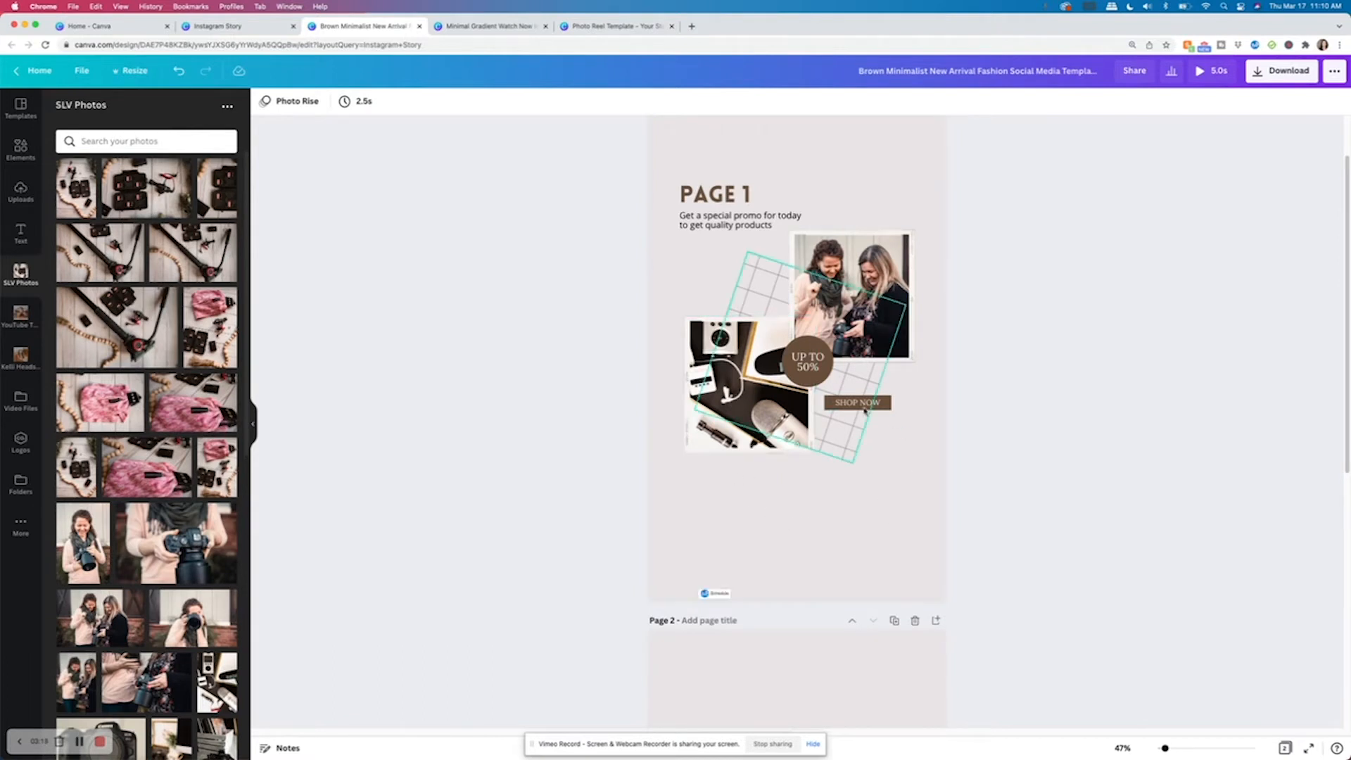
Apply the Laptop 5 smartmockup to the upper photo on page 1.
{"action": "left_click", "coordinate": [891, 329]}
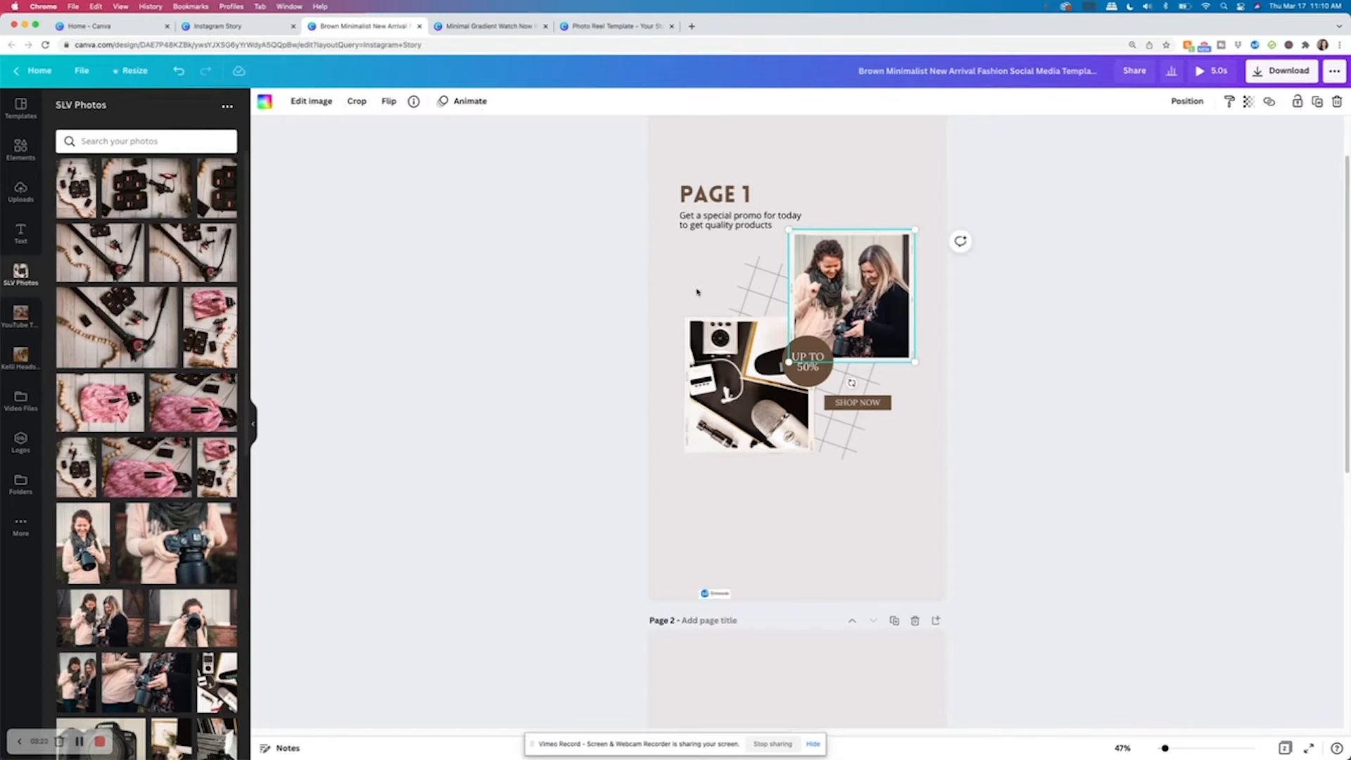
{"action": "left_click", "coordinate": [317, 106]}
{"action": "scroll", "coordinate": [204, 566], "scroll_direction": "down", "scroll_amount": 1}
{"action": "scroll", "coordinate": [204, 566], "scroll_direction": "down", "scroll_amount": 3}
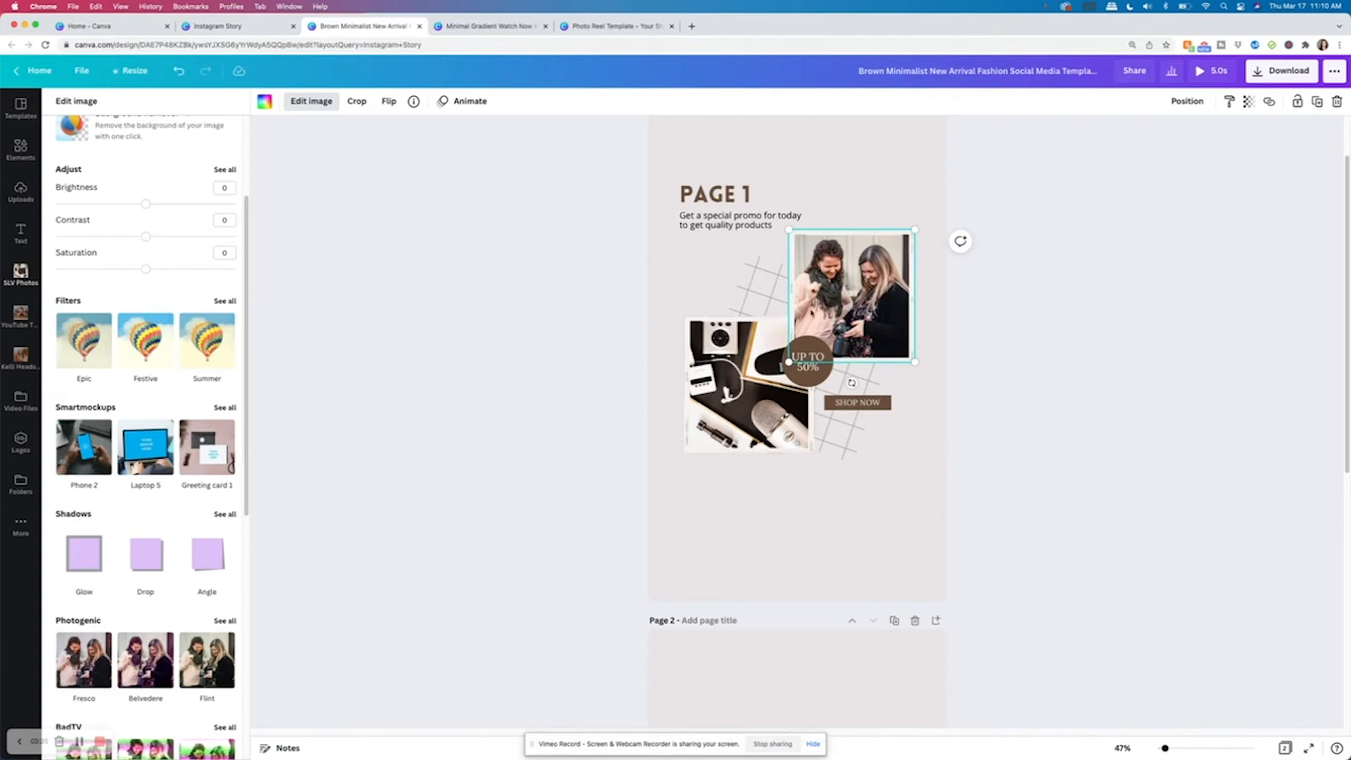
{"action": "left_click", "coordinate": [225, 408]}
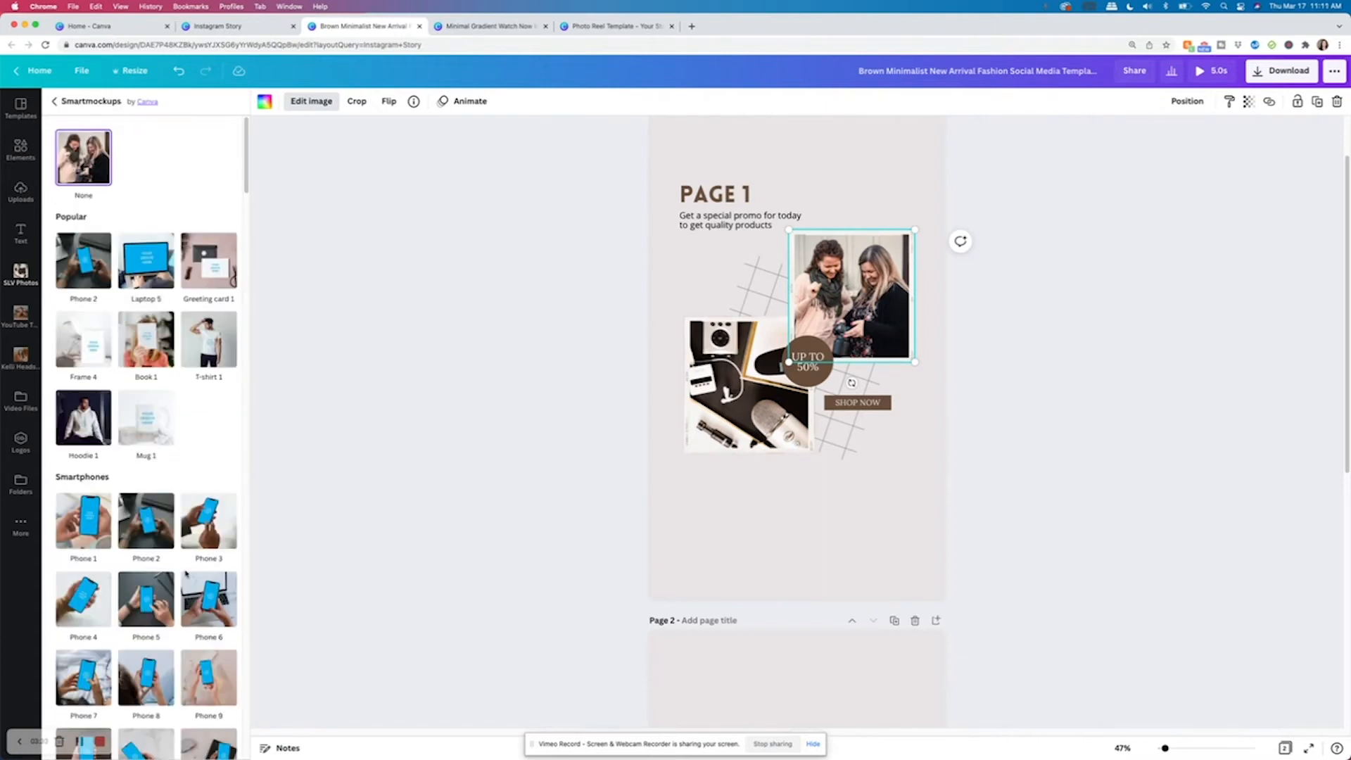
{"action": "scroll", "coordinate": [186, 575], "scroll_direction": "down", "scroll_amount": 3}
{"action": "scroll", "coordinate": [173, 595], "scroll_direction": "down", "scroll_amount": 6}
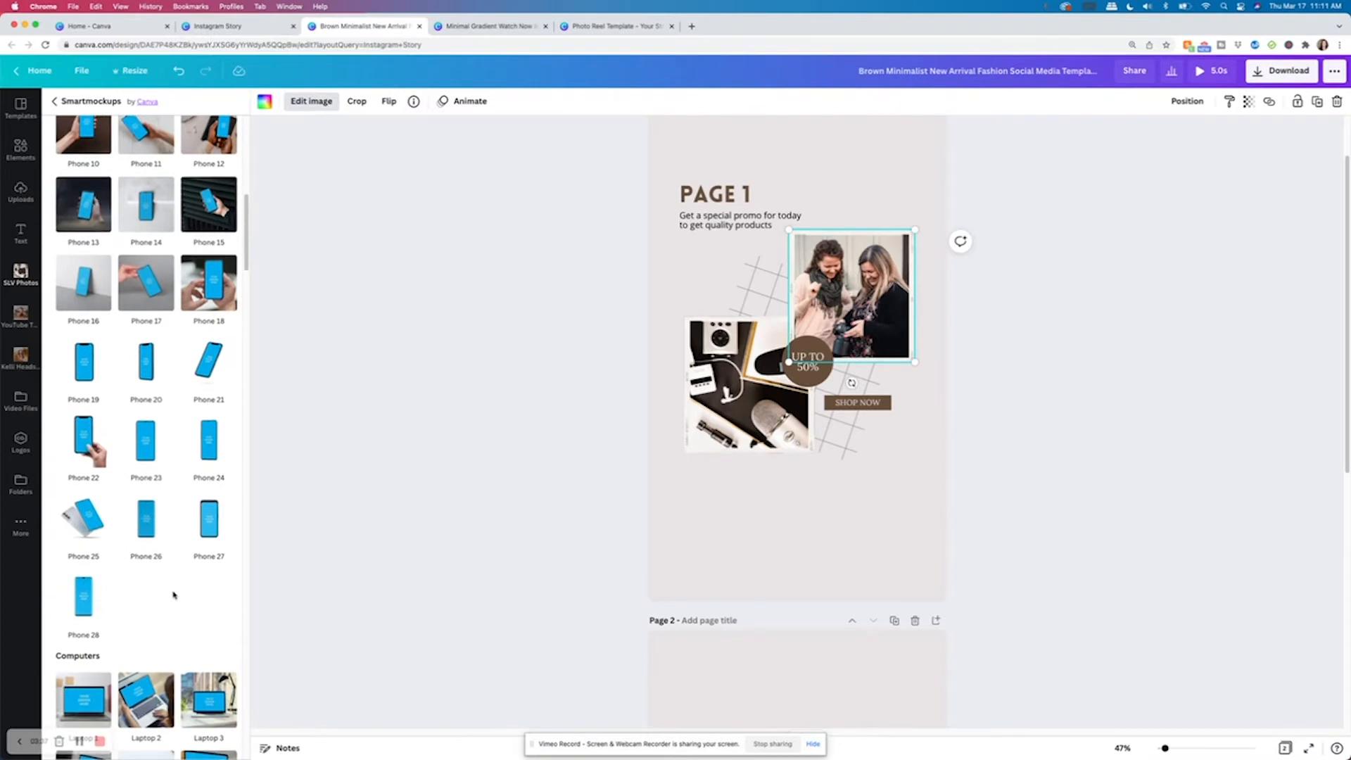
{"action": "scroll", "coordinate": [174, 595], "scroll_direction": "down", "scroll_amount": 5}
{"action": "scroll", "coordinate": [174, 595], "scroll_direction": "down", "scroll_amount": 5}
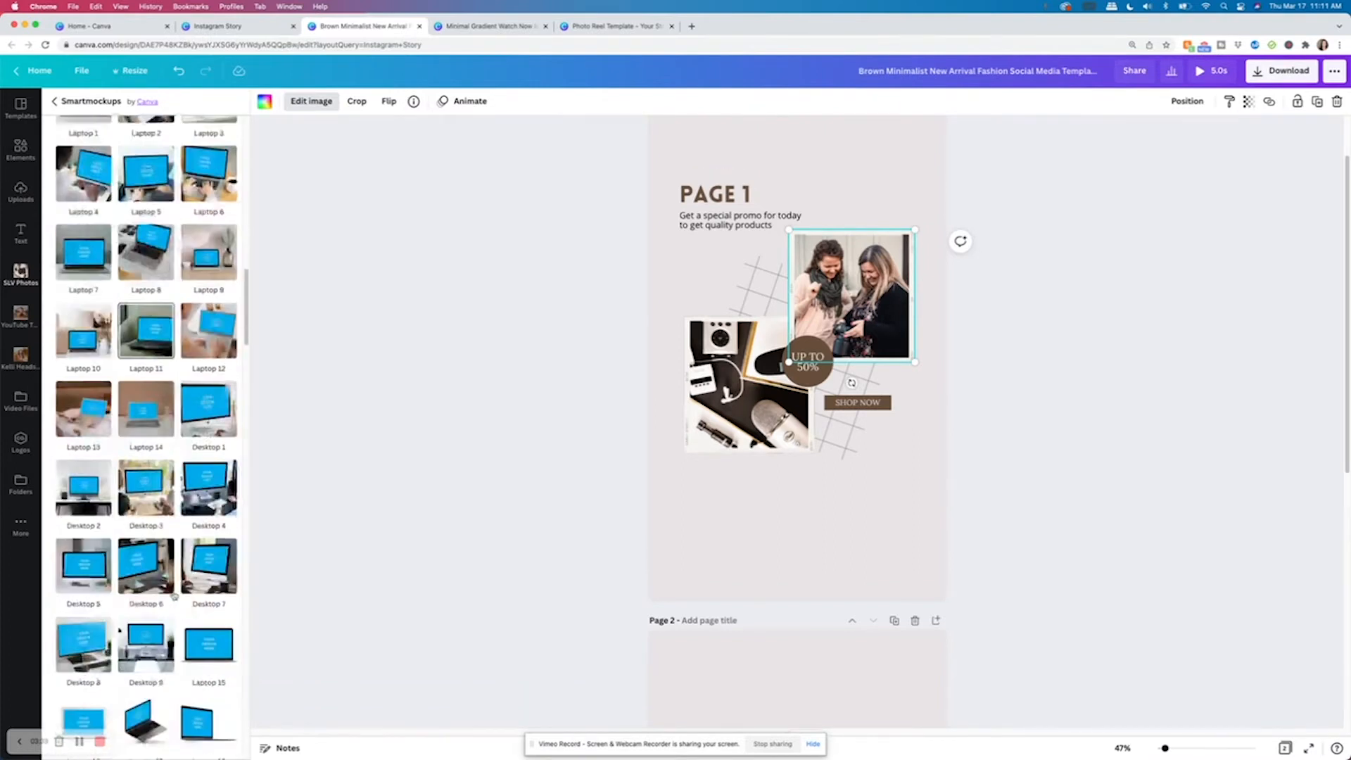
{"action": "scroll", "coordinate": [173, 595], "scroll_direction": "down", "scroll_amount": 5}
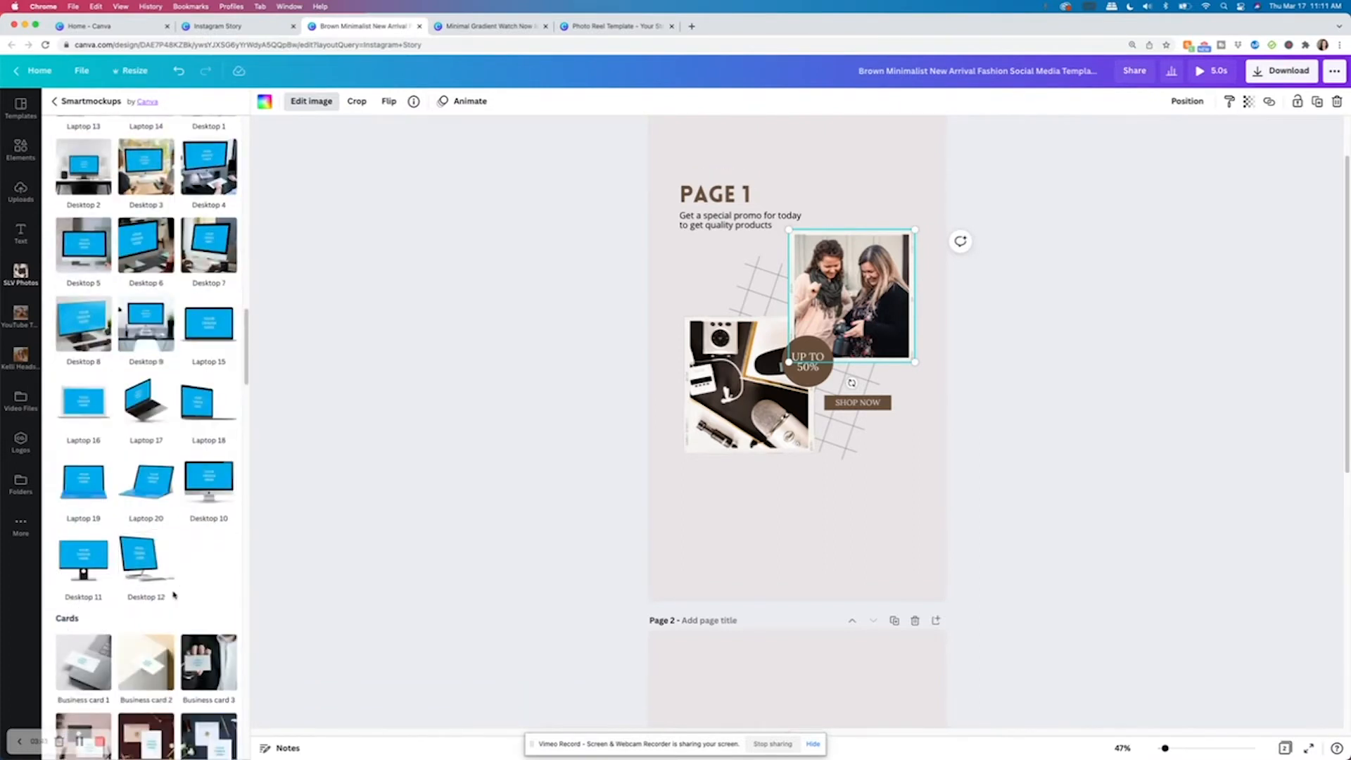
{"action": "scroll", "coordinate": [174, 596], "scroll_direction": "down", "scroll_amount": 8}
{"action": "scroll", "coordinate": [174, 596], "scroll_direction": "up", "scroll_amount": 20}
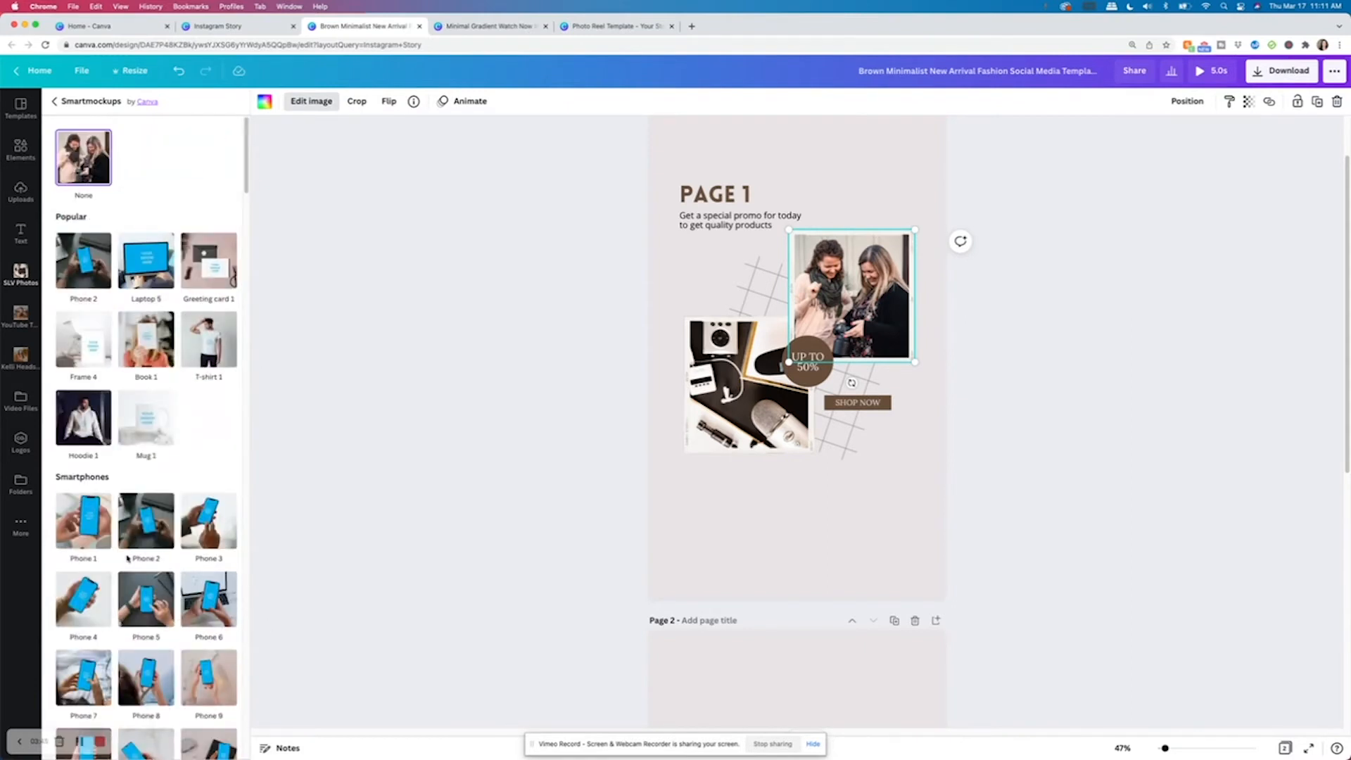
{"action": "left_click", "coordinate": [137, 268]}
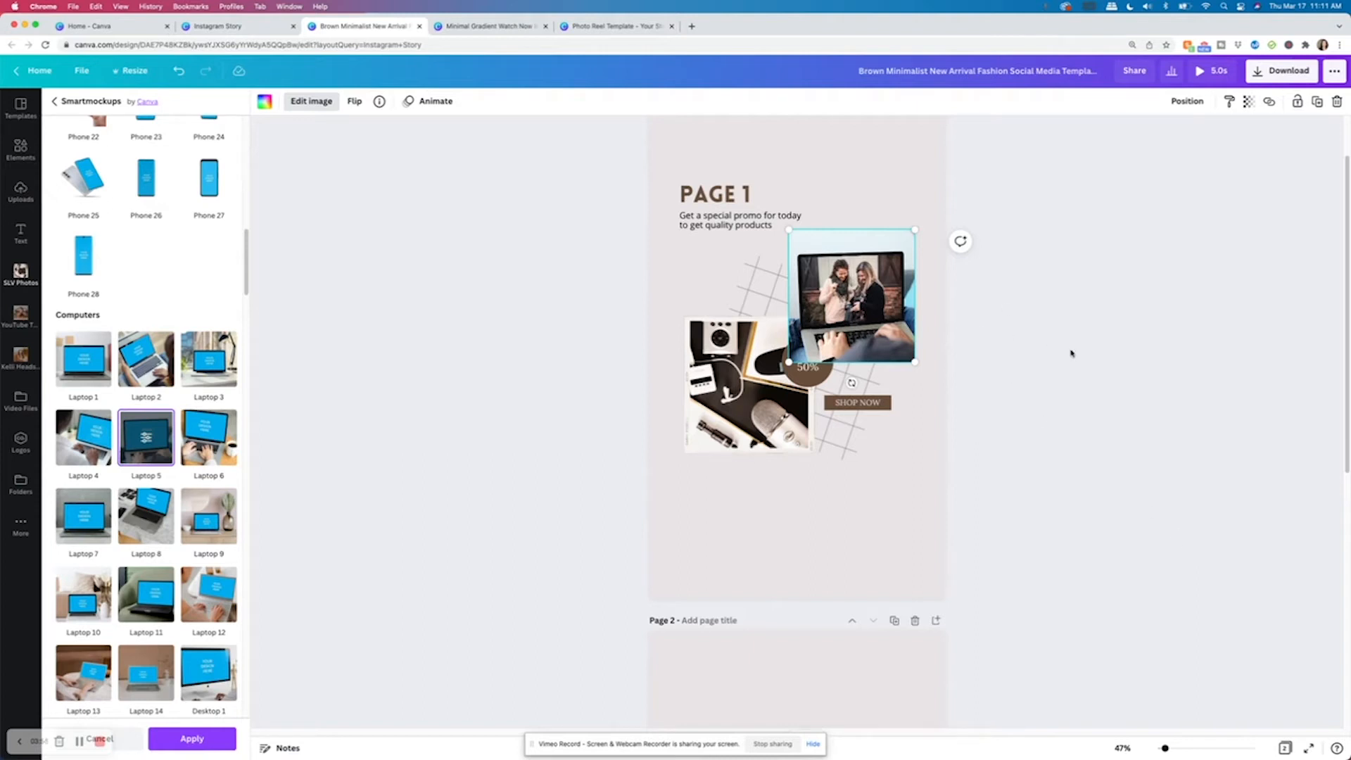
{"action": "left_click", "coordinate": [1072, 354]}
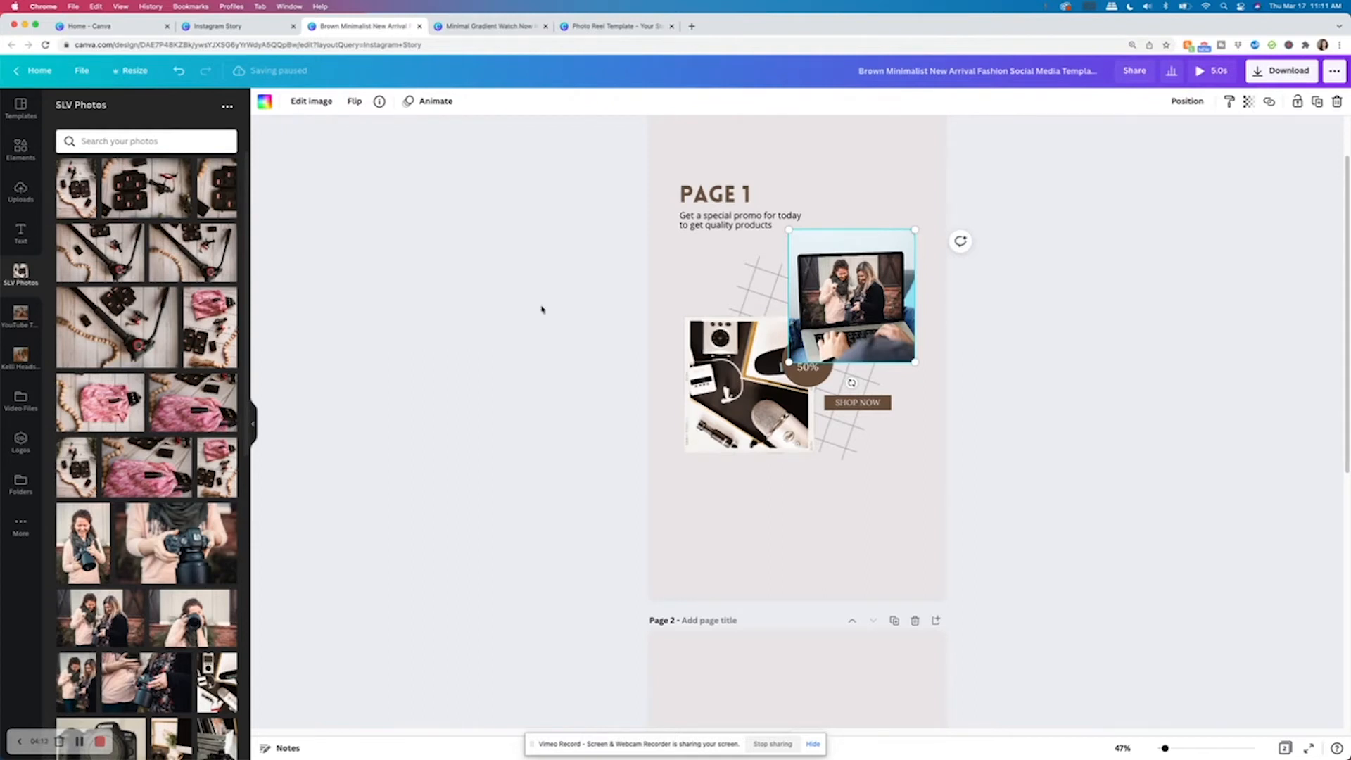
Browse the other smartmockup options for the upper photo on page 1.
{"action": "left_click", "coordinate": [311, 101]}
{"action": "scroll", "coordinate": [200, 344], "scroll_direction": "down", "scroll_amount": 3}
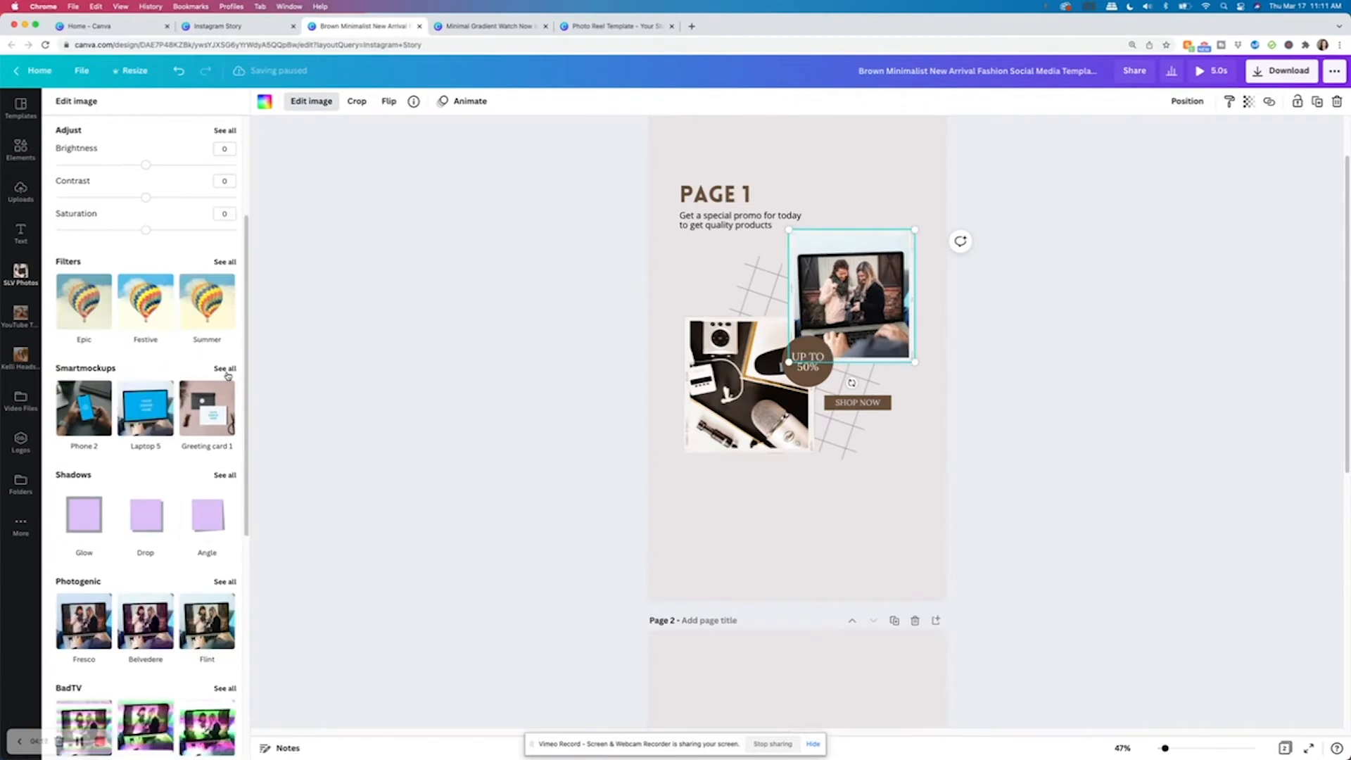
{"action": "left_click", "coordinate": [225, 369]}
{"action": "scroll", "coordinate": [180, 458], "scroll_direction": "down", "scroll_amount": 5}
{"action": "scroll", "coordinate": [182, 457], "scroll_direction": "down", "scroll_amount": 10}
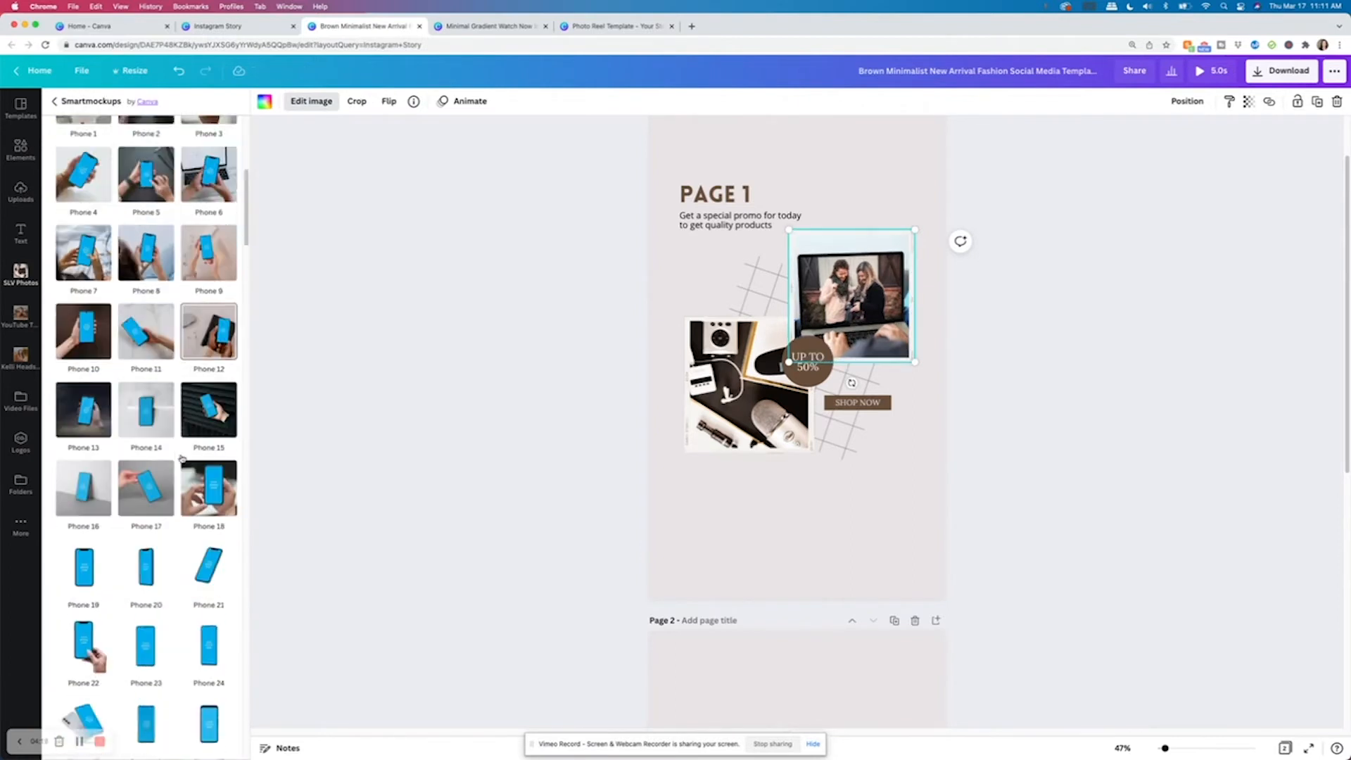
{"action": "scroll", "coordinate": [181, 458], "scroll_direction": "down", "scroll_amount": 8}
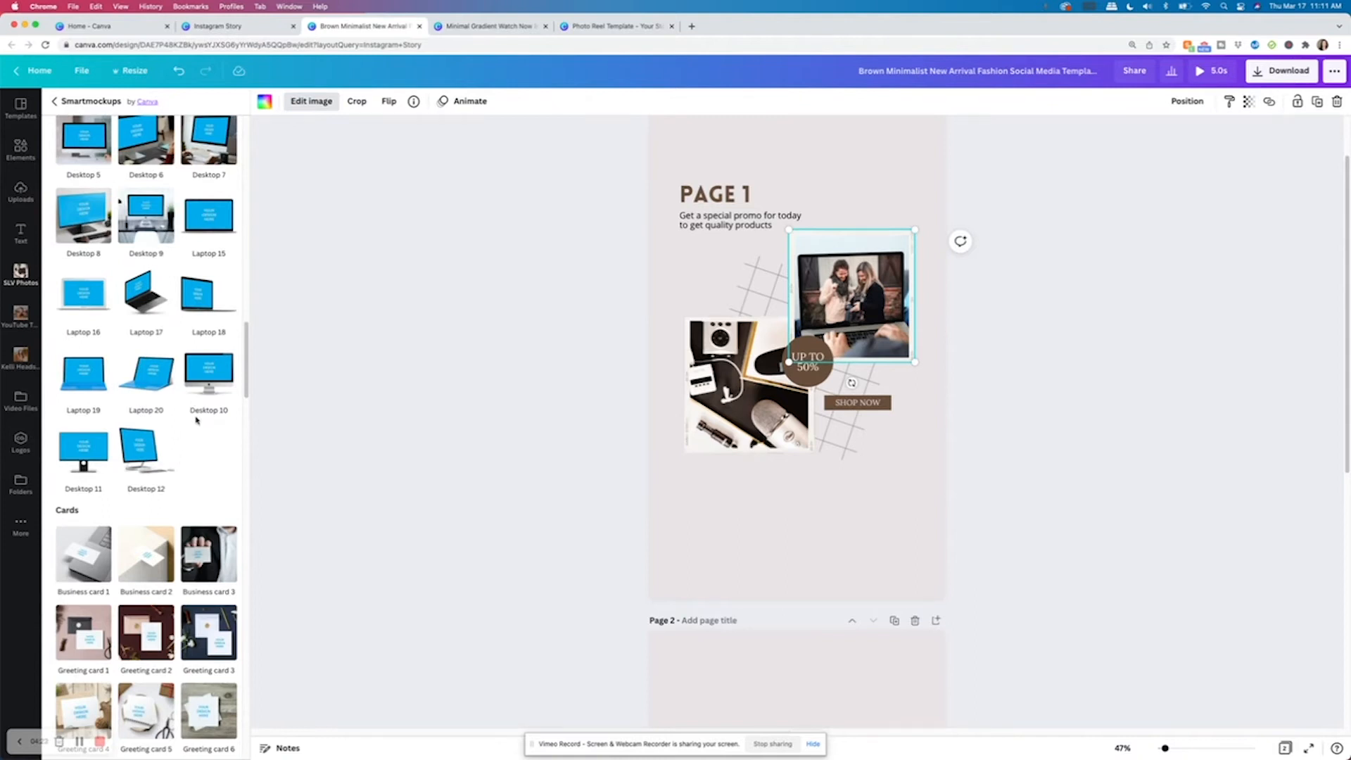
{"action": "scroll", "coordinate": [220, 453], "scroll_direction": "down", "scroll_amount": 10}
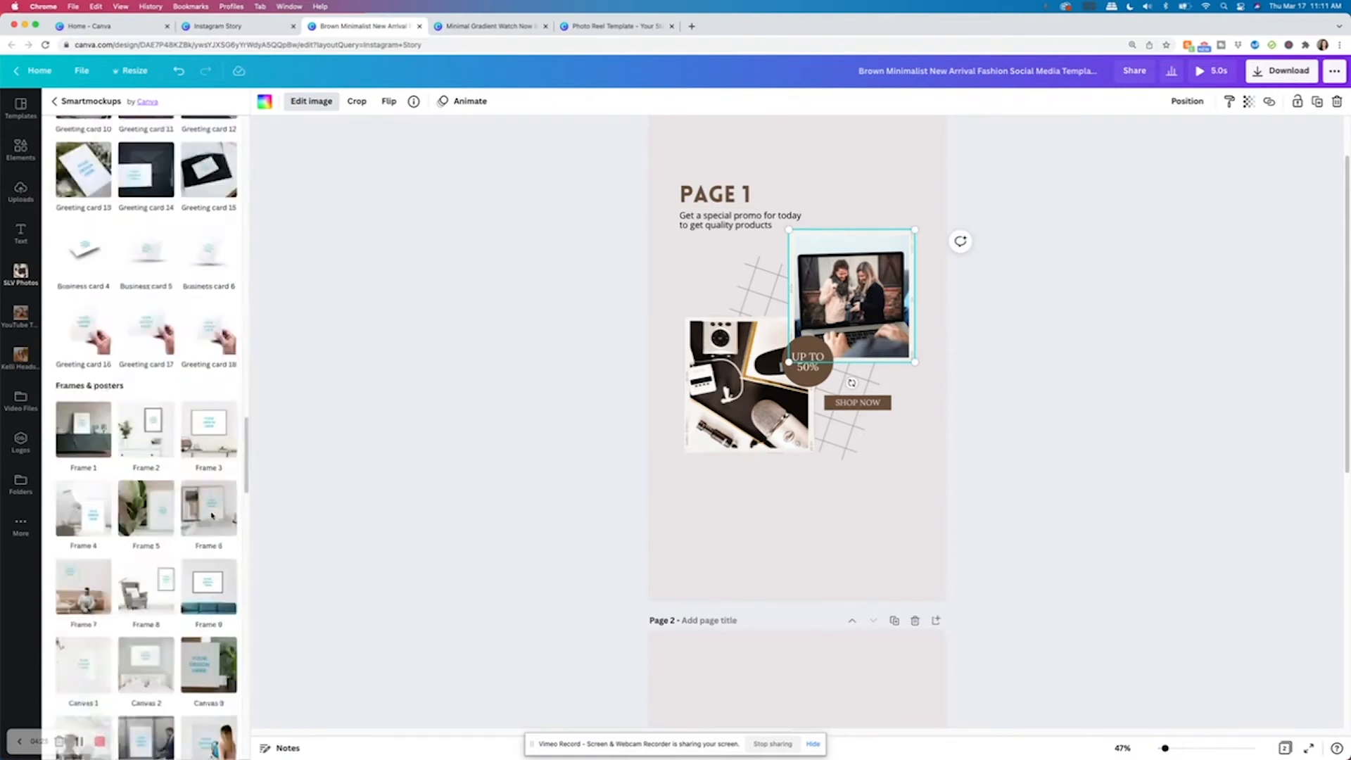
{"action": "scroll", "coordinate": [212, 518], "scroll_direction": "up", "scroll_amount": 20}
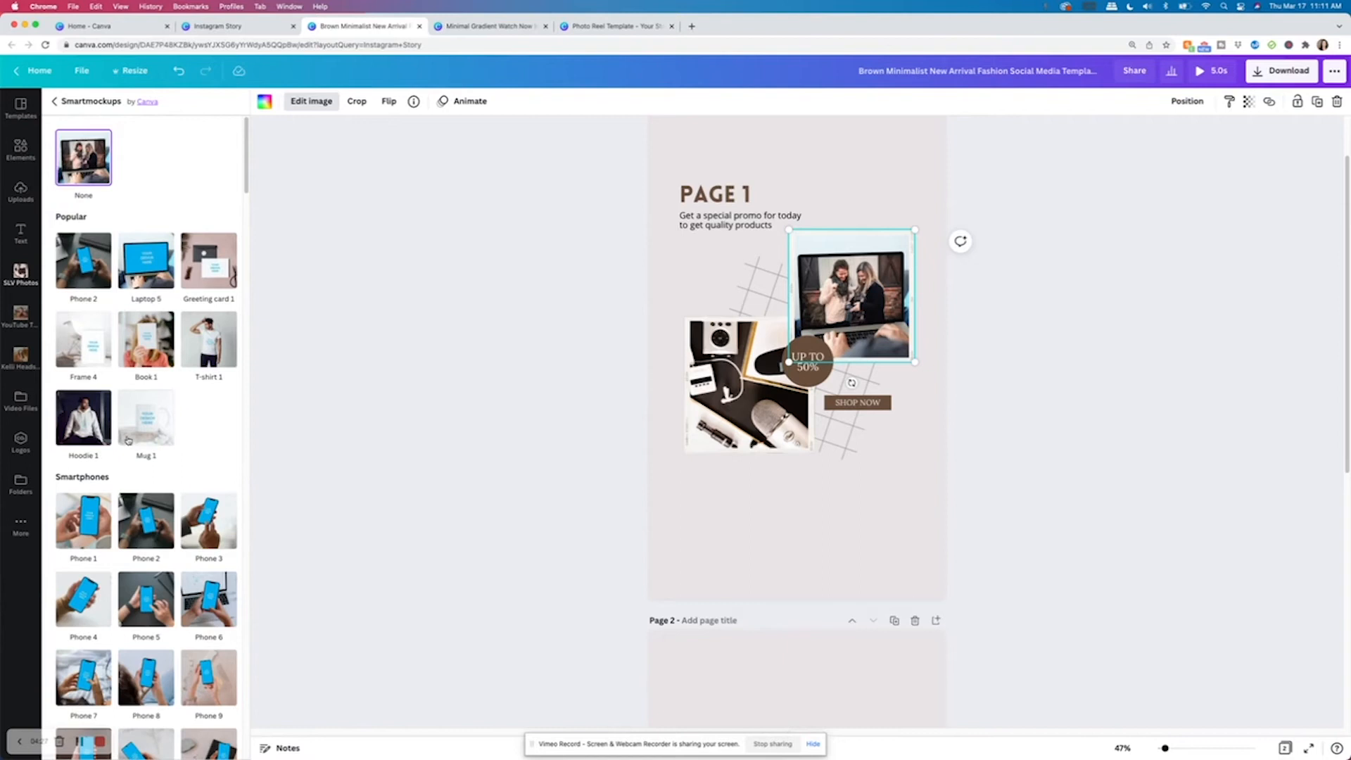
{"action": "scroll", "coordinate": [104, 432], "scroll_direction": "down", "scroll_amount": 4}
{"action": "scroll", "coordinate": [103, 432], "scroll_direction": "down", "scroll_amount": 15}
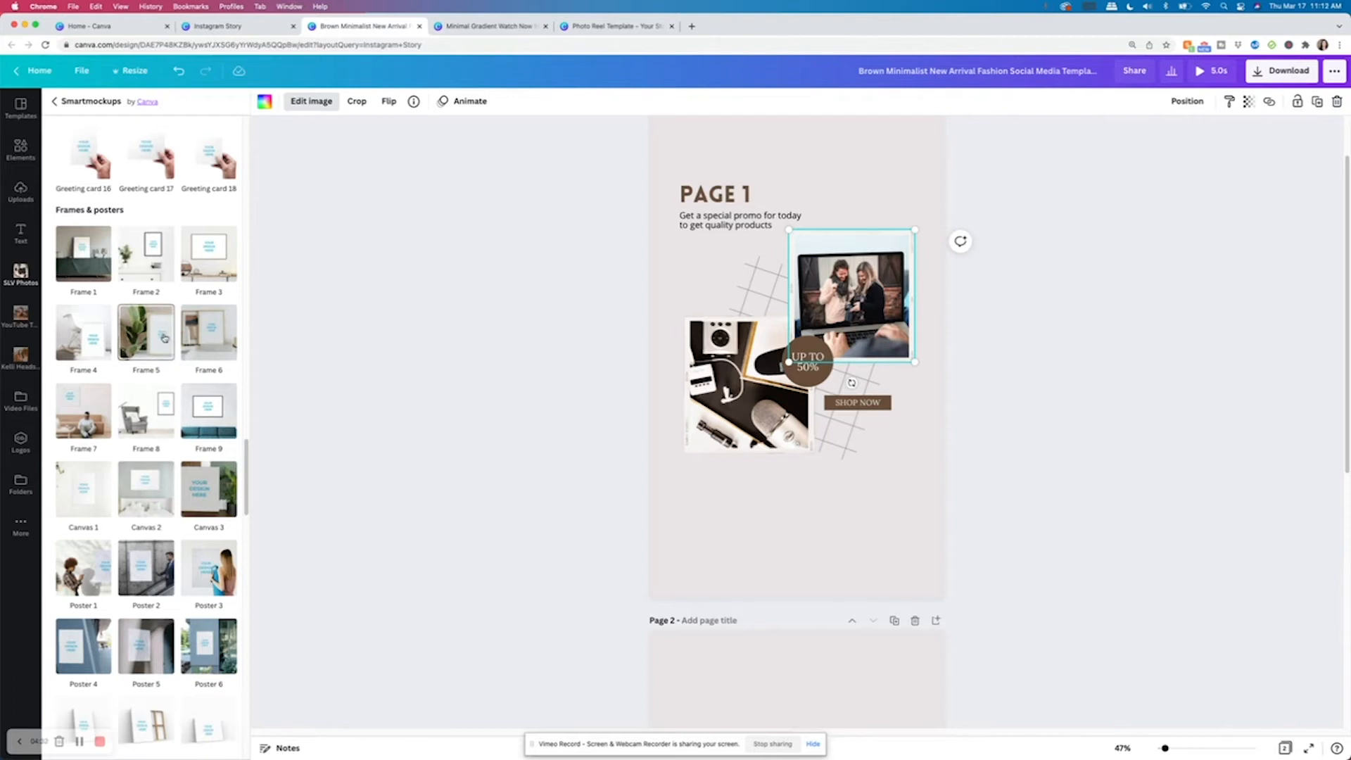
{"action": "scroll", "coordinate": [188, 438], "scroll_direction": "down", "scroll_amount": 3}
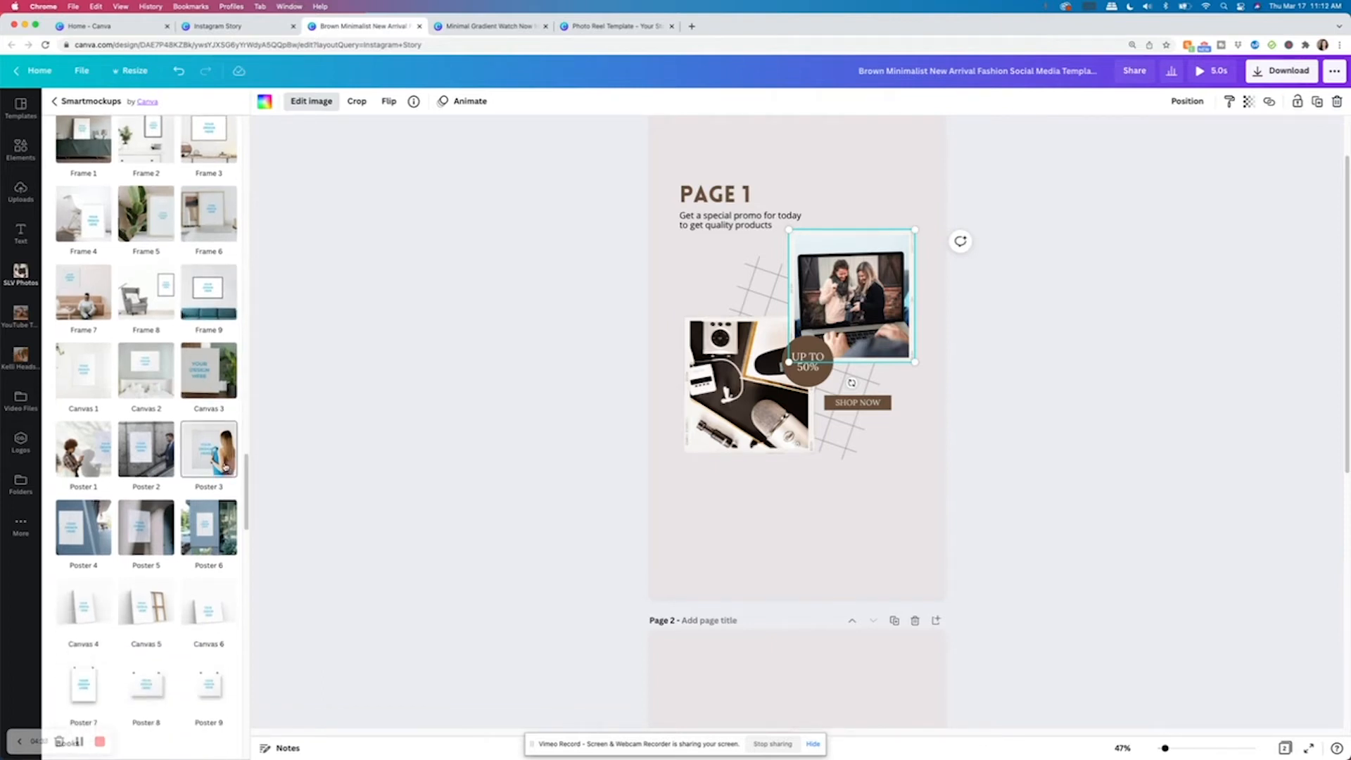
{"action": "scroll", "coordinate": [225, 466], "scroll_direction": "up", "scroll_amount": 5}
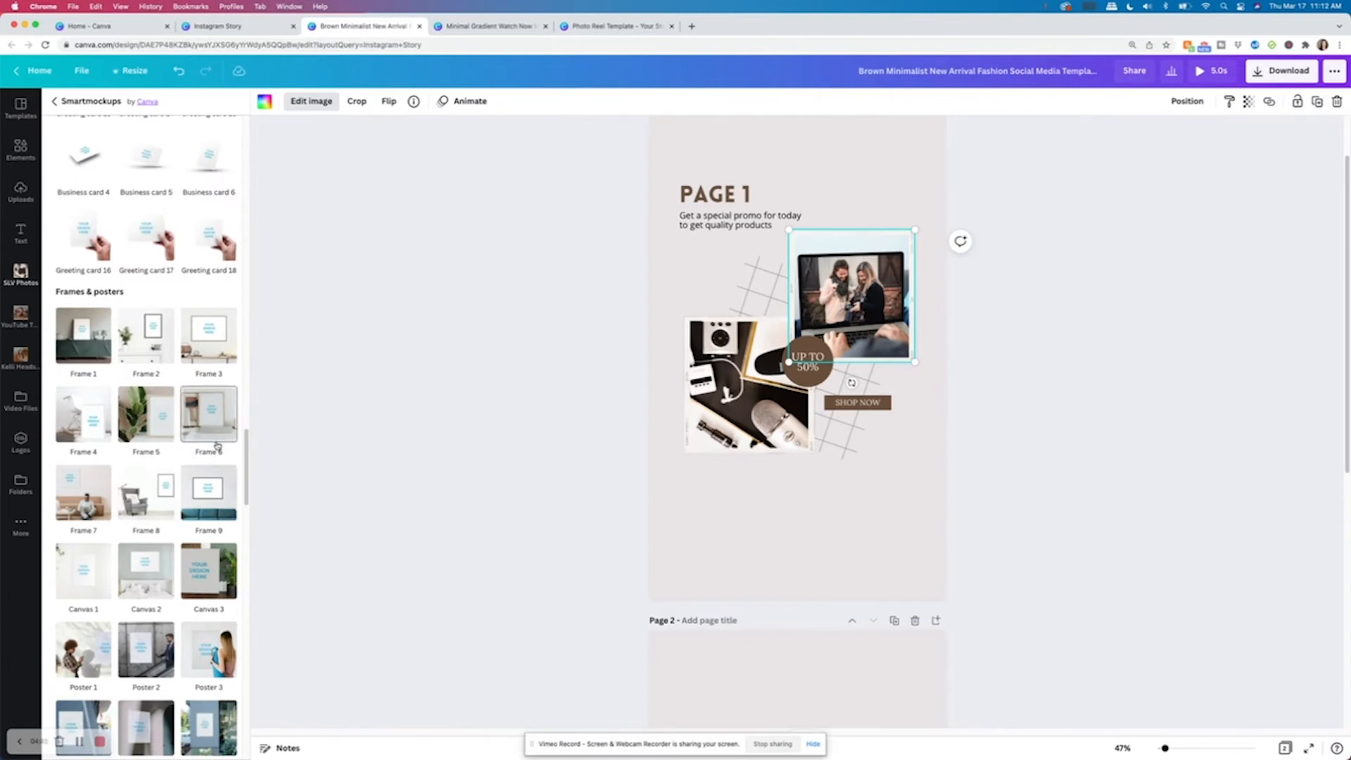
{"action": "left_click", "coordinate": [857, 159]}
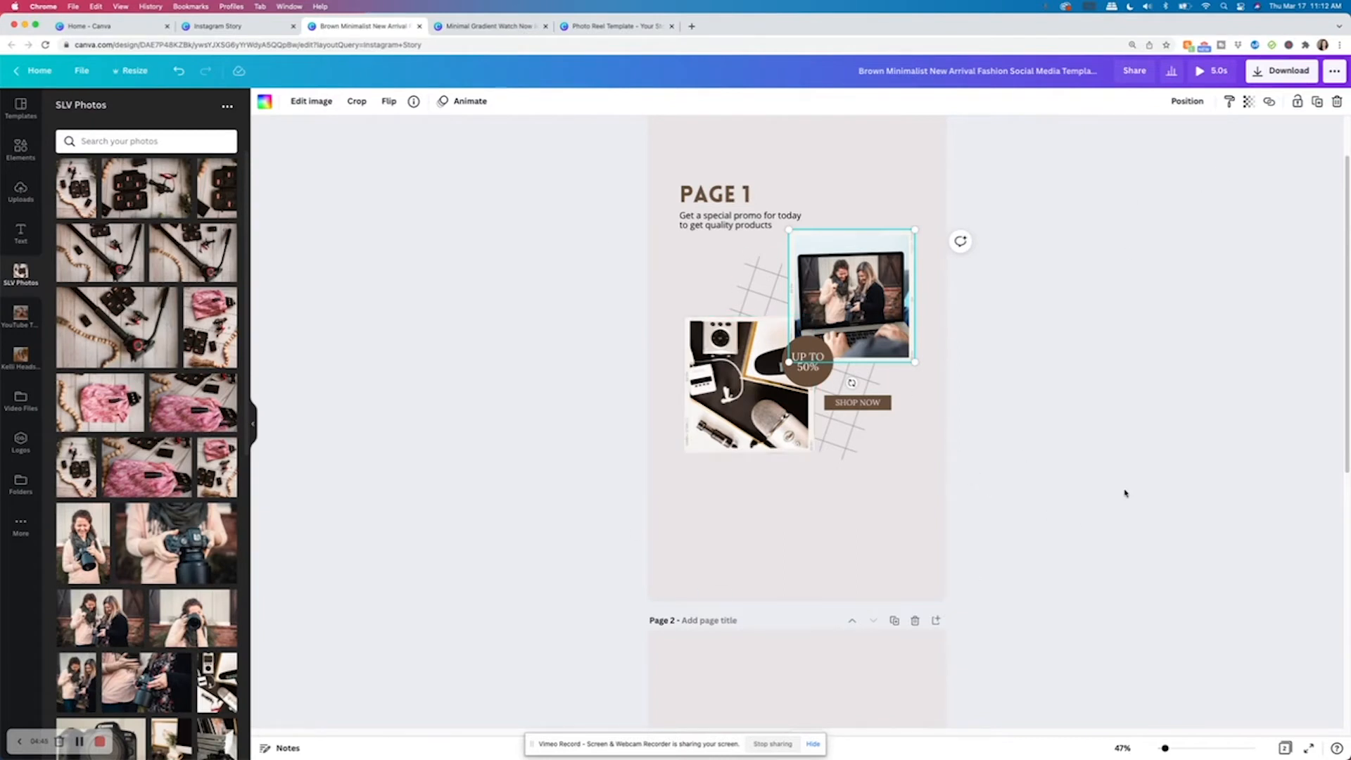
{"action": "left_click", "coordinate": [871, 431]}
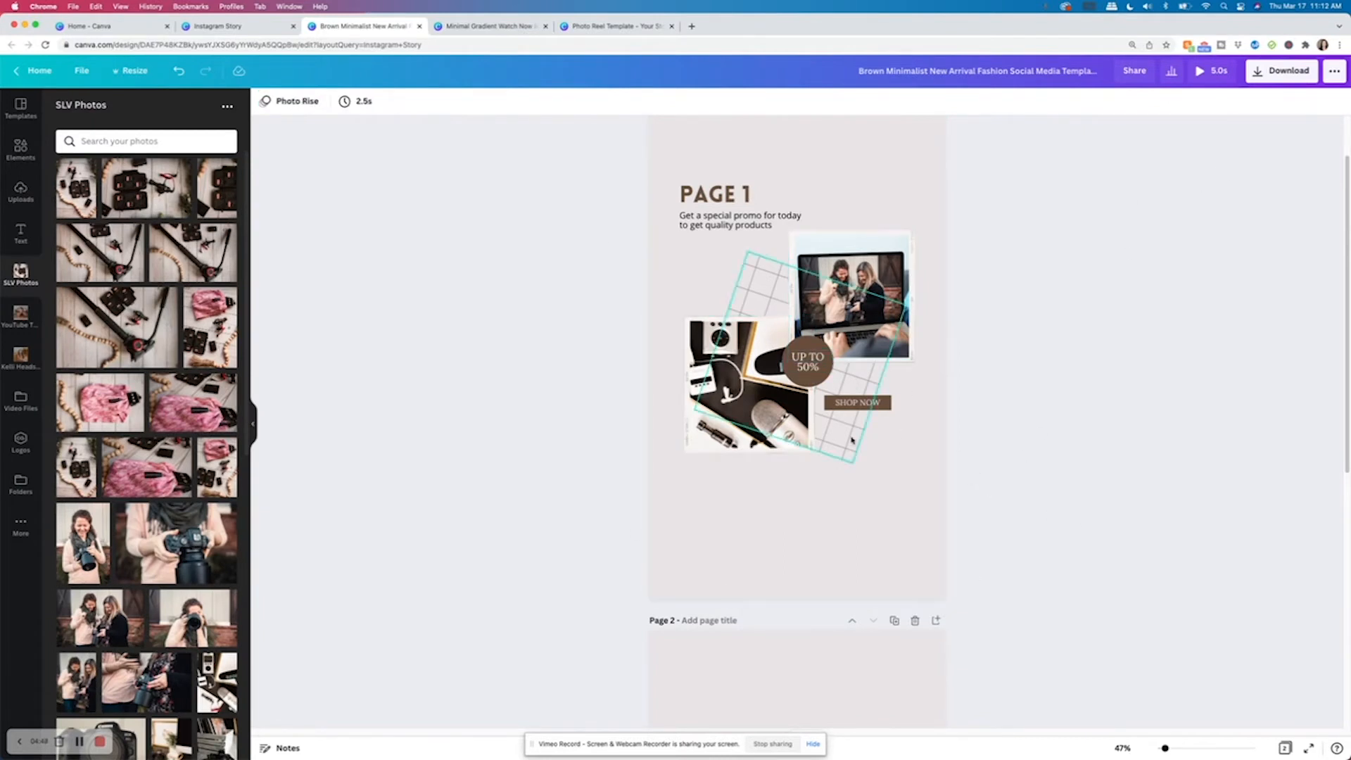
Apply the Neon text animation to the SHOP NOW label on page 1.
{"action": "left_click", "coordinate": [875, 407]}
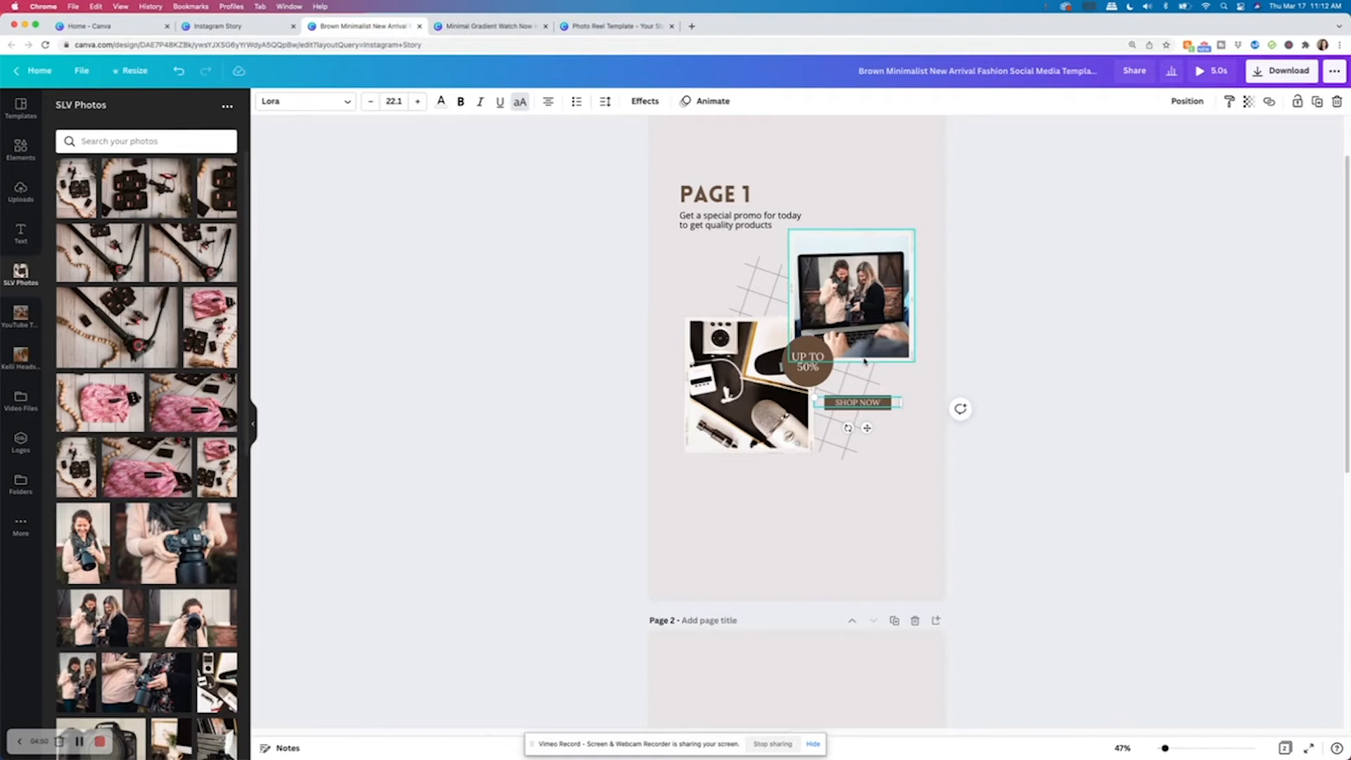
{"action": "left_click", "coordinate": [713, 100]}
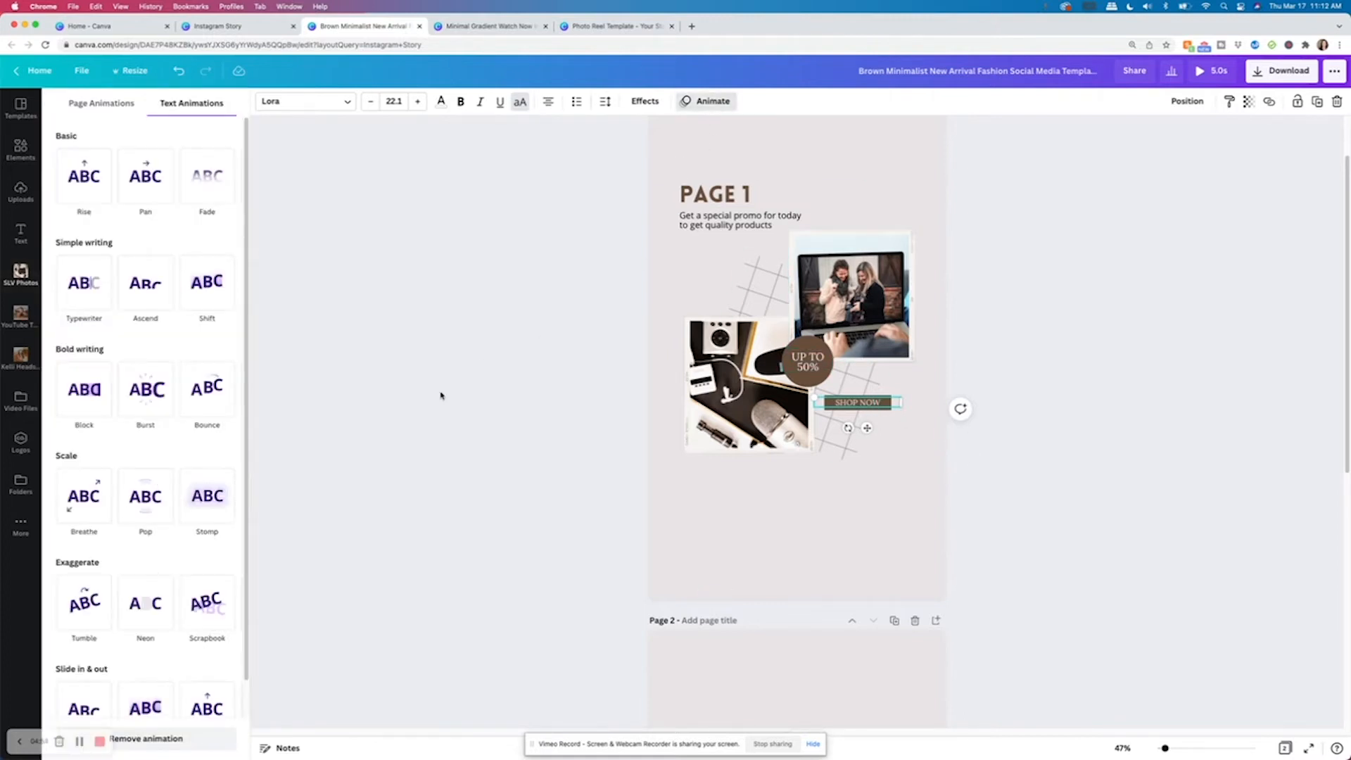
{"action": "left_click", "coordinate": [151, 610]}
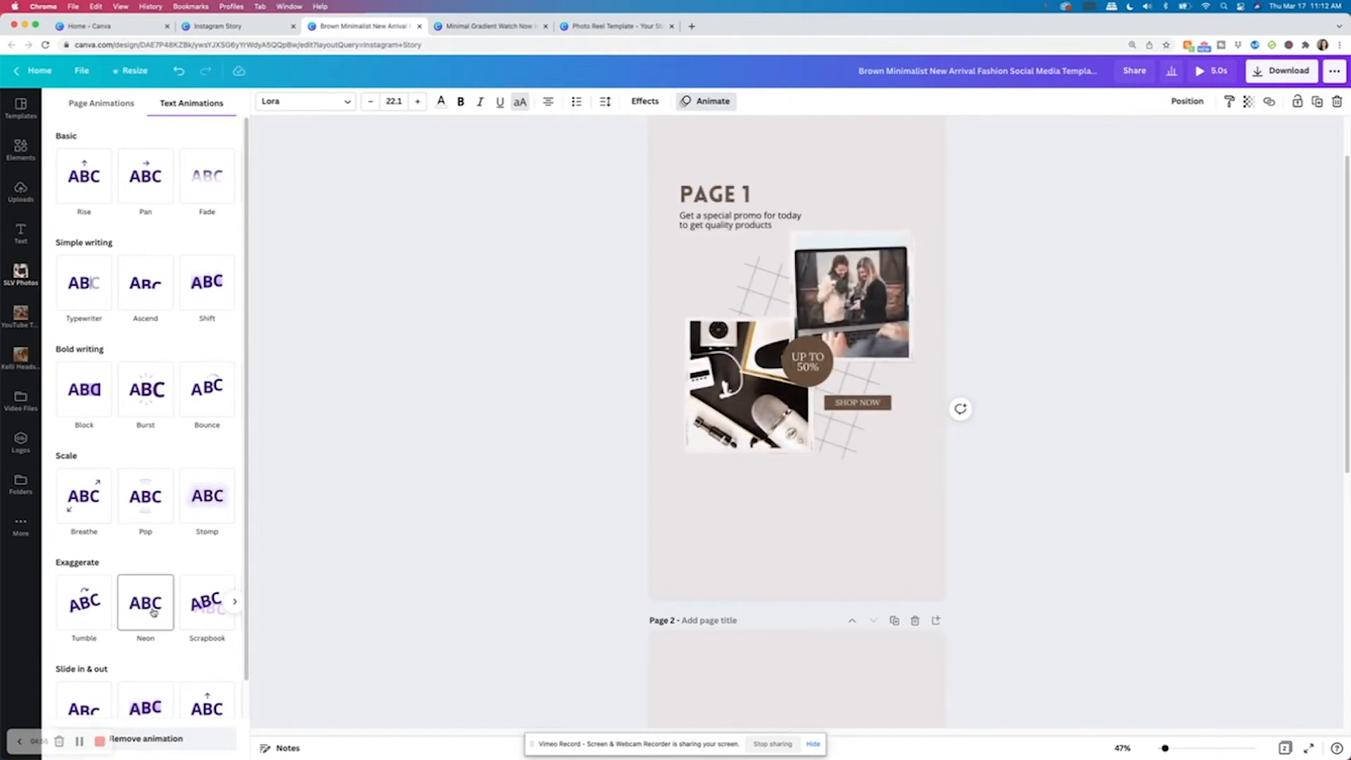
Apply the Pan text animation to the PAGE 1 title.
{"action": "left_click", "coordinate": [725, 196]}
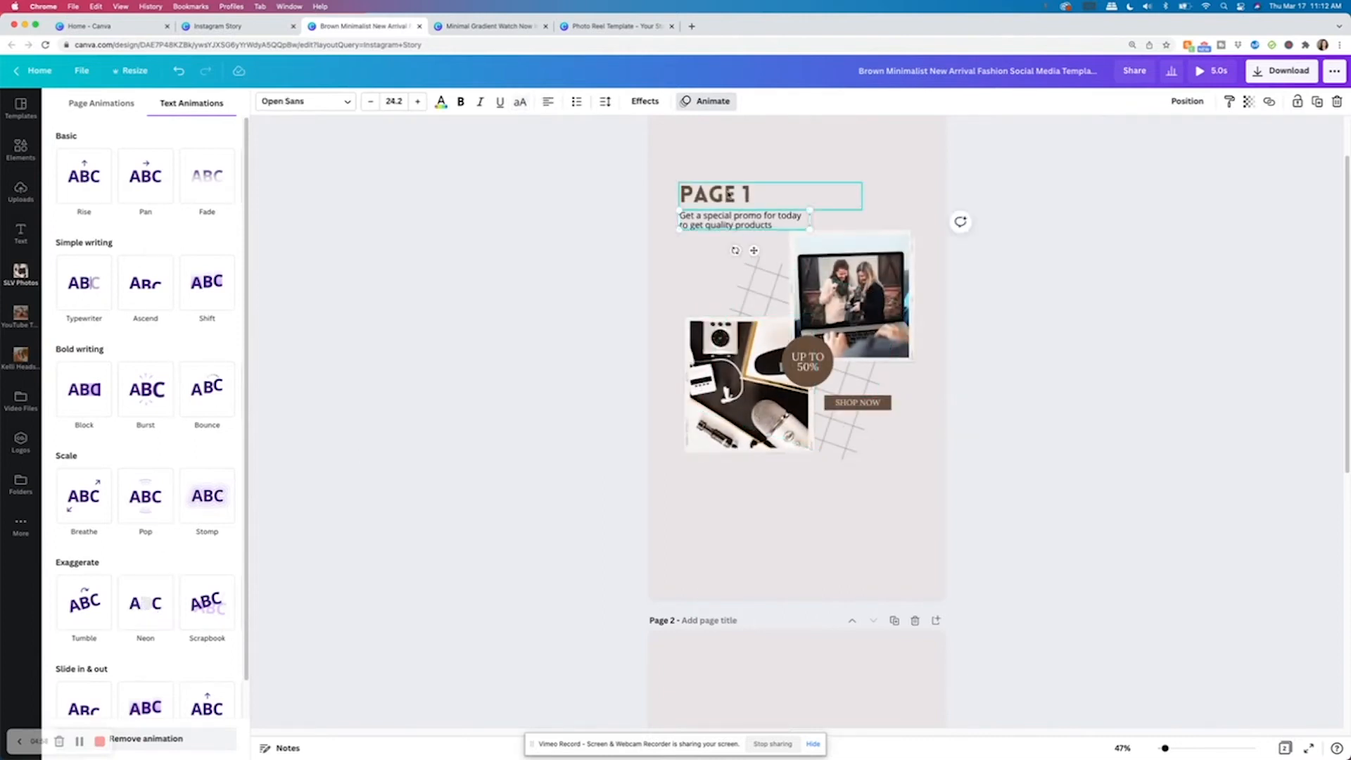
{"action": "left_click", "coordinate": [145, 176]}
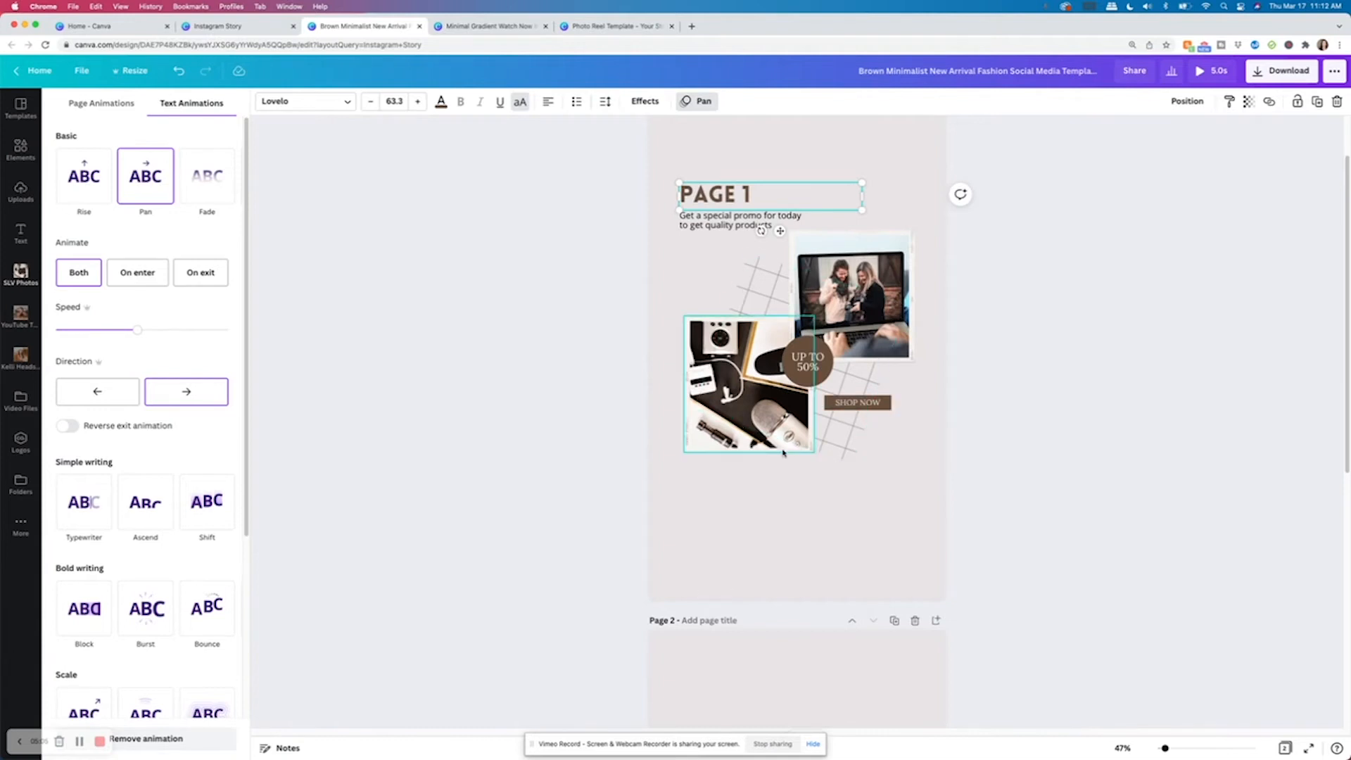
{"action": "left_click", "coordinate": [918, 152]}
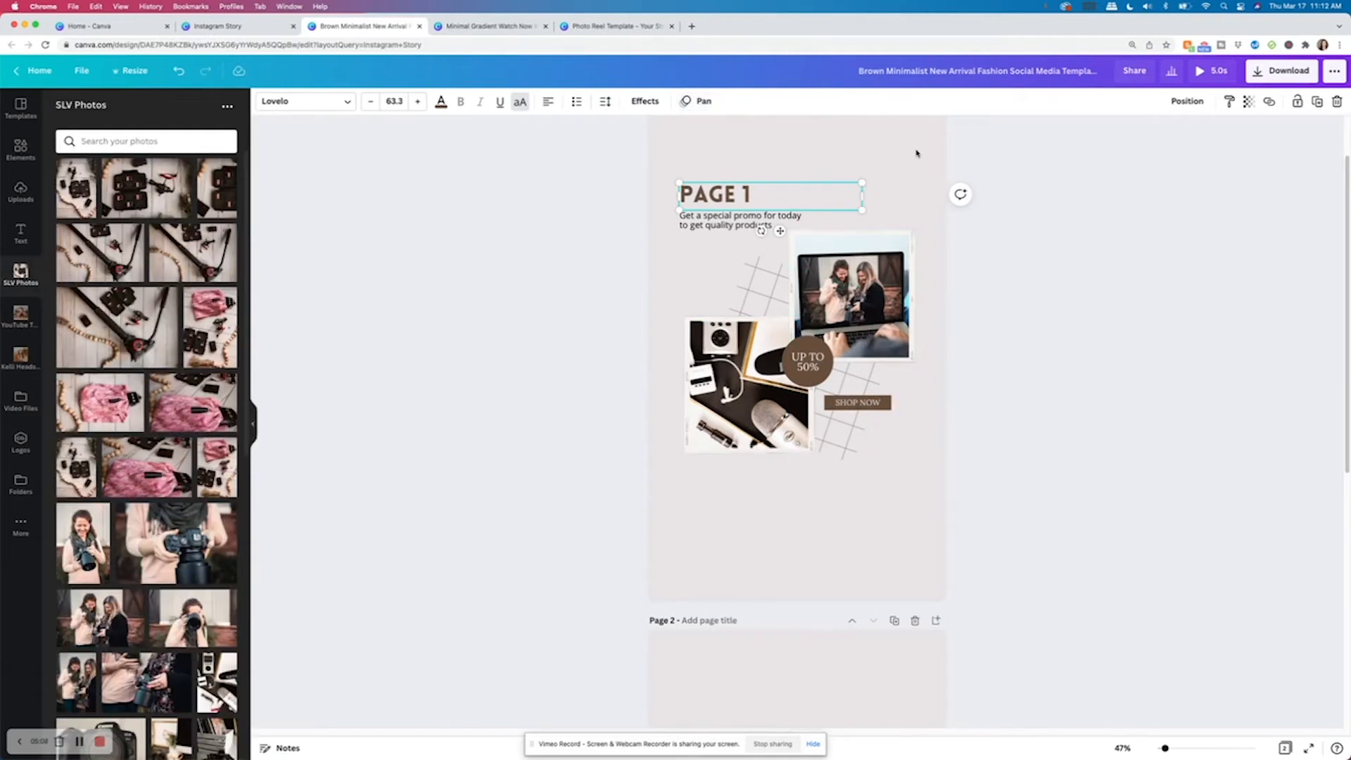
Open the page animation options for page 1 and review the Photo Rise setting.
{"action": "left_click", "coordinate": [927, 162]}
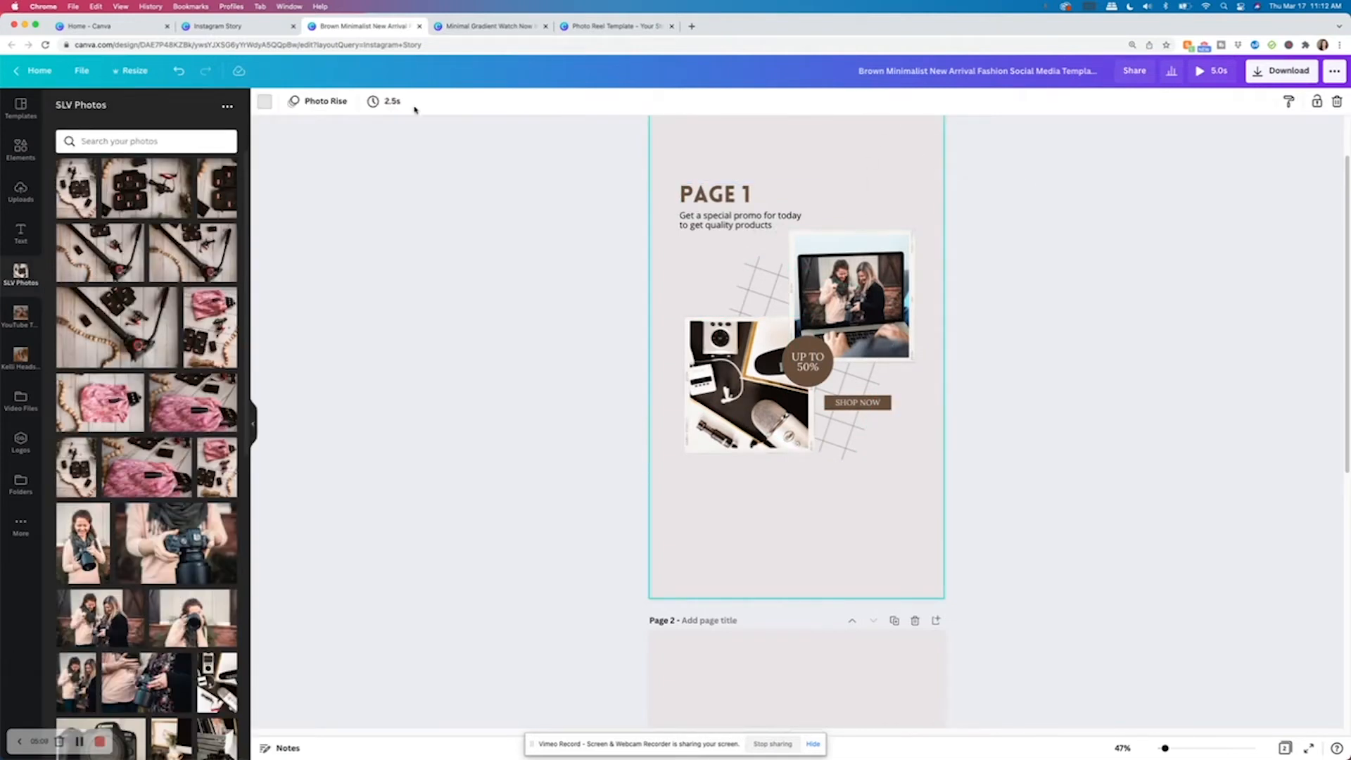
{"action": "left_click", "coordinate": [320, 100]}
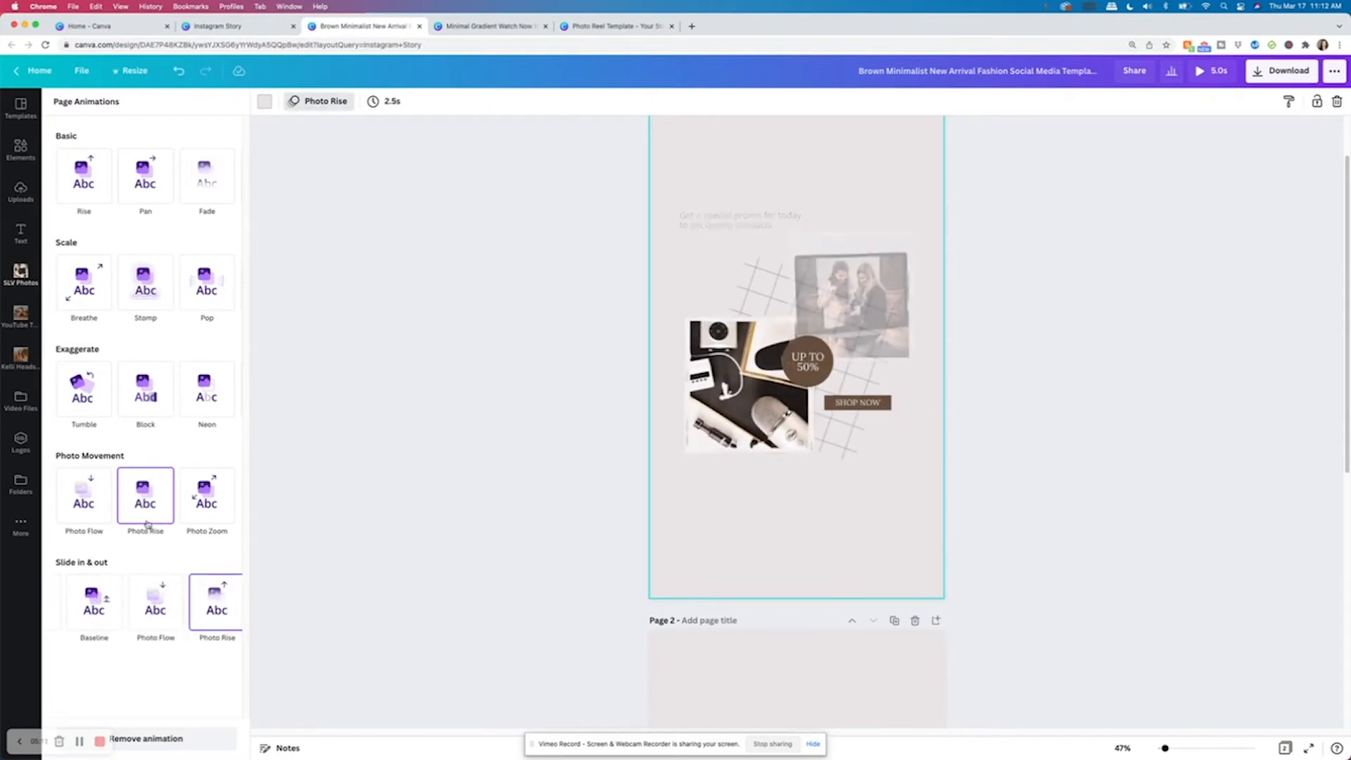
{"action": "left_click", "coordinate": [493, 271]}
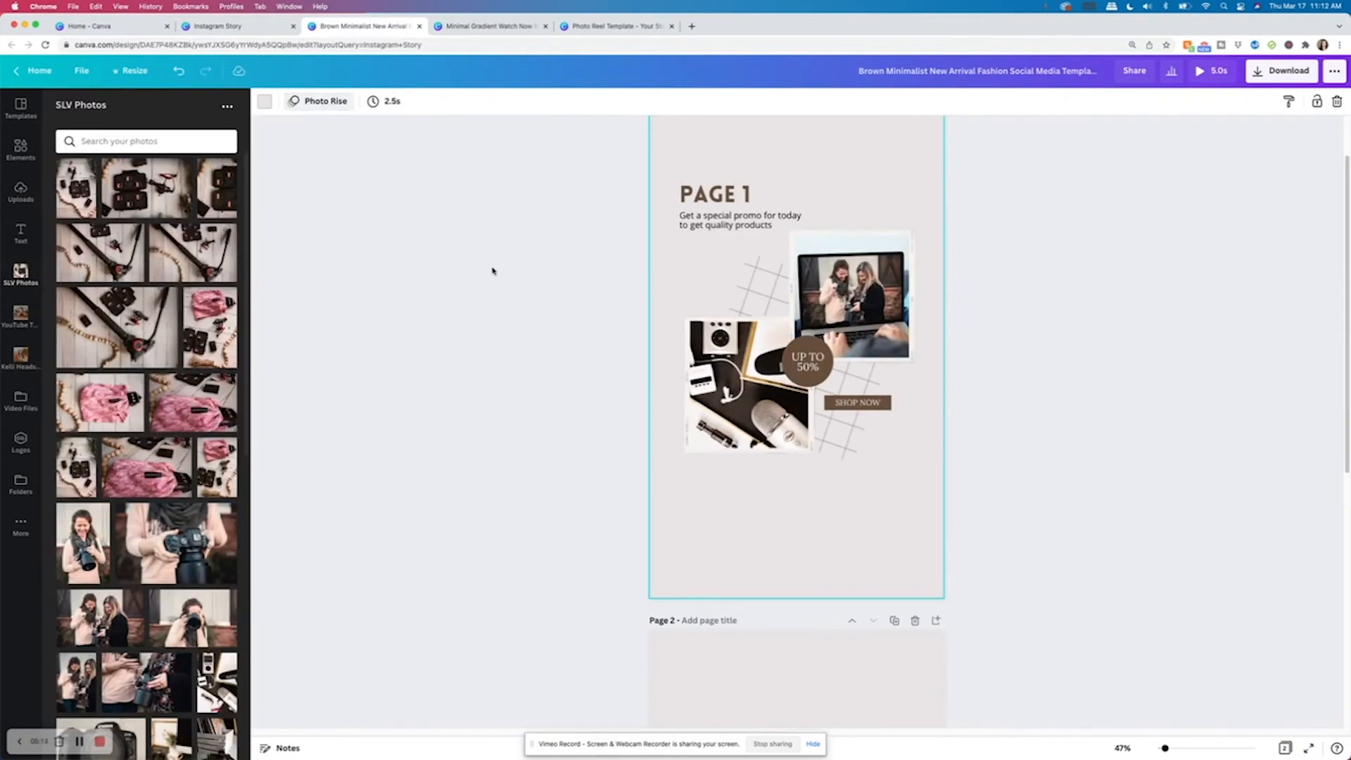
Change the SHOP NOW label's text animation to Pop.
{"action": "left_click", "coordinate": [726, 203]}
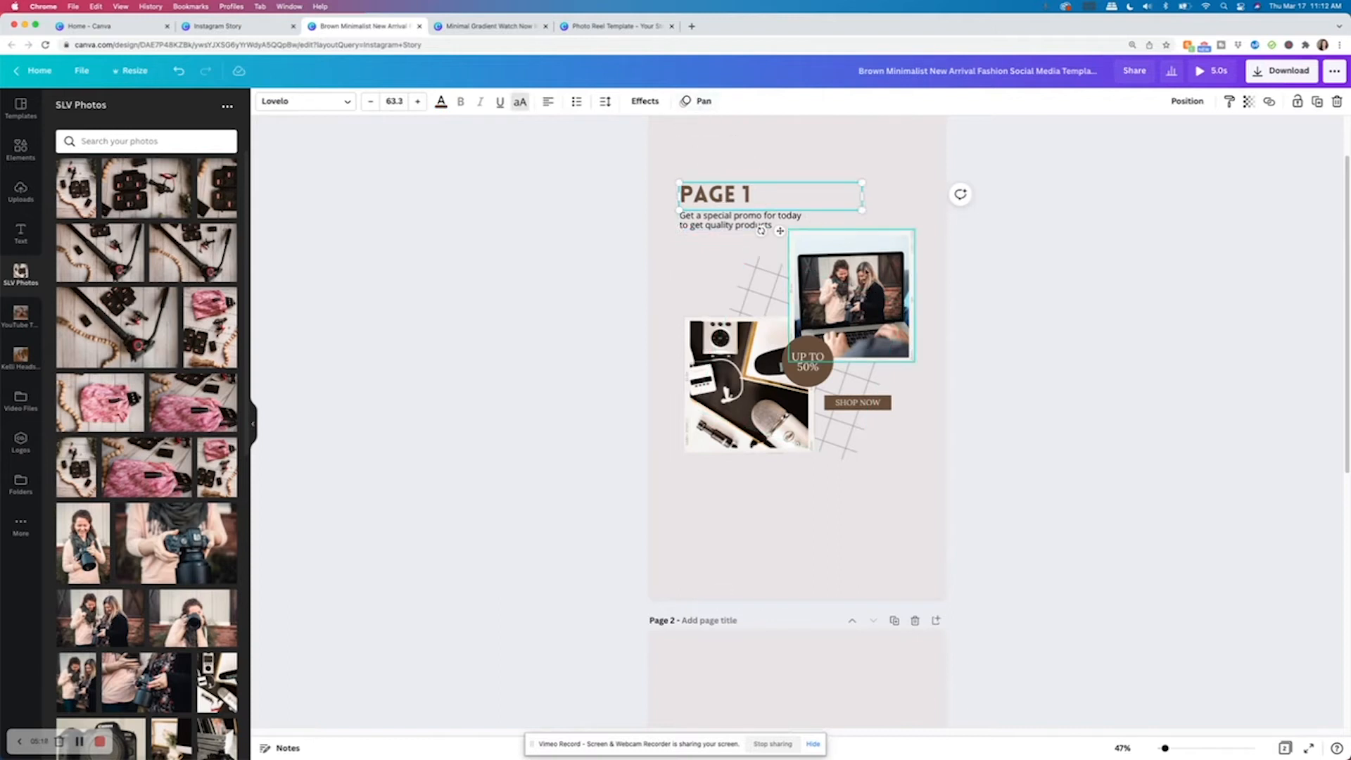
{"action": "left_click", "coordinate": [881, 407]}
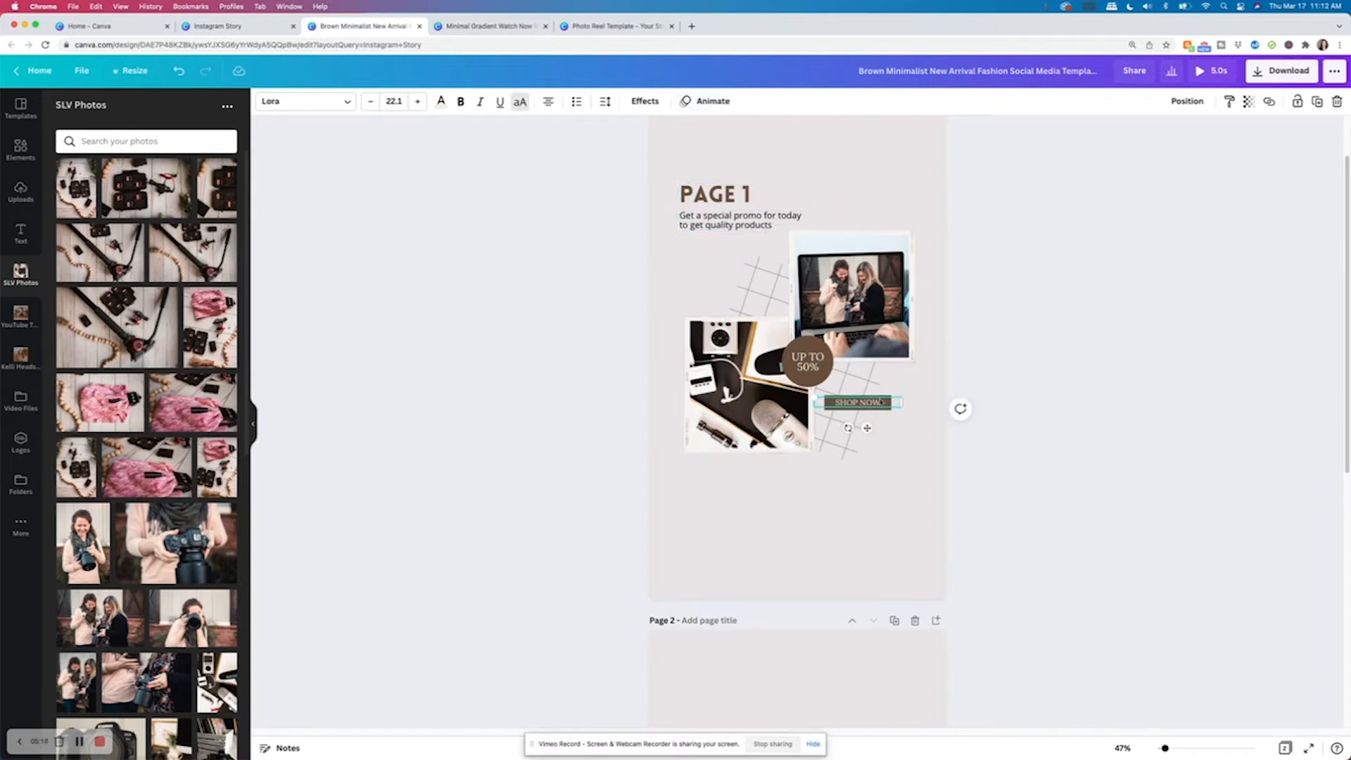
{"action": "left_click", "coordinate": [709, 102]}
{"action": "left_click", "coordinate": [146, 498]}
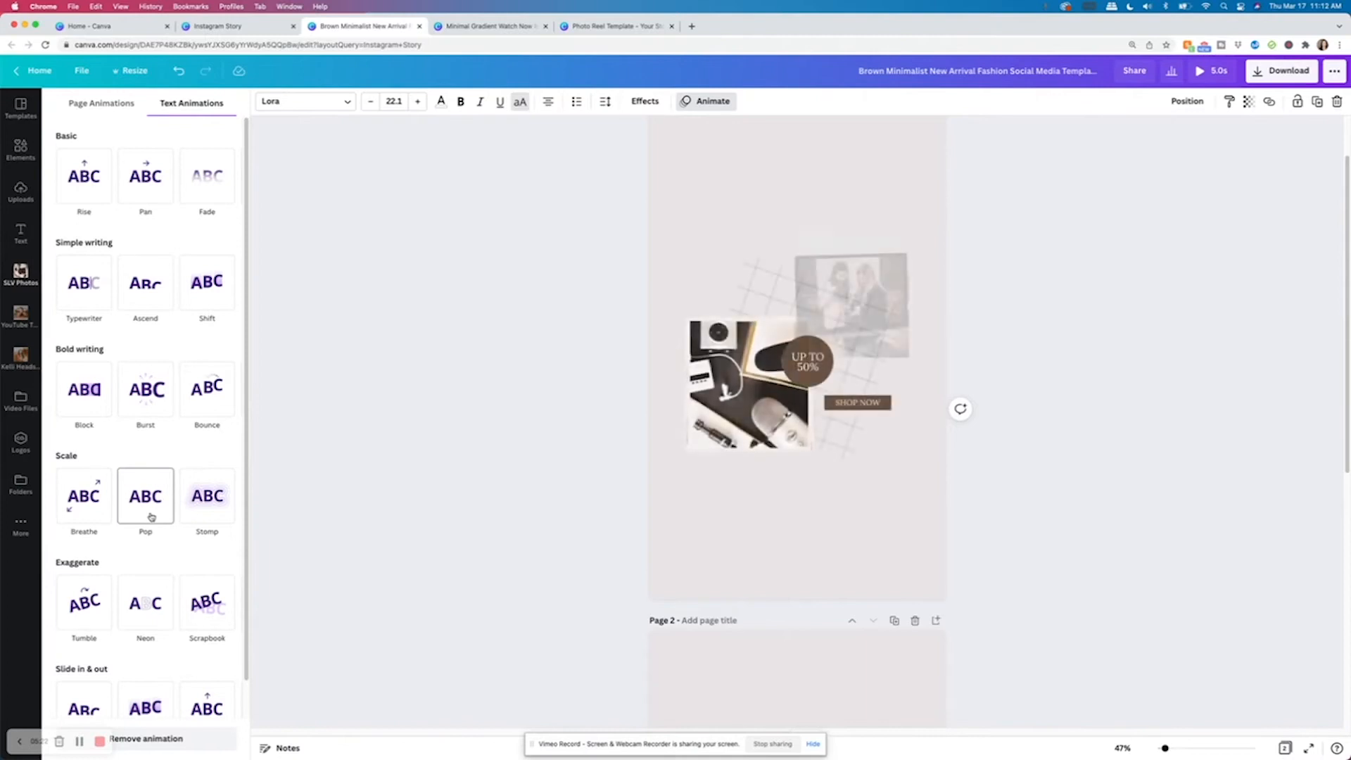
{"action": "left_click", "coordinate": [1005, 277]}
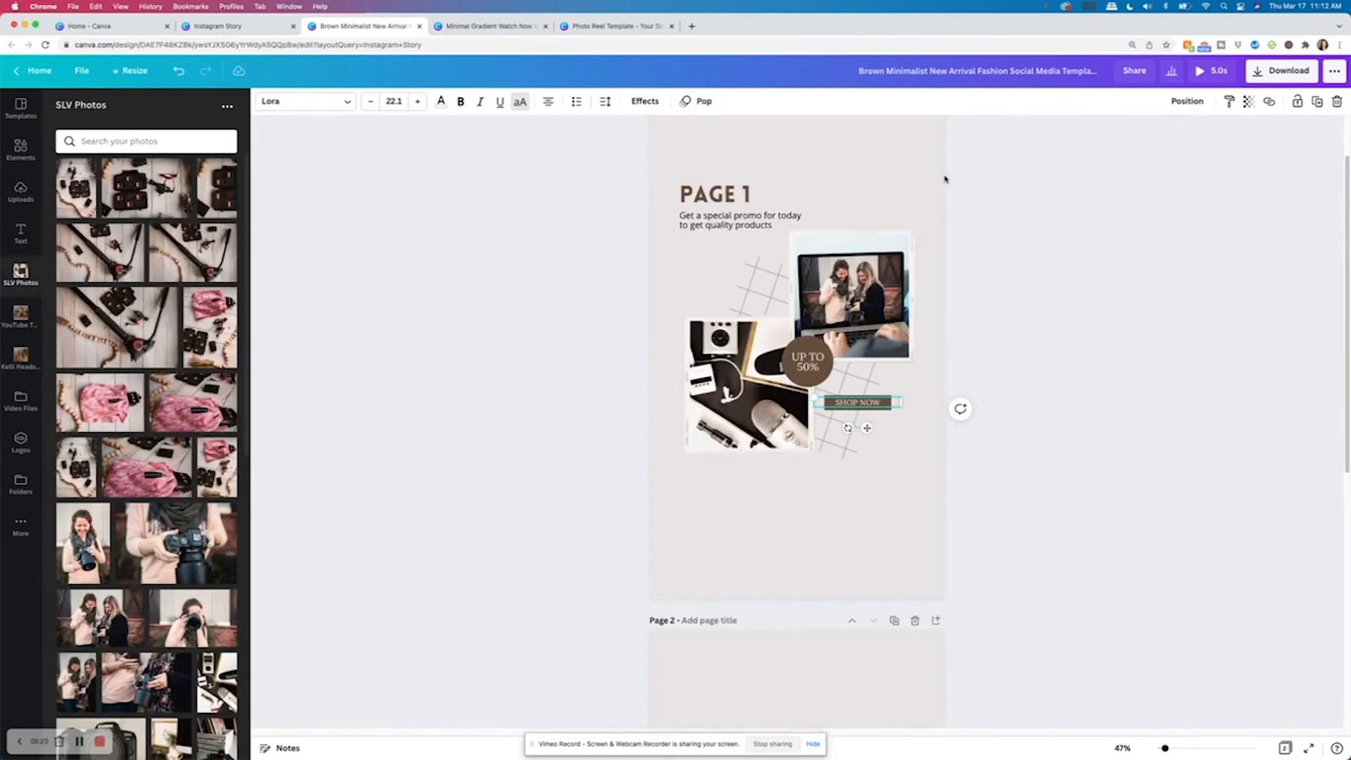
Preview the animated story playback and review both pages.
{"action": "left_click", "coordinate": [1212, 70]}
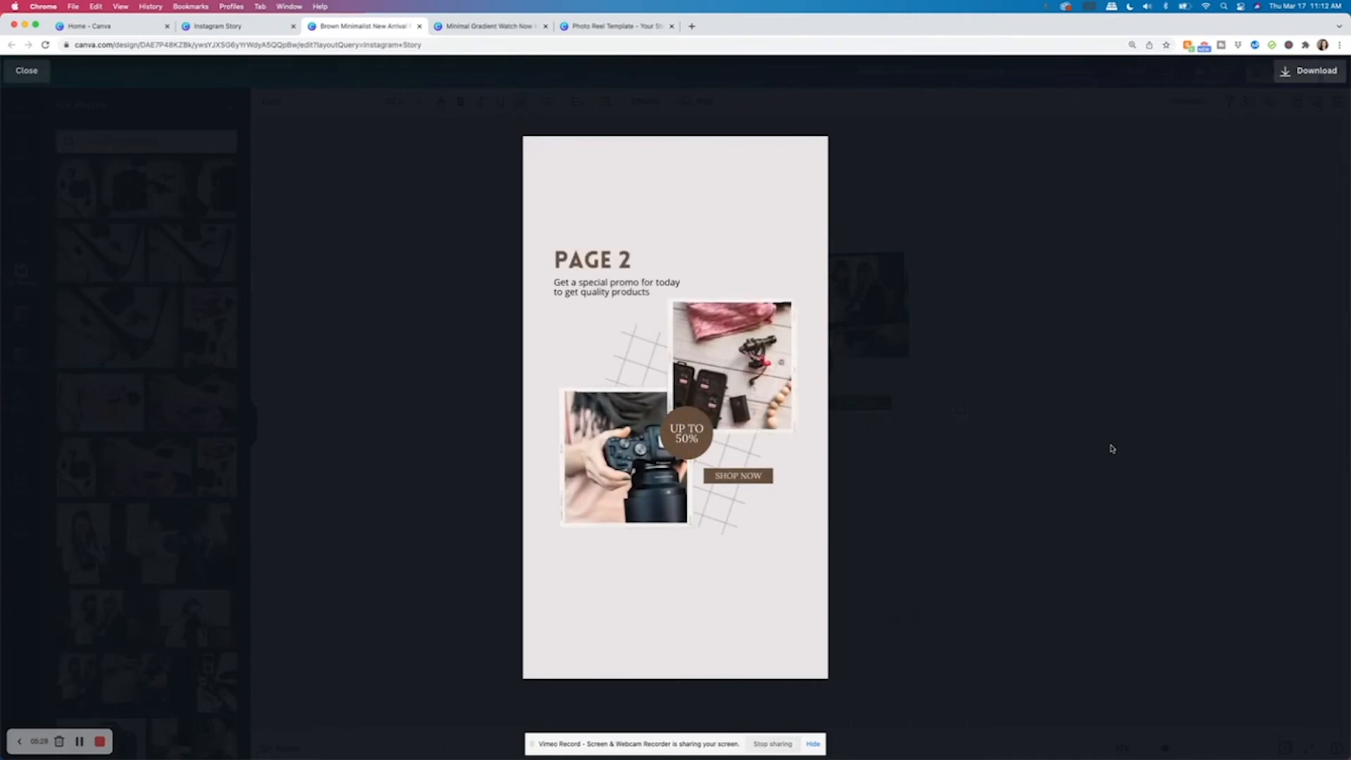
{"action": "key", "text": "Escape"}
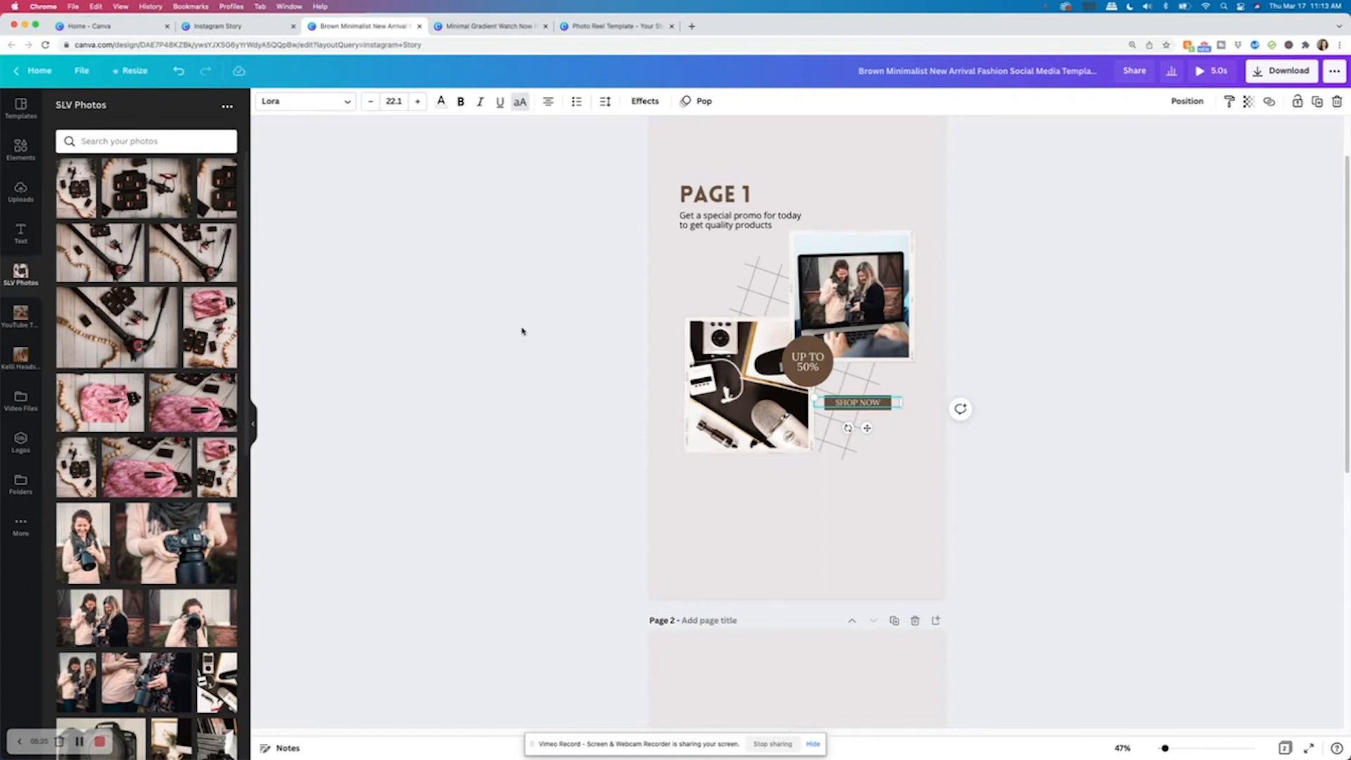
{"action": "scroll", "coordinate": [985, 470], "scroll_direction": "down", "scroll_amount": 7}
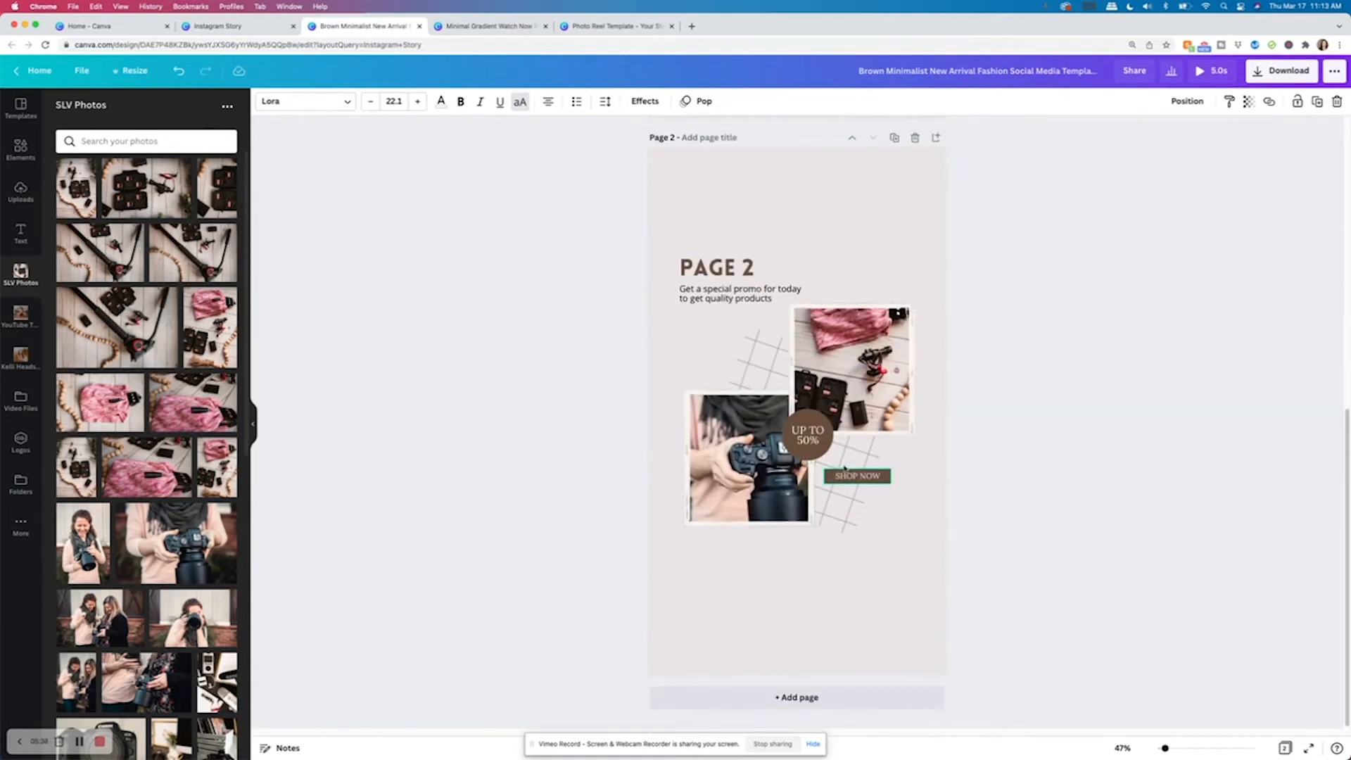
{"action": "scroll", "coordinate": [796, 462], "scroll_direction": "up", "scroll_amount": 8}
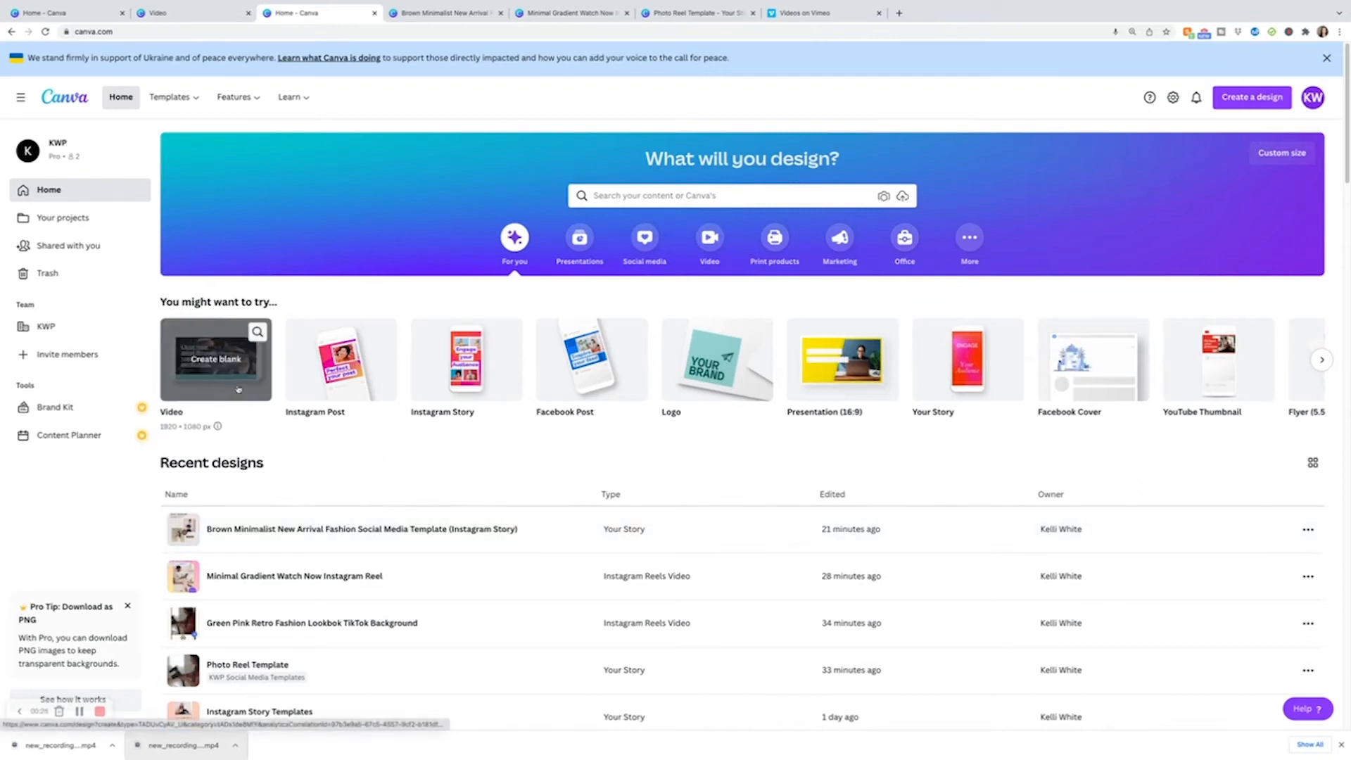
Create a new blank 1920 × 1080 px video design from the home page.
{"action": "mouse_move", "coordinate": [339, 382]}
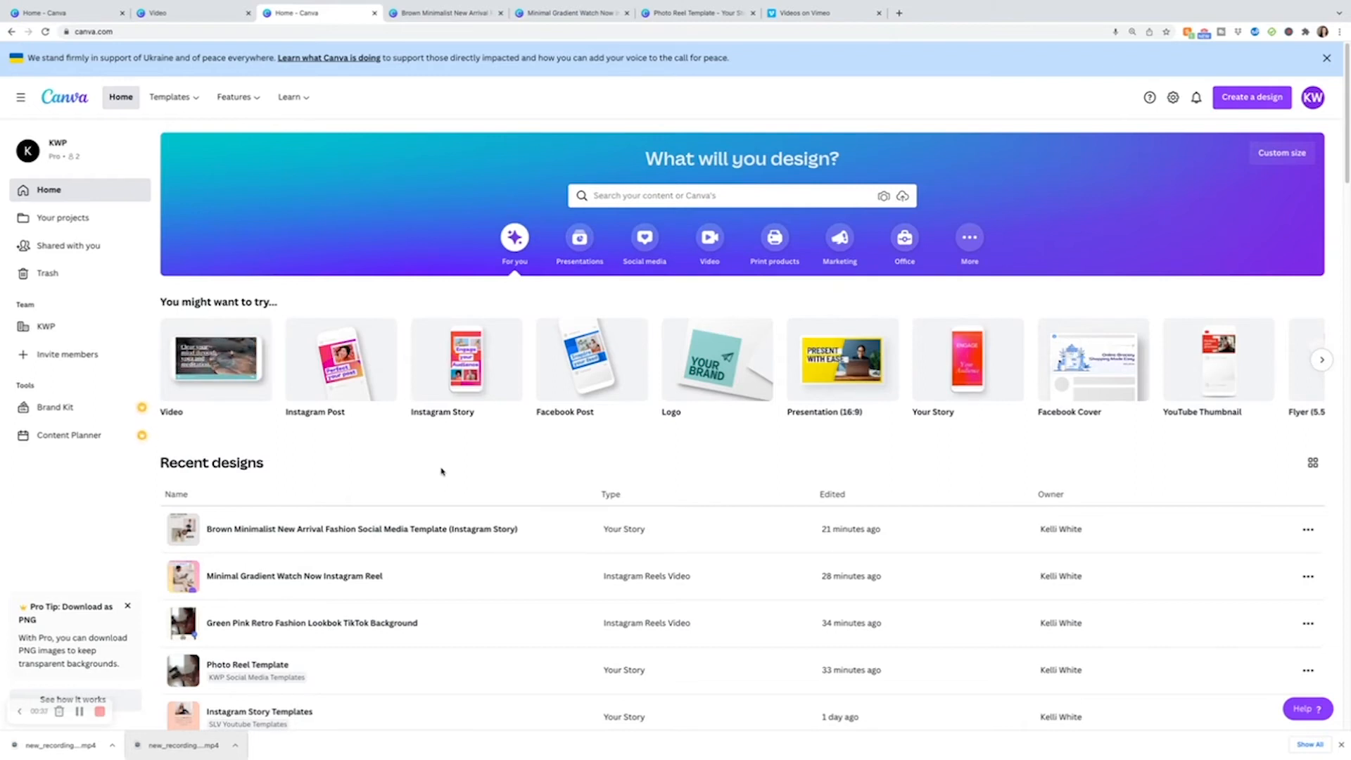
{"action": "mouse_move", "coordinate": [247, 396]}
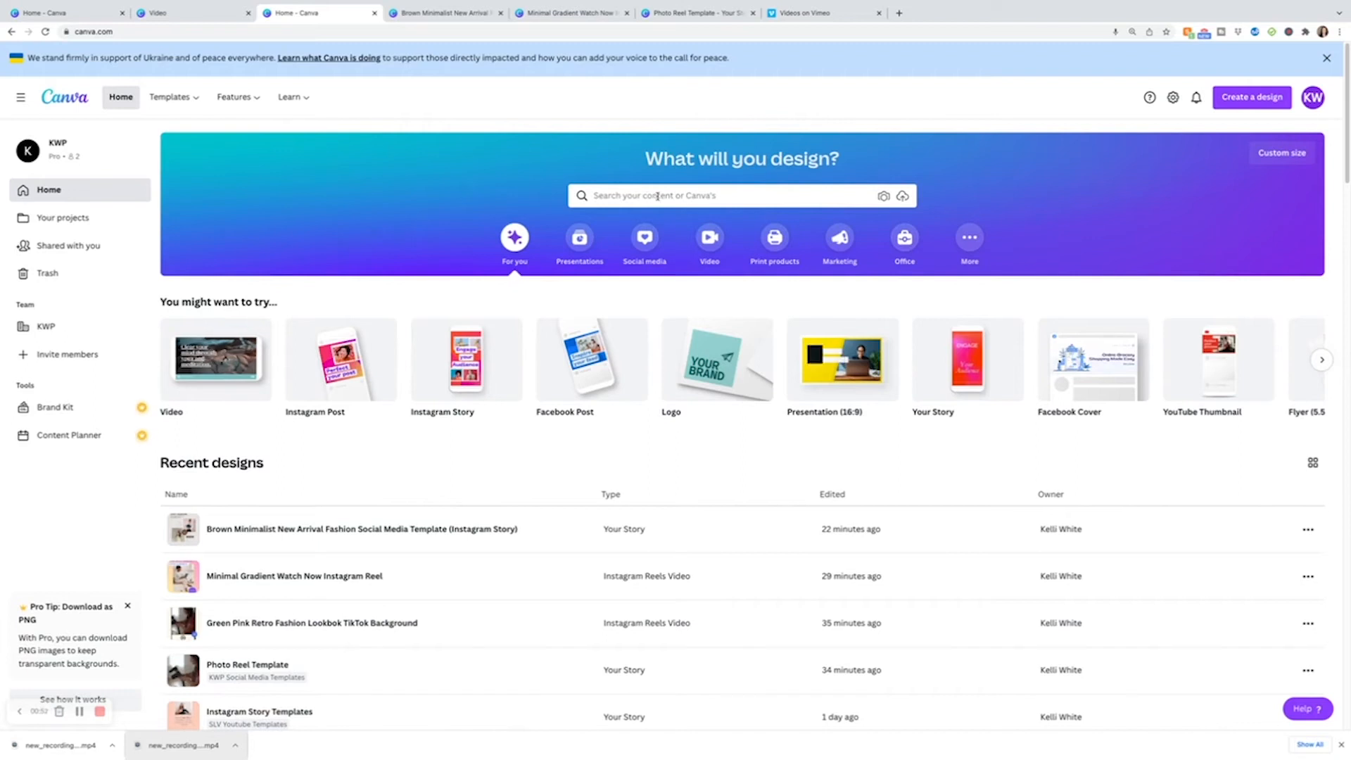
{"action": "left_click", "coordinate": [216, 359]}
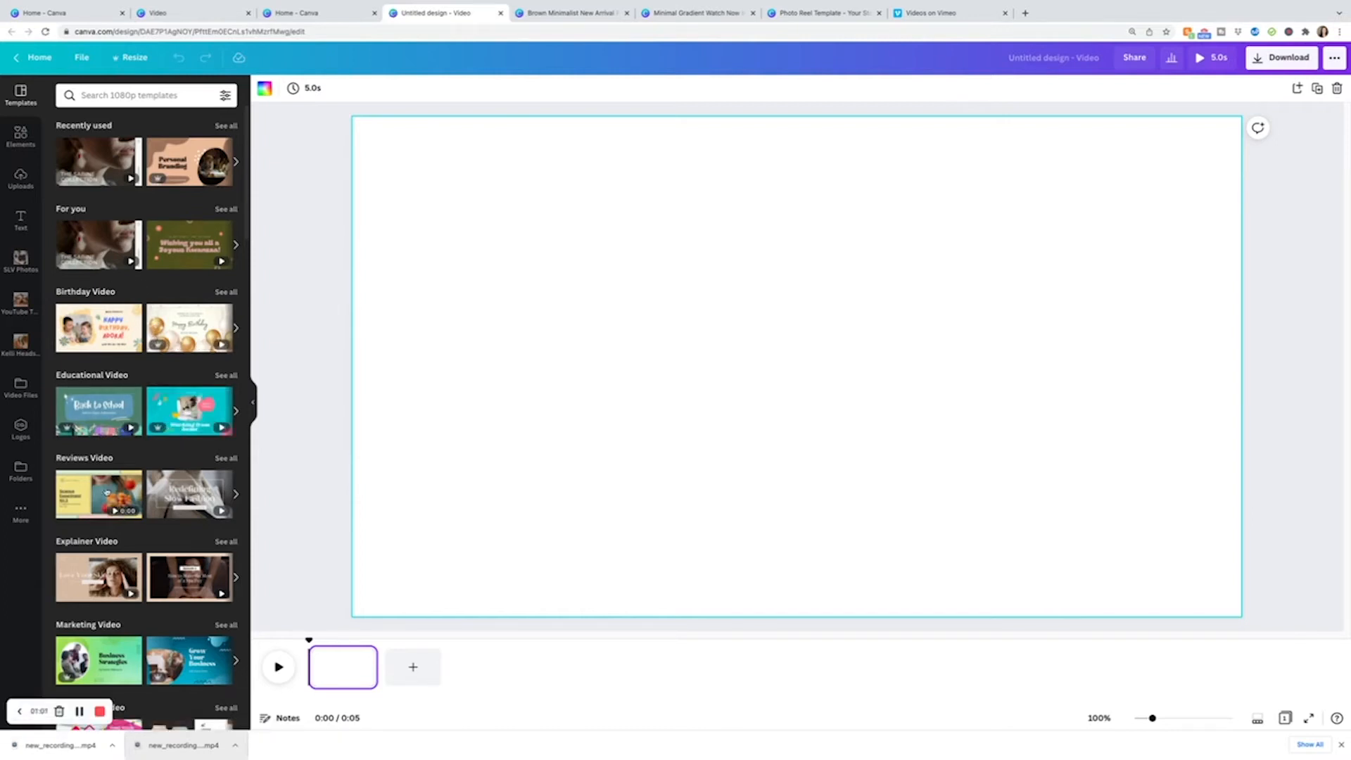
Browse the Explainer Video templates and apply all 4 pages of the Peach Classy Neutral Skincare Women How To Beauty 16:9 Video.
{"action": "scroll", "coordinate": [106, 488], "scroll_direction": "down", "scroll_amount": 2}
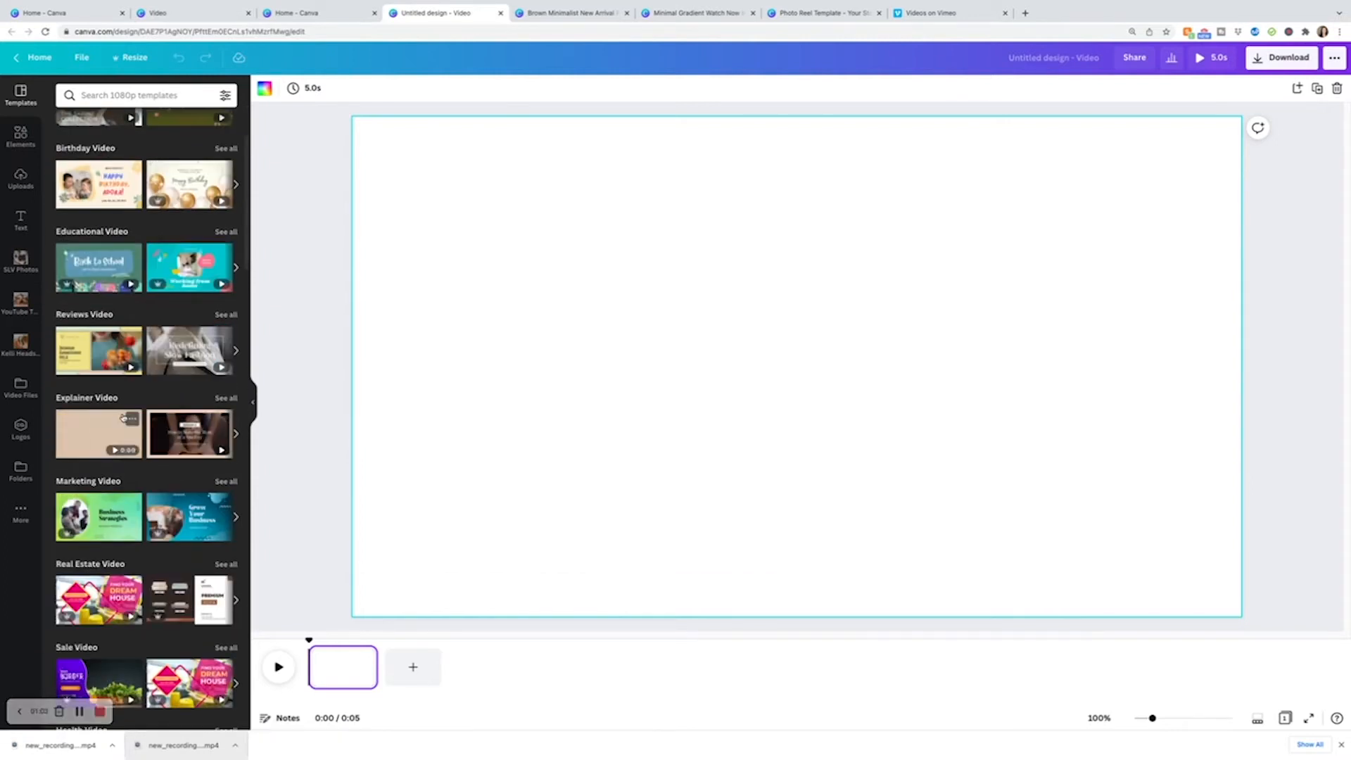
{"action": "left_click", "coordinate": [225, 398]}
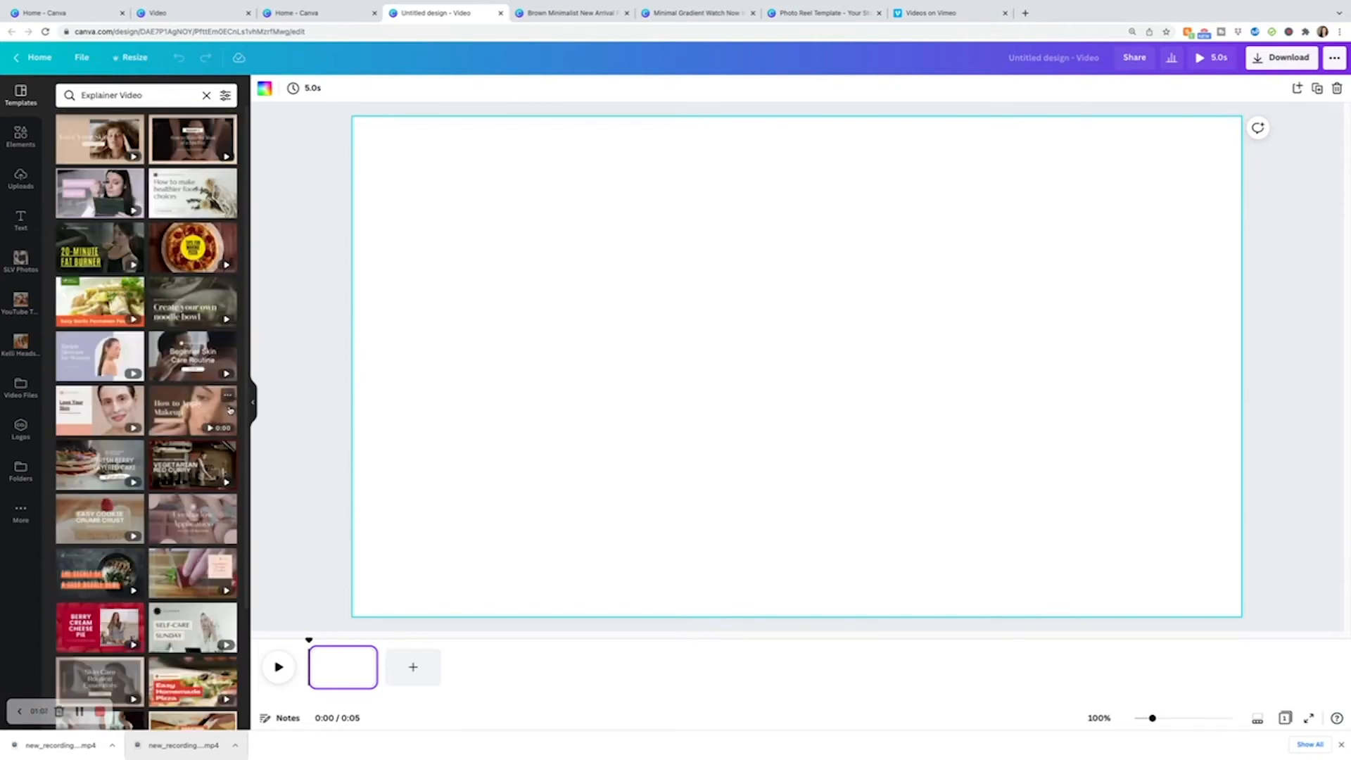
{"action": "left_click", "coordinate": [121, 139]}
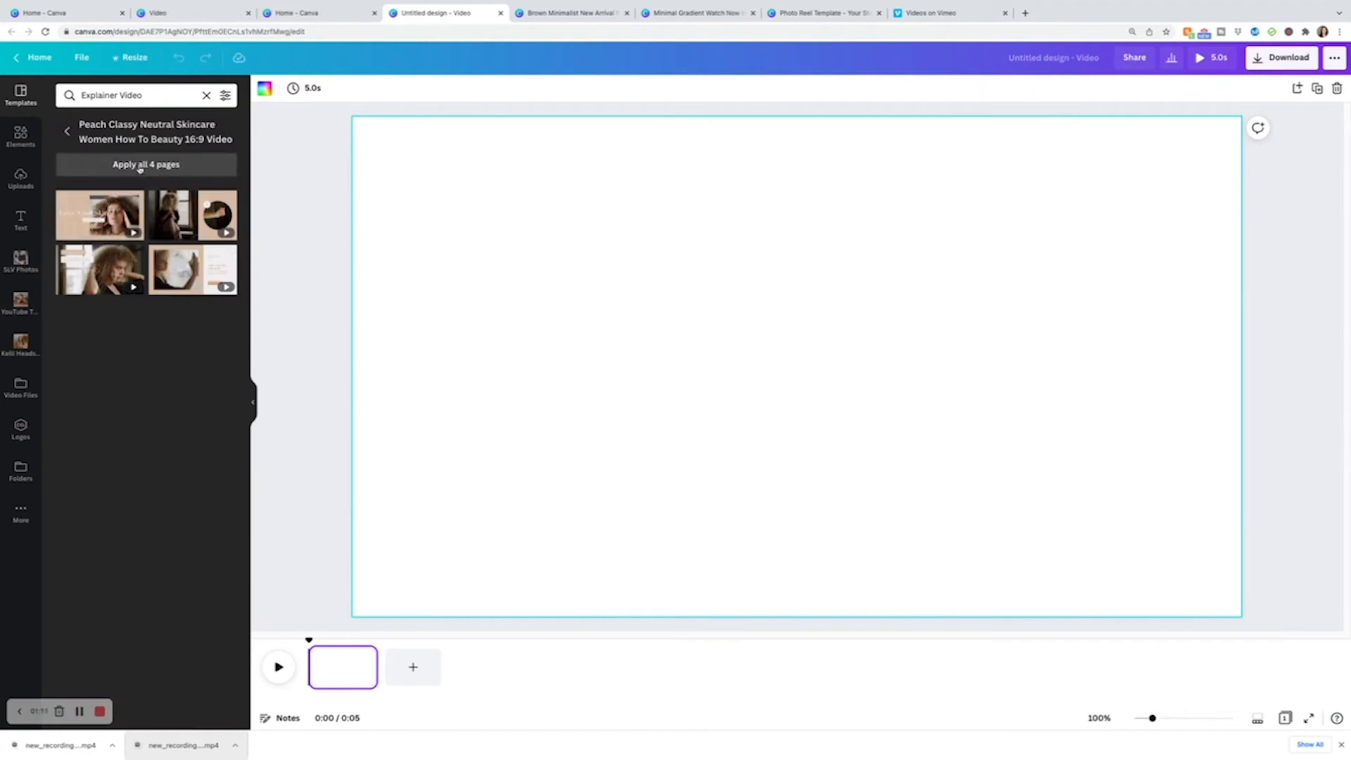
{"action": "left_click", "coordinate": [67, 131]}
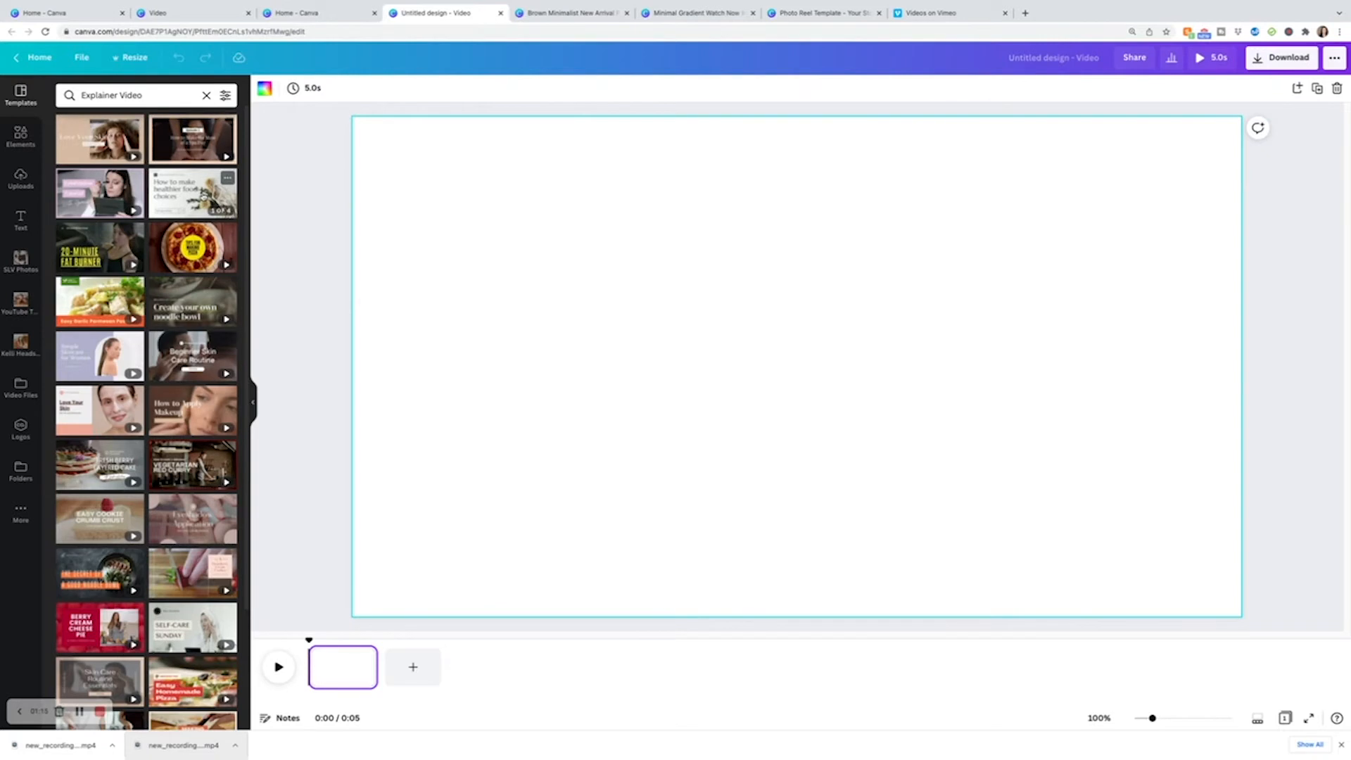
{"action": "left_click", "coordinate": [204, 197]}
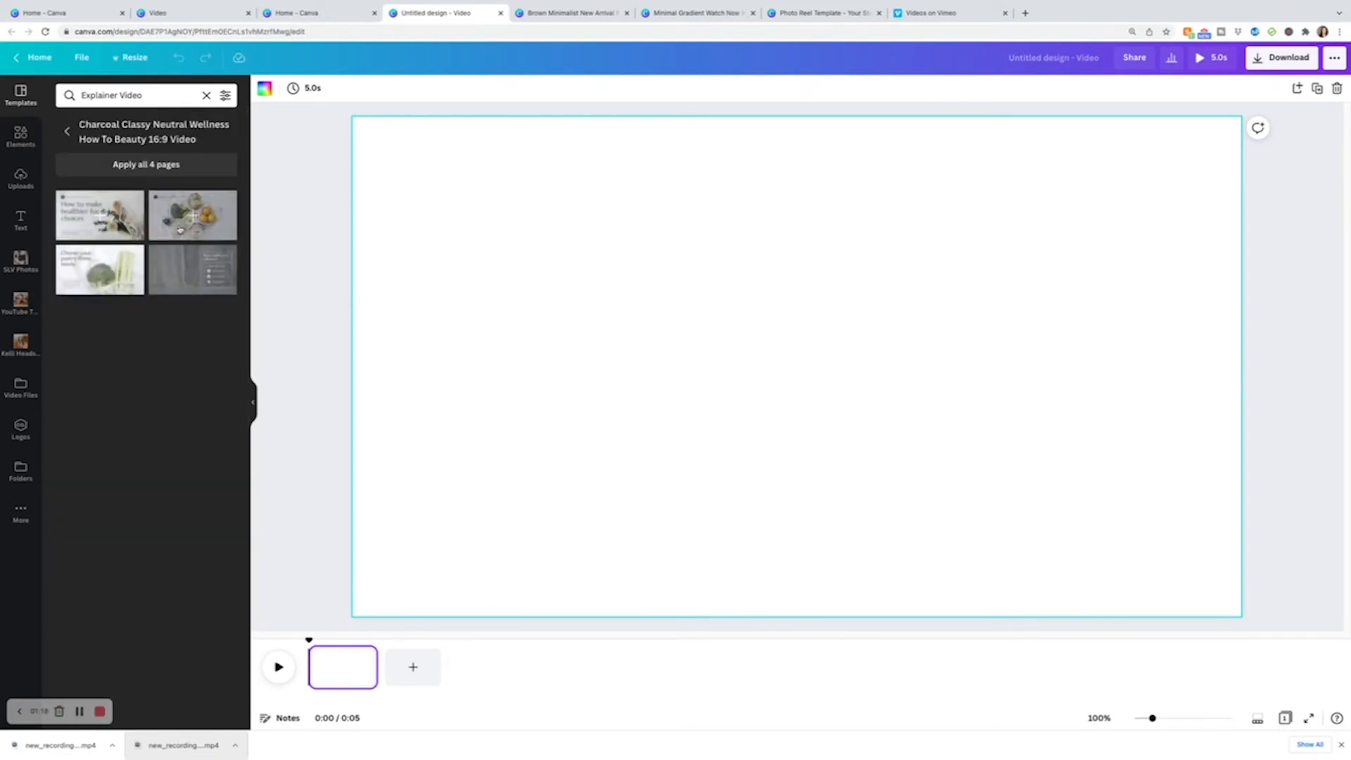
{"action": "left_click", "coordinate": [67, 134]}
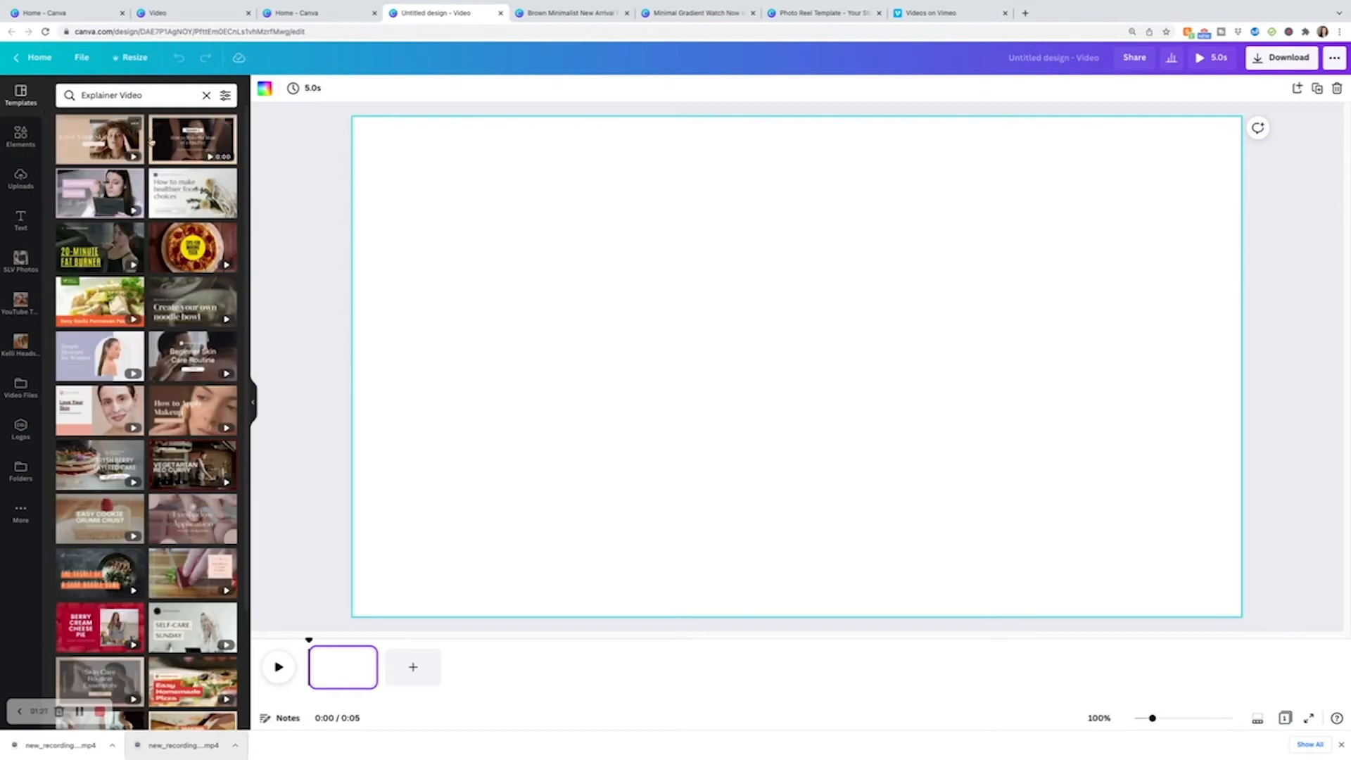
{"action": "left_click", "coordinate": [117, 133]}
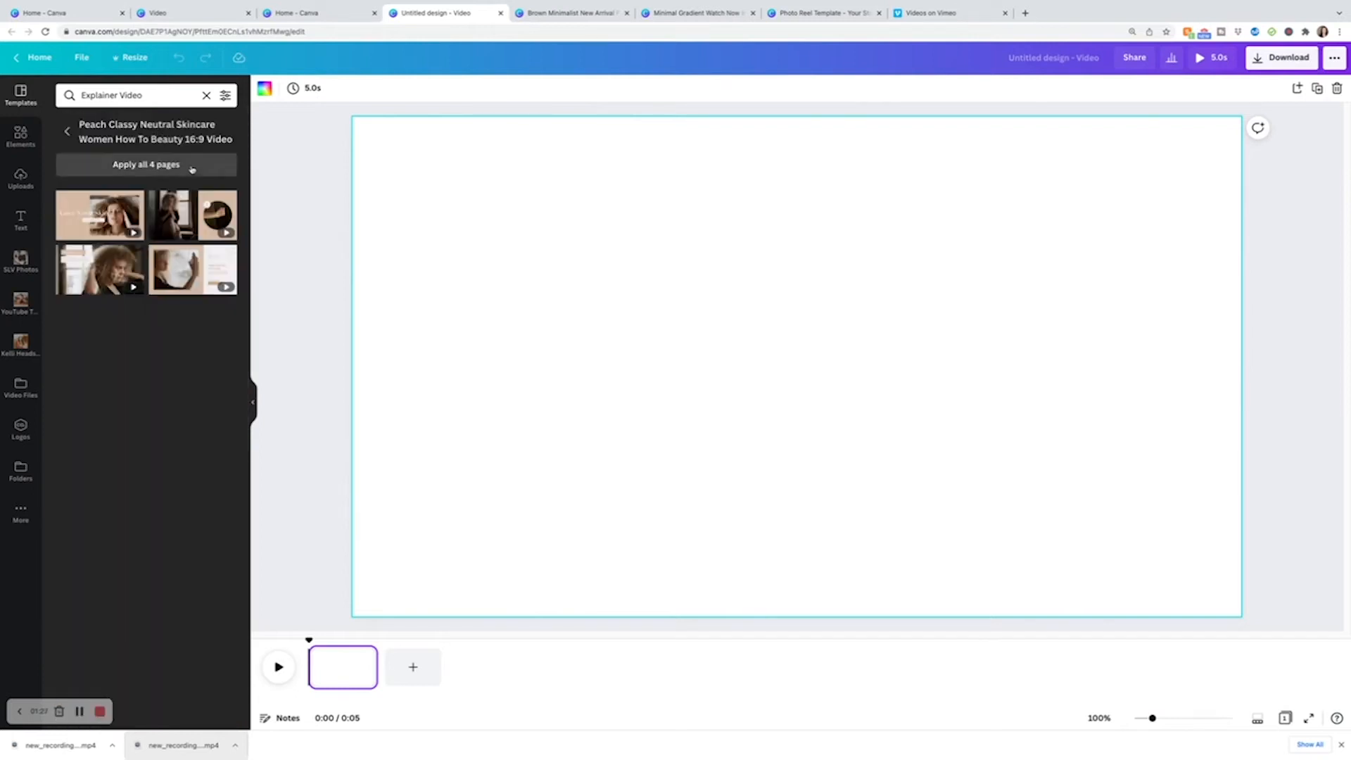
{"action": "left_click", "coordinate": [158, 166]}
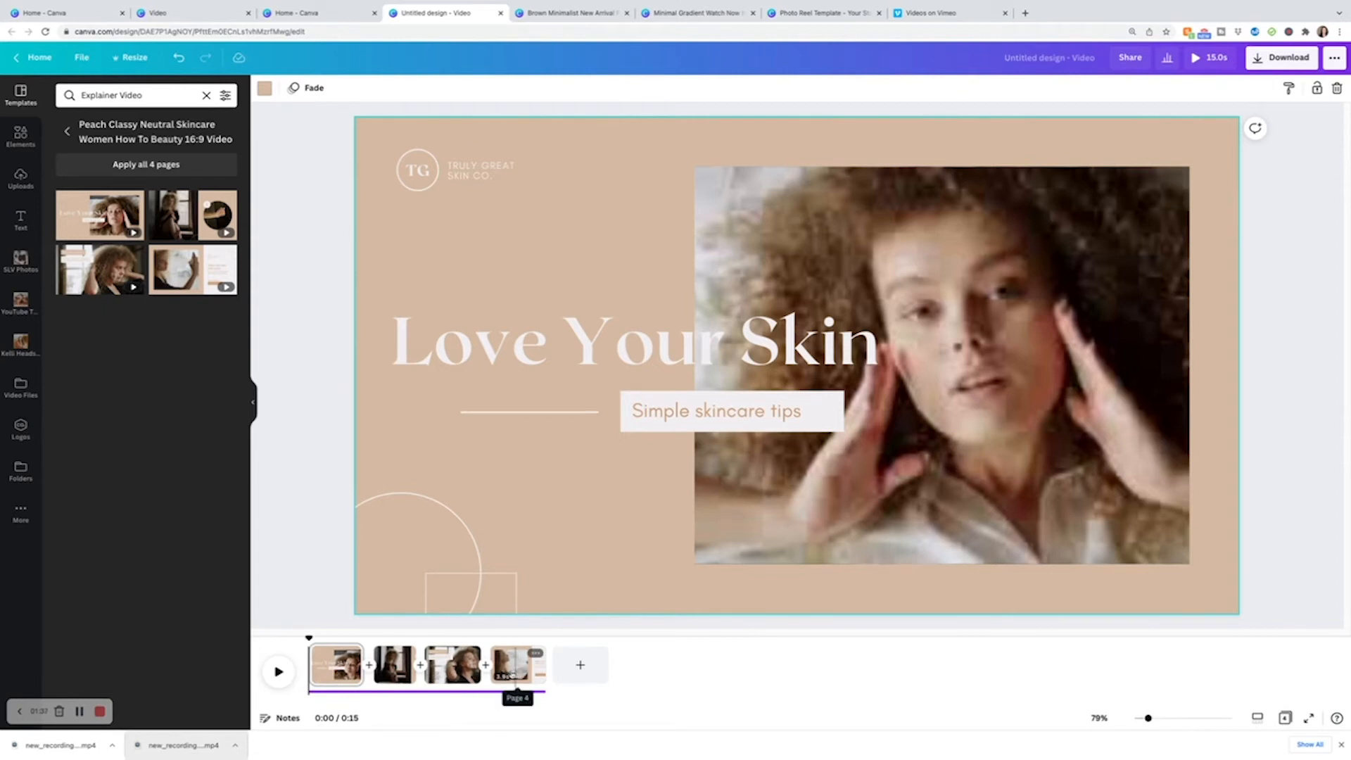
Replace the photo on page 1 with the woman-holding-camera clip from the Video Files folder.
{"action": "left_click", "coordinate": [327, 640]}
{"action": "mouse_move", "coordinate": [326, 638]}
{"action": "left_mouse_down"}
{"action": "mouse_move", "coordinate": [387, 640]}
{"action": "mouse_move", "coordinate": [341, 639]}
{"action": "left_mouse_up"}
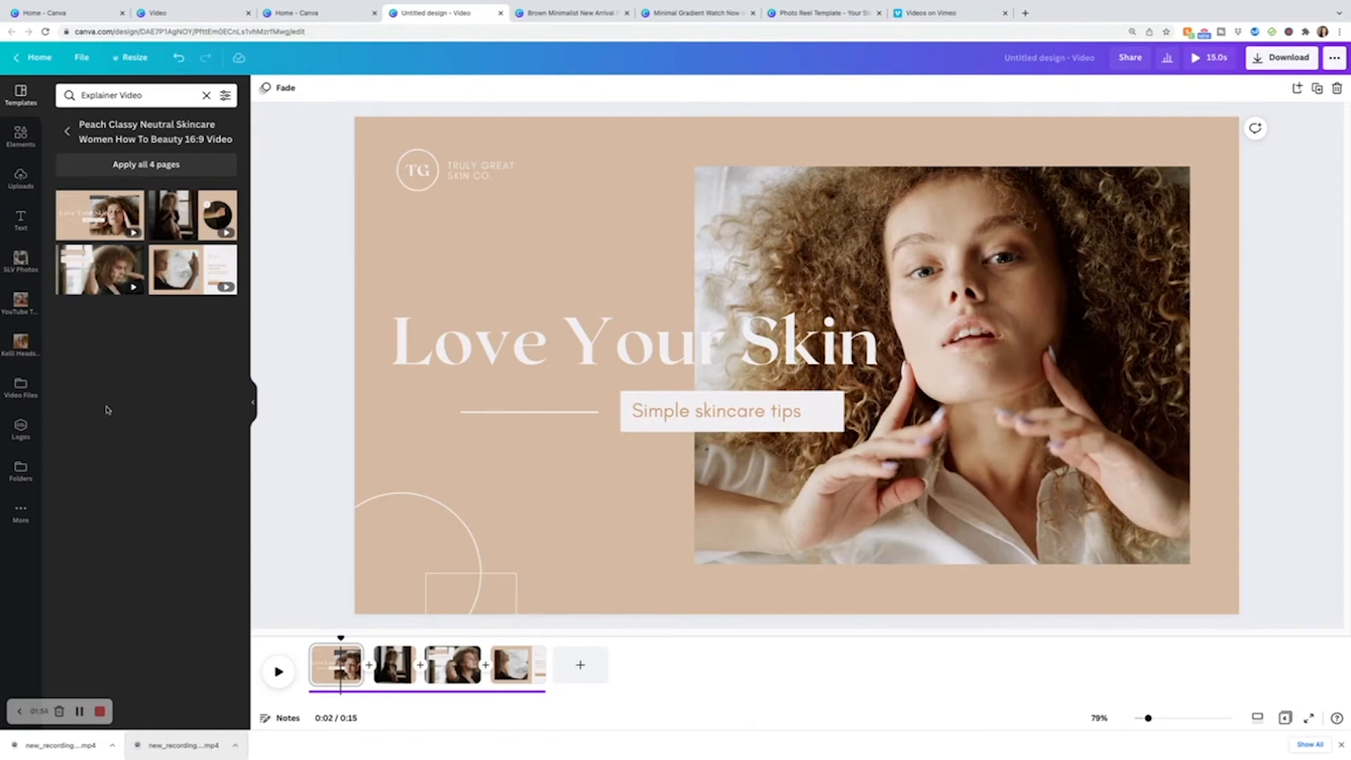
{"action": "left_click", "coordinate": [21, 388]}
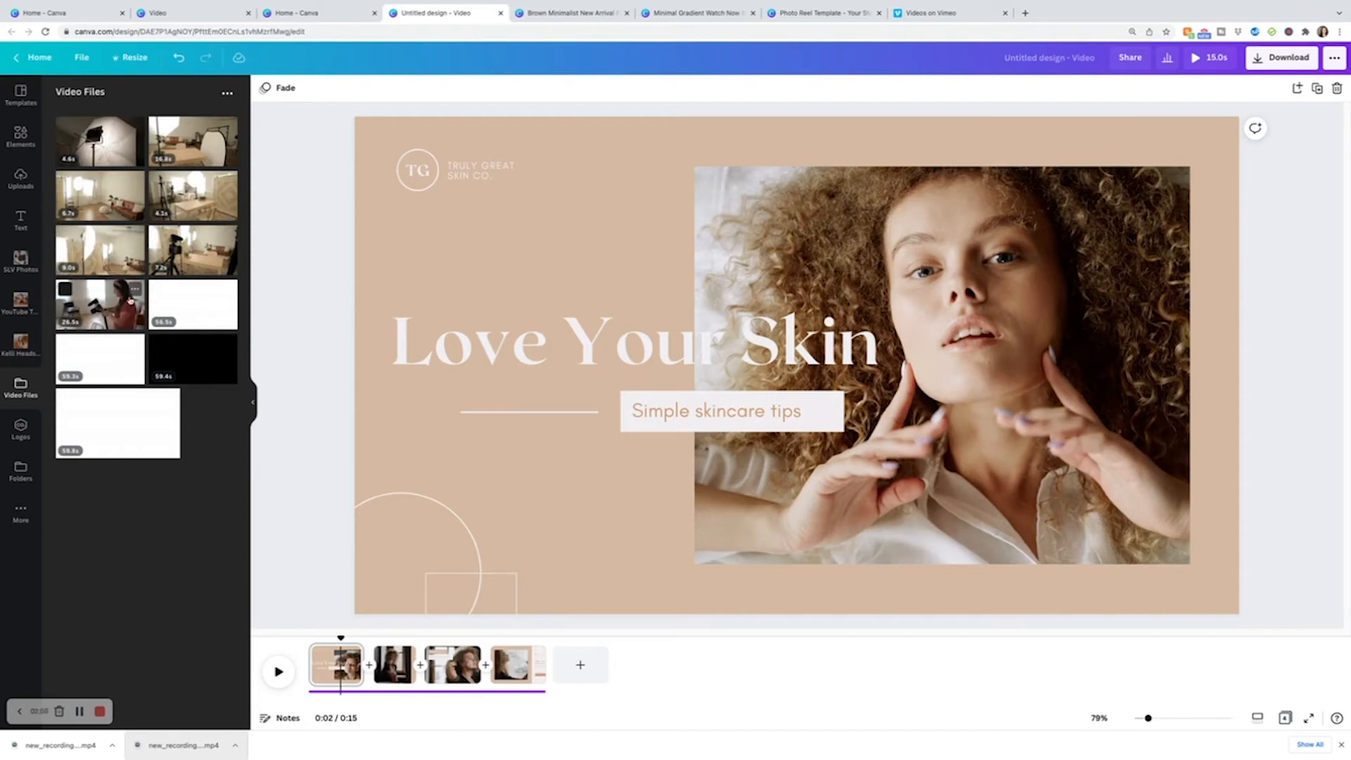
{"action": "left_click_drag", "start_coordinate": [119, 310], "coordinate": [858, 296]}
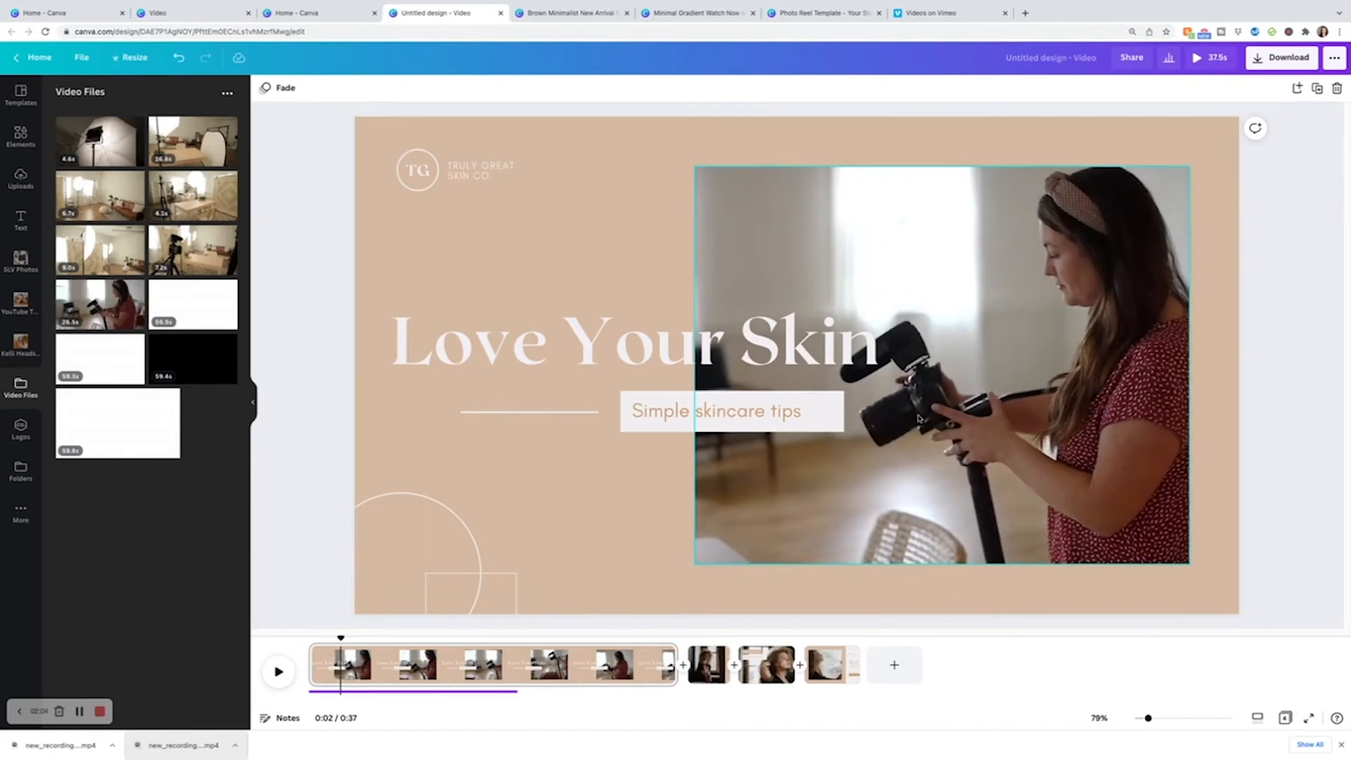
Trim page 1's duration in the timeline to about 3.8 seconds.
{"action": "left_click_drag", "start_coordinate": [672, 663], "coordinate": [582, 665]}
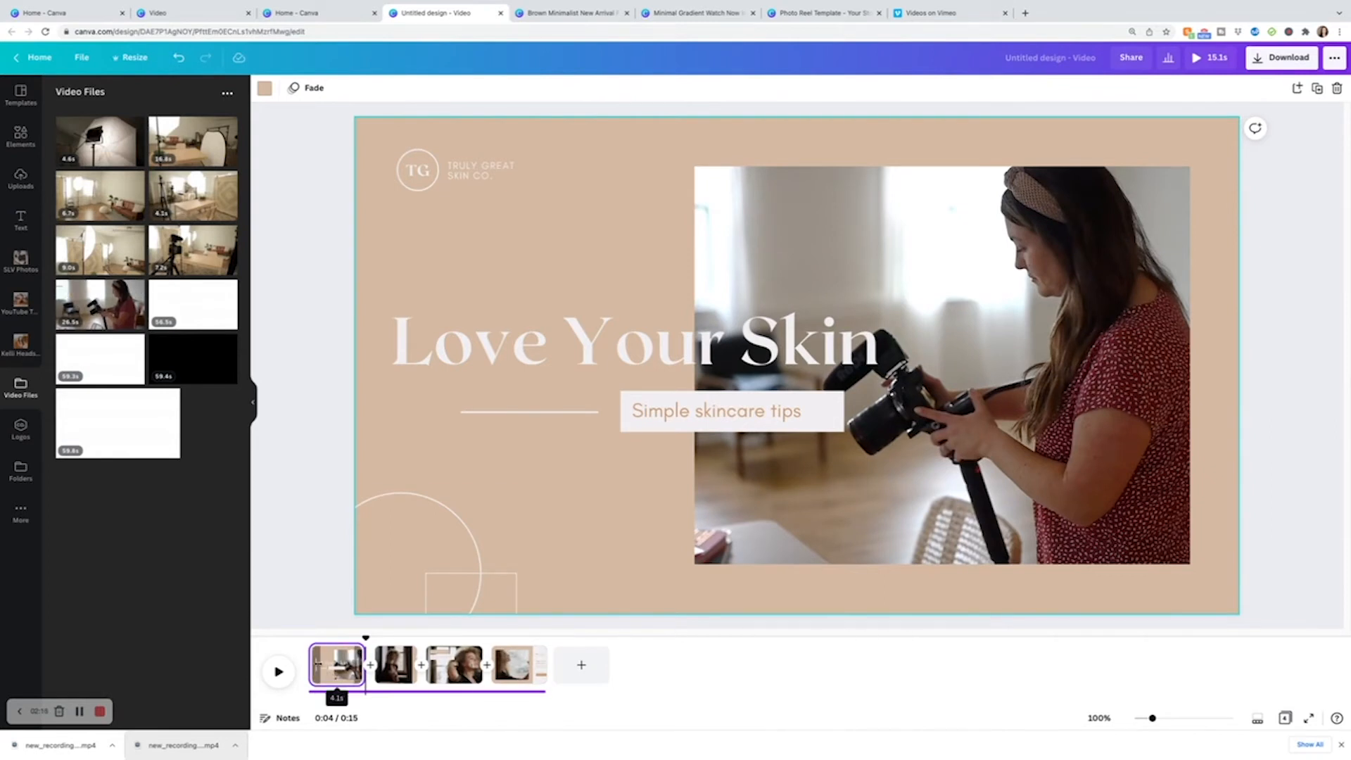
{"action": "left_click_drag", "start_coordinate": [365, 638], "coordinate": [321, 641]}
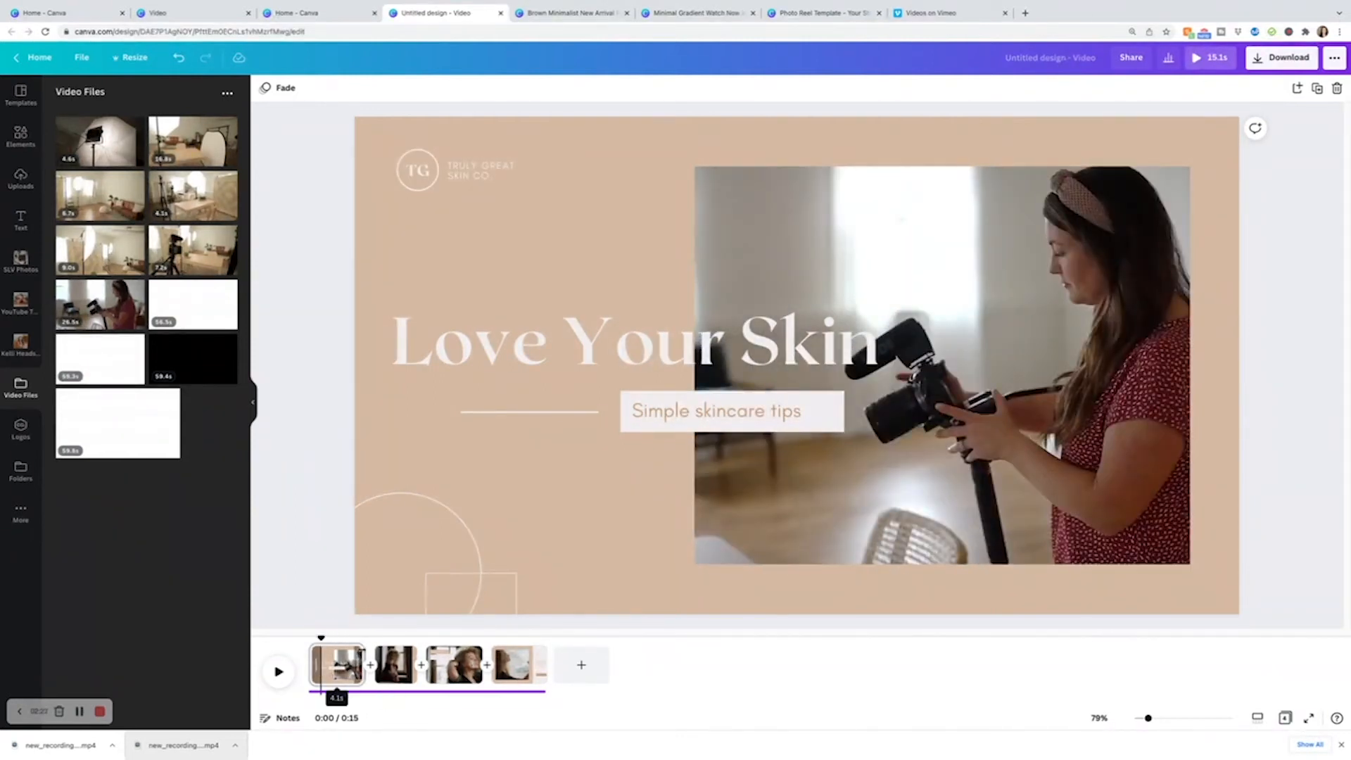
{"action": "left_click", "coordinate": [348, 661]}
{"action": "left_click", "coordinate": [359, 636]}
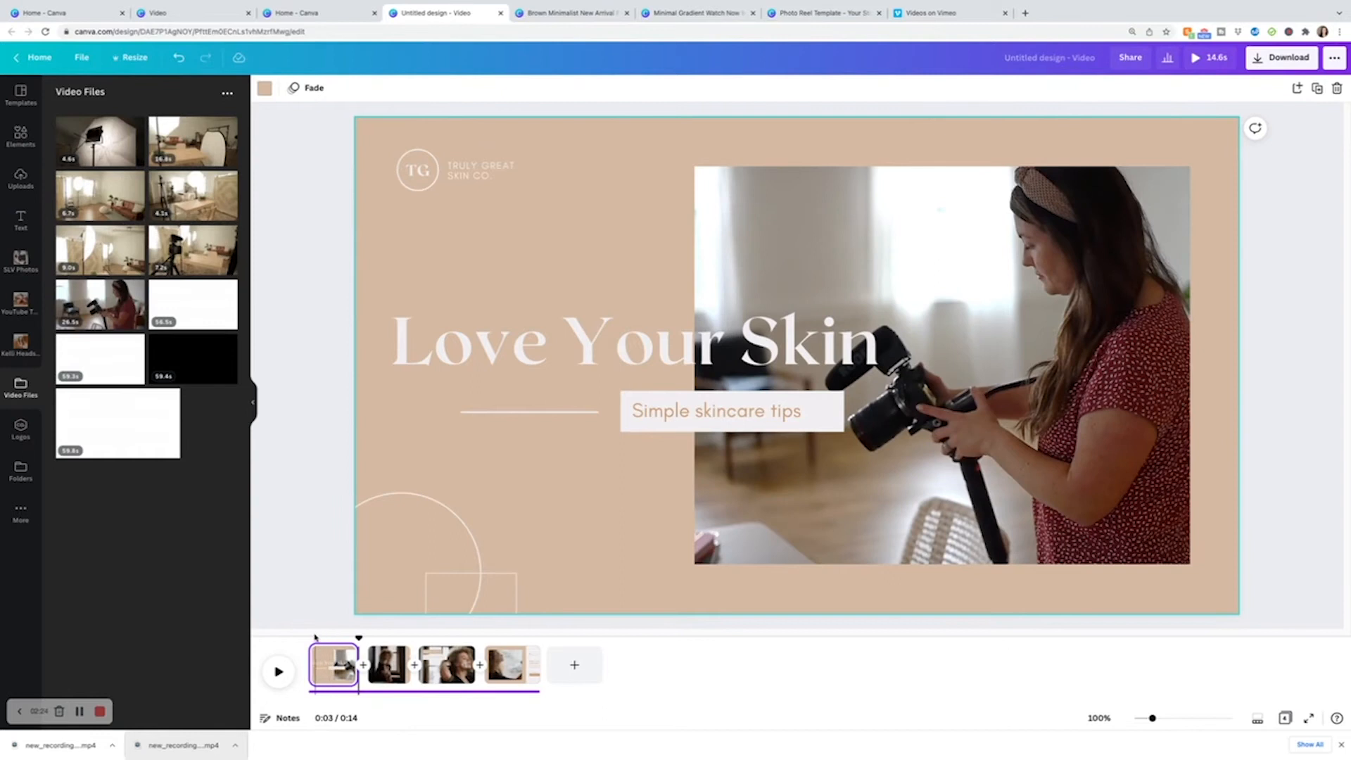
{"action": "mouse_move", "coordinate": [357, 635]}
{"action": "left_mouse_down"}
{"action": "mouse_move", "coordinate": [327, 633]}
{"action": "mouse_move", "coordinate": [354, 635]}
{"action": "left_mouse_up"}
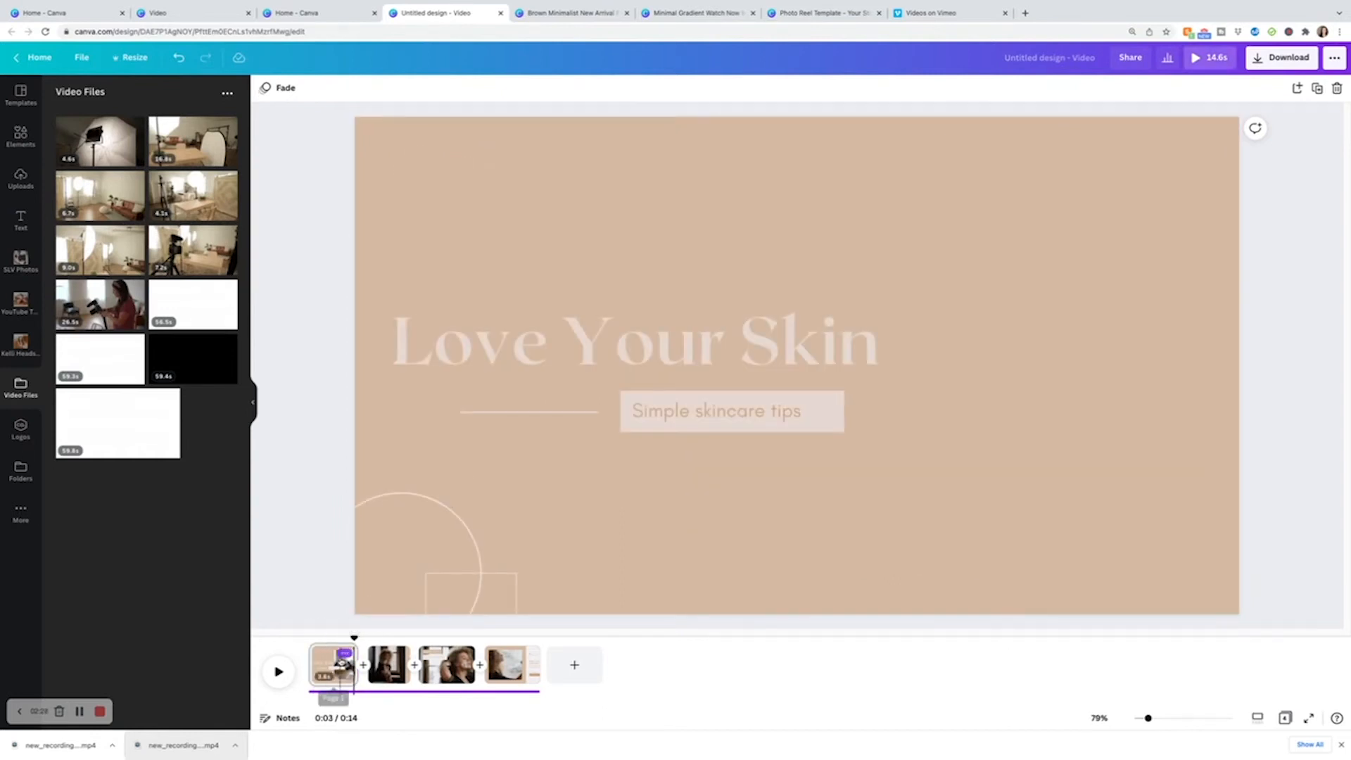
Retype page 1's heading as 'Studio Behind the Scenes' and the subtitle as the photography business name.
{"action": "double_click", "coordinate": [610, 329]}
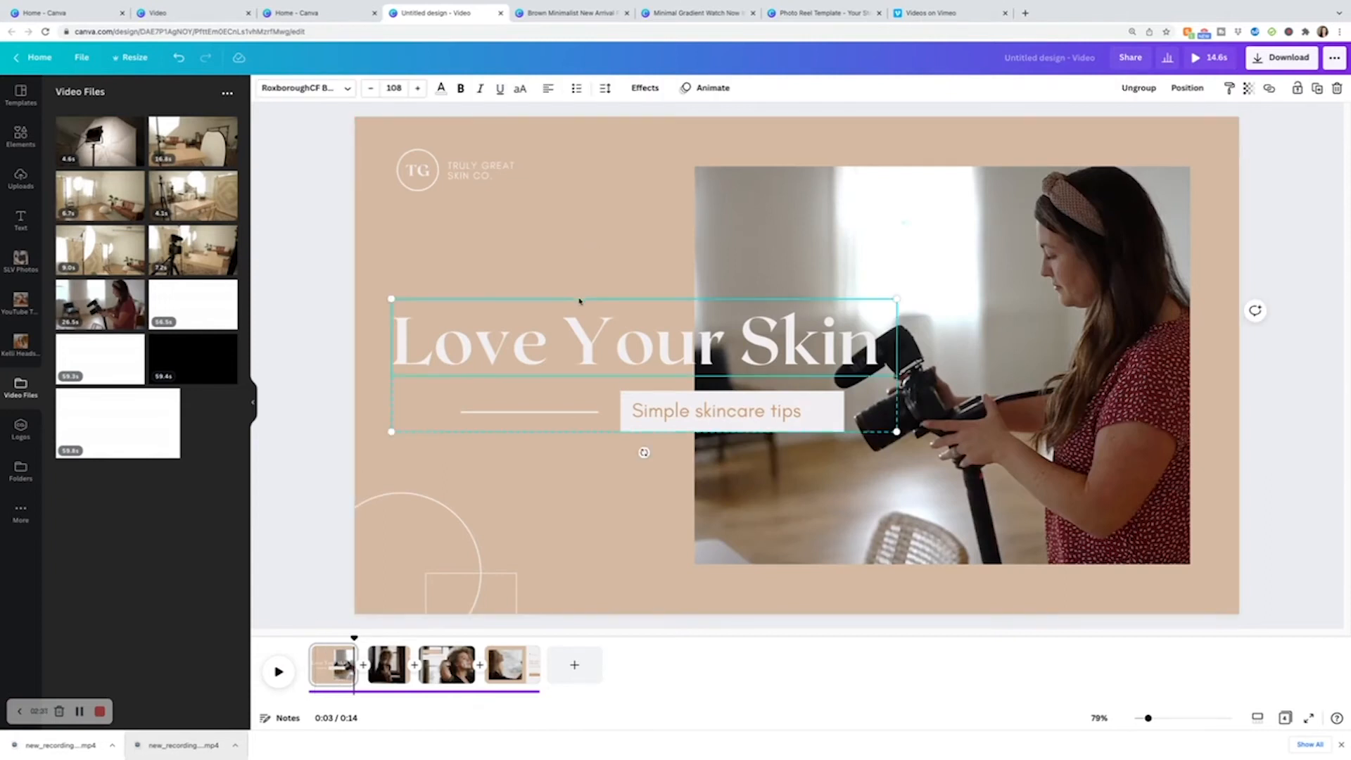
{"action": "left_click", "coordinate": [780, 336]}
{"action": "key", "text": "ctrl+a"}
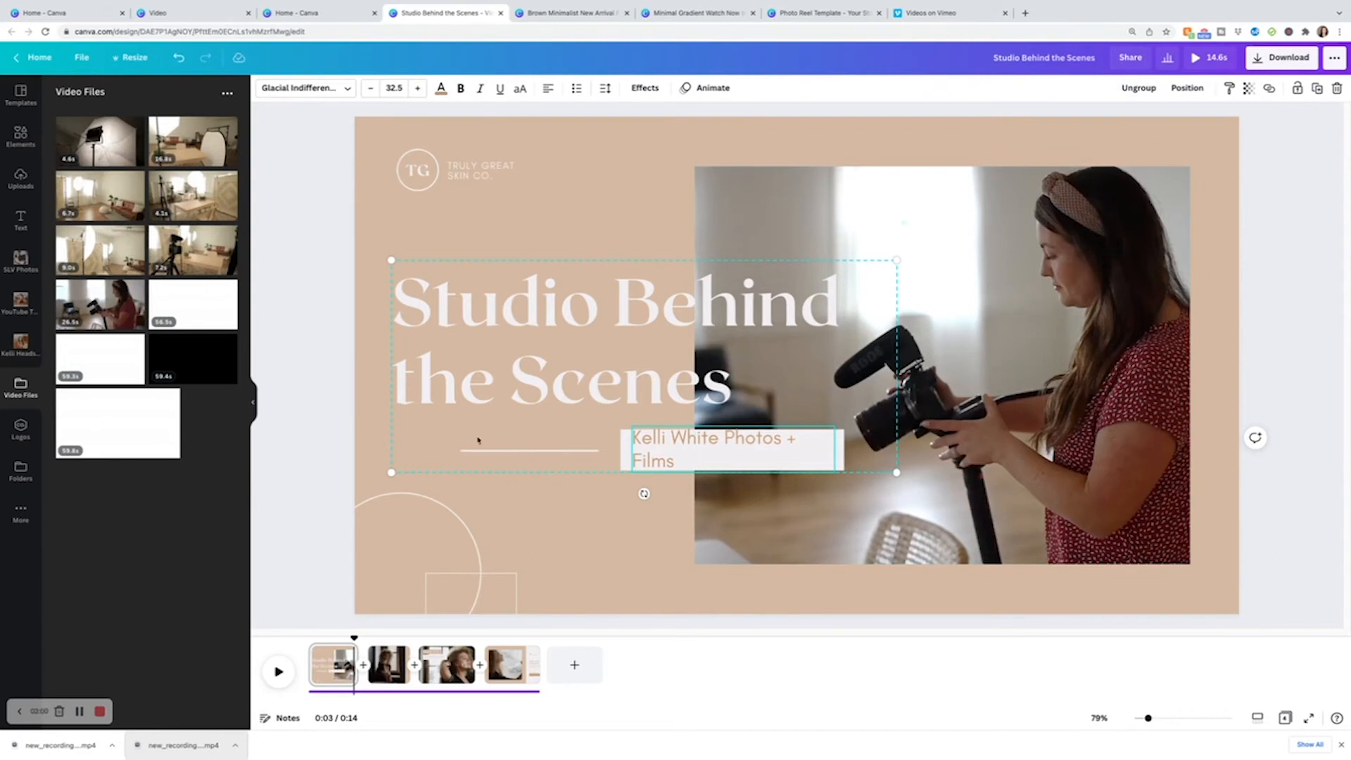
Ungroup the text, widen the subtitle box so it fits on one line, and recenter it in its label.
{"action": "left_click", "coordinate": [1138, 87]}
{"action": "left_click", "coordinate": [794, 488]}
{"action": "left_click", "coordinate": [806, 451]}
{"action": "left_click_drag", "start_coordinate": [836, 449], "coordinate": [852, 450]}
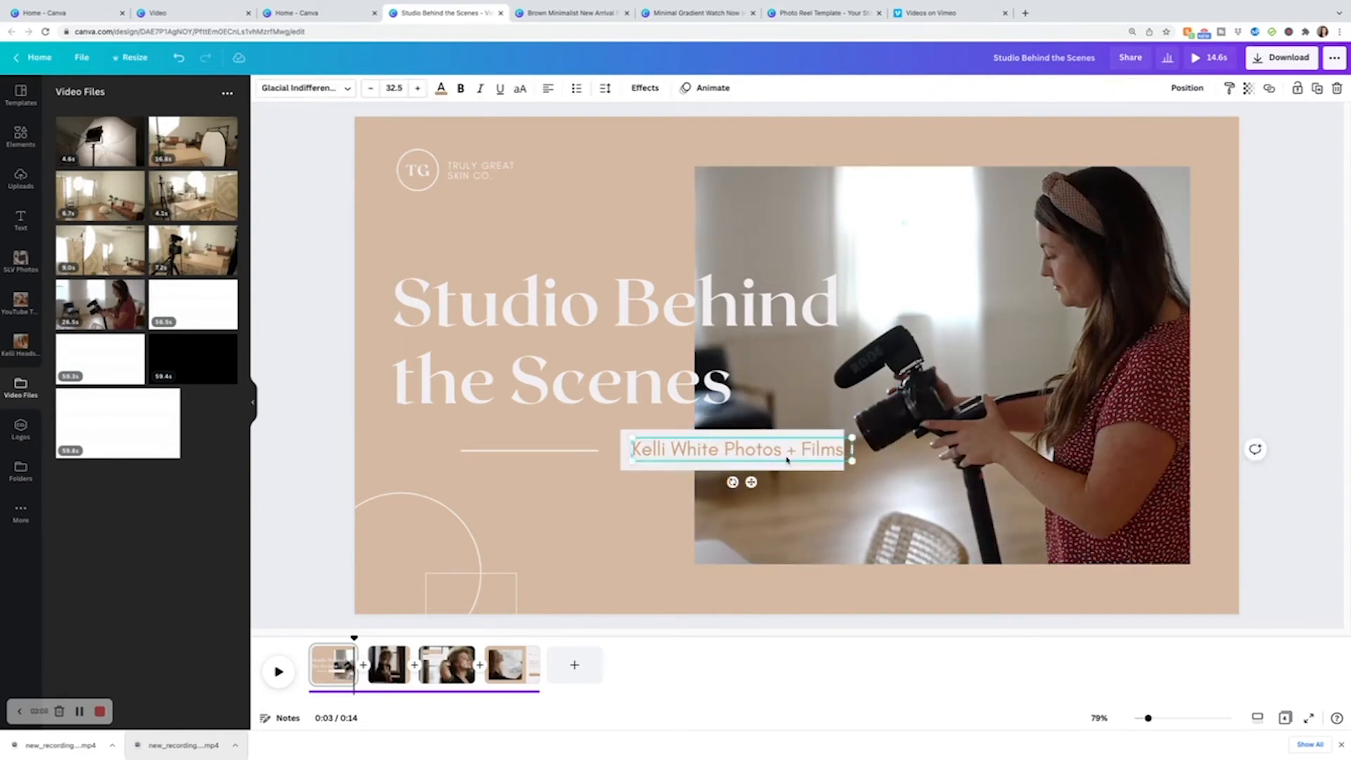
{"action": "left_click_drag", "start_coordinate": [767, 456], "coordinate": [758, 452]}
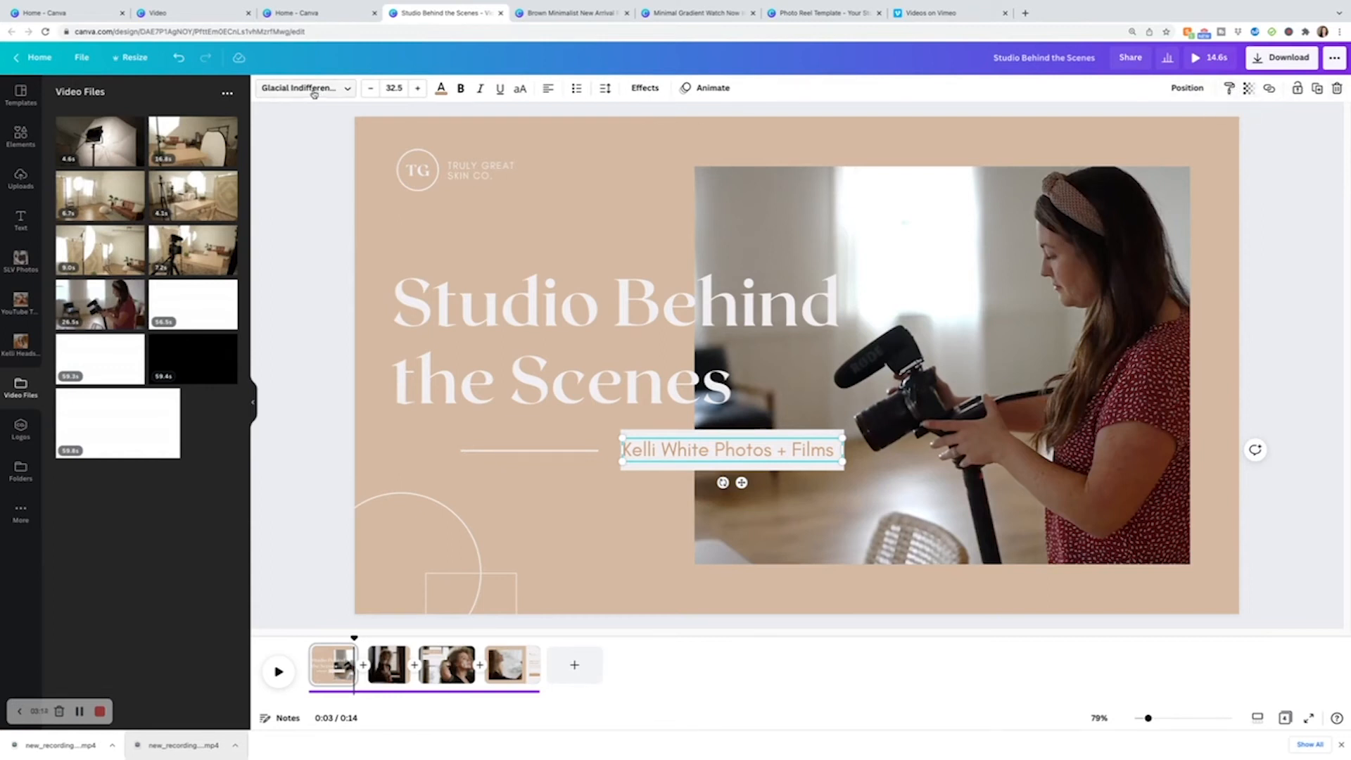
Delete the TG logo from page 1's top-left corner.
{"action": "left_click", "coordinate": [548, 384]}
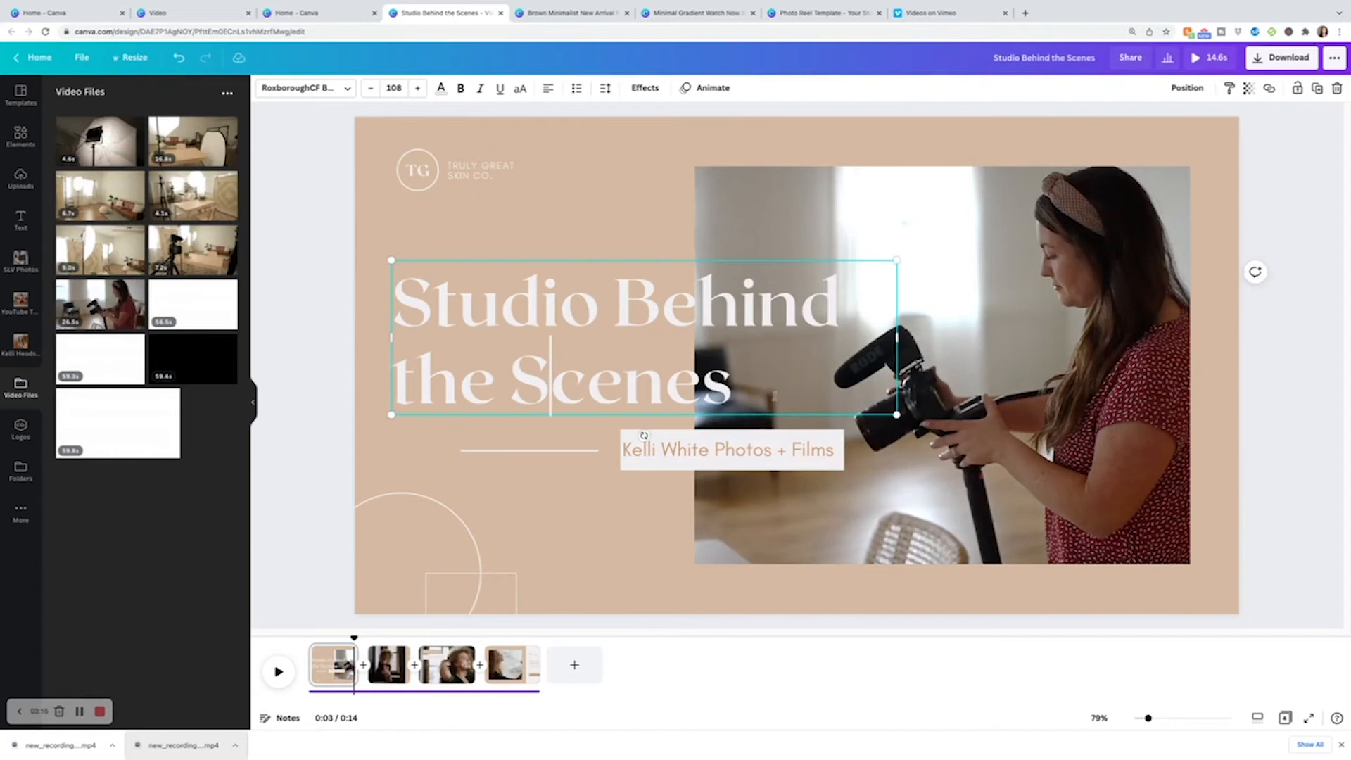
{"action": "left_click", "coordinate": [611, 192]}
{"action": "left_click", "coordinate": [504, 174]}
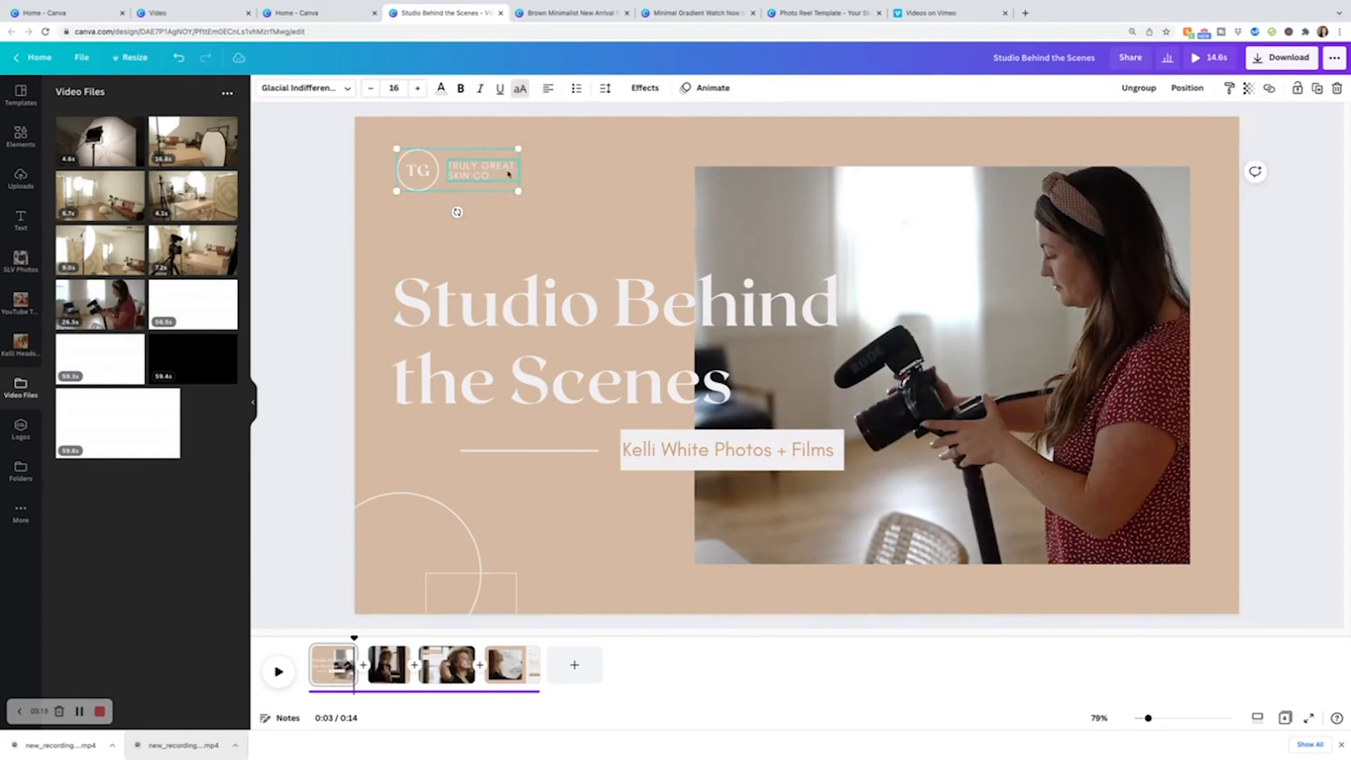
{"action": "left_click", "coordinate": [443, 187]}
{"action": "key", "text": "Delete"}
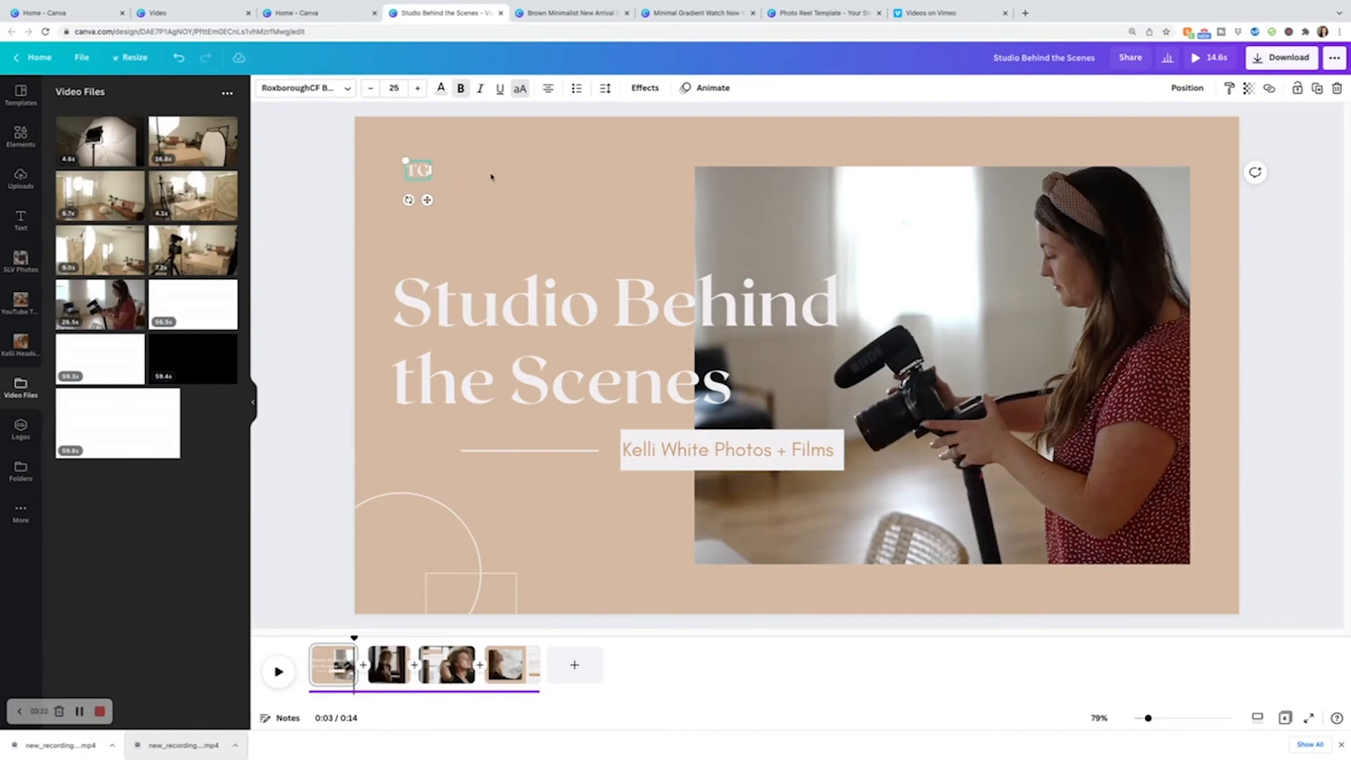
{"action": "key", "text": "Delete"}
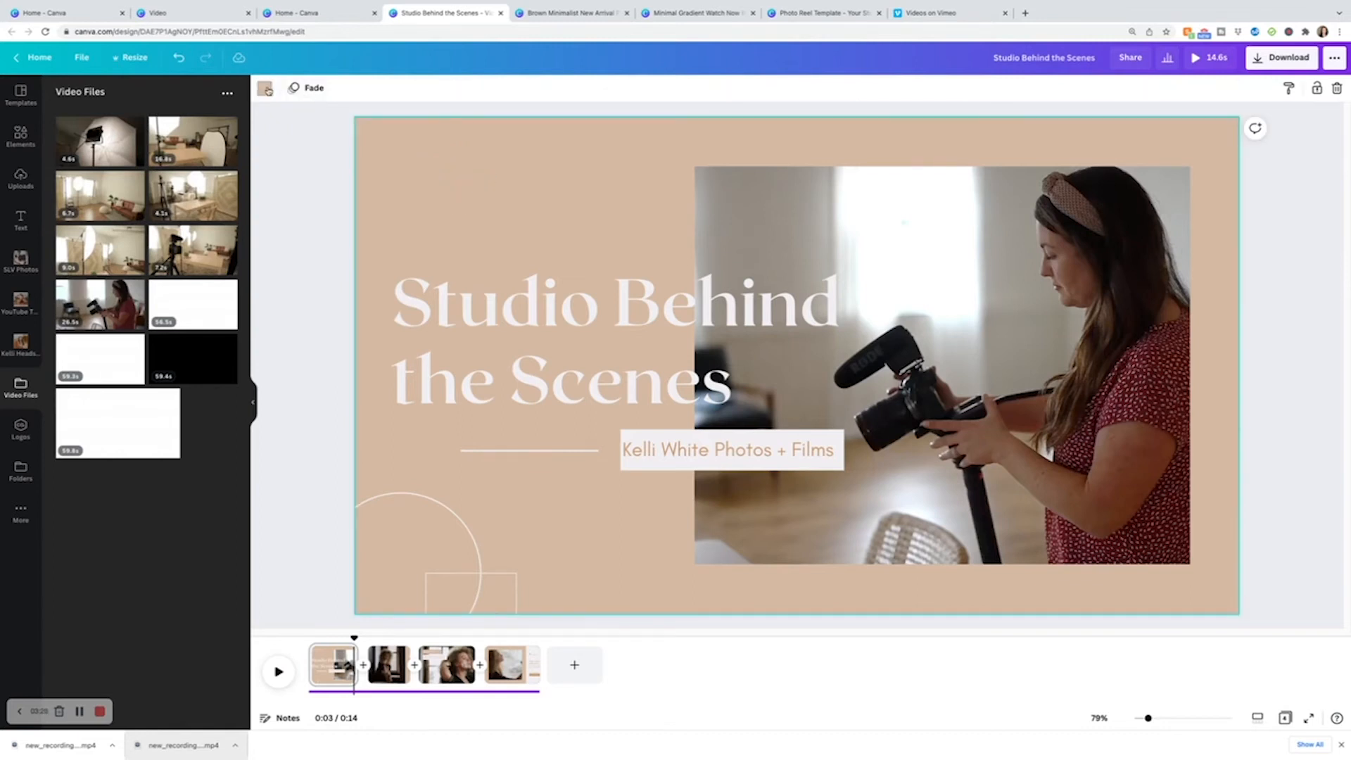
Change page 1's background to the light pink brand color.
{"action": "left_click", "coordinate": [266, 89]}
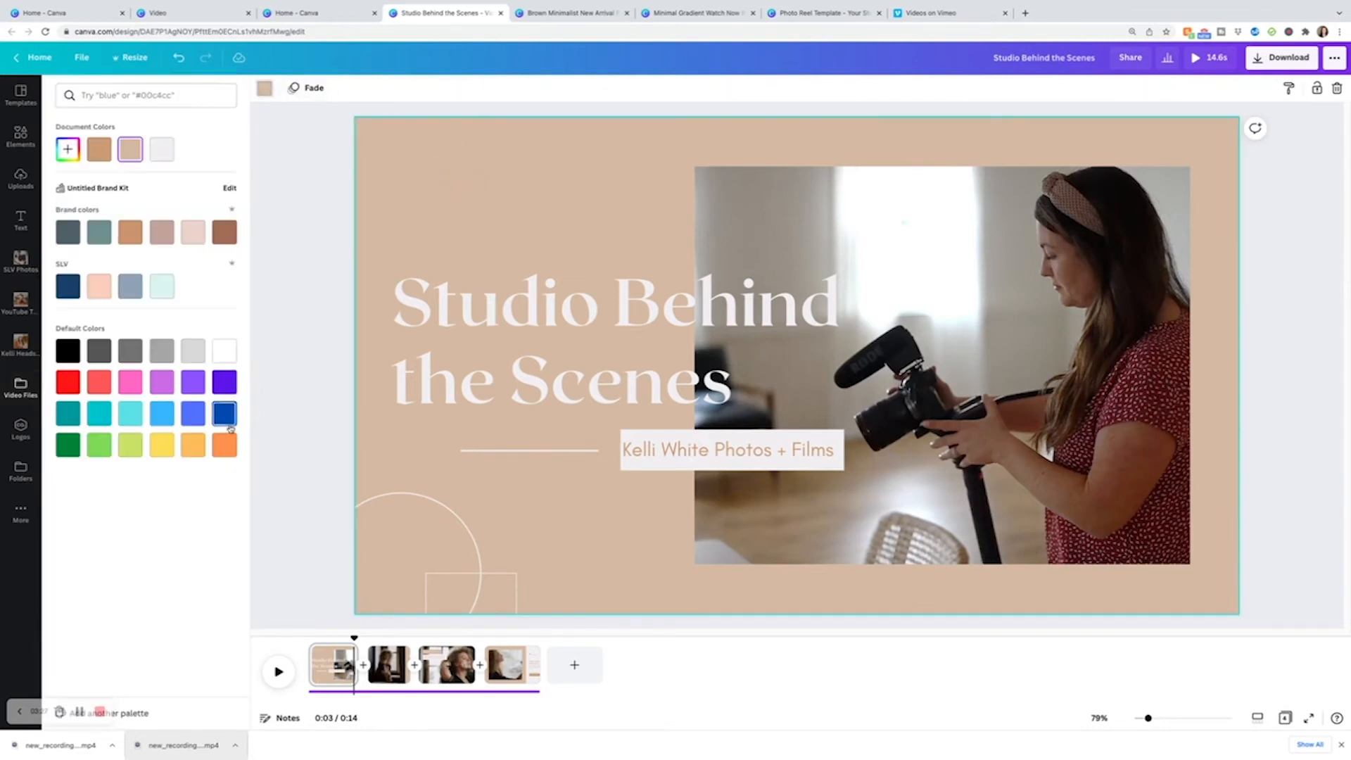
{"action": "left_click", "coordinate": [193, 231]}
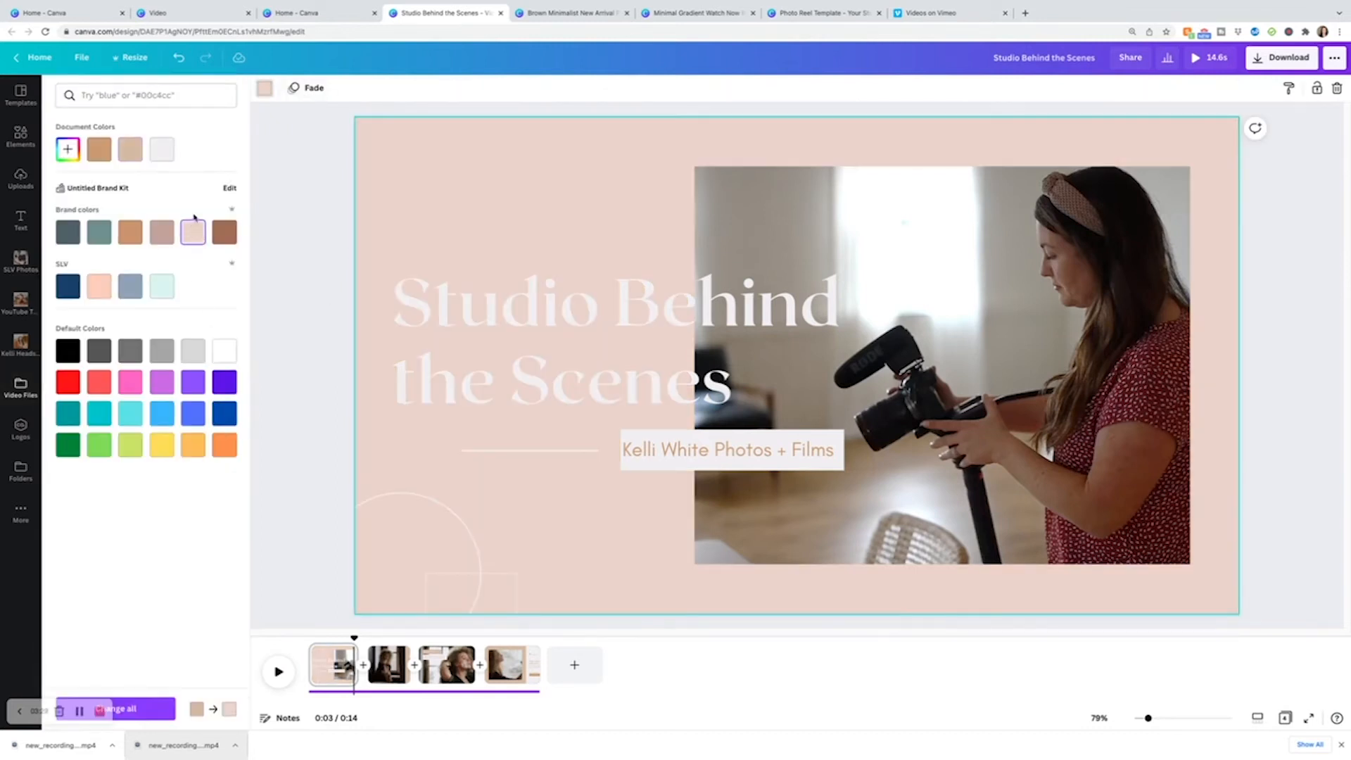
Restyle the heading in a brown sans-serif font matching the subtitle.
{"action": "left_click", "coordinate": [762, 395]}
{"action": "left_click", "coordinate": [763, 395]}
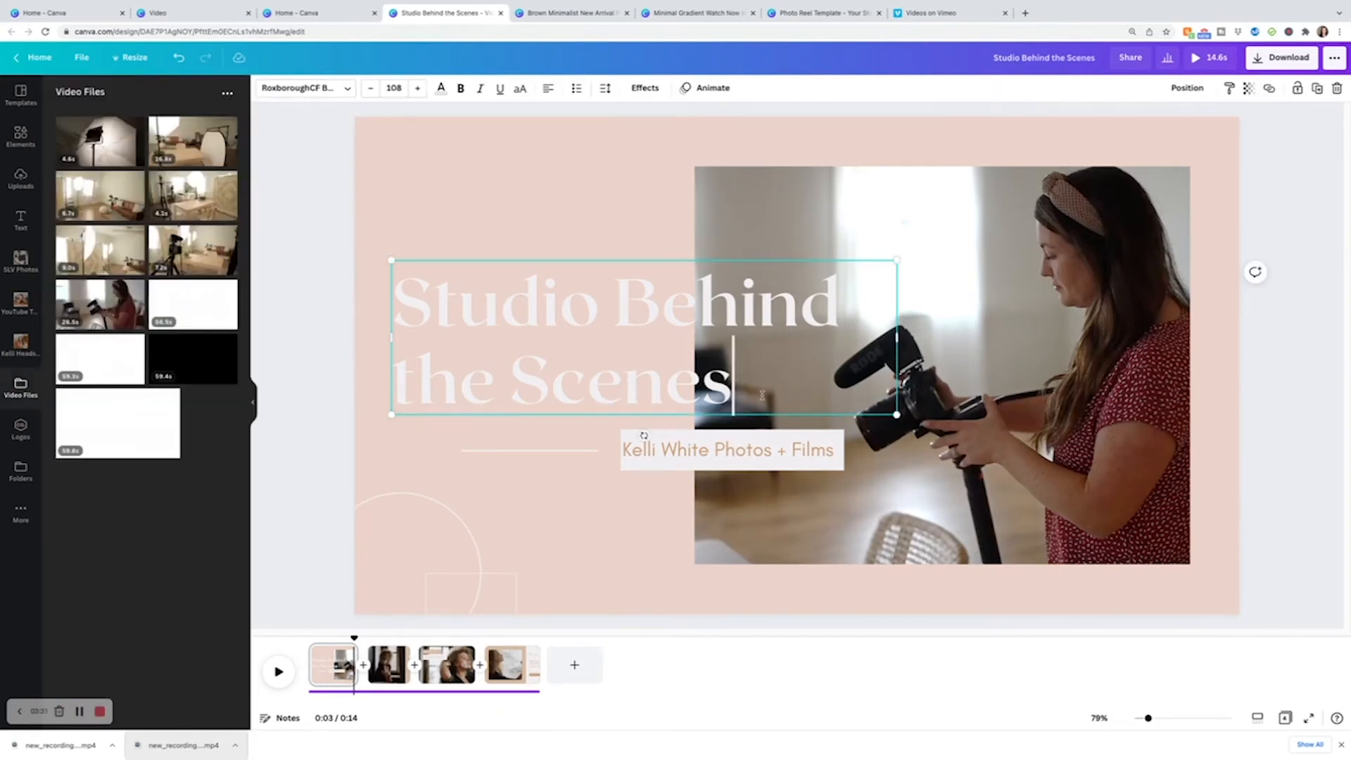
{"action": "left_click_drag", "start_coordinate": [738, 386], "coordinate": [398, 293]}
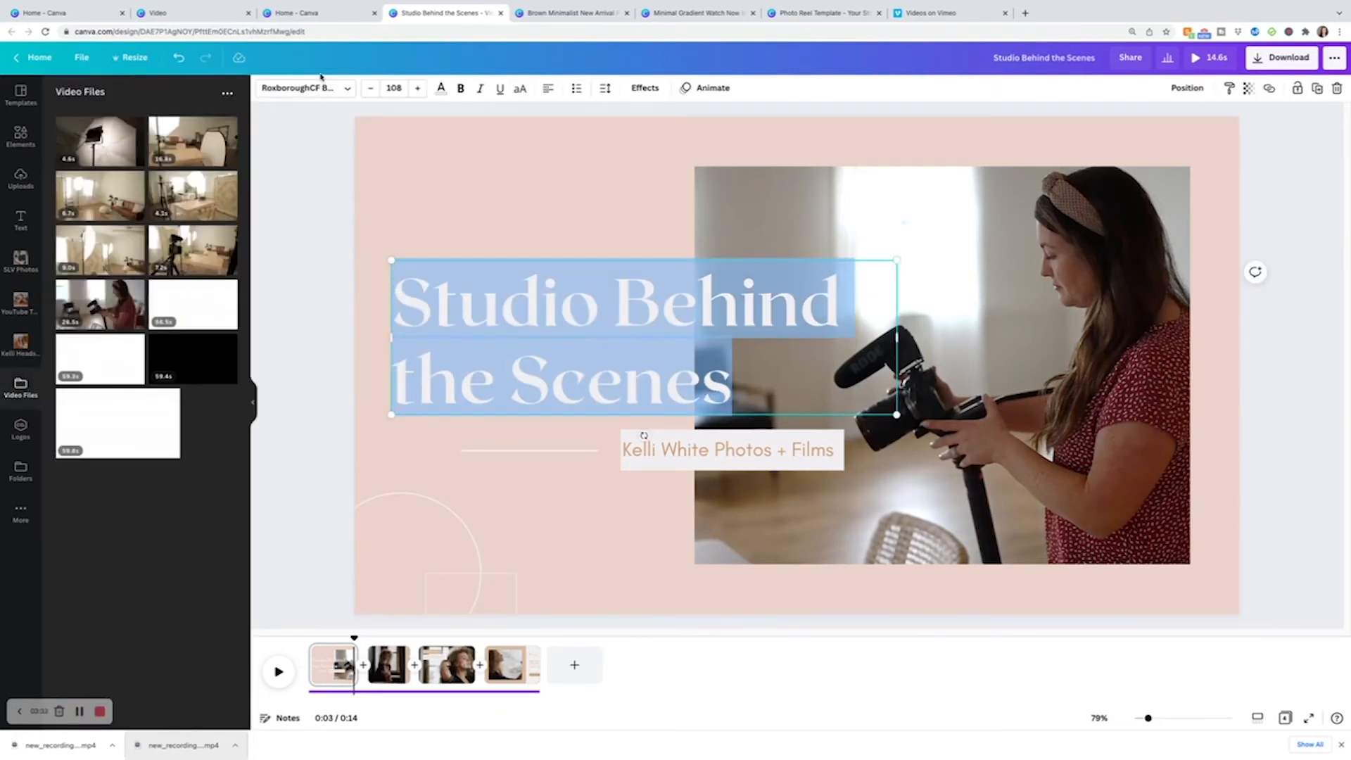
{"action": "left_click", "coordinate": [644, 443]}
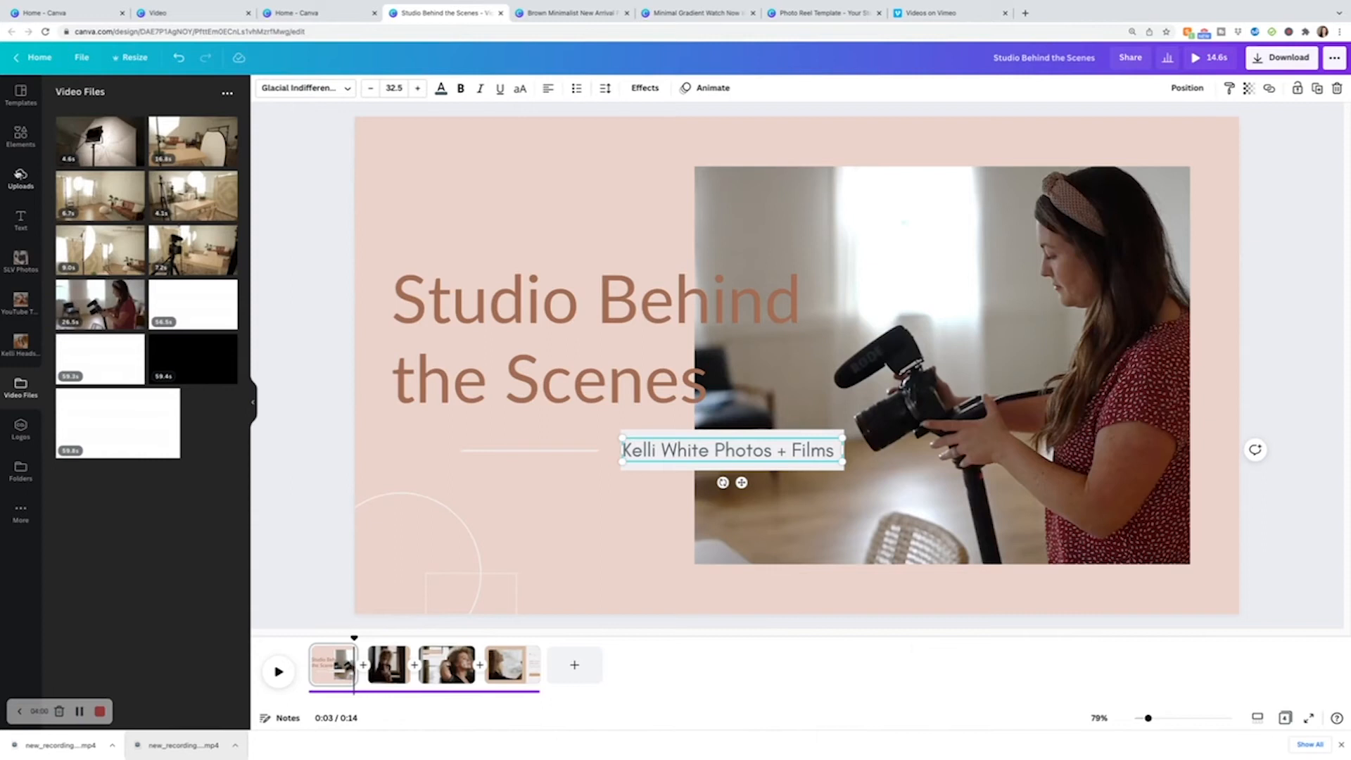
Add the round teal business logo from Uploads and shrink it into page 1's top-left corner.
{"action": "left_click", "coordinate": [21, 178]}
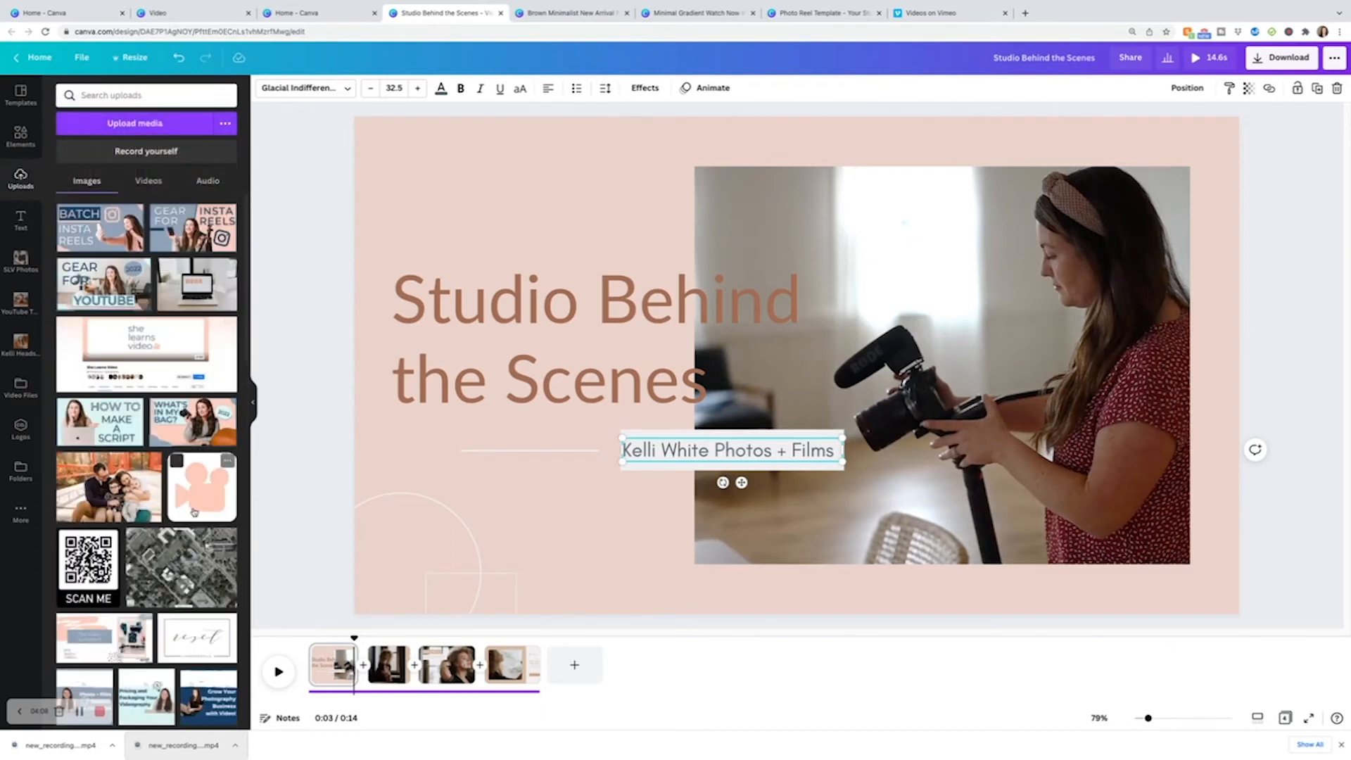
{"action": "scroll", "coordinate": [194, 512], "scroll_direction": "down", "scroll_amount": 10}
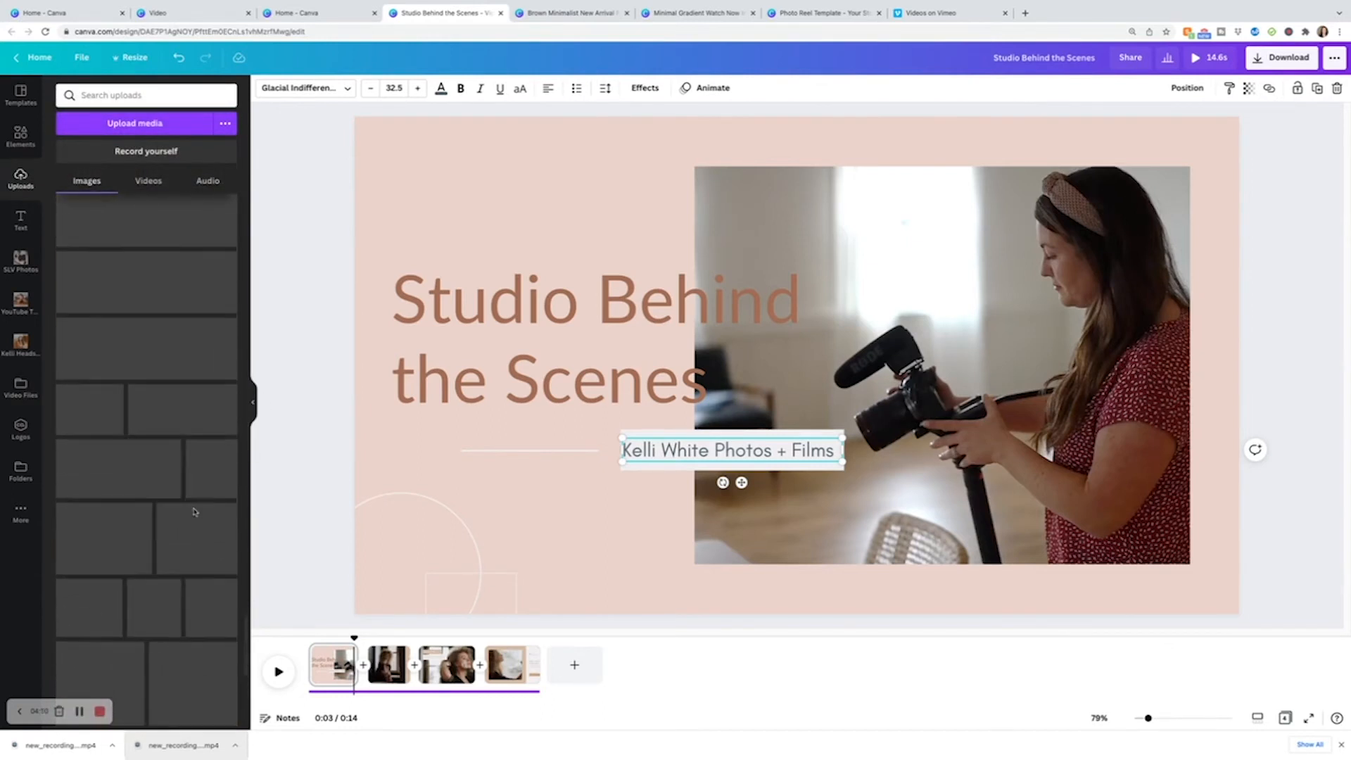
{"action": "scroll", "coordinate": [194, 513], "scroll_direction": "down", "scroll_amount": 15}
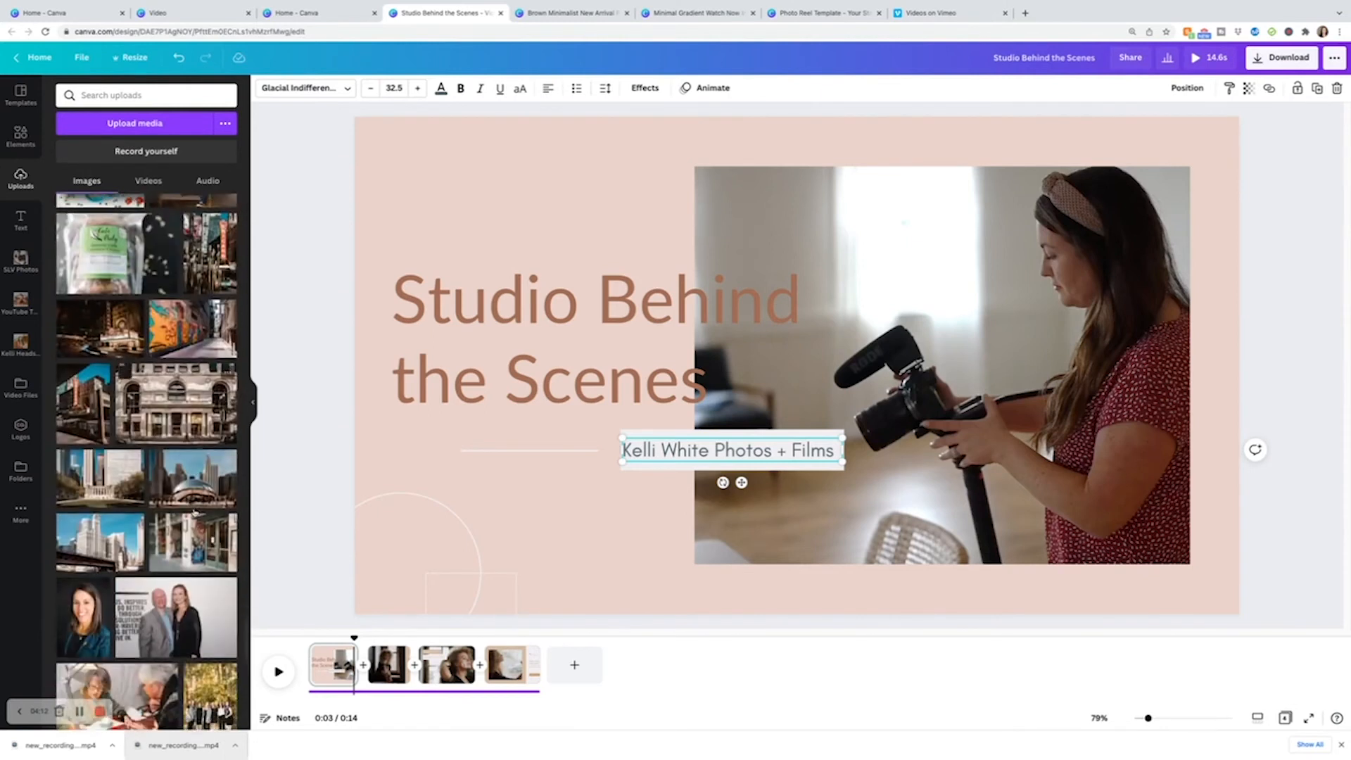
{"action": "scroll", "coordinate": [195, 513], "scroll_direction": "down", "scroll_amount": 10}
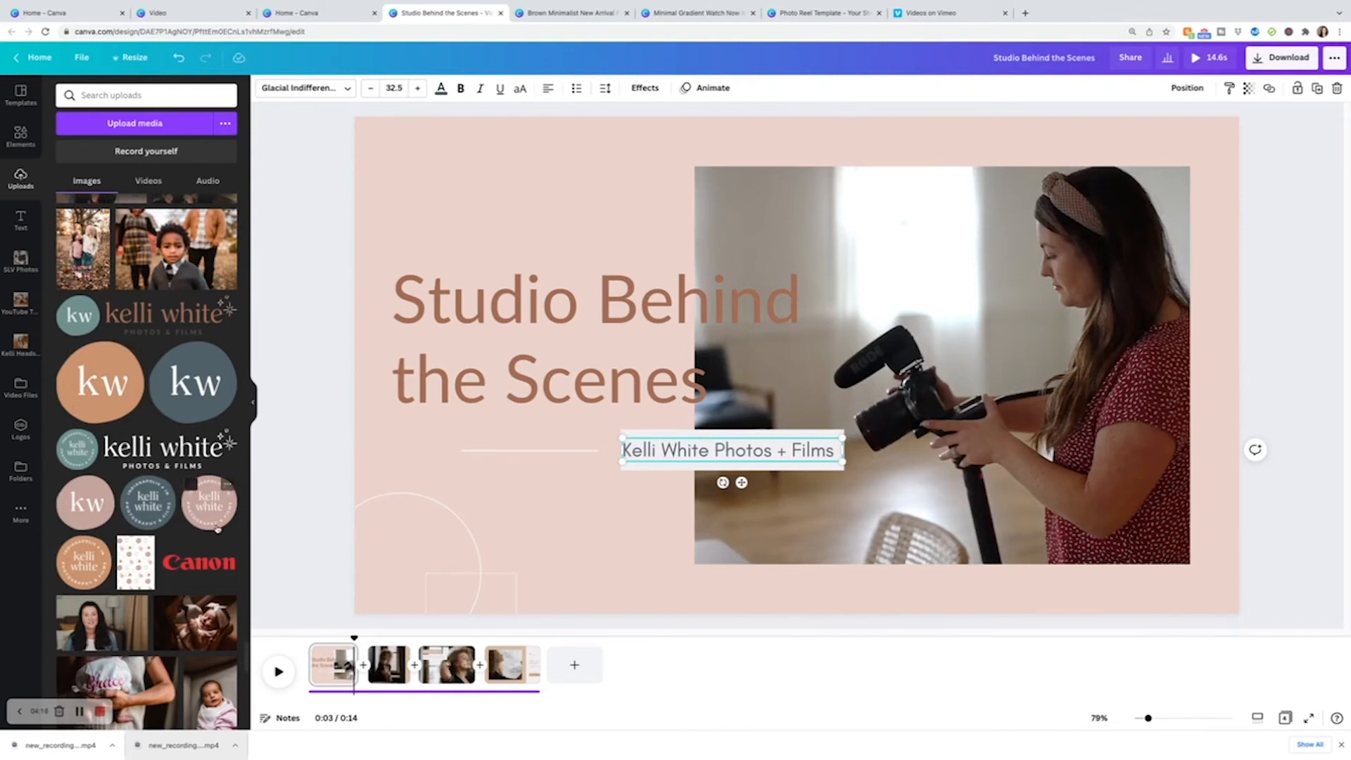
{"action": "left_click", "coordinate": [65, 437]}
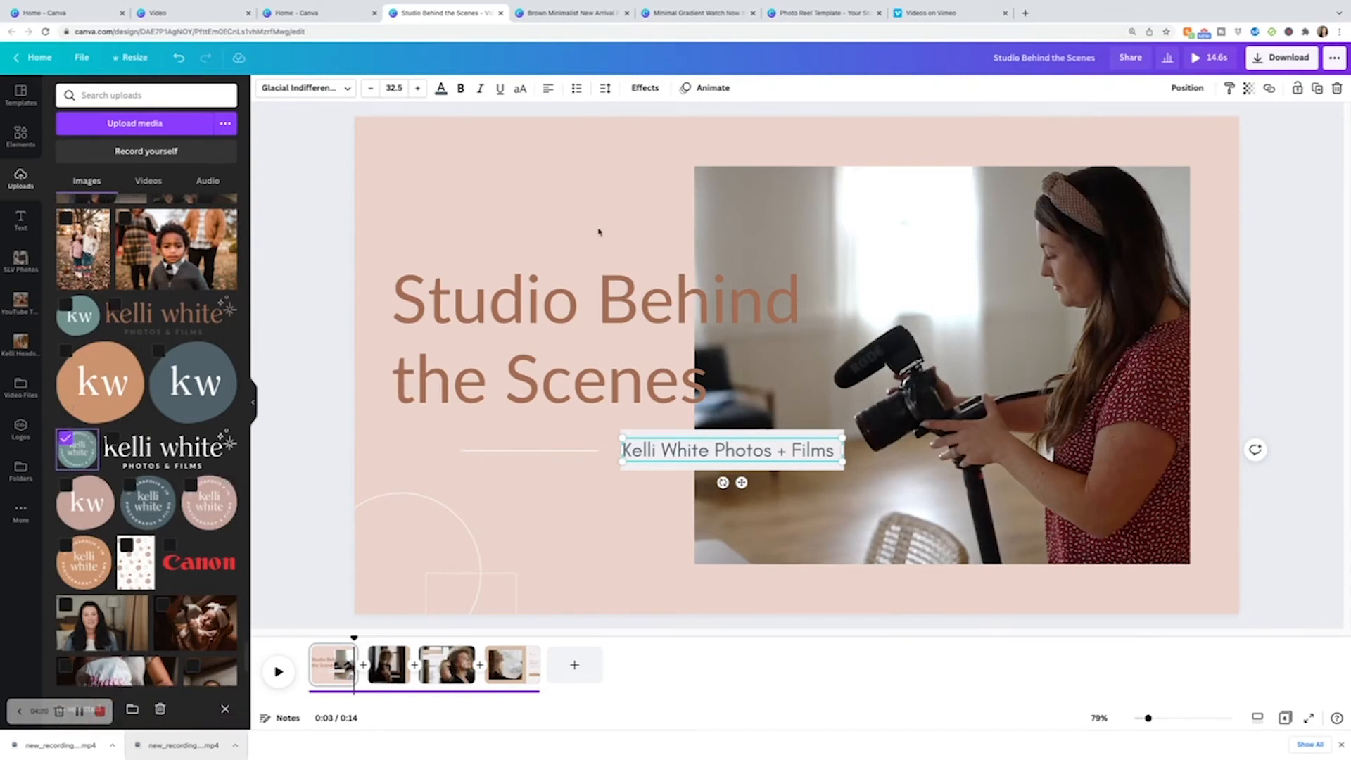
{"action": "left_click_drag", "start_coordinate": [84, 455], "coordinate": [516, 203]}
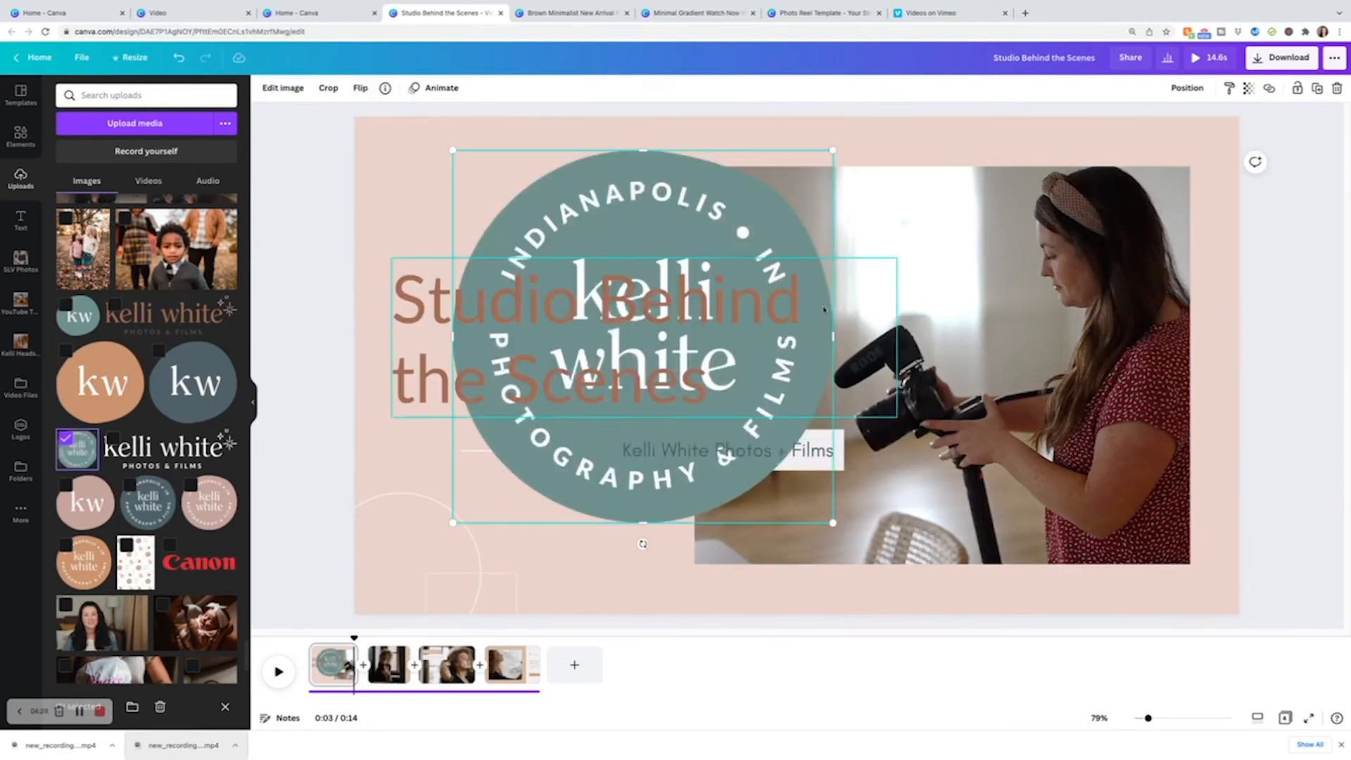
{"action": "left_click_drag", "start_coordinate": [638, 544], "coordinate": [690, 538]}
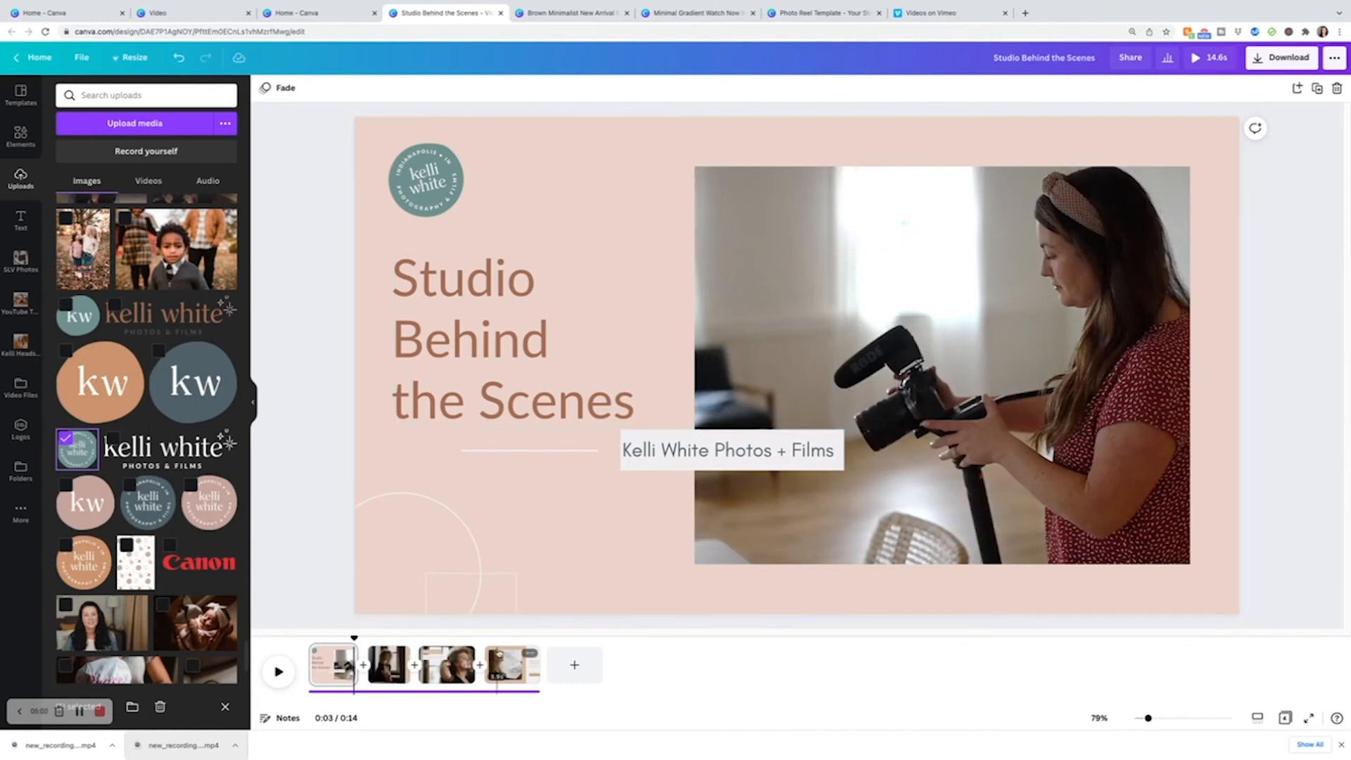
Fill page 2's circular video frame with light pink and undo the change.
{"action": "left_click", "coordinate": [389, 665]}
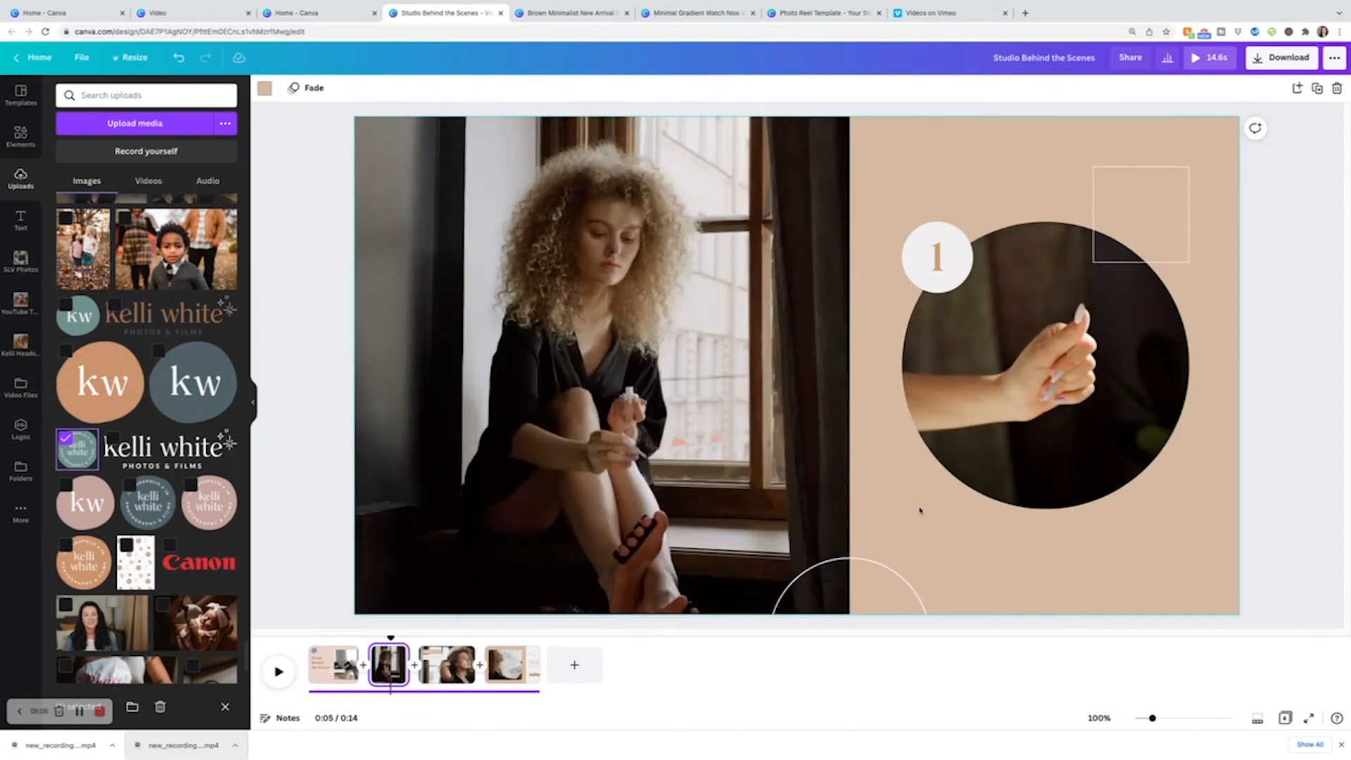
{"action": "left_click", "coordinate": [922, 504]}
{"action": "left_click", "coordinate": [264, 89]}
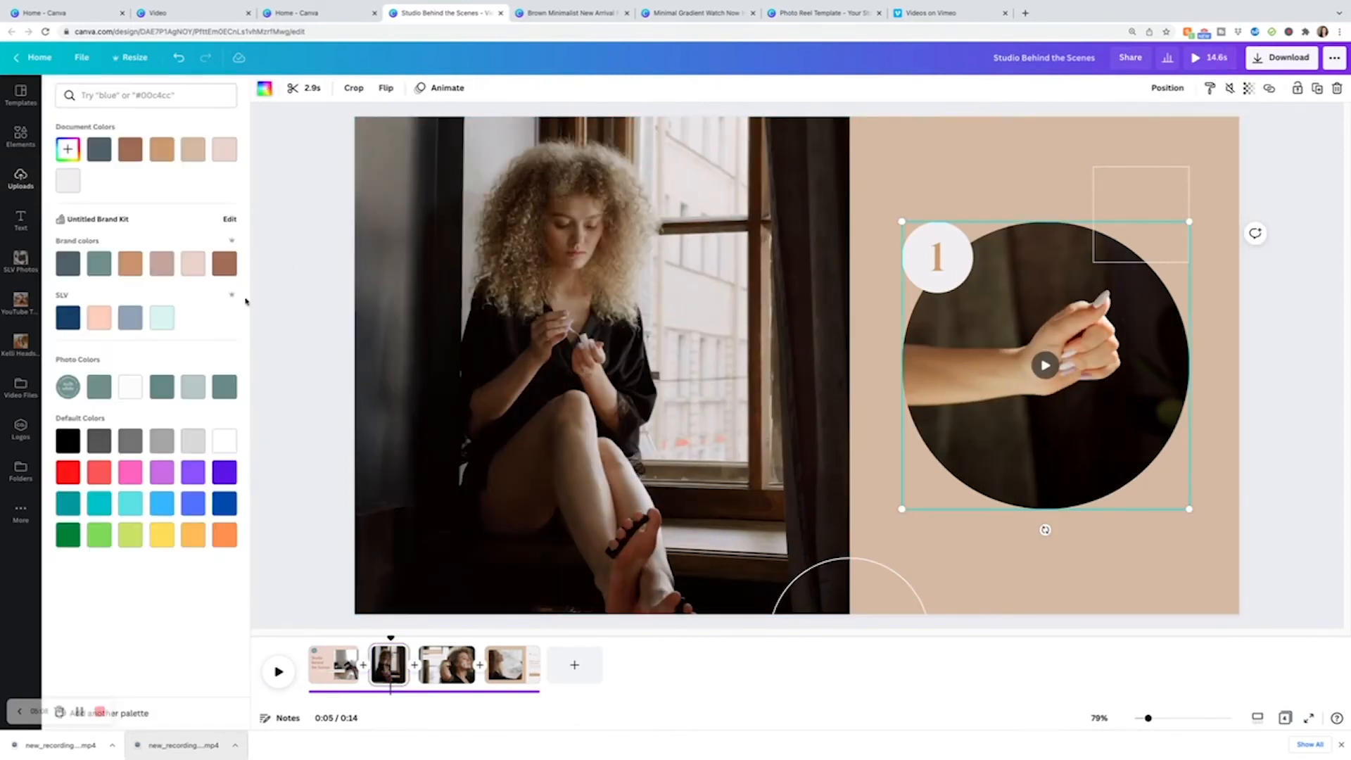
{"action": "left_click", "coordinate": [193, 264]}
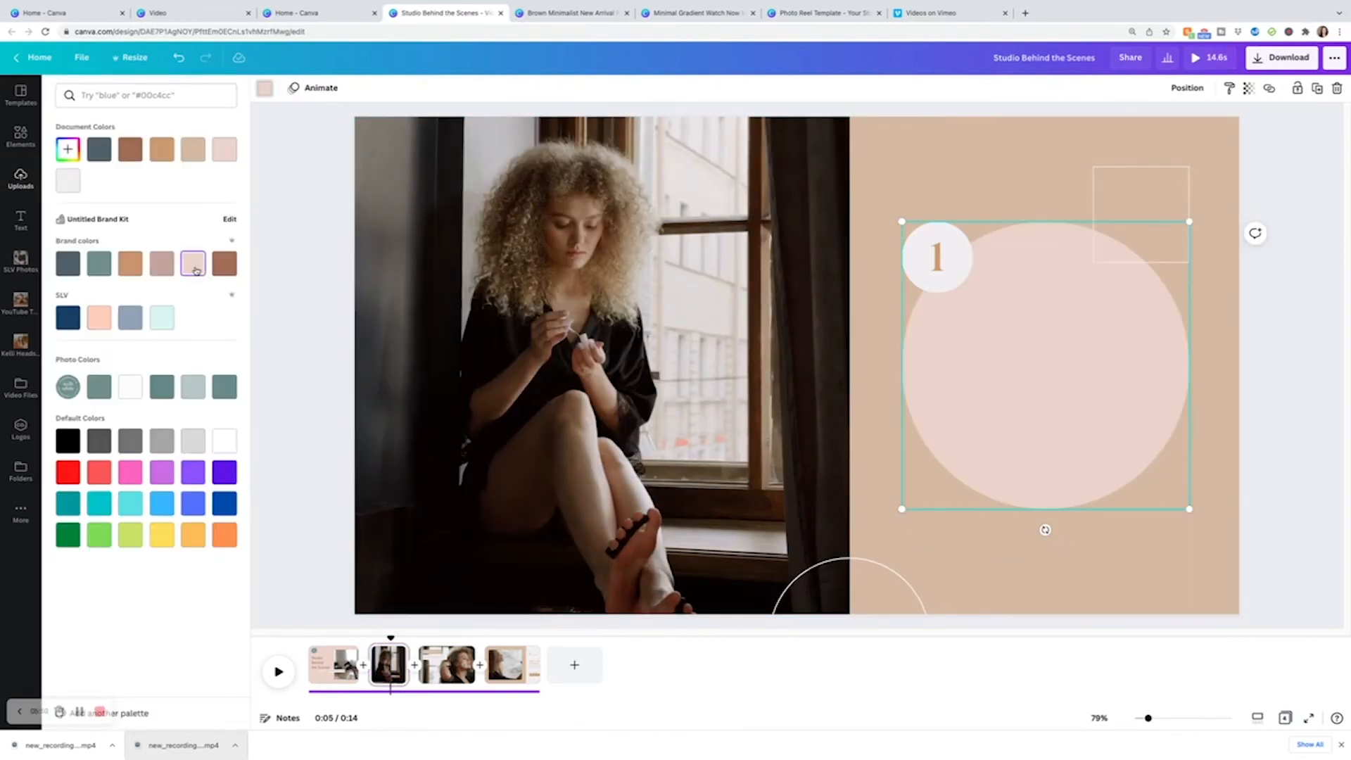
{"action": "key", "text": "ctrl+z"}
Apply the light pink brand color to page 2's background across all pages.
{"action": "left_click", "coordinate": [264, 90]}
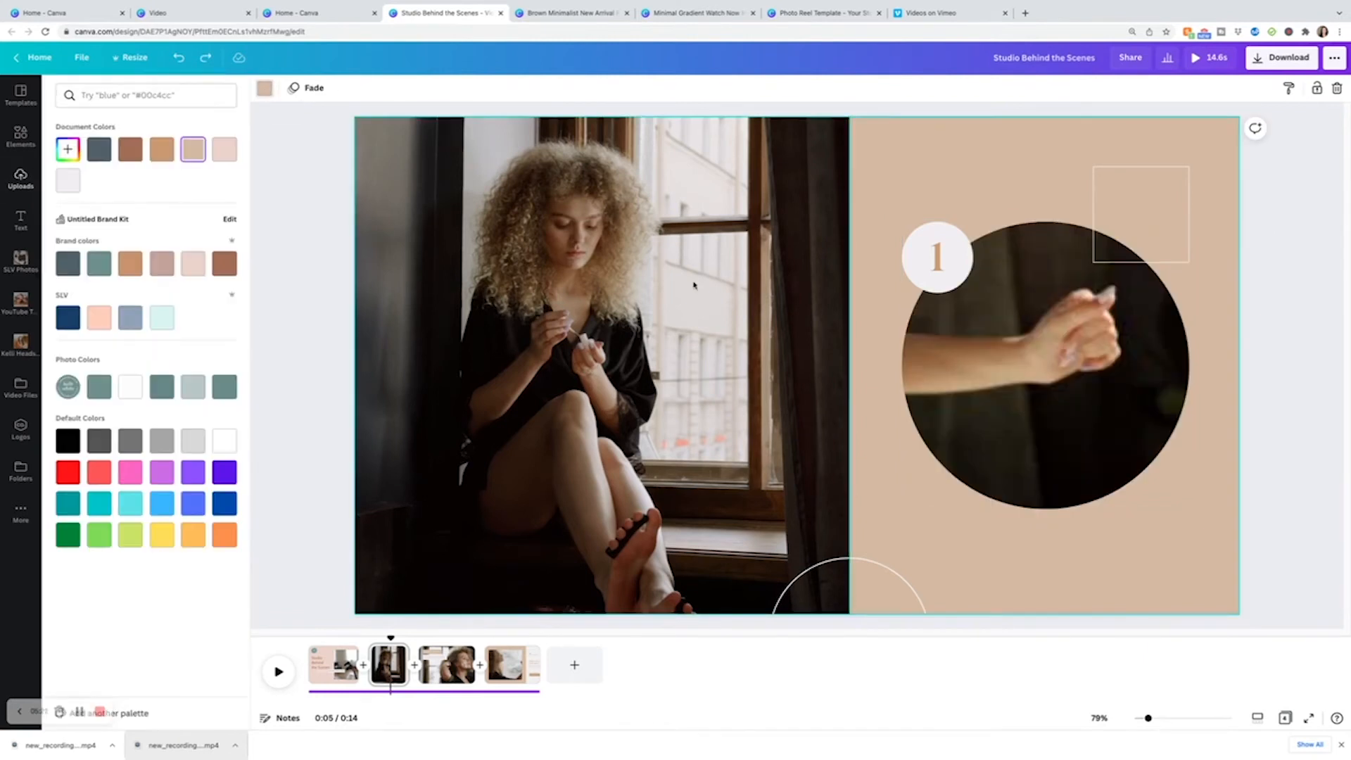
{"action": "left_click", "coordinate": [193, 267]}
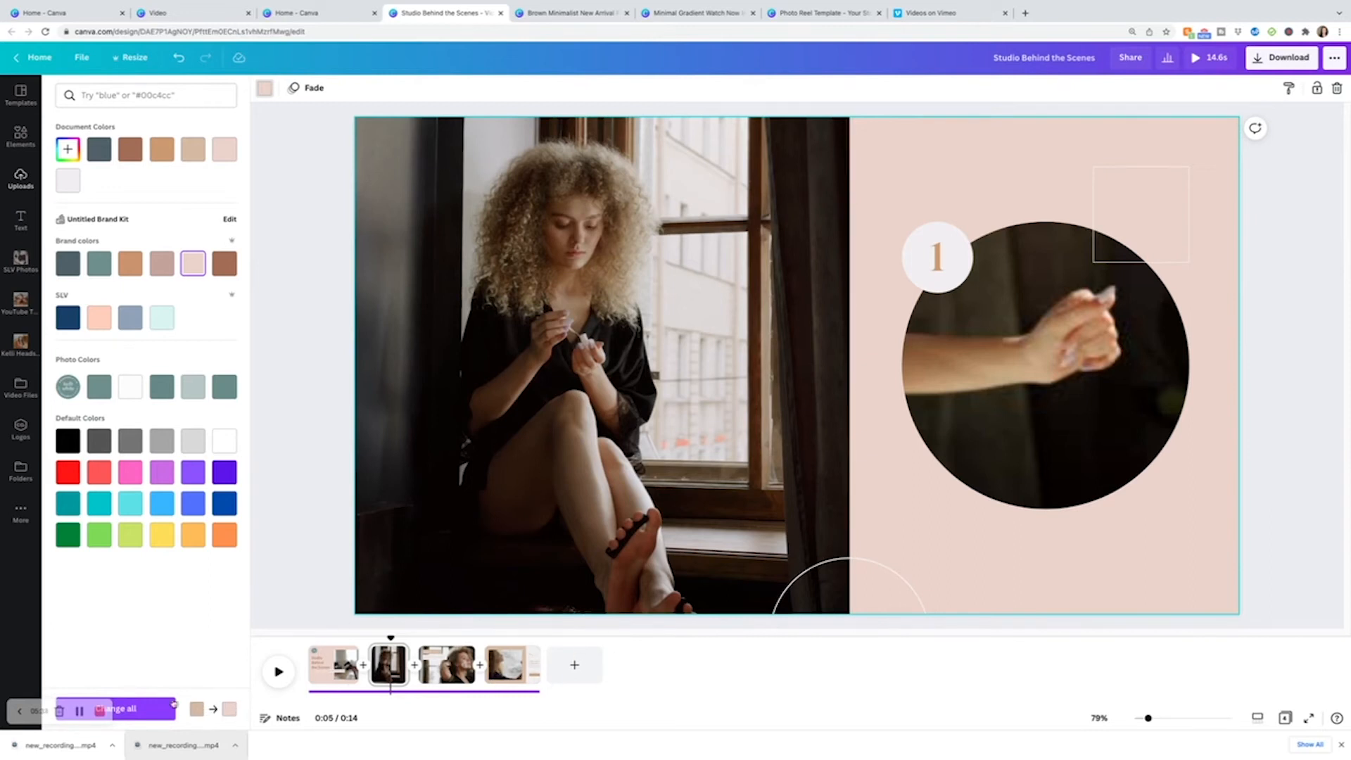
{"action": "left_click", "coordinate": [141, 709]}
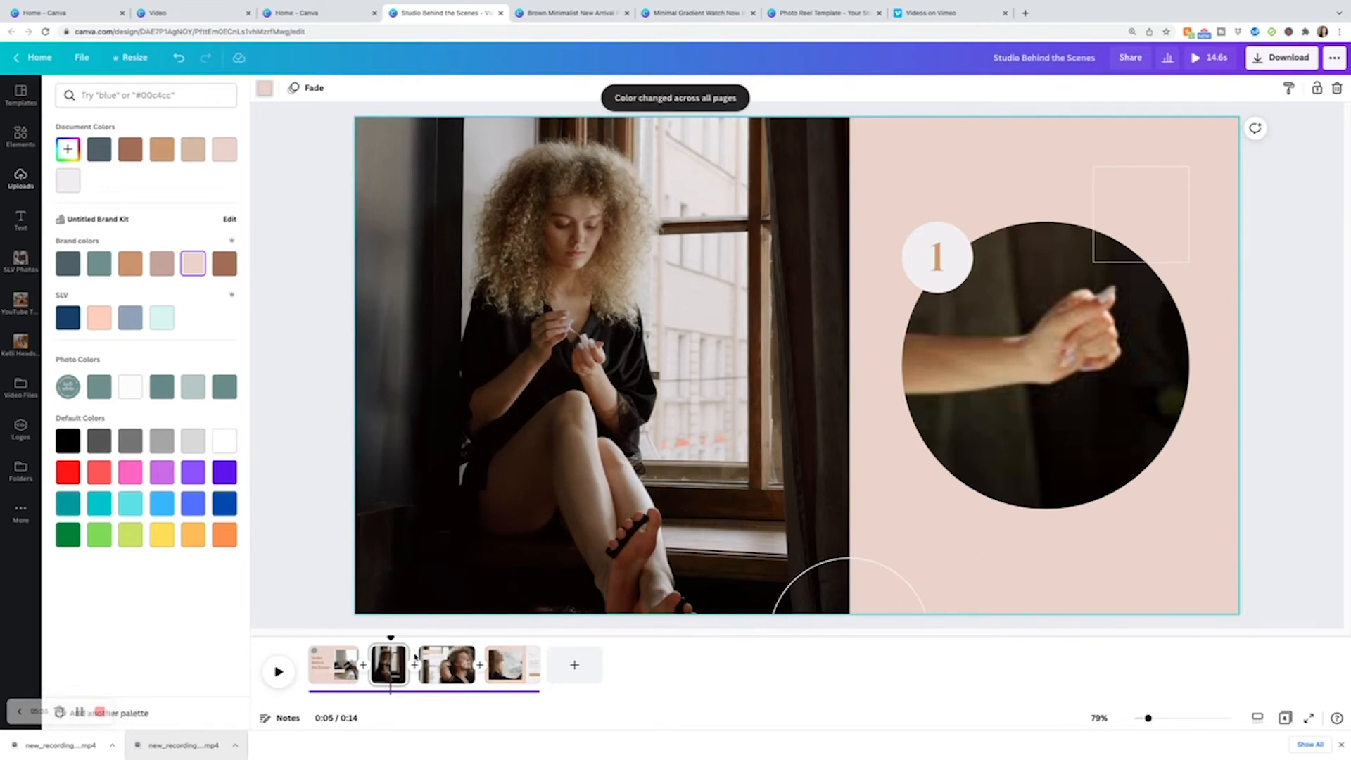
{"action": "left_click", "coordinate": [506, 651]}
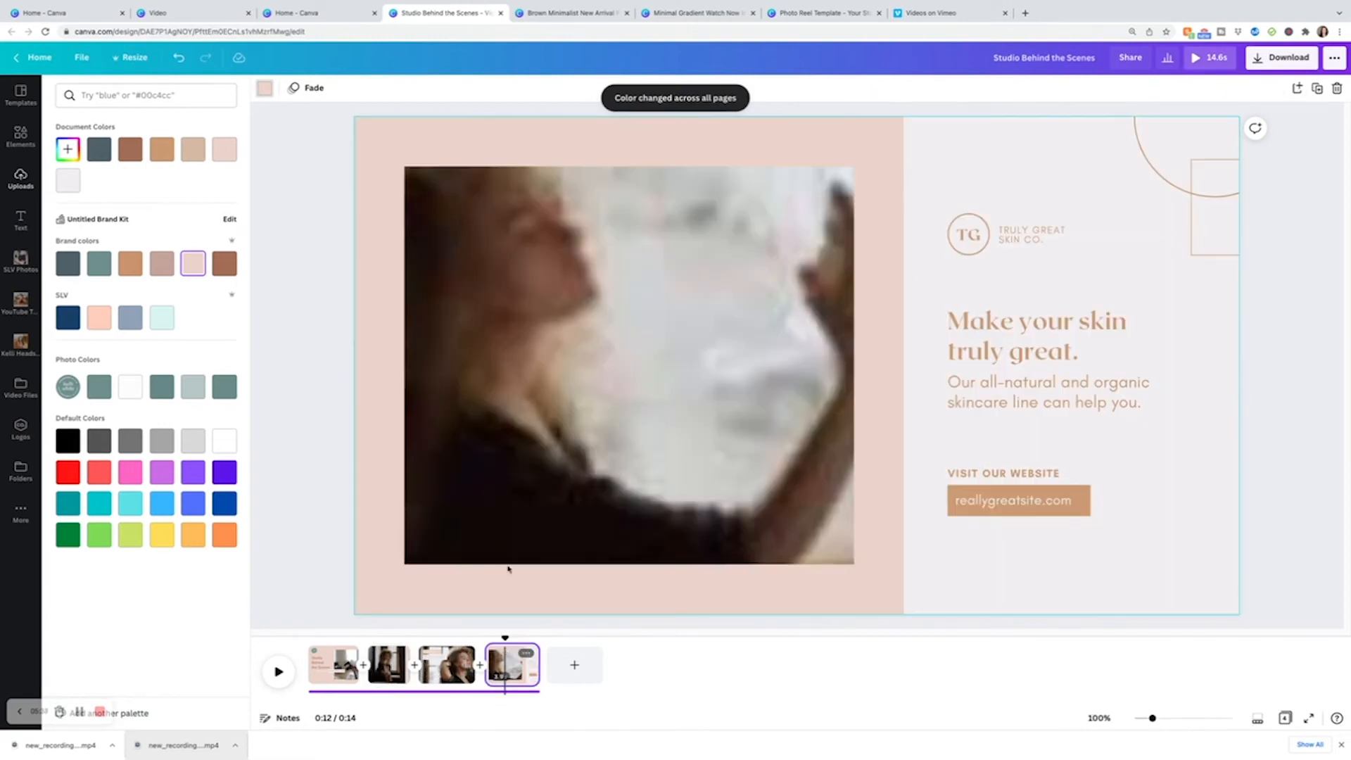
{"action": "left_click", "coordinate": [387, 665]}
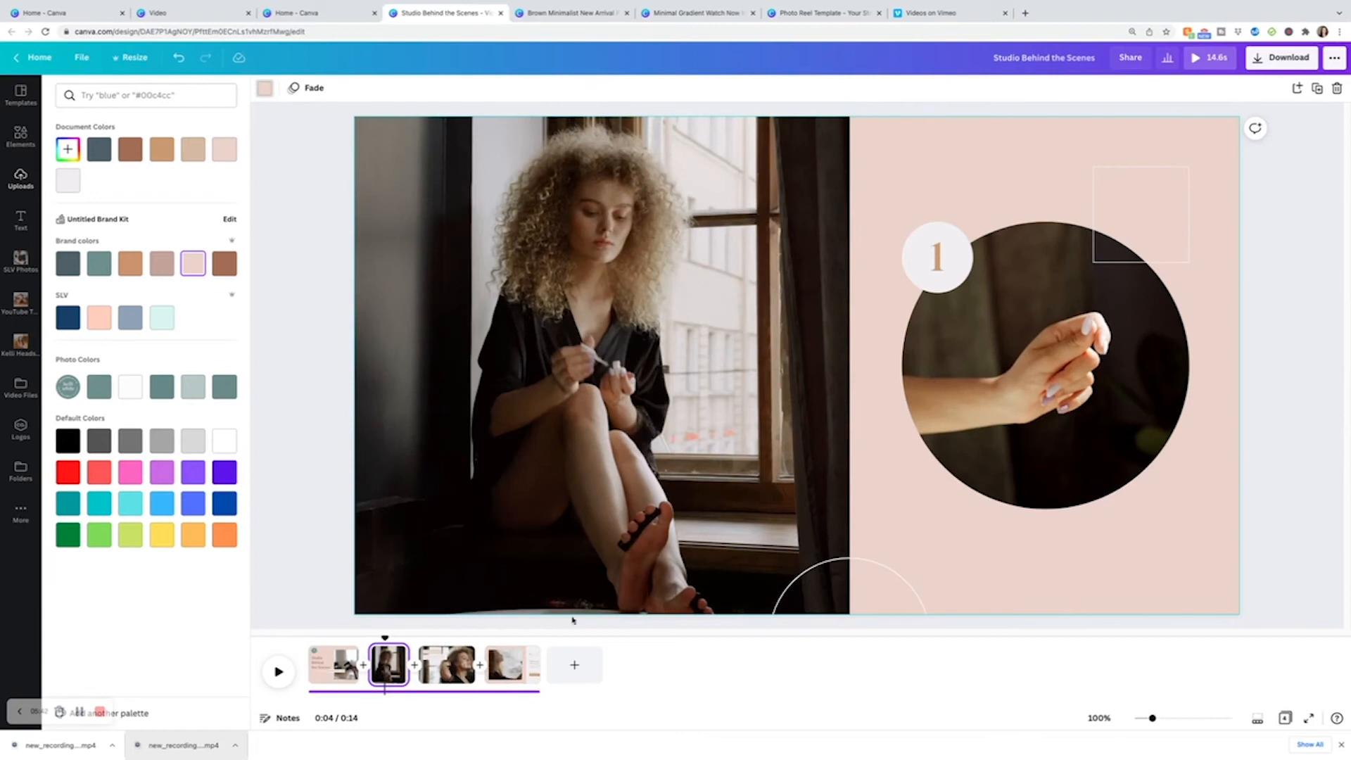
{"action": "left_click", "coordinate": [333, 665]}
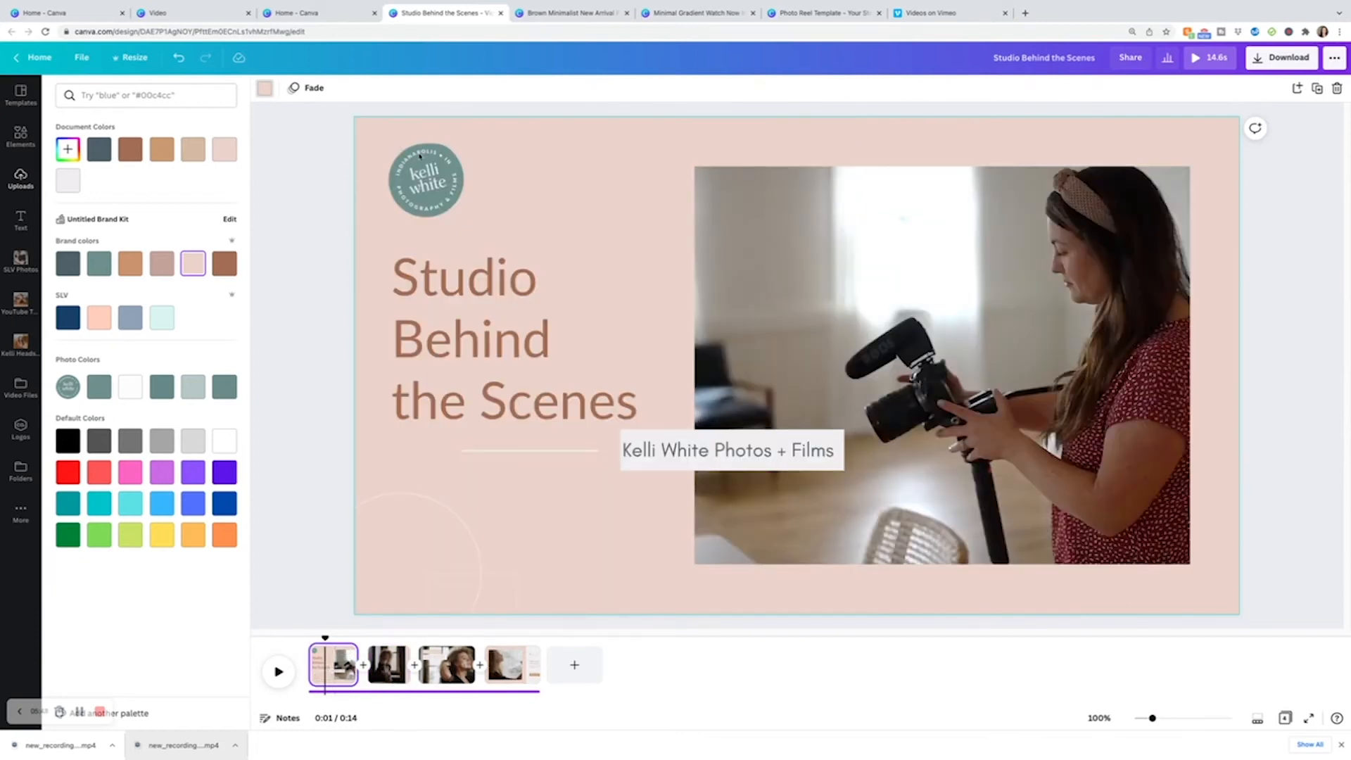
Replace page 2's left photo with the camera-on-tripod clip from Video Files and trim the page shorter.
{"action": "left_click", "coordinate": [395, 656]}
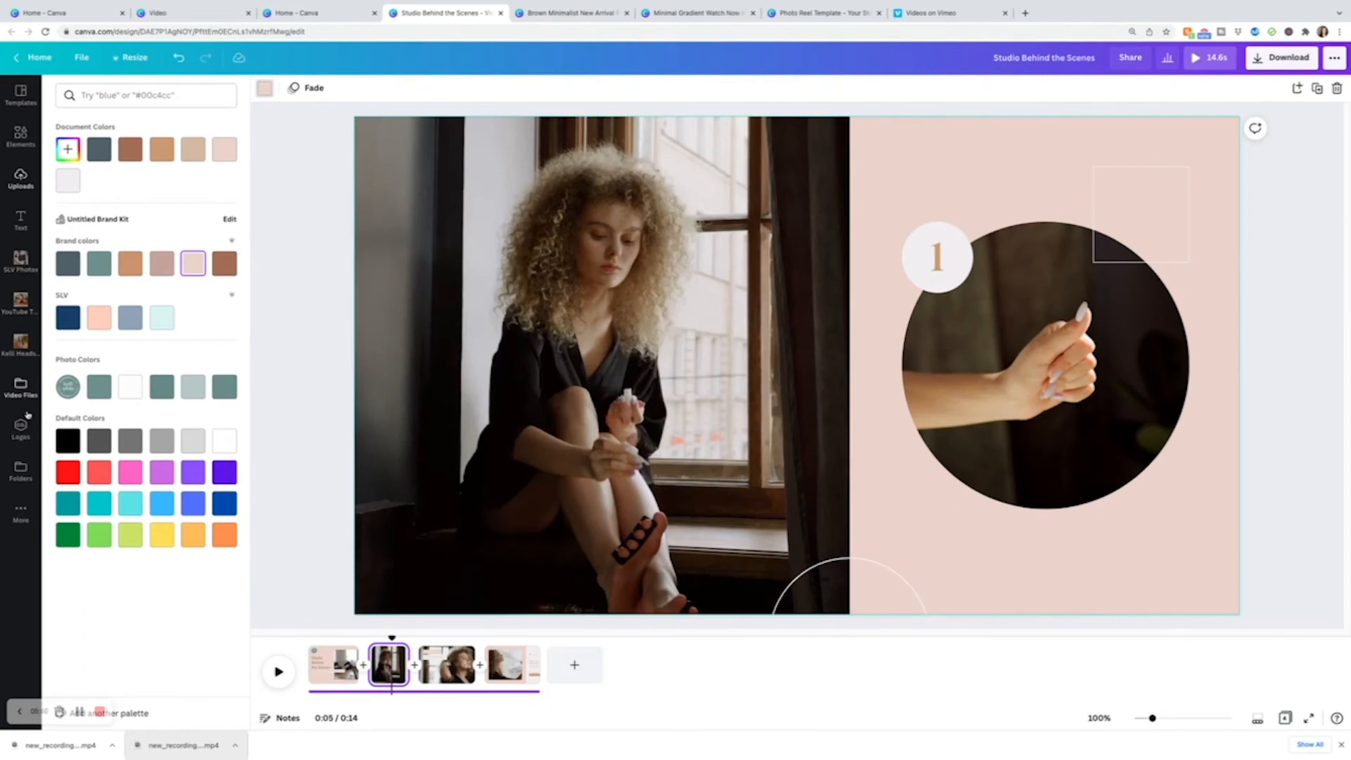
{"action": "left_click", "coordinate": [20, 387]}
{"action": "left_click_drag", "start_coordinate": [228, 233], "coordinate": [649, 260]}
{"action": "double_click", "coordinate": [651, 256]}
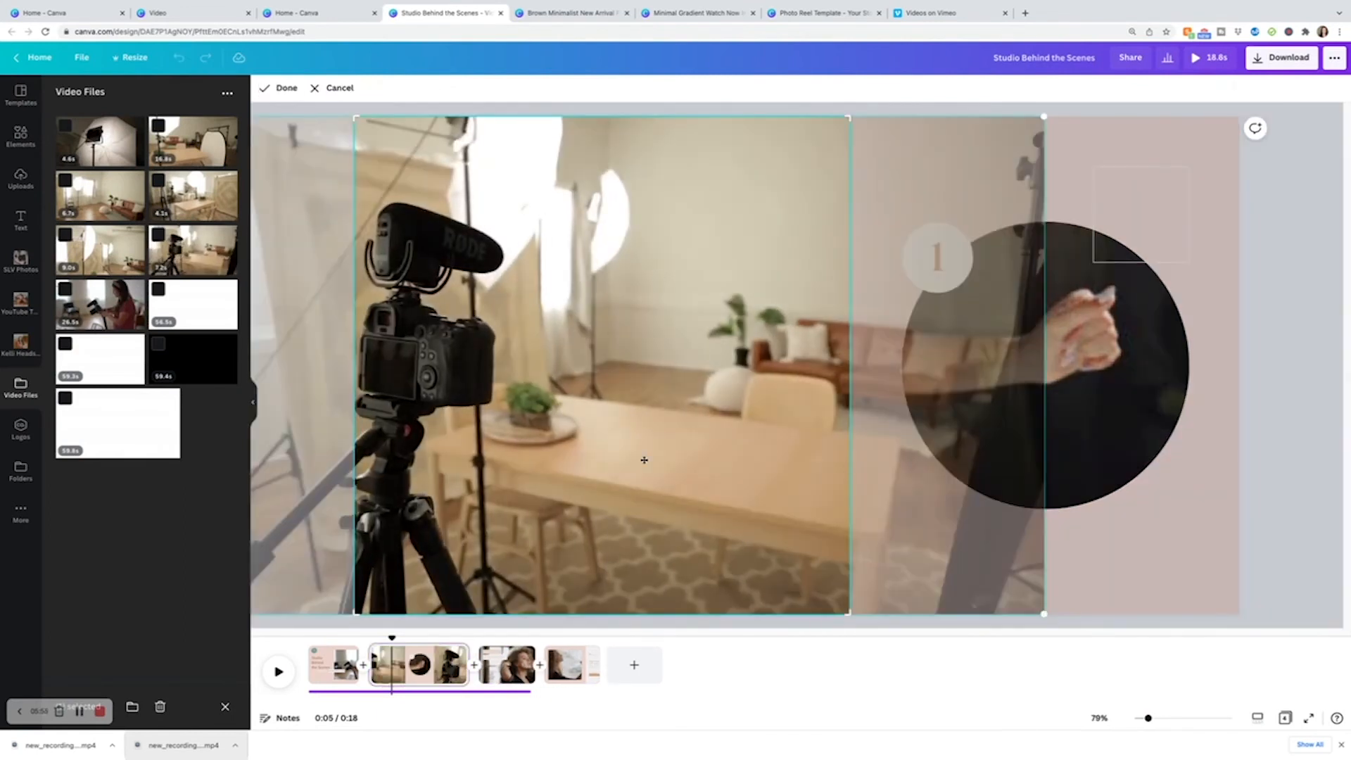
{"action": "left_click", "coordinate": [443, 666]}
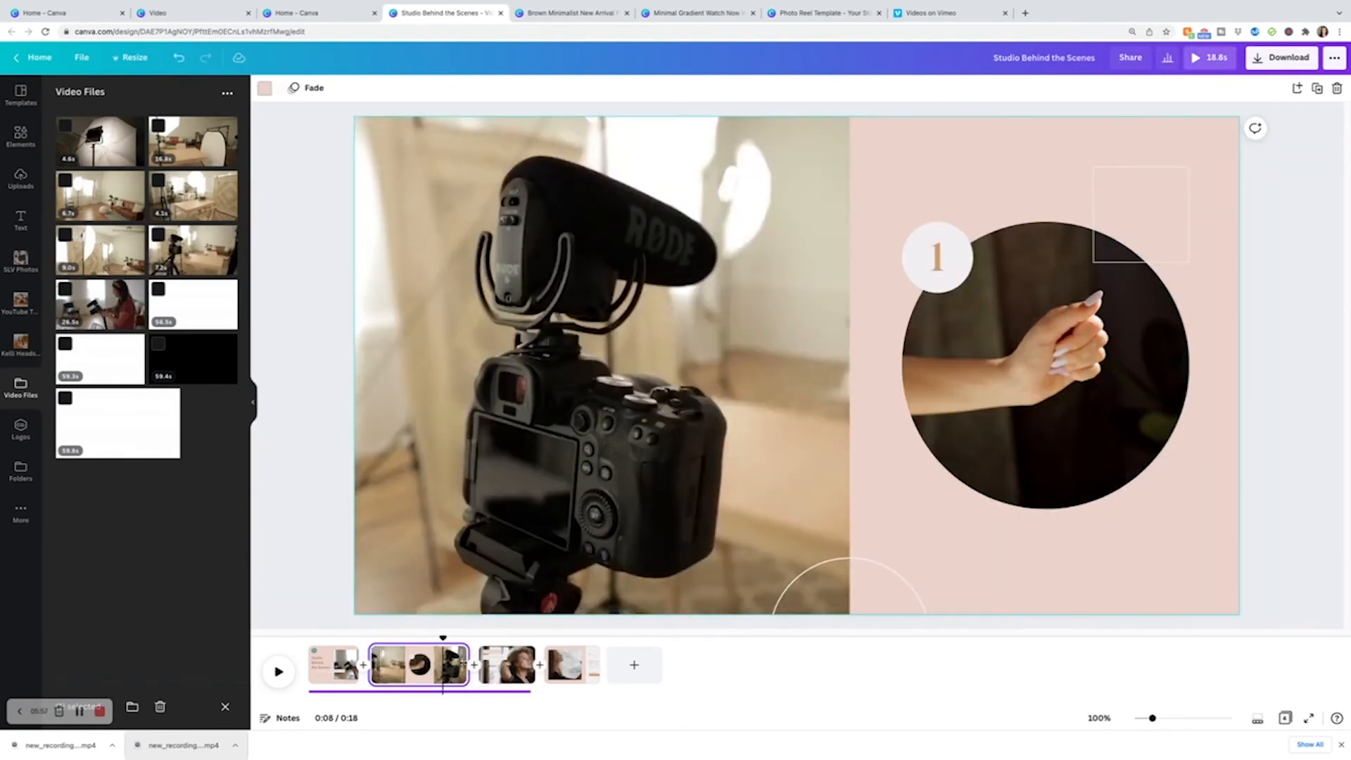
{"action": "left_click_drag", "start_coordinate": [467, 665], "coordinate": [420, 665]}
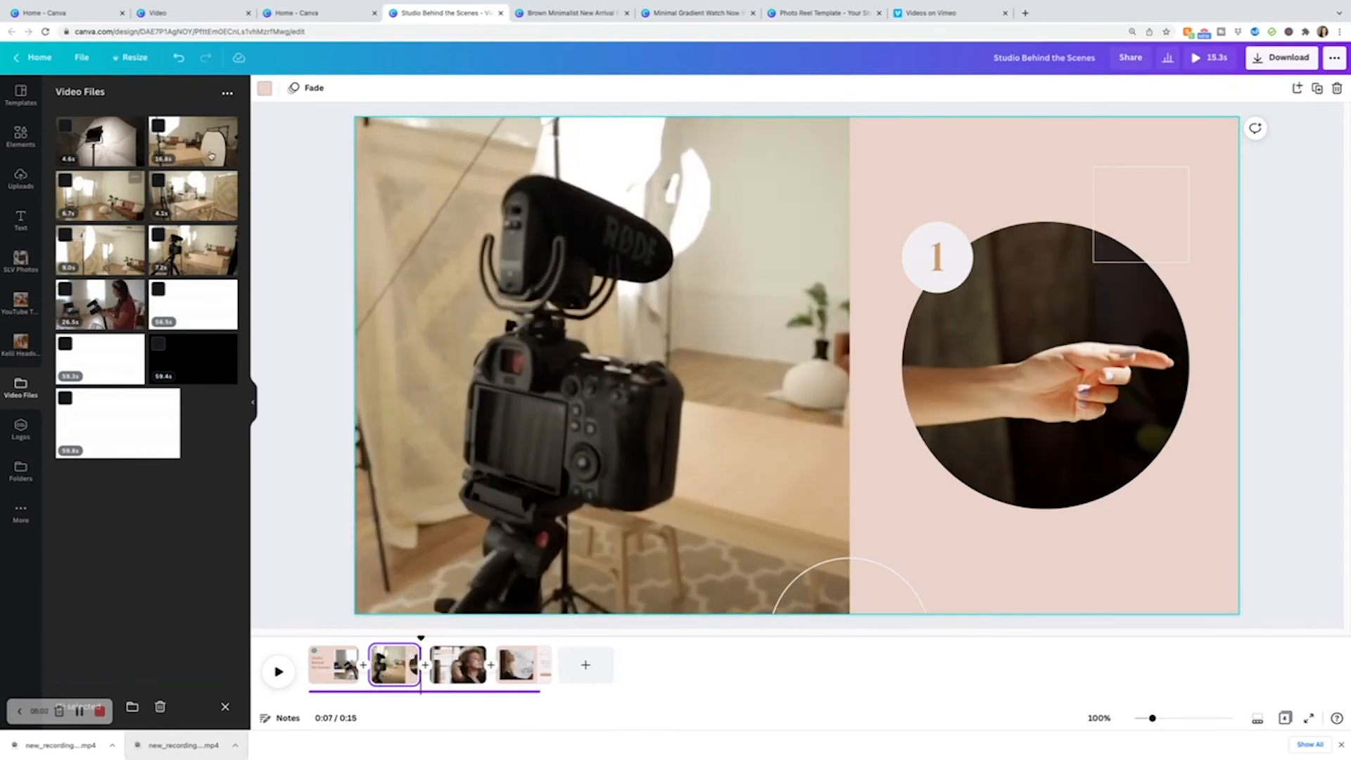
Replace page 2's circular clip with the studio room clip and trim page 2 back to its previous length.
{"action": "left_click_drag", "start_coordinate": [207, 162], "coordinate": [1082, 353]}
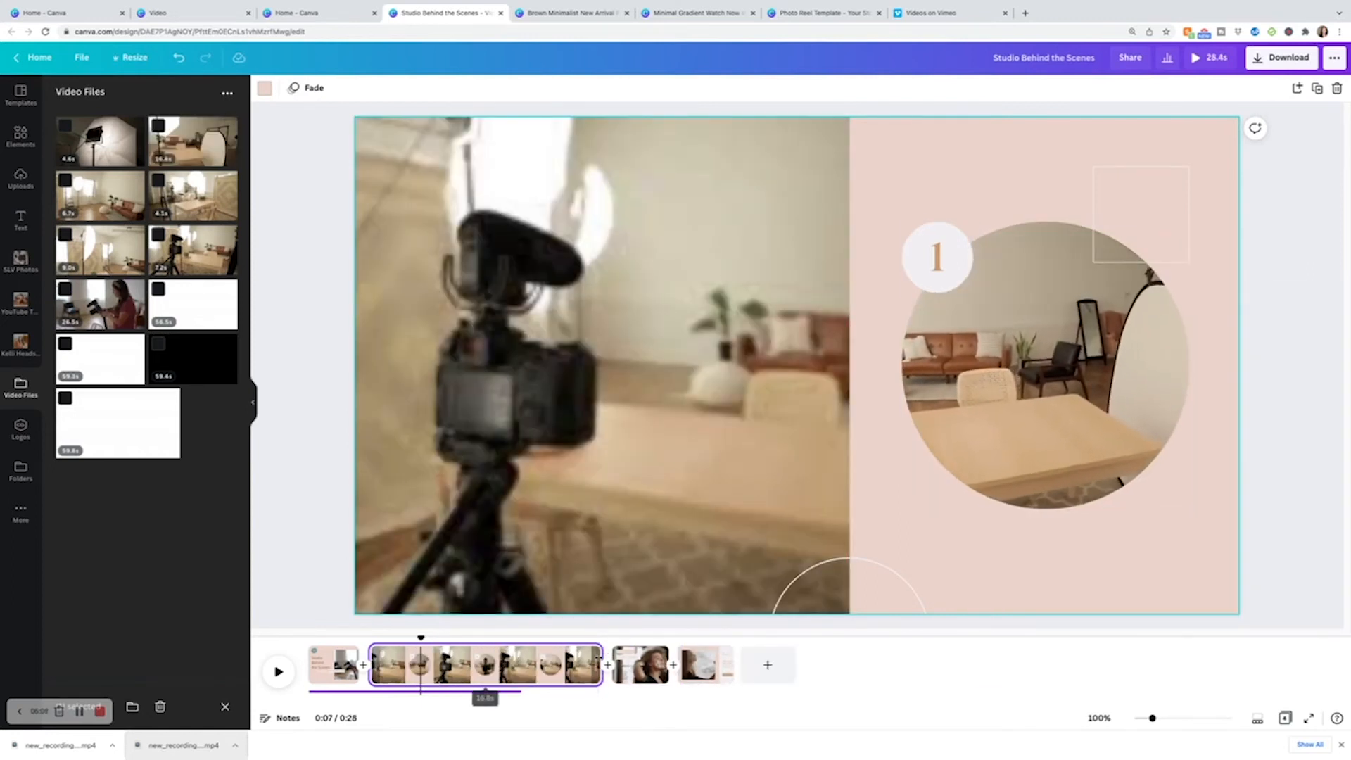
{"action": "left_click_drag", "start_coordinate": [601, 665], "coordinate": [416, 664]}
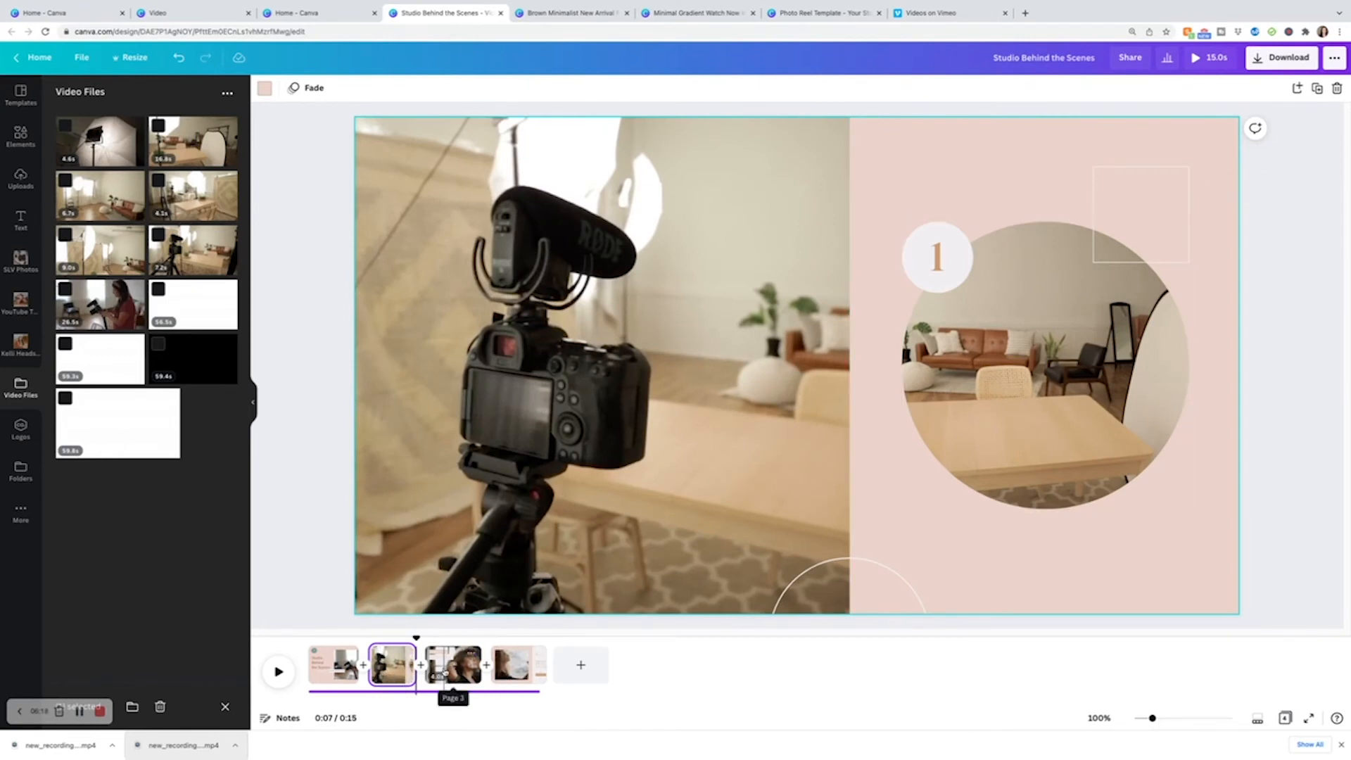
{"action": "left_click", "coordinate": [444, 675]}
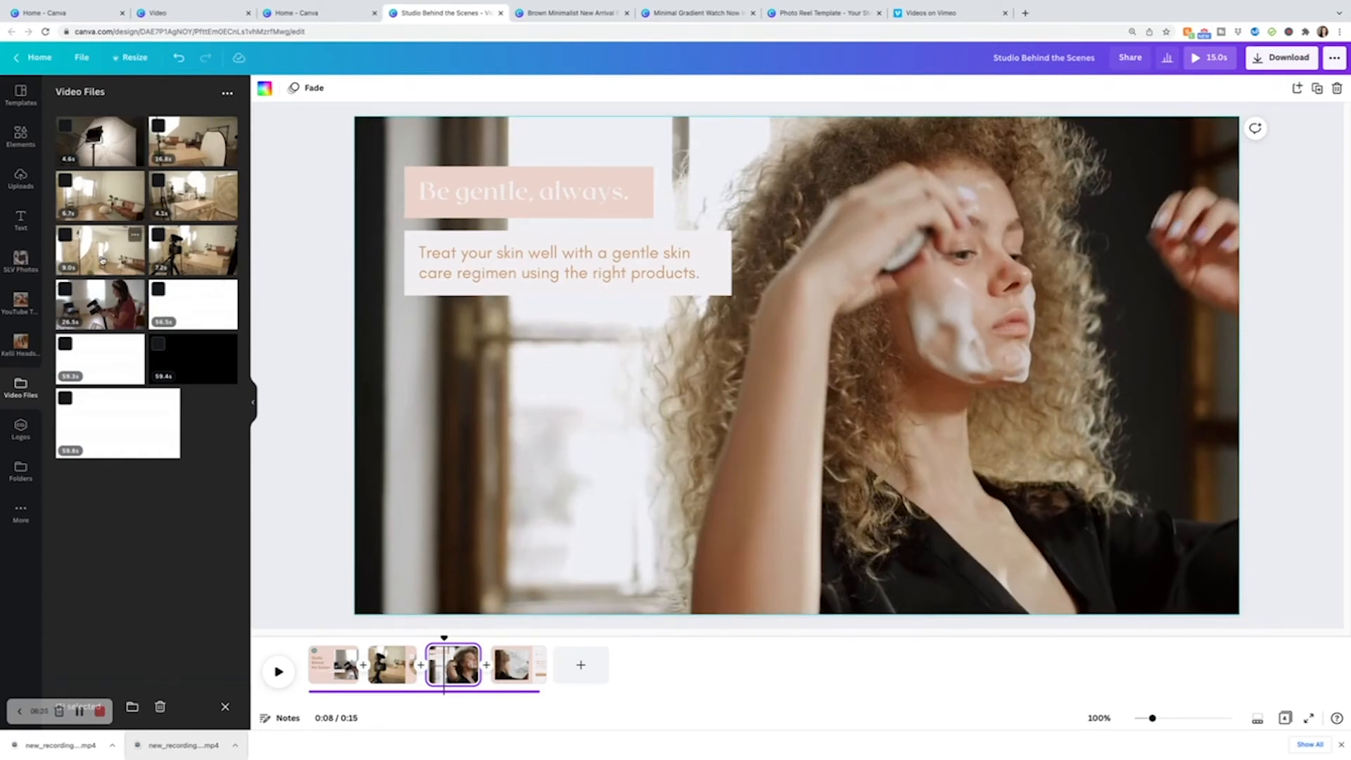
Try to add the studio room clip to page 3, crop it to fill the page and delete the woman clip.
{"action": "left_click_drag", "start_coordinate": [102, 262], "coordinate": [880, 342]}
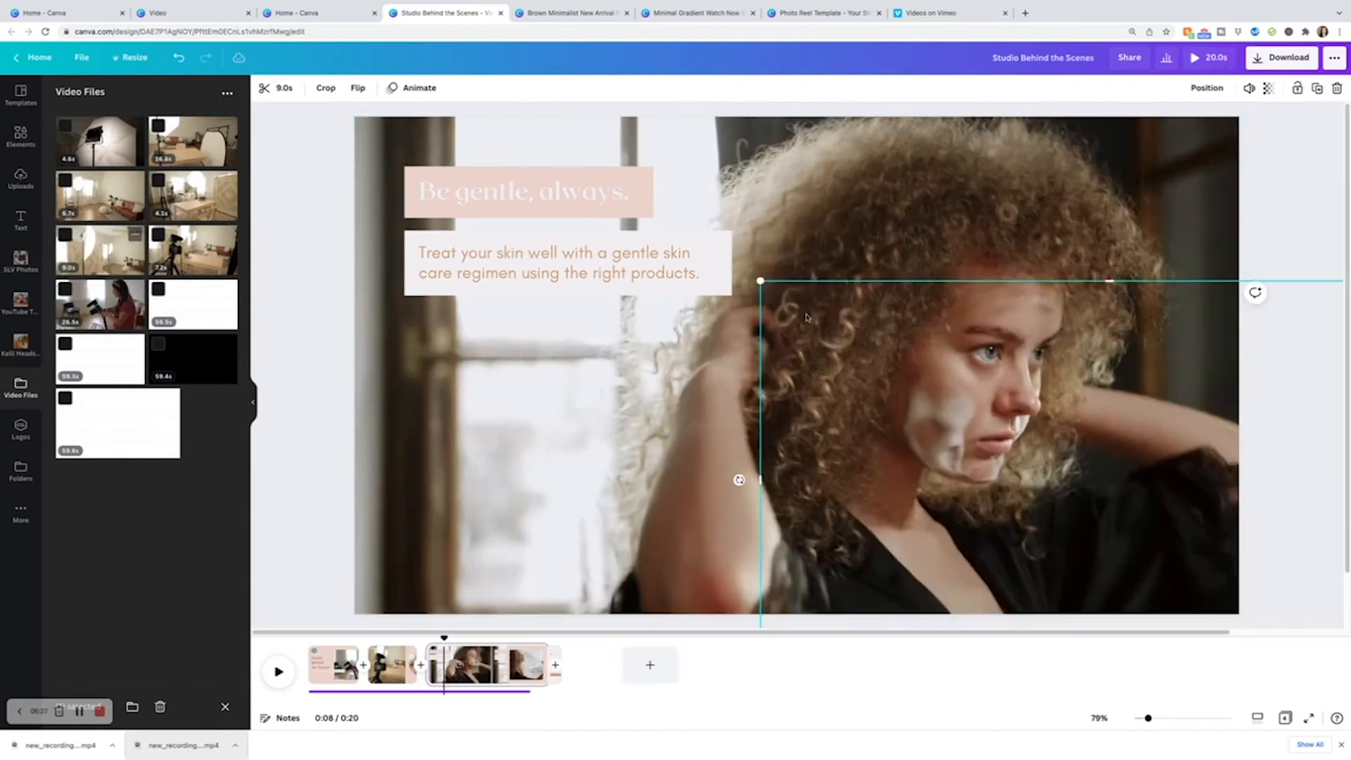
{"action": "left_click_drag", "start_coordinate": [707, 237], "coordinate": [475, 175]}
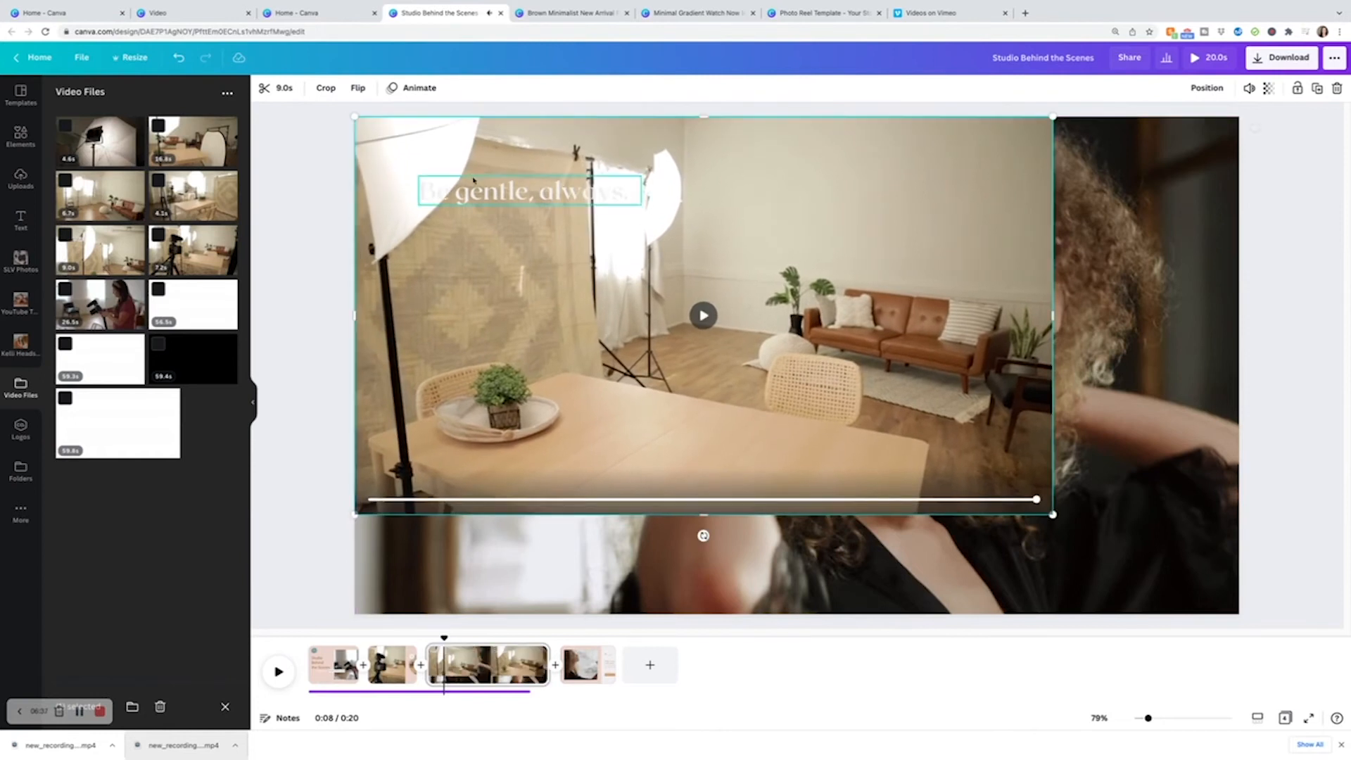
{"action": "left_click_drag", "start_coordinate": [1052, 515], "coordinate": [1240, 609]}
{"action": "double_click", "coordinate": [1129, 477]}
{"action": "left_click_drag", "start_coordinate": [1129, 477], "coordinate": [698, 348]}
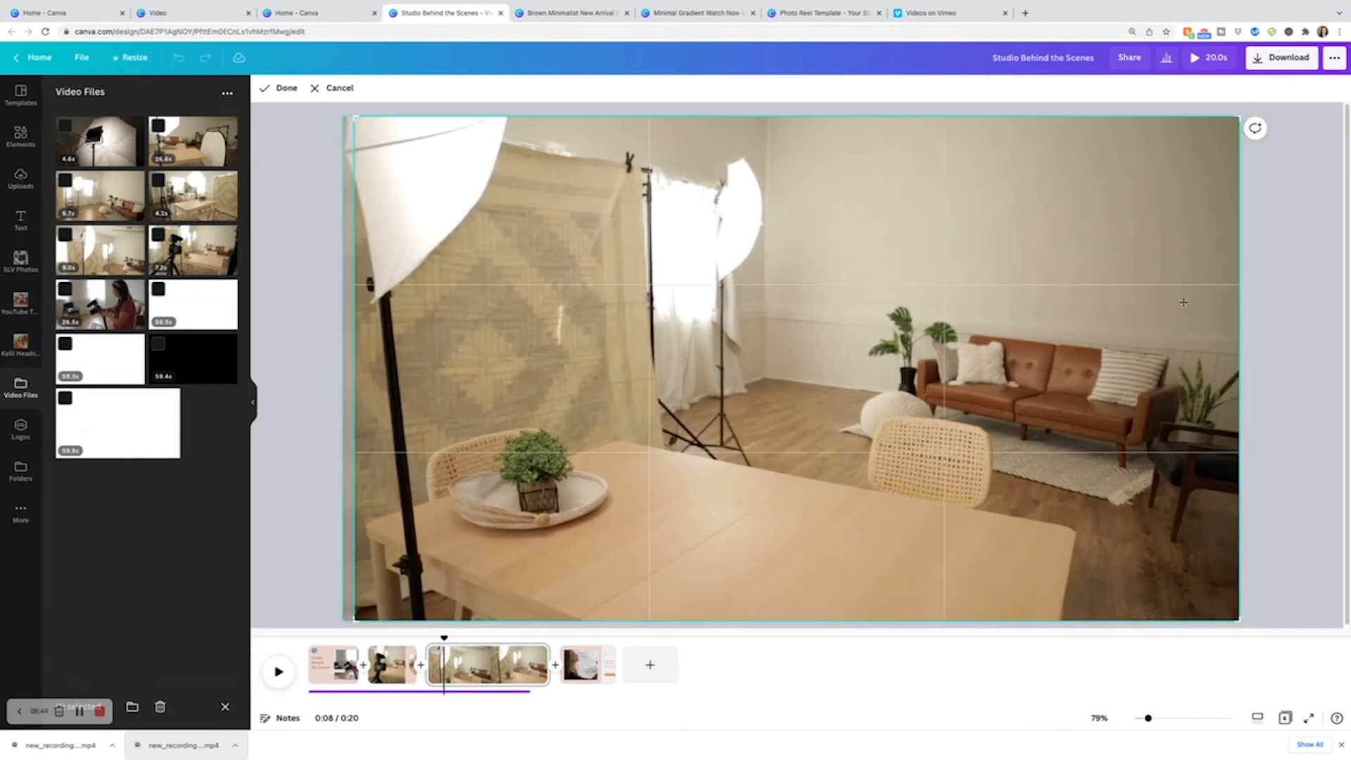
{"action": "left_click", "coordinate": [1283, 291]}
{"action": "left_click_drag", "start_coordinate": [1034, 287], "coordinate": [1197, 284]}
{"action": "left_click", "coordinate": [437, 438]}
{"action": "key", "text": "Delete"}
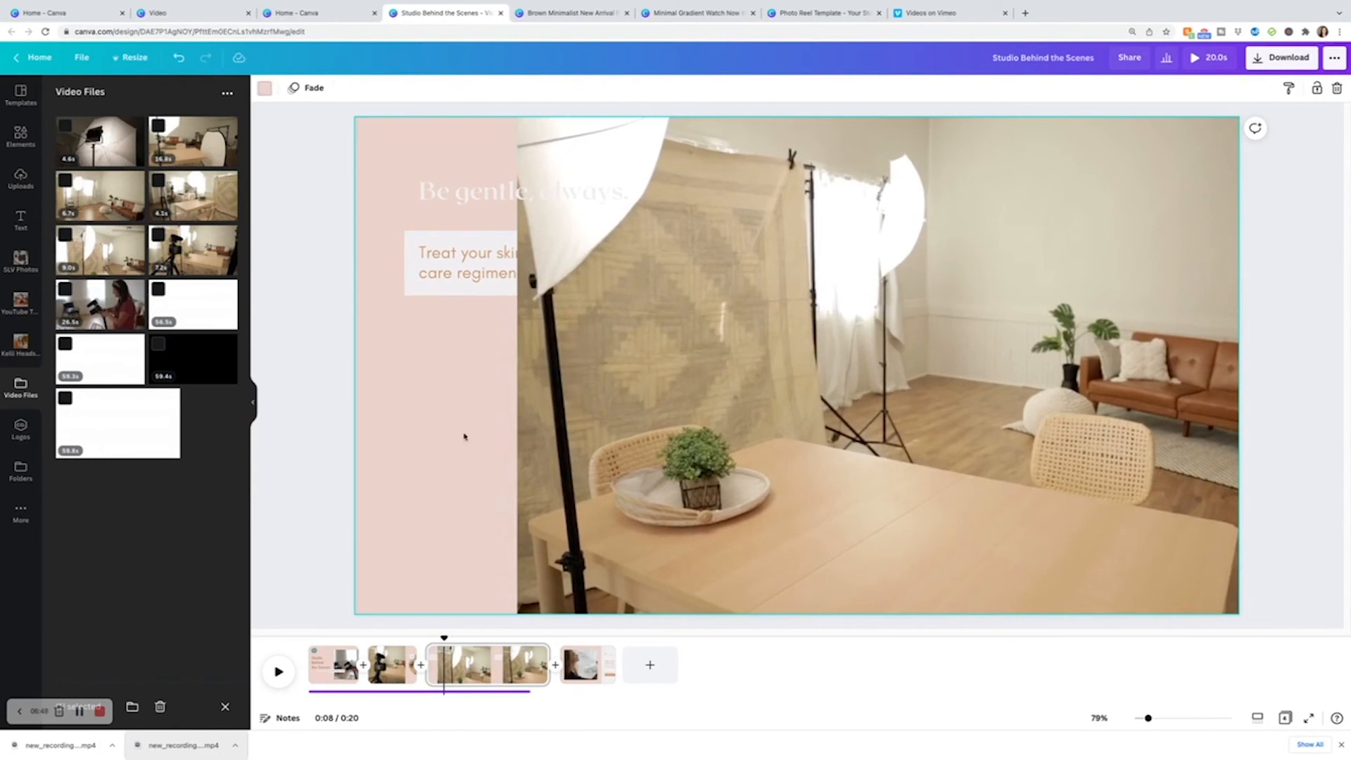
Try to reposition page 3's studio clip and headline text, and undo all of these page 3 edits.
{"action": "left_click_drag", "start_coordinate": [862, 468], "coordinate": [708, 467]}
{"action": "mouse_move", "coordinate": [1231, 614]}
{"action": "left_mouse_down"}
{"action": "mouse_move", "coordinate": [890, 462]}
{"action": "mouse_move", "coordinate": [1228, 687]}
{"action": "mouse_move", "coordinate": [1208, 634]}
{"action": "mouse_move", "coordinate": [1248, 625]}
{"action": "left_mouse_up"}
{"action": "left_click_drag", "start_coordinate": [522, 197], "coordinate": [616, 268]}
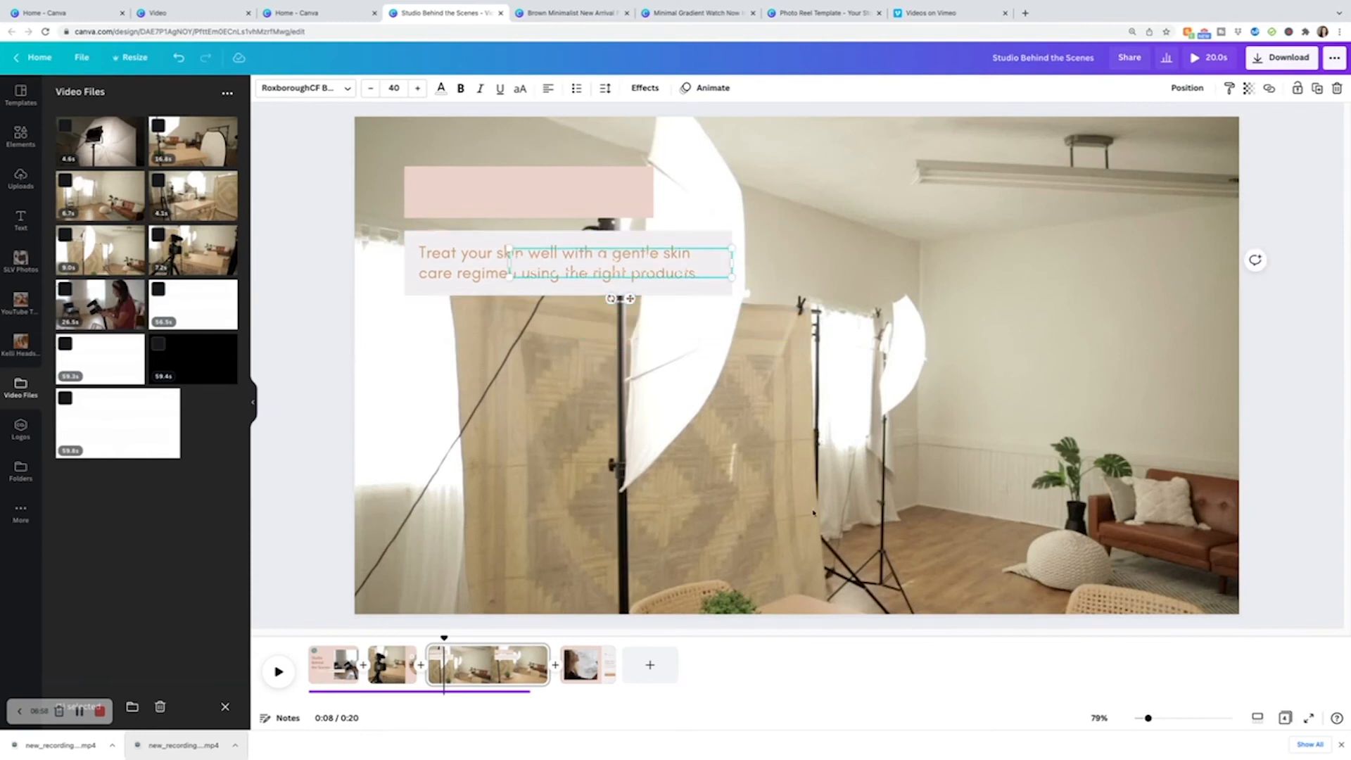
{"action": "left_click", "coordinate": [636, 492]}
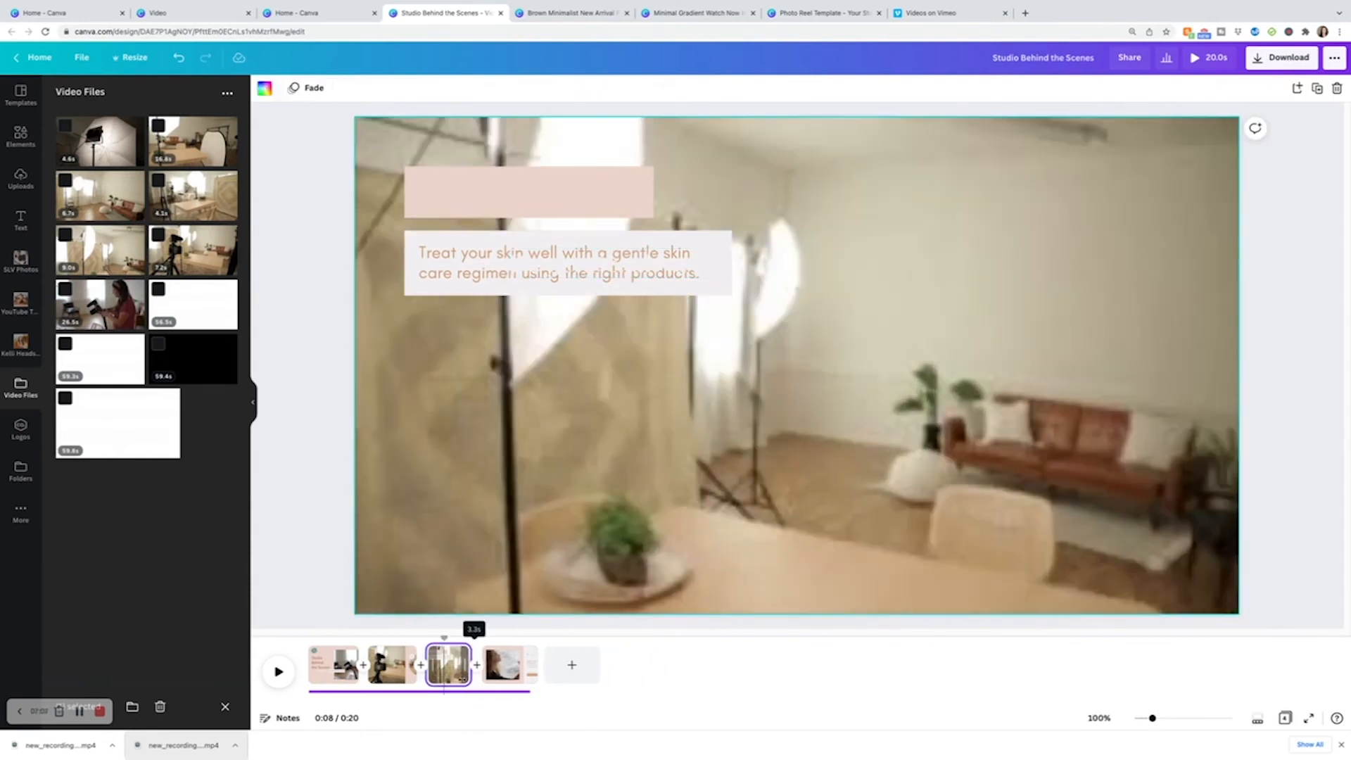
{"action": "double_click", "coordinate": [680, 264]}
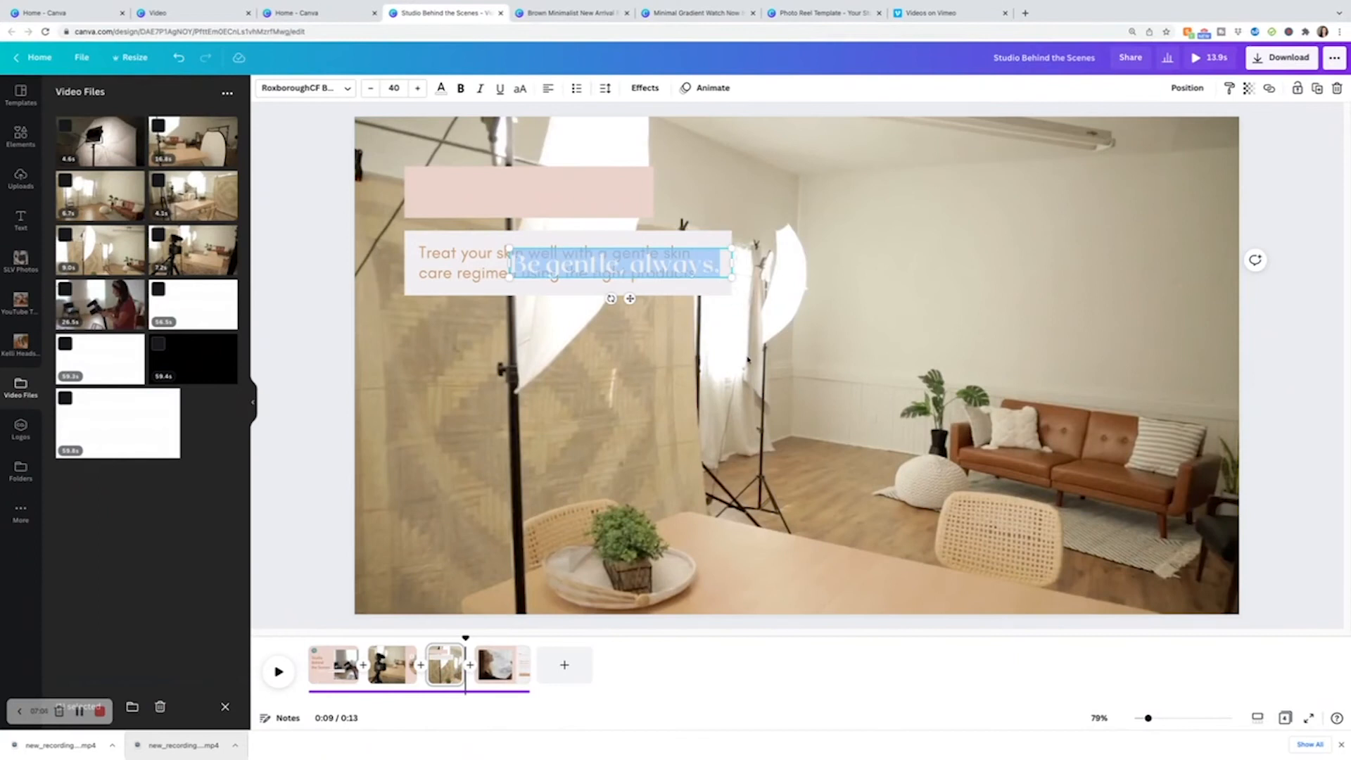
{"action": "key", "text": "ctrl+z"}
{"action": "key", "text": "ctrl+z"}
{"action": "key", "text": "ctrl+z"}
{"action": "key", "text": "ctrl+z"}
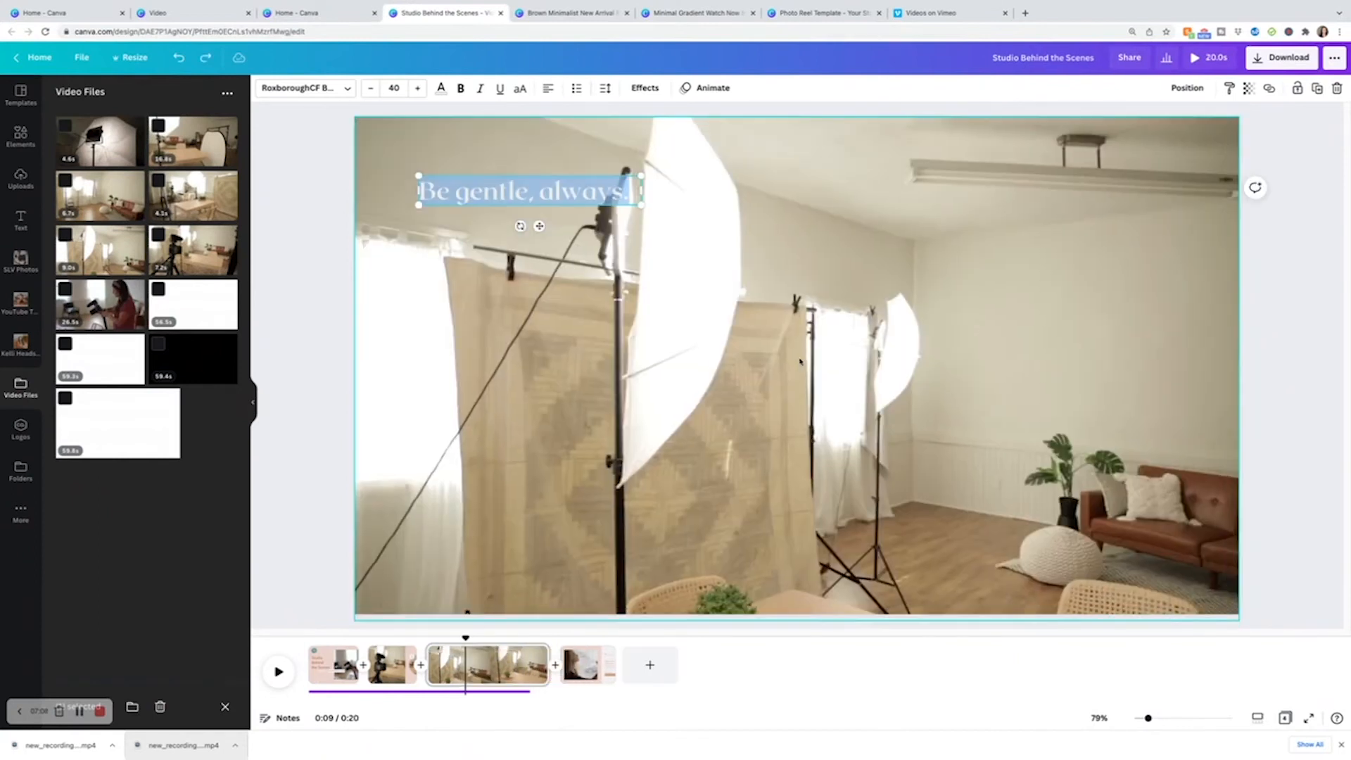
{"action": "key", "text": "ctrl+z"}
{"action": "key", "text": "ctrl+z"}
{"action": "key", "text": "ctrl+z"}
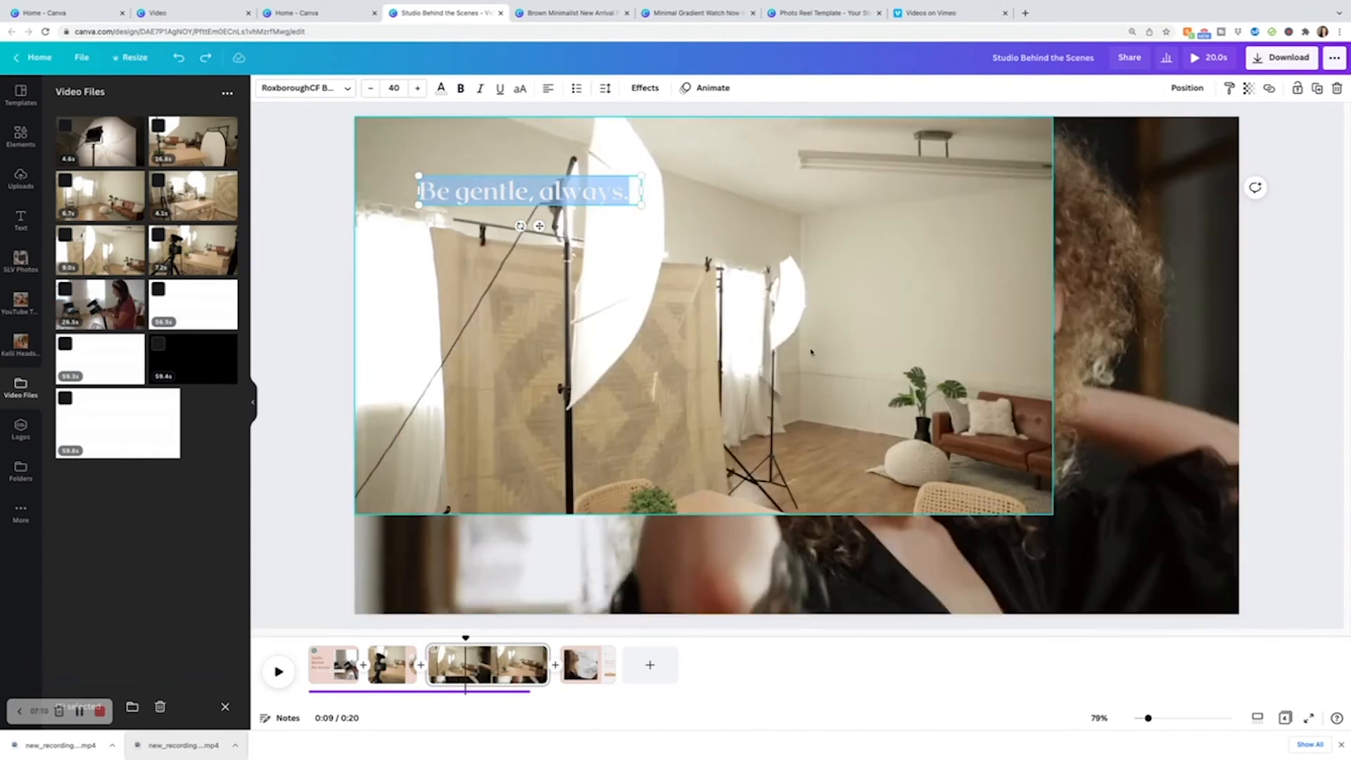
{"action": "key", "text": "ctrl+z"}
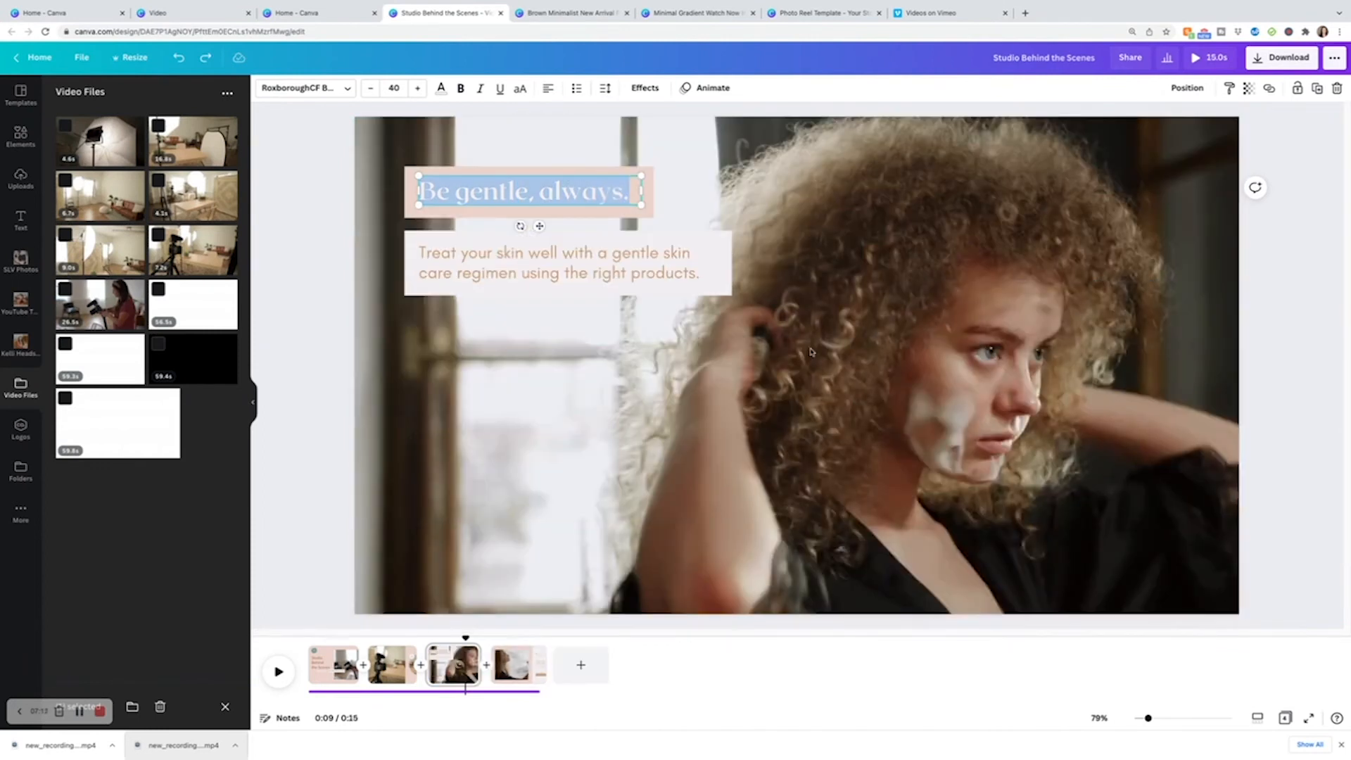
{"action": "key", "text": "ctrl+z"}
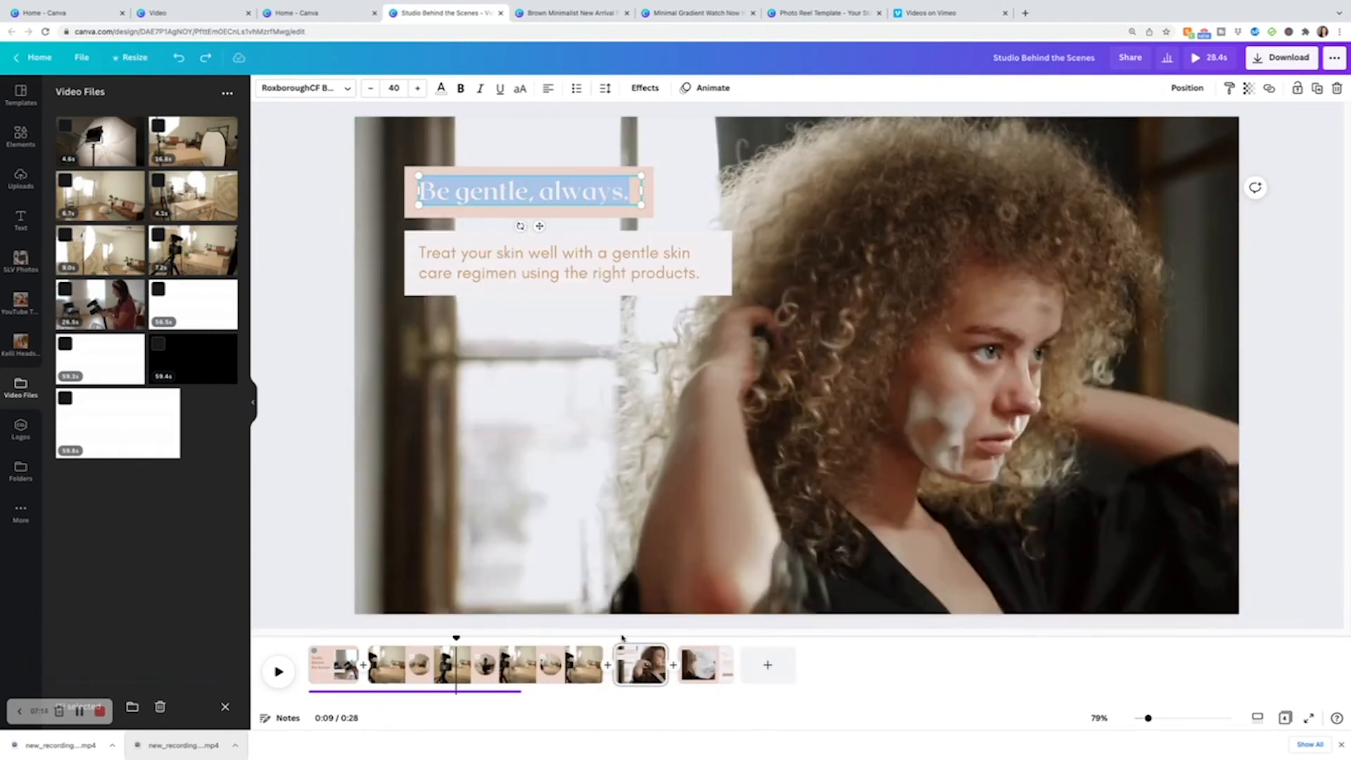
Trim page 2 shorter in the timeline and preview its playback.
{"action": "left_click_drag", "start_coordinate": [600, 677], "coordinate": [417, 681]}
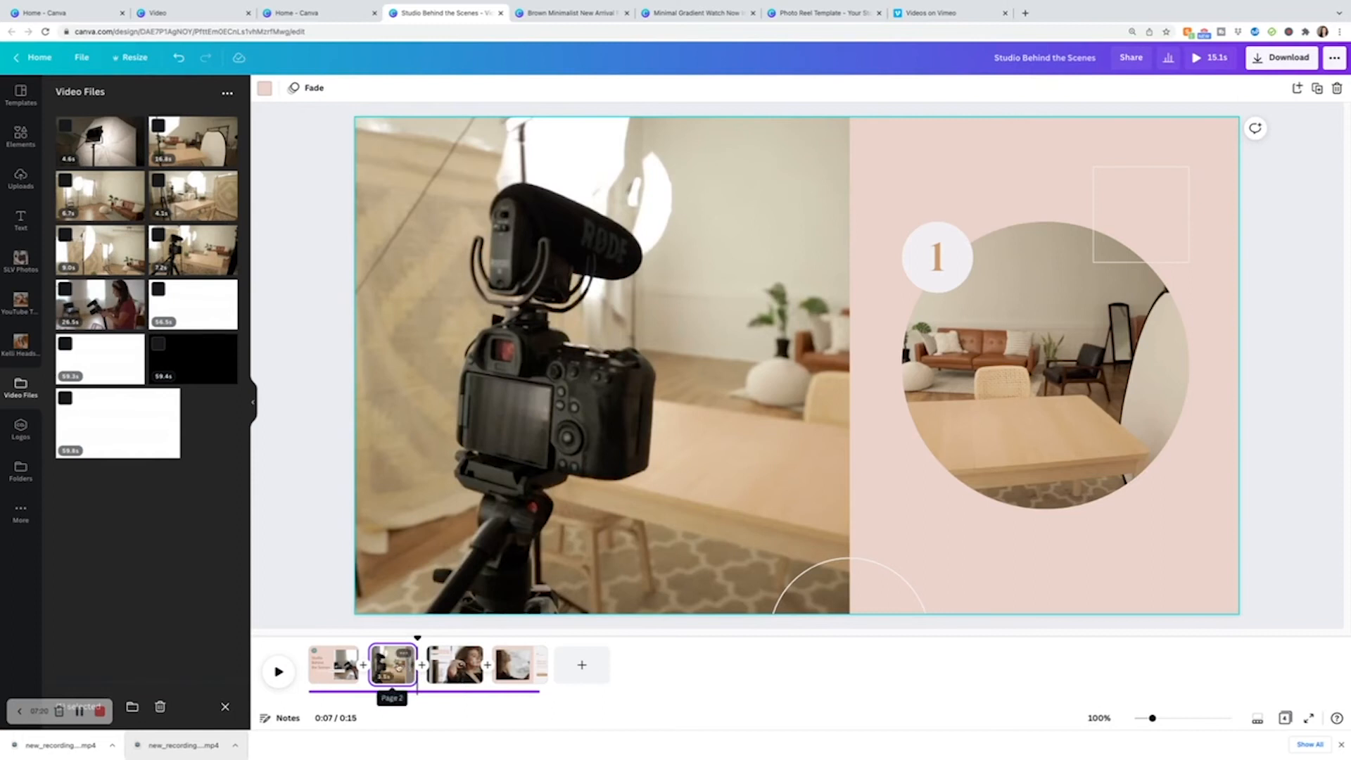
{"action": "left_click", "coordinate": [371, 642]}
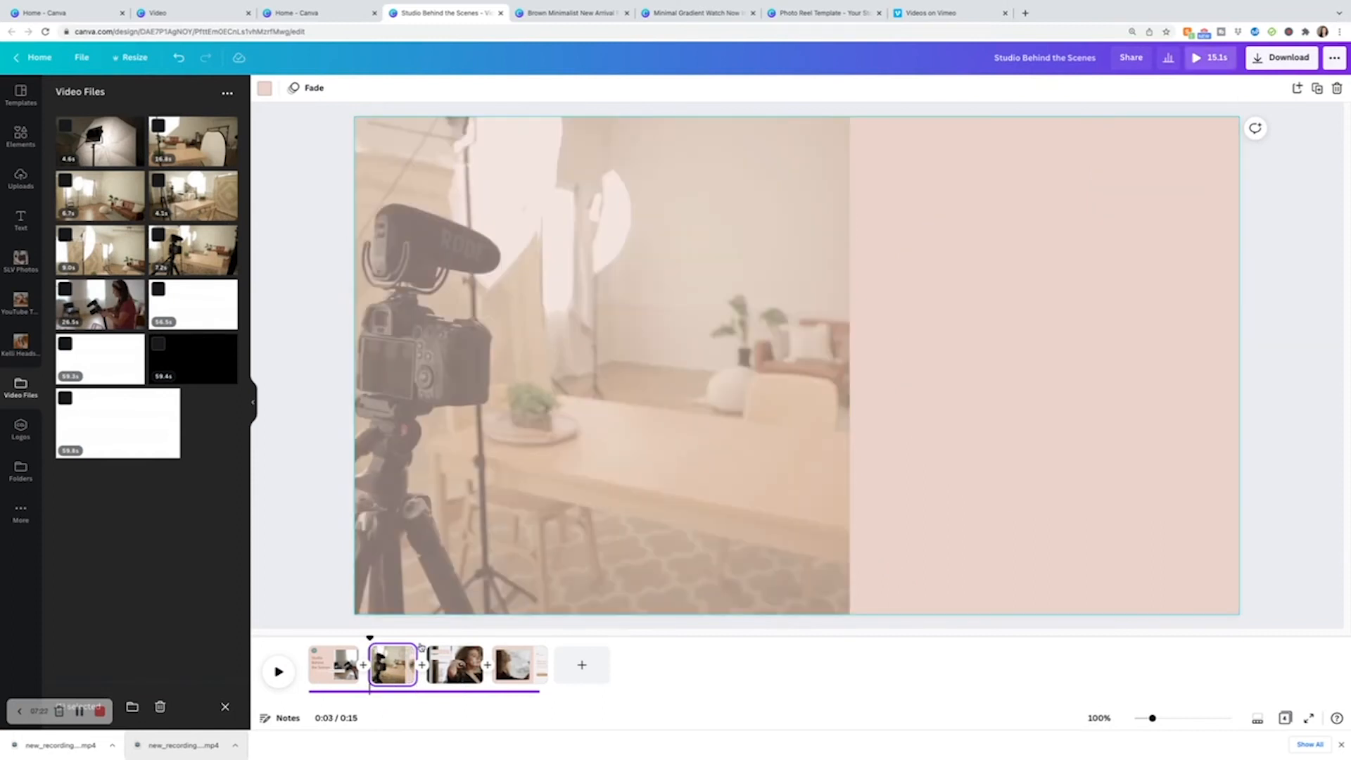
{"action": "left_click", "coordinate": [279, 671]}
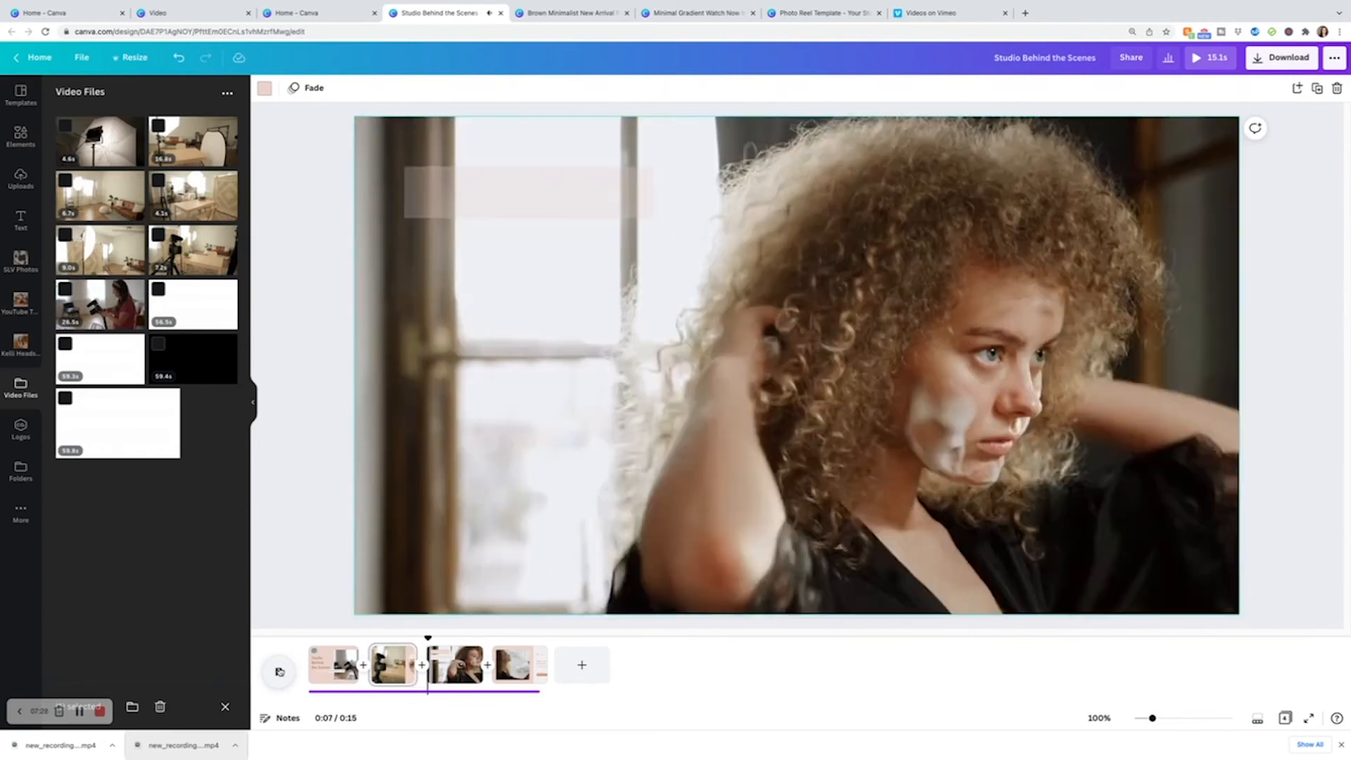
{"action": "left_click", "coordinate": [285, 669]}
{"action": "left_click_drag", "start_coordinate": [425, 637], "coordinate": [397, 637]}
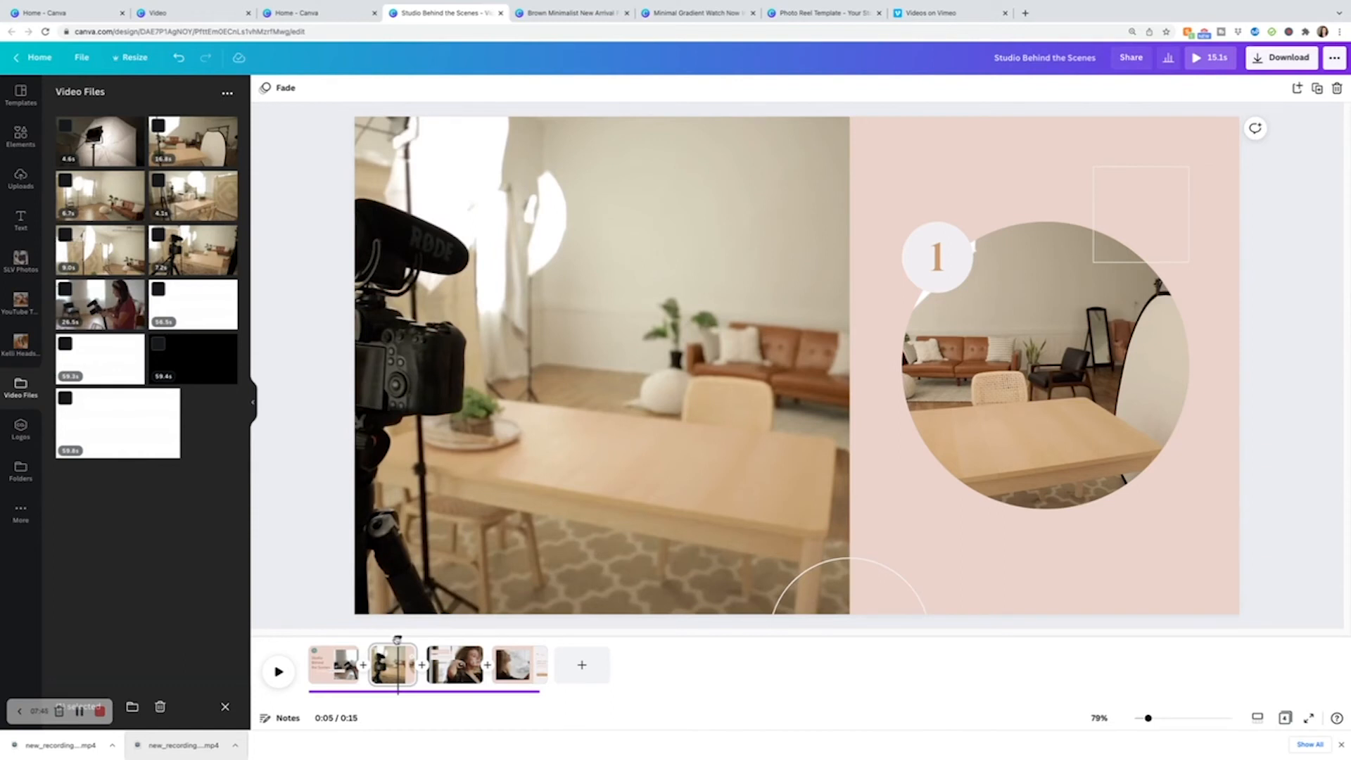
{"action": "mouse_move", "coordinate": [399, 641]}
{"action": "left_mouse_down"}
{"action": "mouse_move", "coordinate": [335, 641]}
{"action": "mouse_move", "coordinate": [401, 640]}
{"action": "mouse_move", "coordinate": [384, 640]}
{"action": "left_mouse_up"}
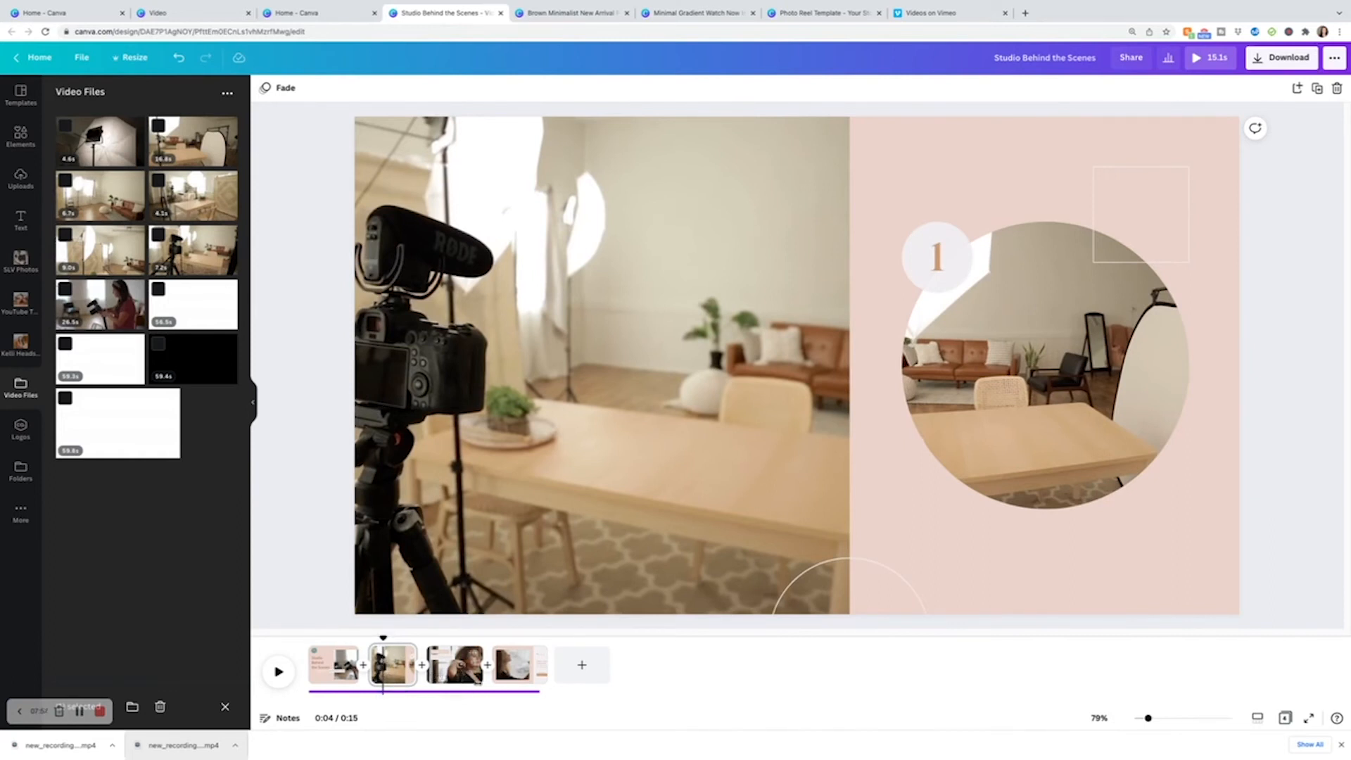
Delete page 3, the page with the woman applying cleanser.
{"action": "left_click", "coordinate": [464, 676]}
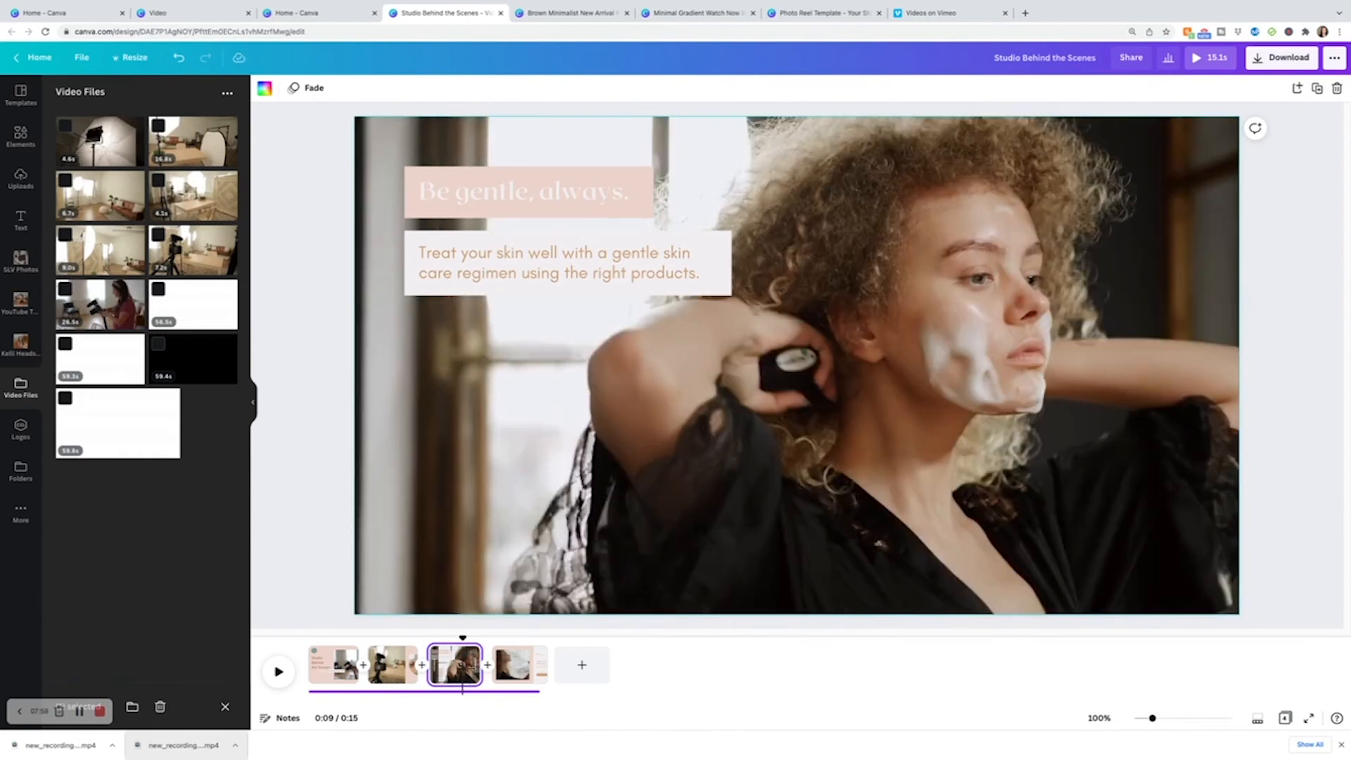
{"action": "left_click", "coordinate": [1335, 87]}
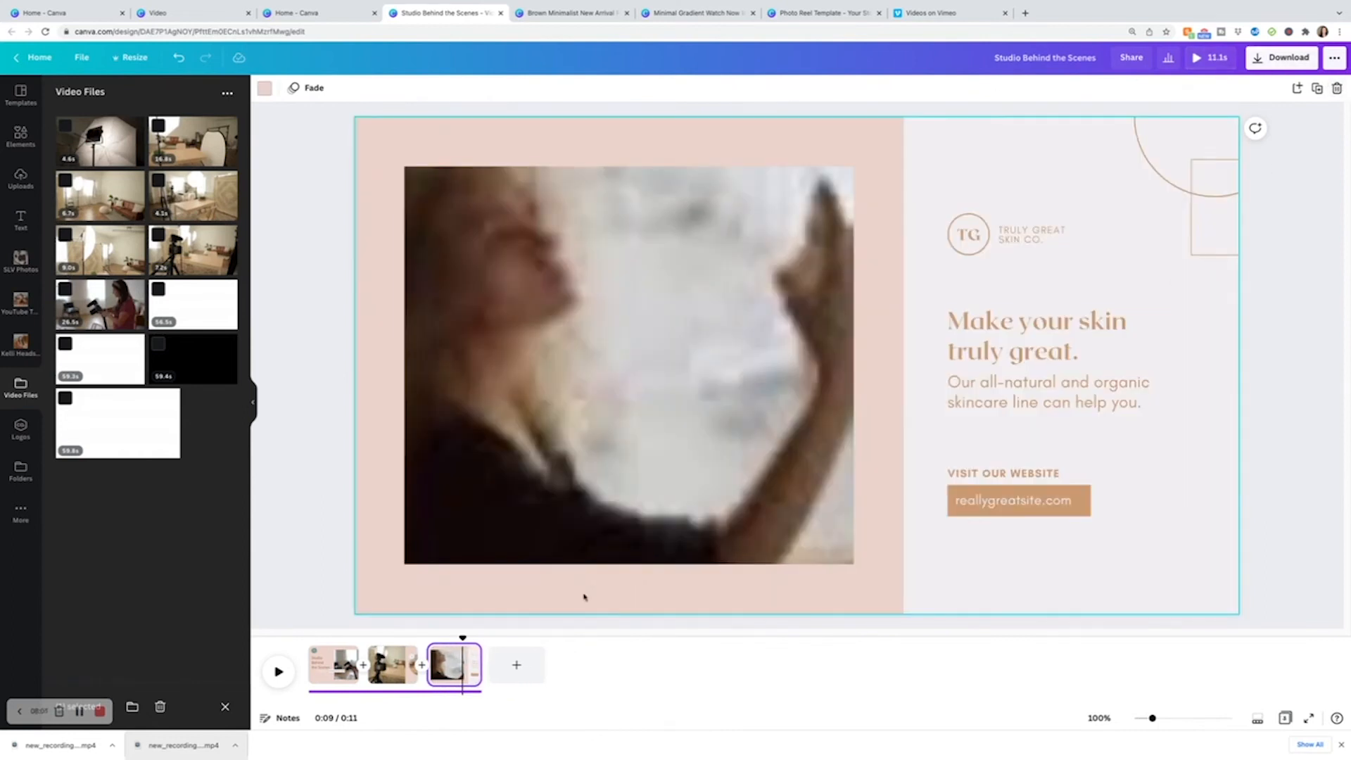
Replace the last page's woman clip with the studio room clip from Video Files and trim the page shorter.
{"action": "left_click", "coordinate": [664, 326]}
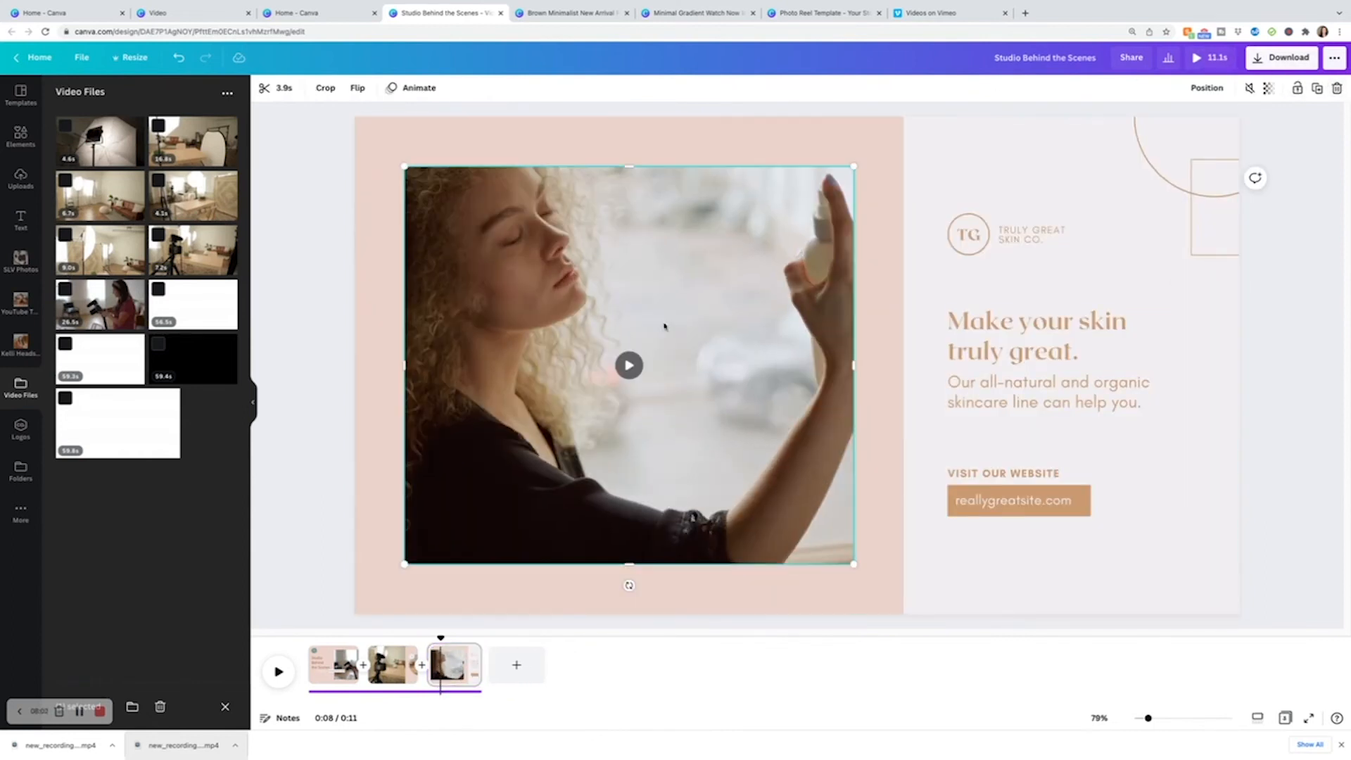
{"action": "left_click_drag", "start_coordinate": [199, 205], "coordinate": [611, 329]}
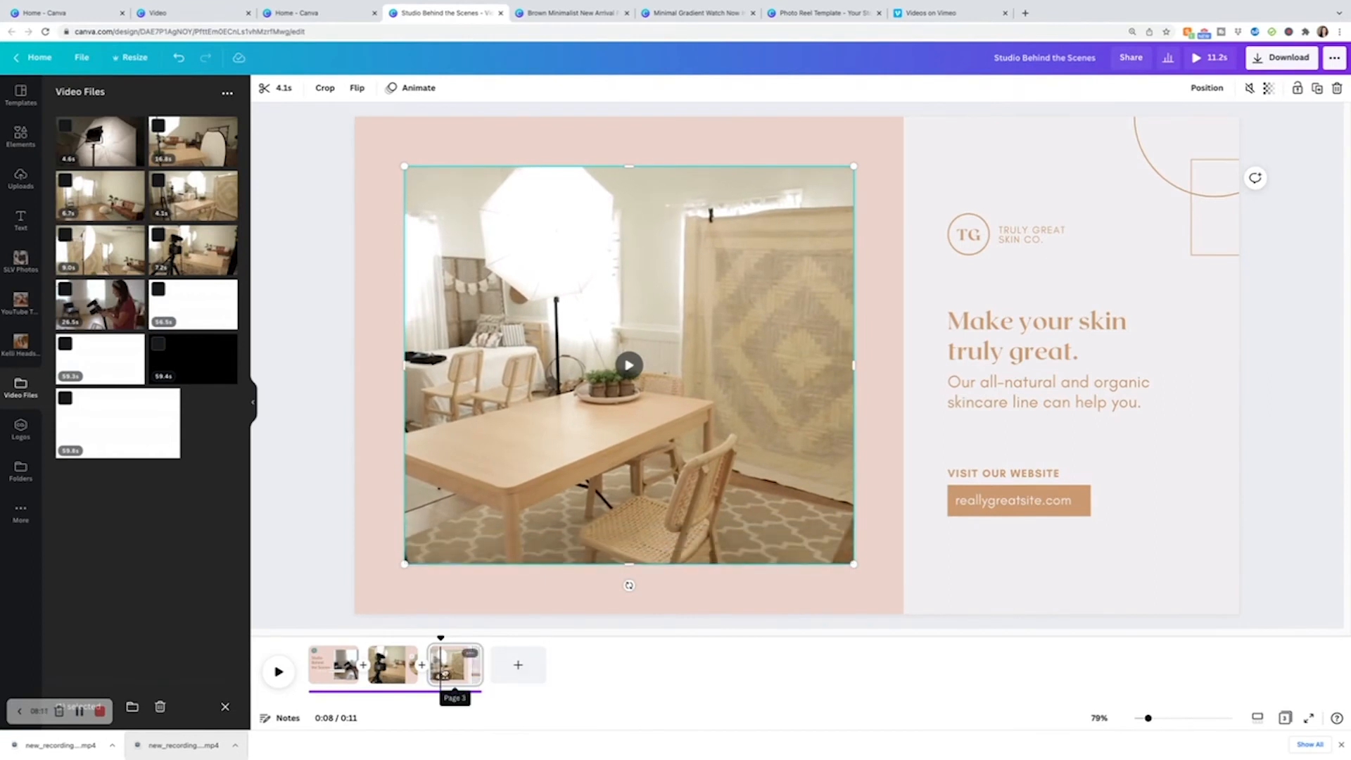
{"action": "left_click", "coordinate": [453, 664]}
{"action": "left_click_drag", "start_coordinate": [442, 664], "coordinate": [449, 664]}
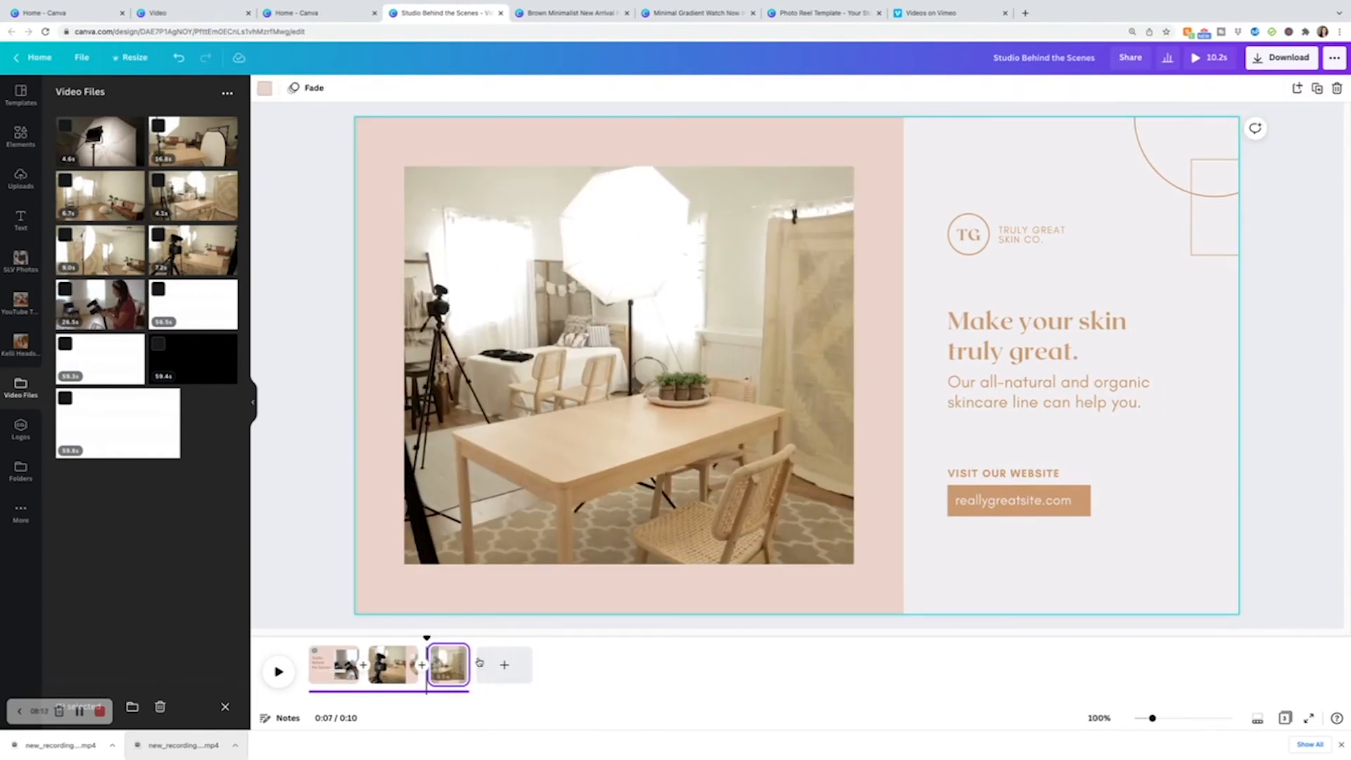
Preview page 2's circular clip and lengthen page 2 slightly in the timeline.
{"action": "left_click", "coordinate": [394, 665]}
{"action": "double_click", "coordinate": [1103, 338]}
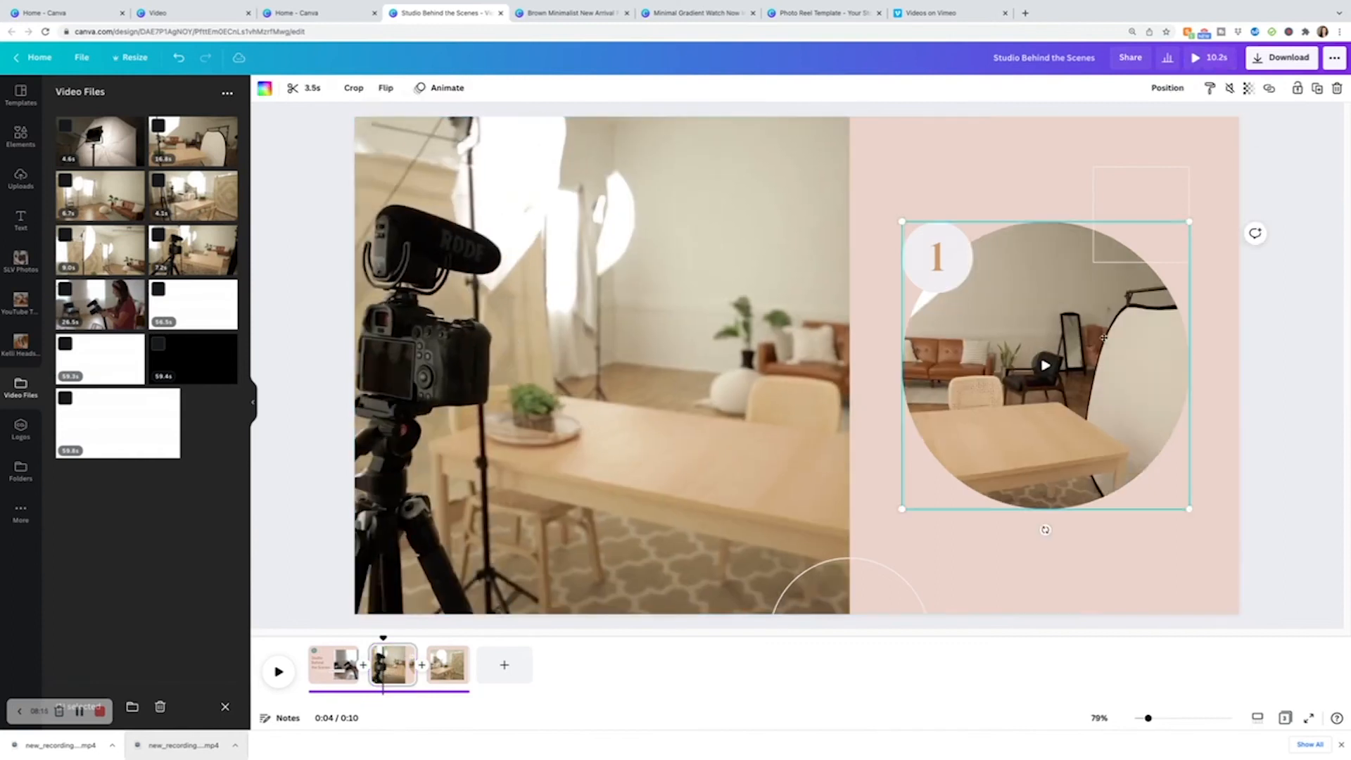
{"action": "left_click", "coordinate": [1036, 516]}
{"action": "left_click", "coordinate": [1046, 365]}
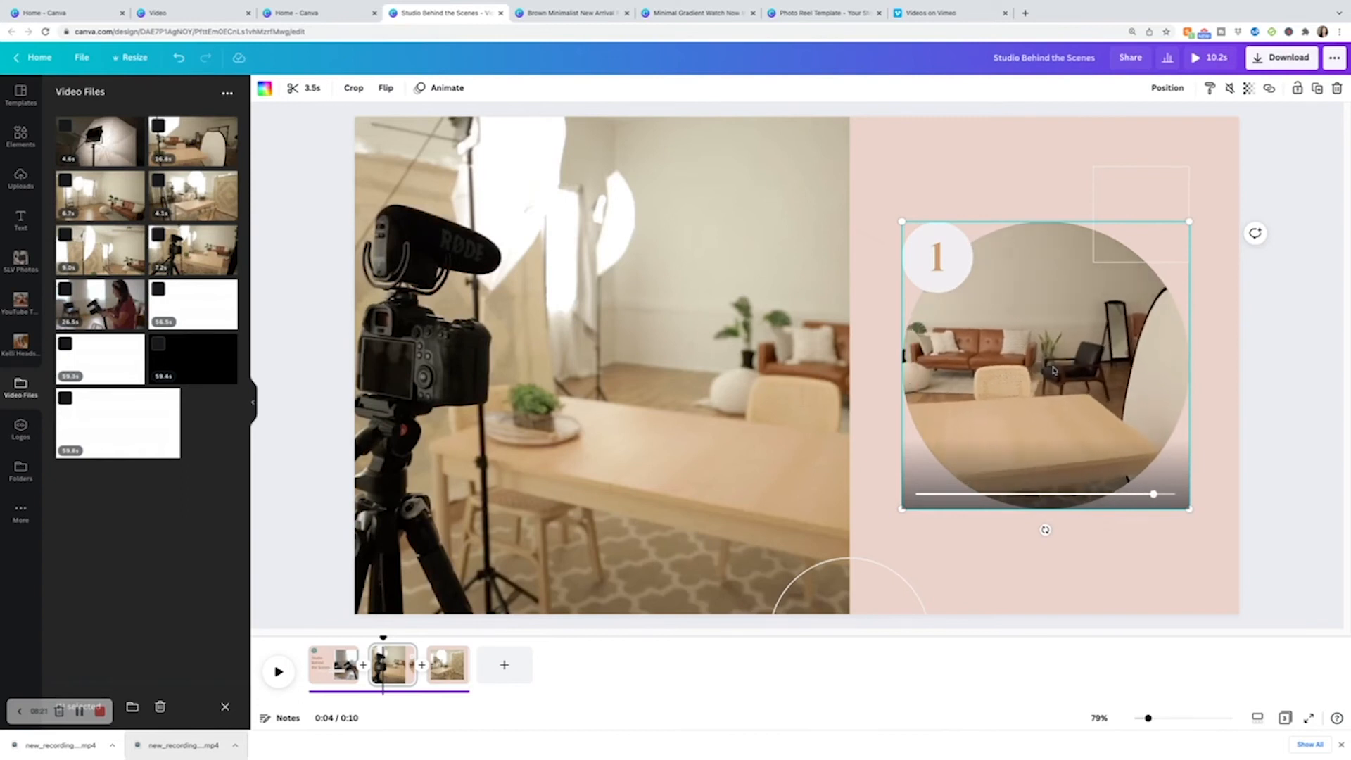
{"action": "left_click_drag", "start_coordinate": [416, 653], "coordinate": [454, 637]}
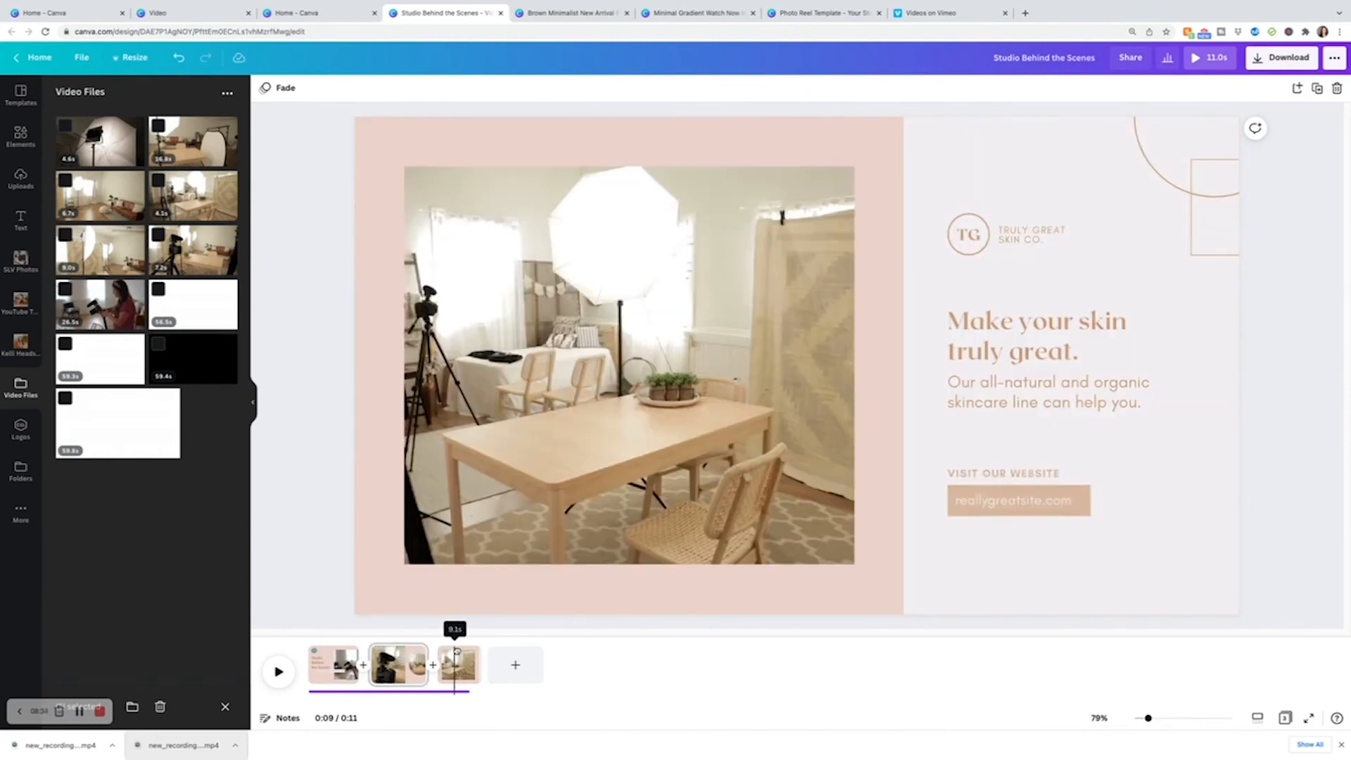
Delete the TG logo from the last page.
{"action": "left_click", "coordinate": [1162, 380]}
{"action": "left_click", "coordinate": [1151, 397]}
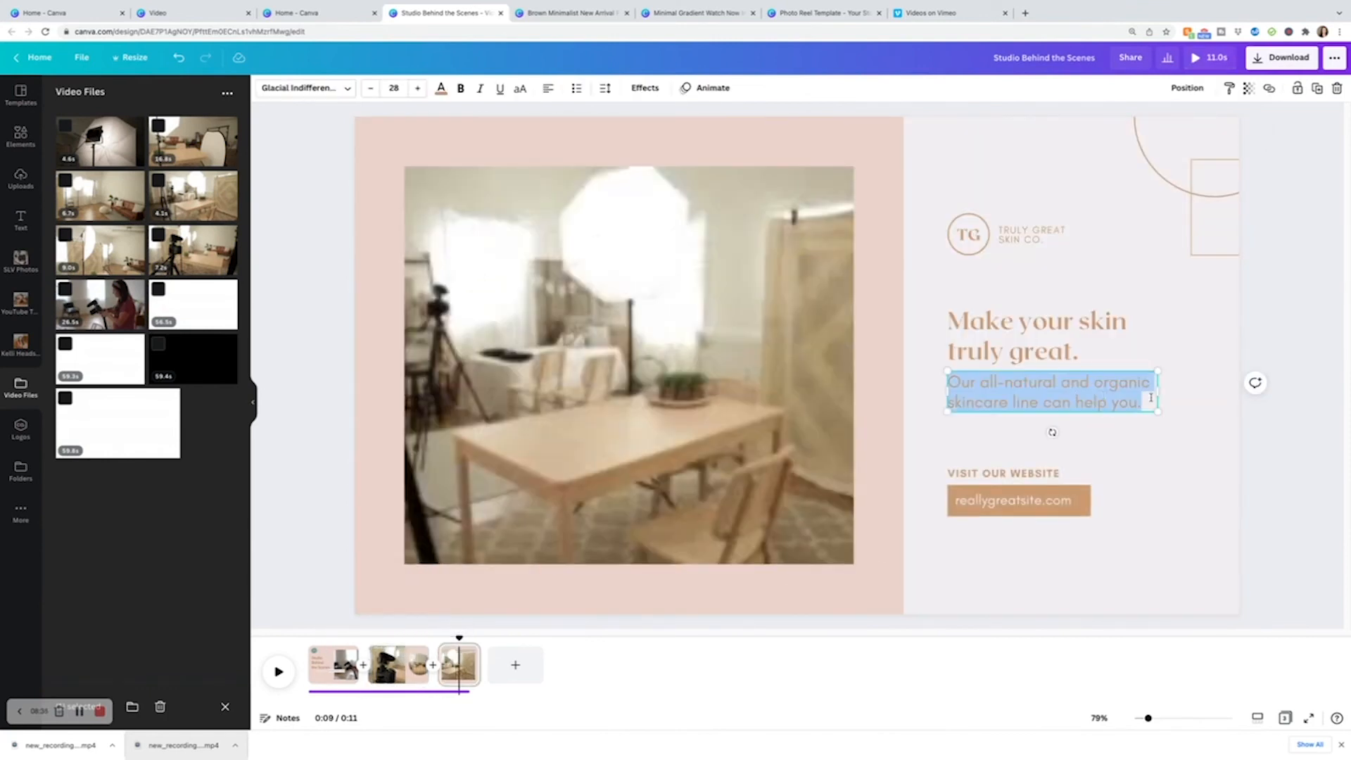
{"action": "left_click", "coordinate": [1191, 395]}
{"action": "left_click", "coordinate": [1060, 249]}
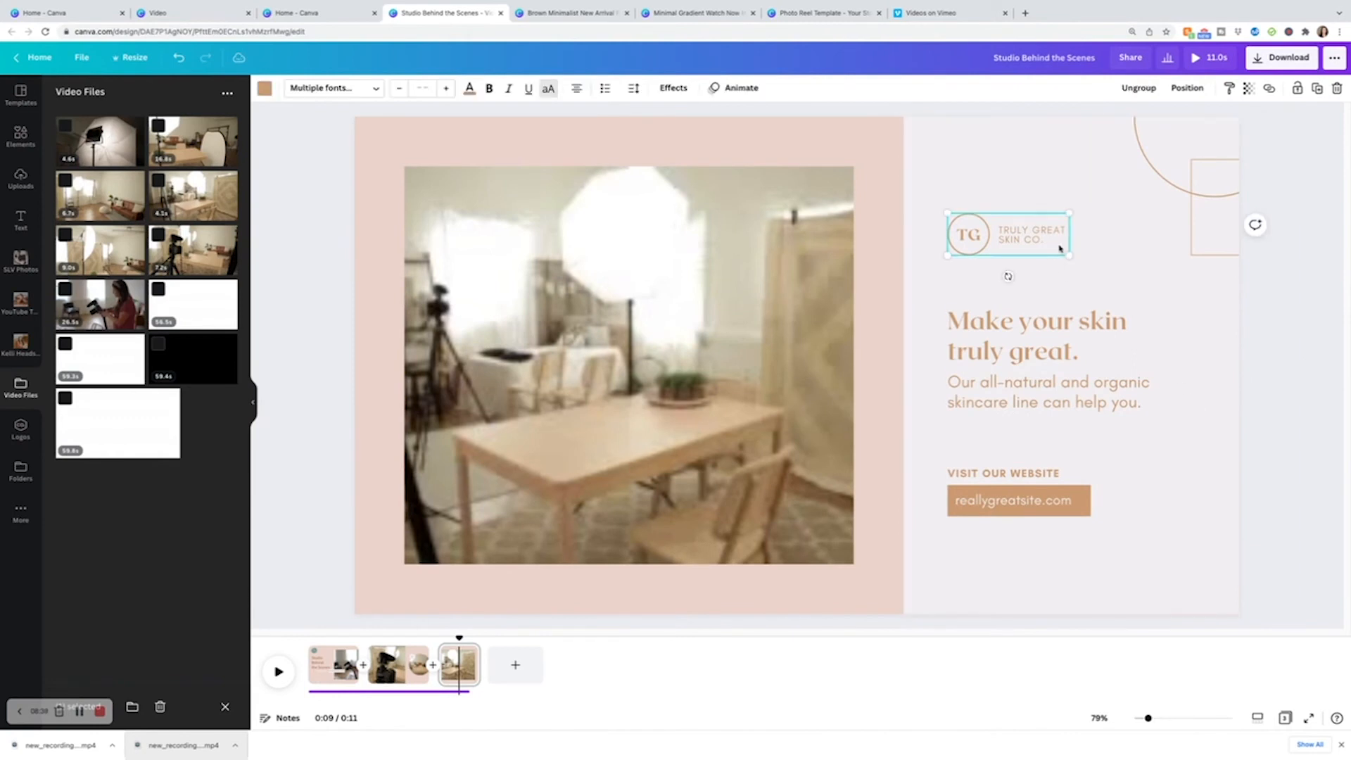
{"action": "key", "text": "Delete"}
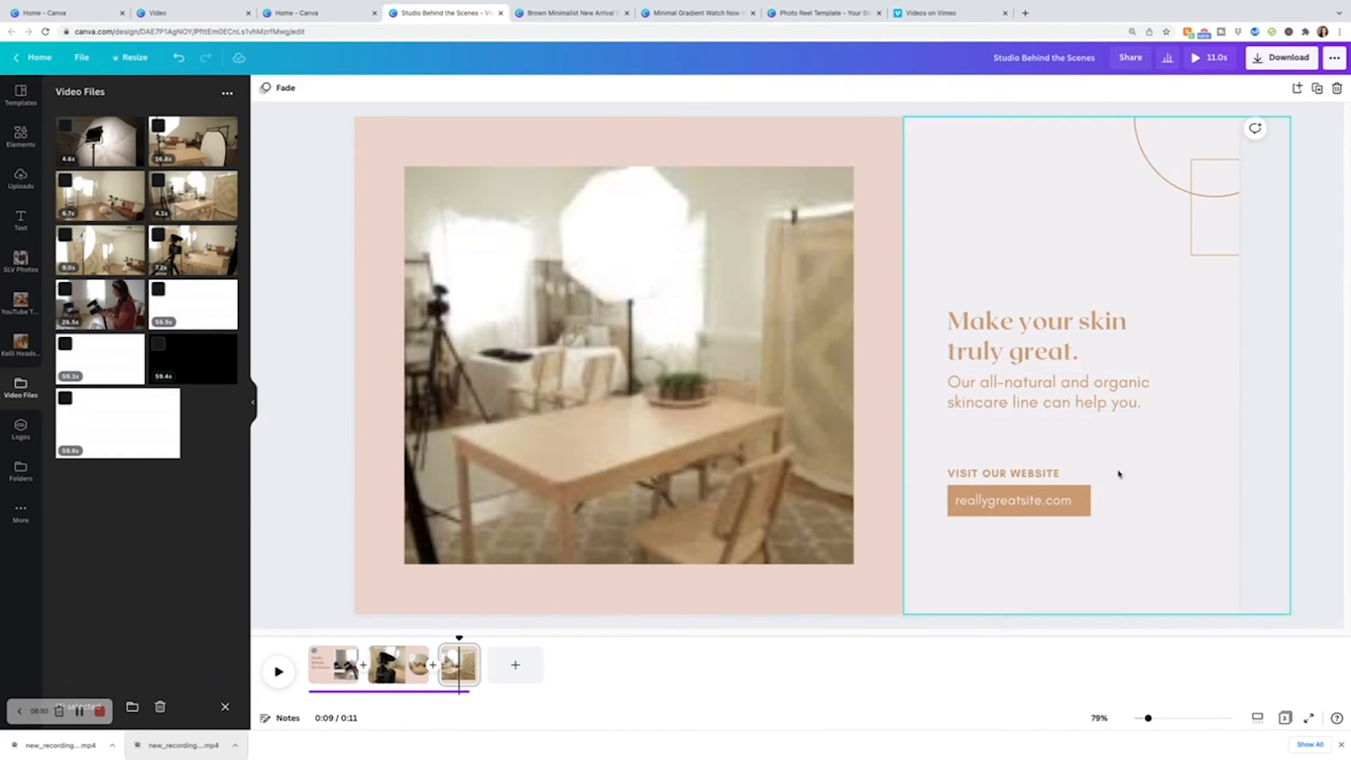
Replace the reallygreatsite.com placeholder with the photographer's website address.
{"action": "left_click", "coordinate": [1097, 511]}
{"action": "left_click", "coordinate": [1081, 478]}
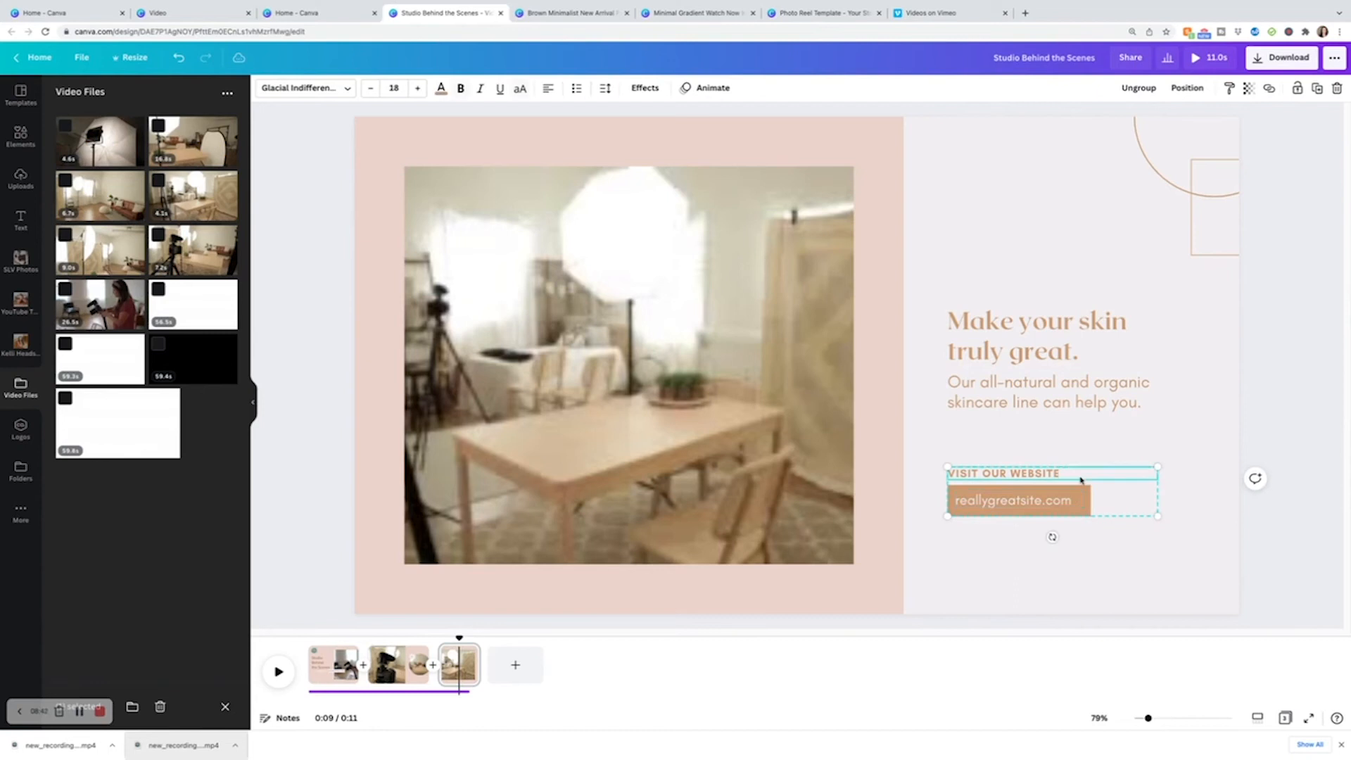
{"action": "left_click", "coordinate": [1064, 502]}
{"action": "left_click", "coordinate": [1077, 501]}
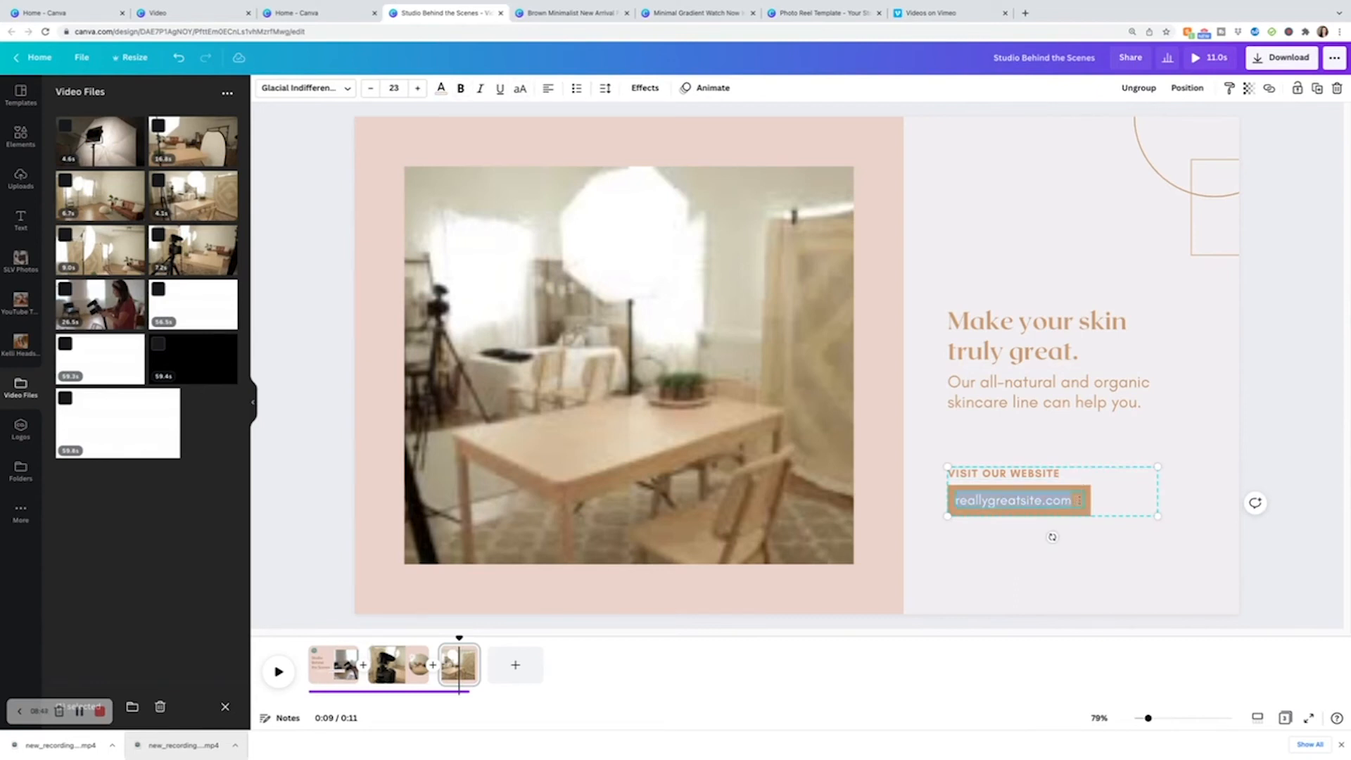
{"action": "type", "text": "www.kelliwh"}
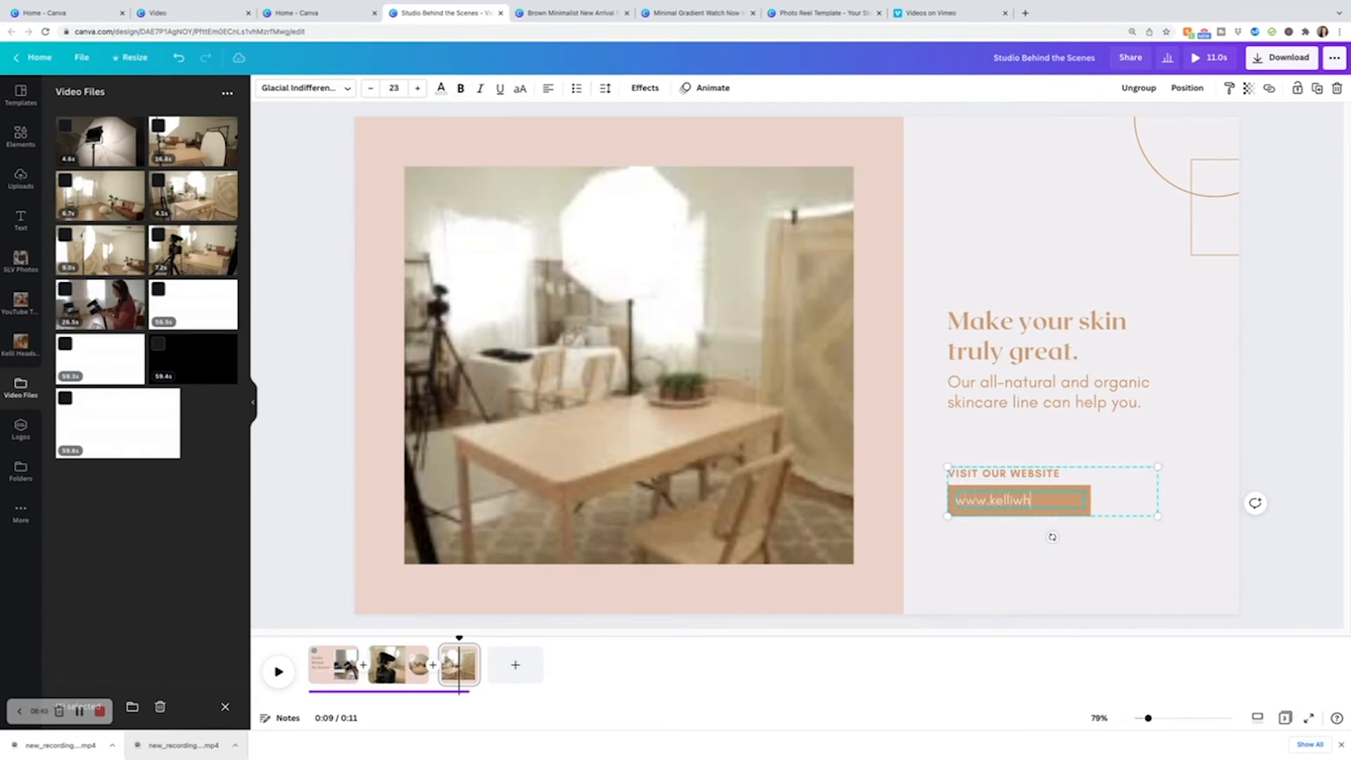
{"action": "type", "text": "itephotography.com"}
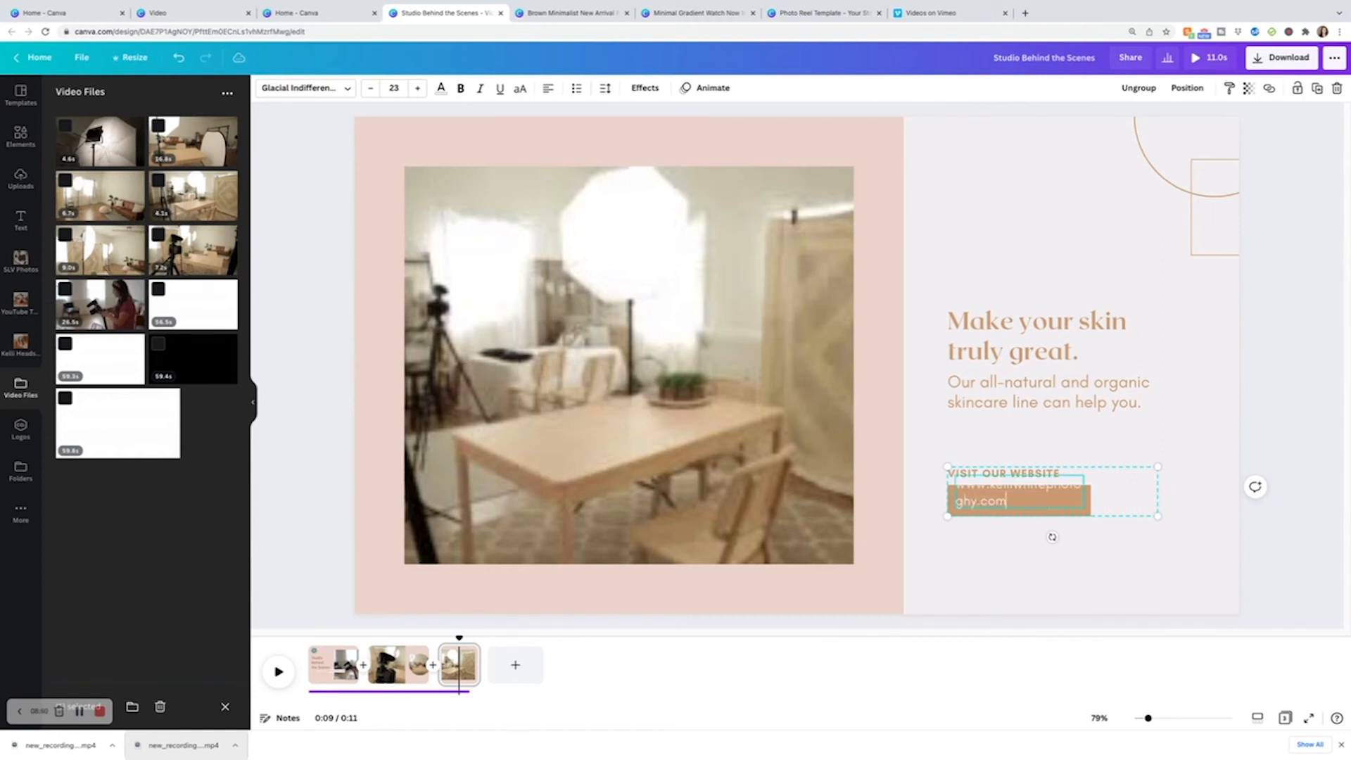
Widen the website text box so the address fits on one line.
{"action": "left_click", "coordinate": [1115, 519]}
{"action": "left_click", "coordinate": [1093, 509]}
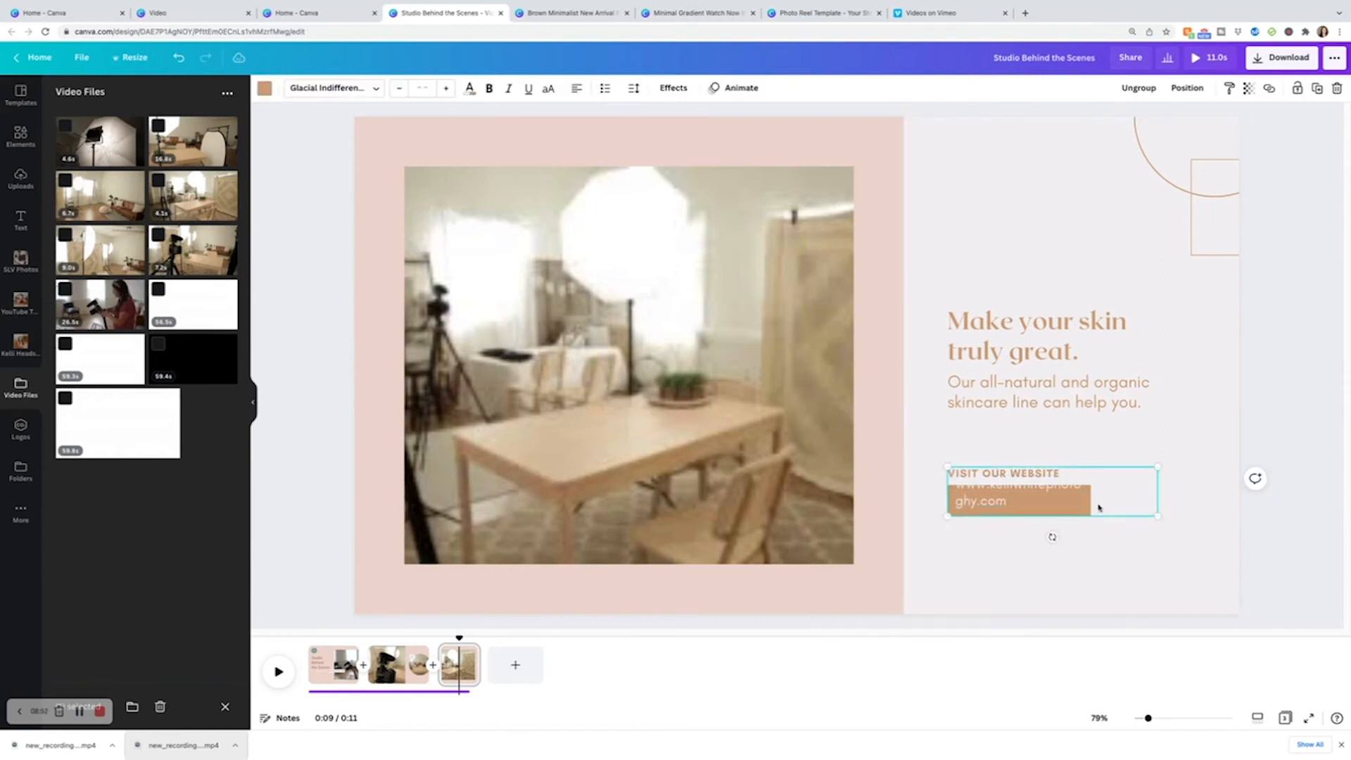
{"action": "mouse_move", "coordinate": [1162, 517]}
{"action": "left_mouse_down"}
{"action": "mouse_move", "coordinate": [1192, 552]}
{"action": "mouse_move", "coordinate": [1150, 513]}
{"action": "left_mouse_up"}
{"action": "left_click", "coordinate": [1072, 503]}
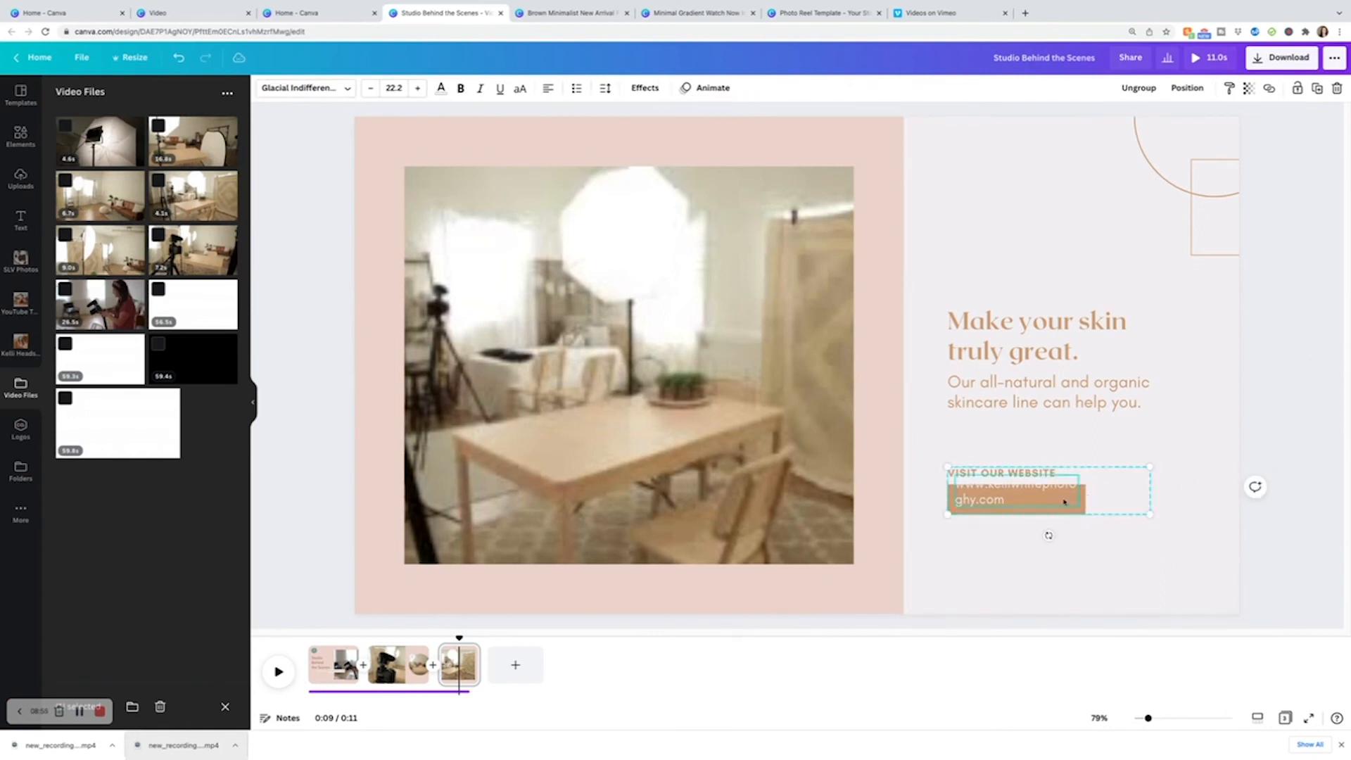
{"action": "left_click", "coordinate": [1140, 97]}
{"action": "left_click", "coordinate": [1064, 546]}
{"action": "left_click", "coordinate": [1040, 502]}
{"action": "left_click_drag", "start_coordinate": [1080, 492], "coordinate": [1141, 503]}
{"action": "left_click", "coordinate": [1077, 487]}
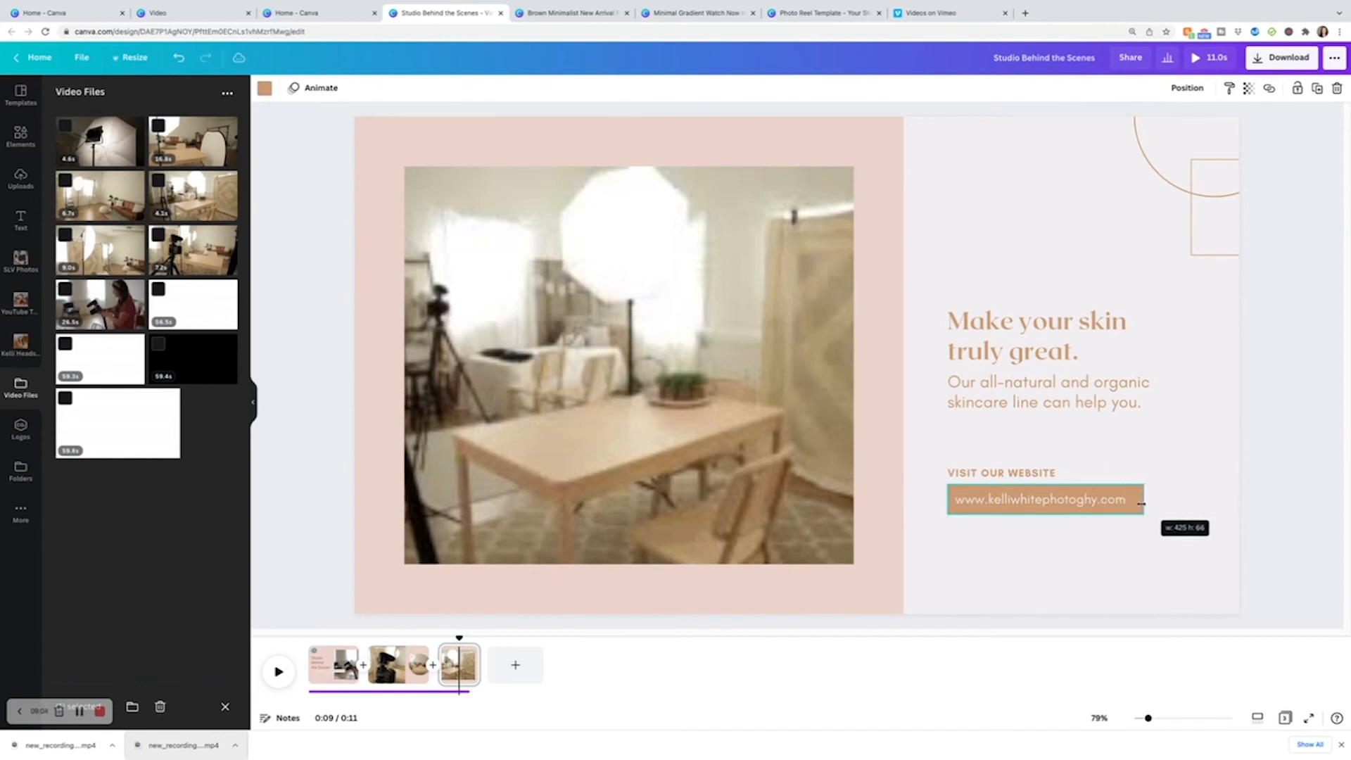
Link the website text box on the last page to the photographer's website address.
{"action": "left_click", "coordinate": [1132, 521]}
{"action": "left_click", "coordinate": [1124, 512]}
{"action": "left_click", "coordinate": [1168, 535]}
{"action": "left_click", "coordinate": [1099, 506]}
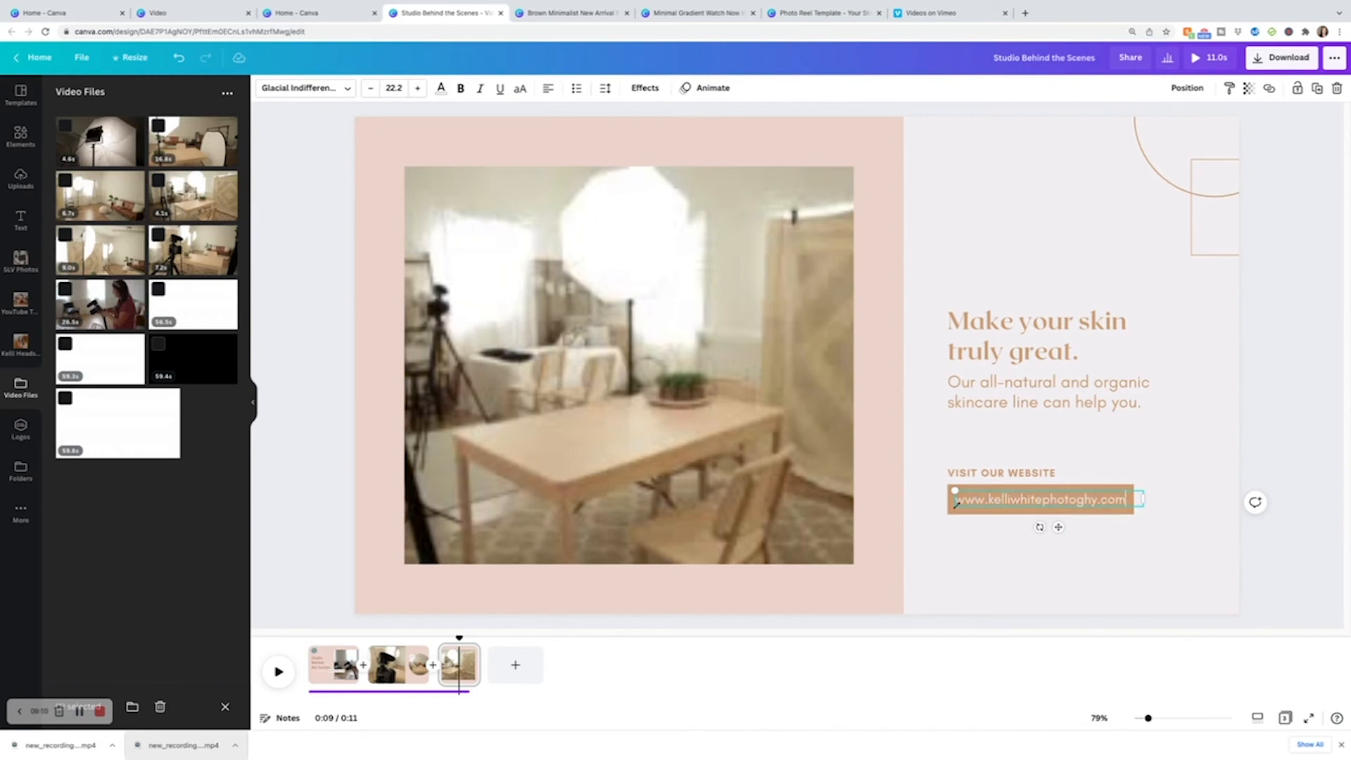
{"action": "left_click", "coordinate": [1271, 90]}
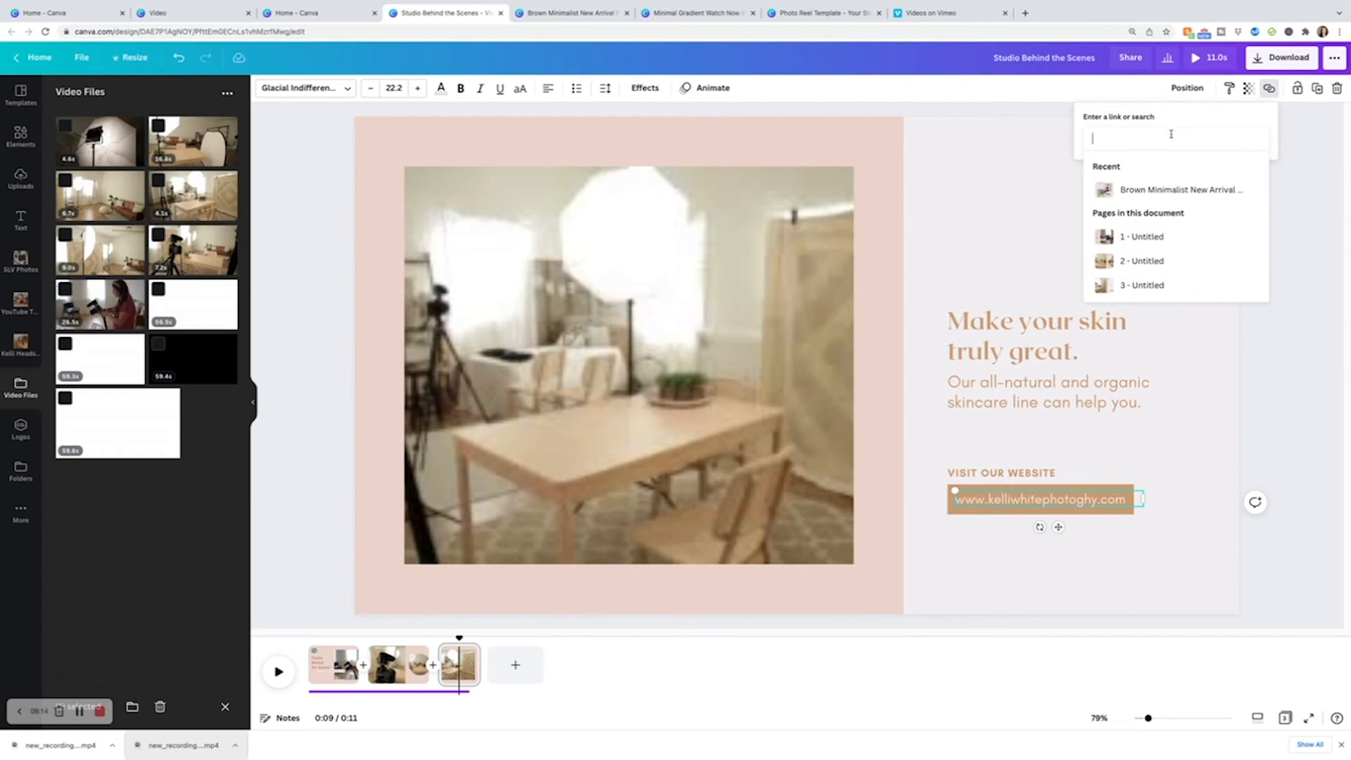
{"action": "type", "text": "www.kelliwhitephotography.com"}
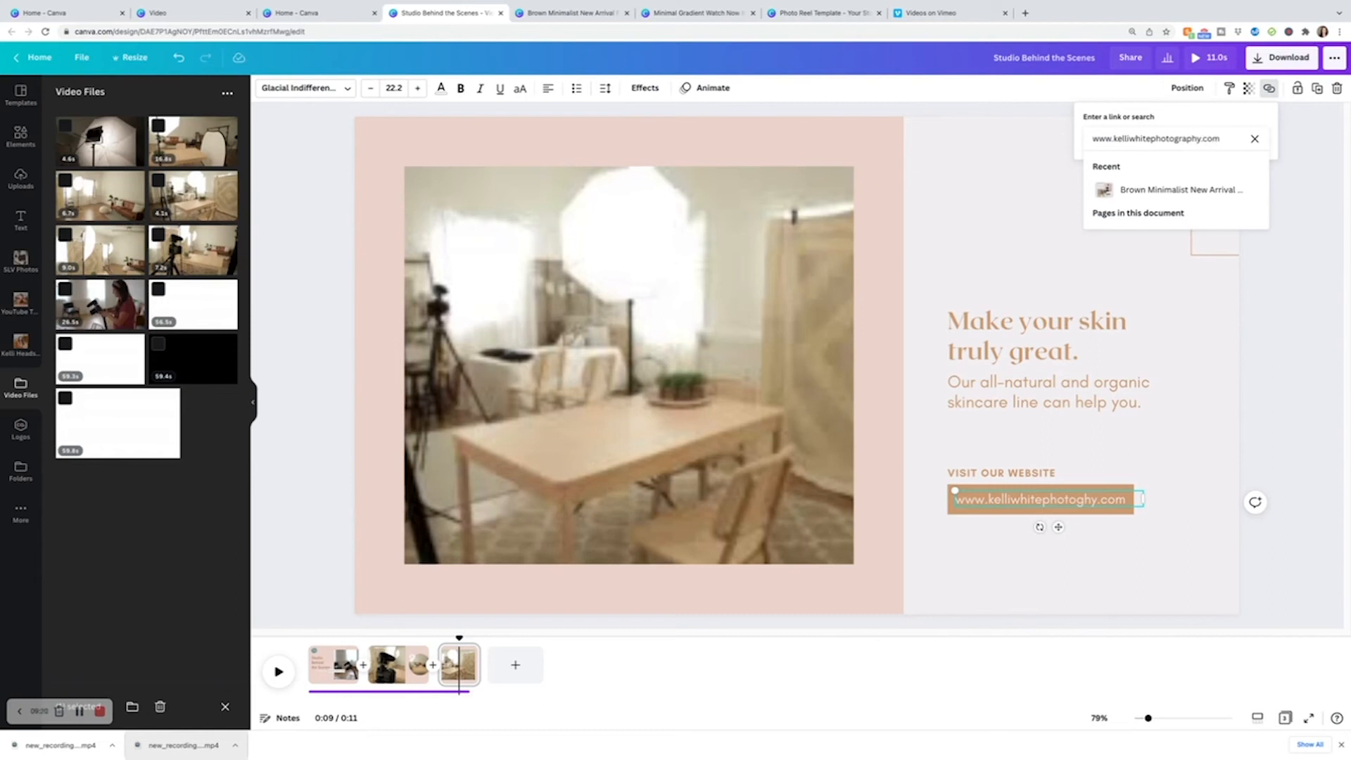
{"action": "key", "text": "Return"}
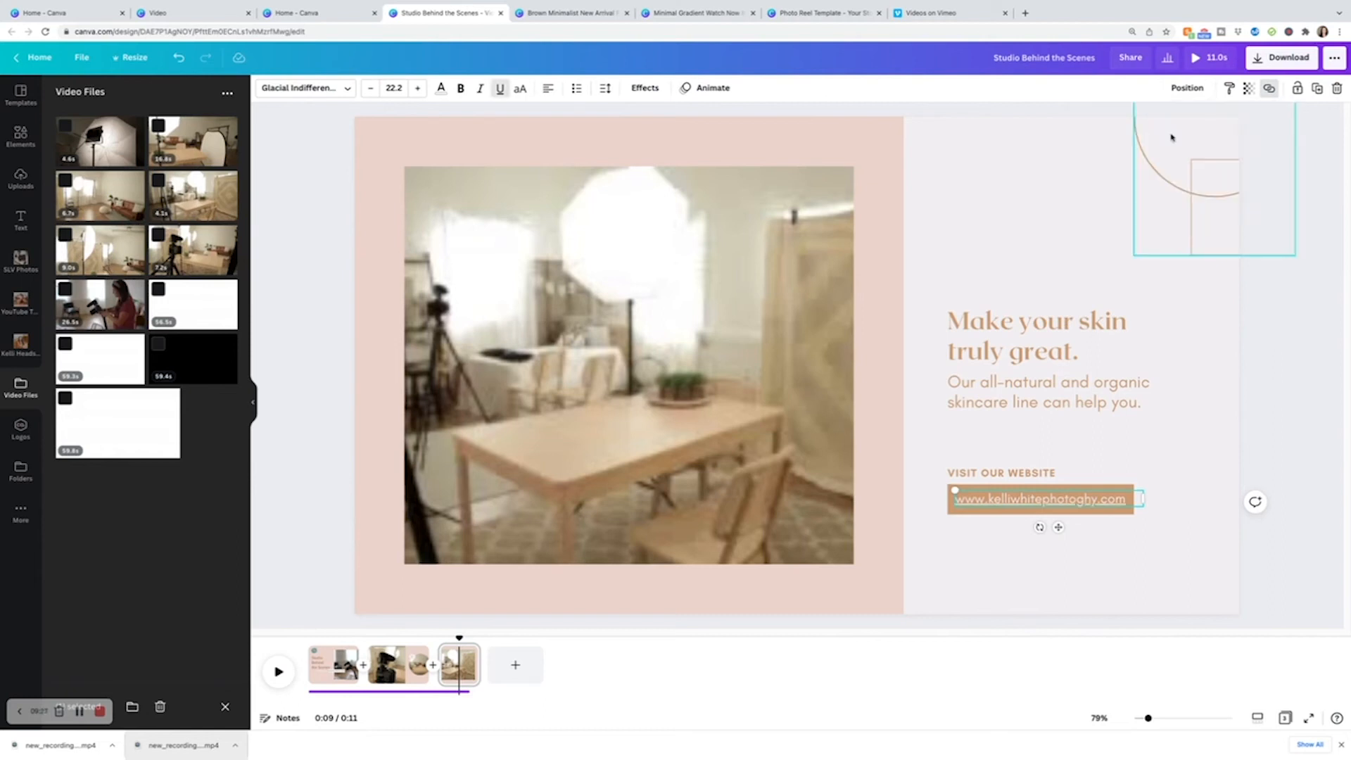
{"action": "left_click", "coordinate": [1201, 453]}
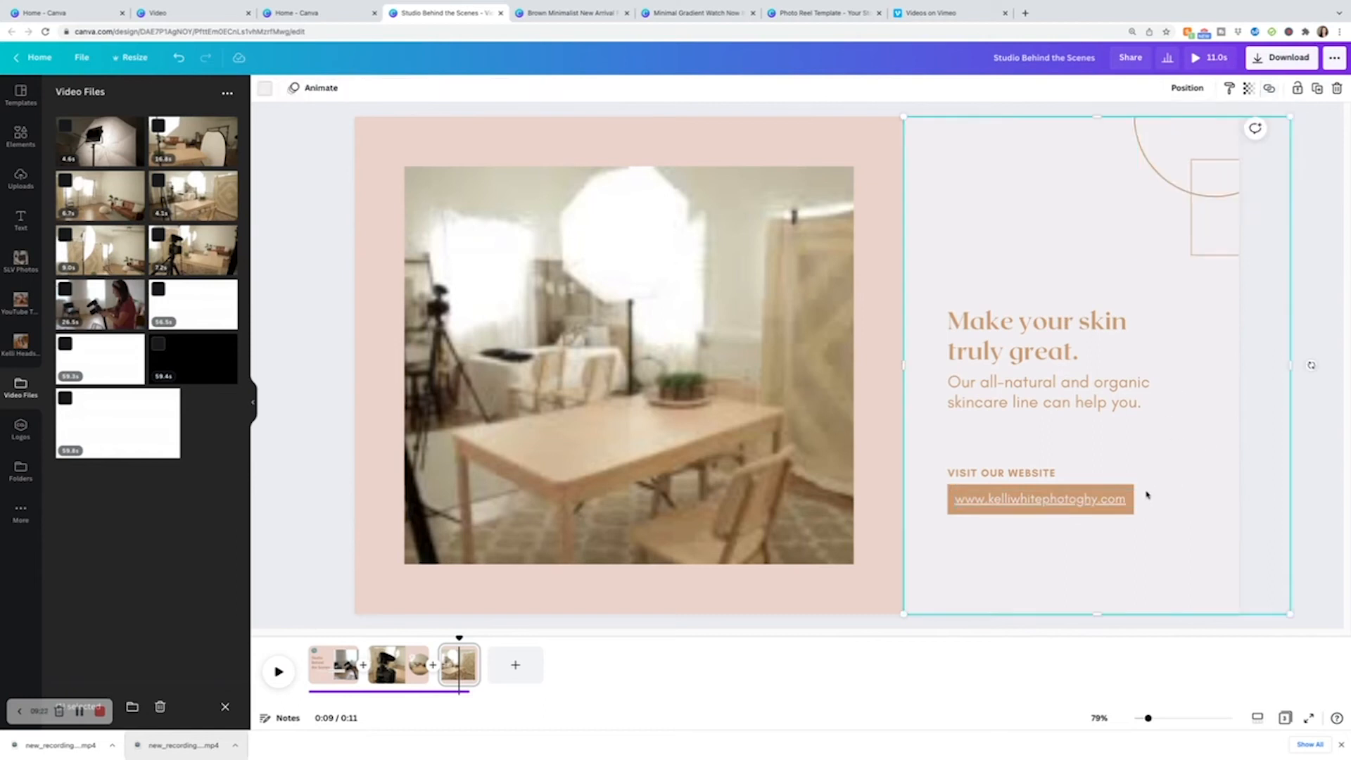
{"action": "left_click", "coordinate": [1084, 500]}
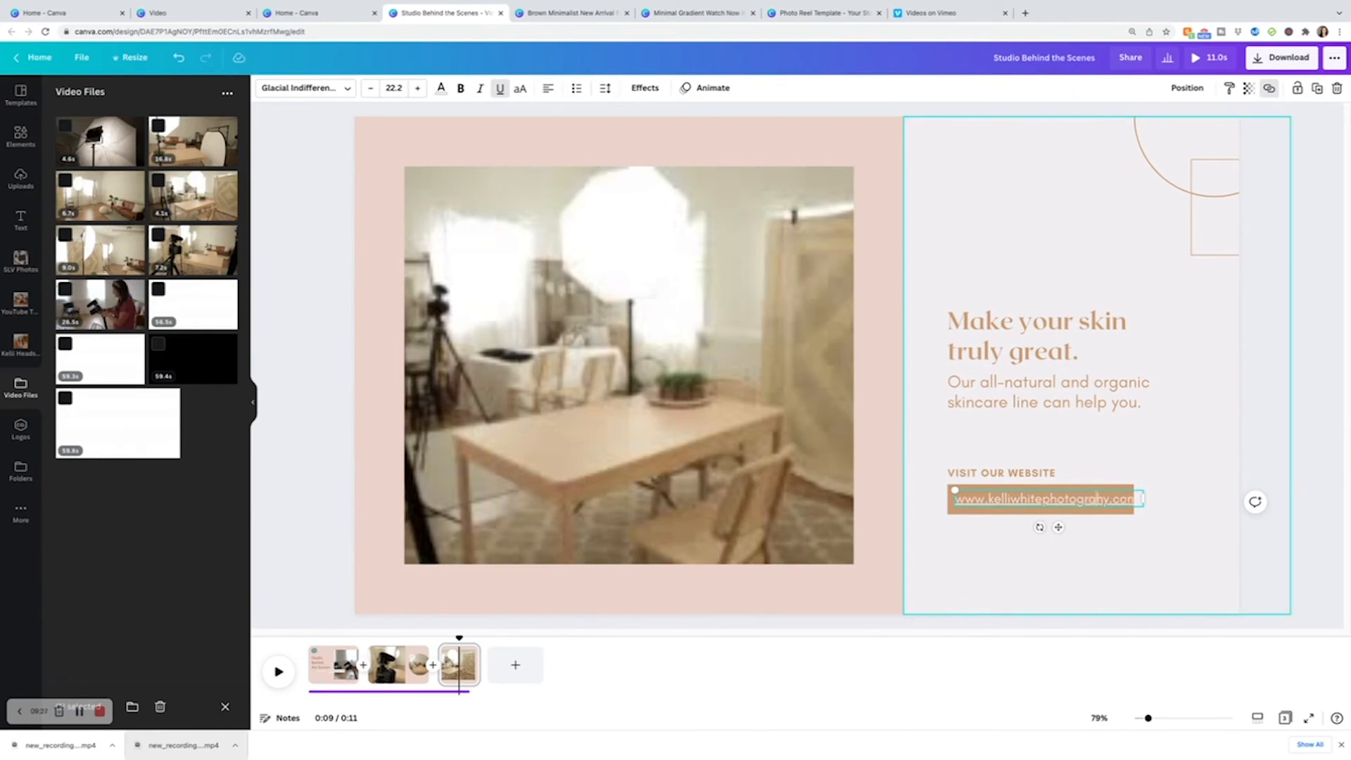
{"action": "type", "text": "p"}
{"action": "left_click", "coordinate": [1169, 500]}
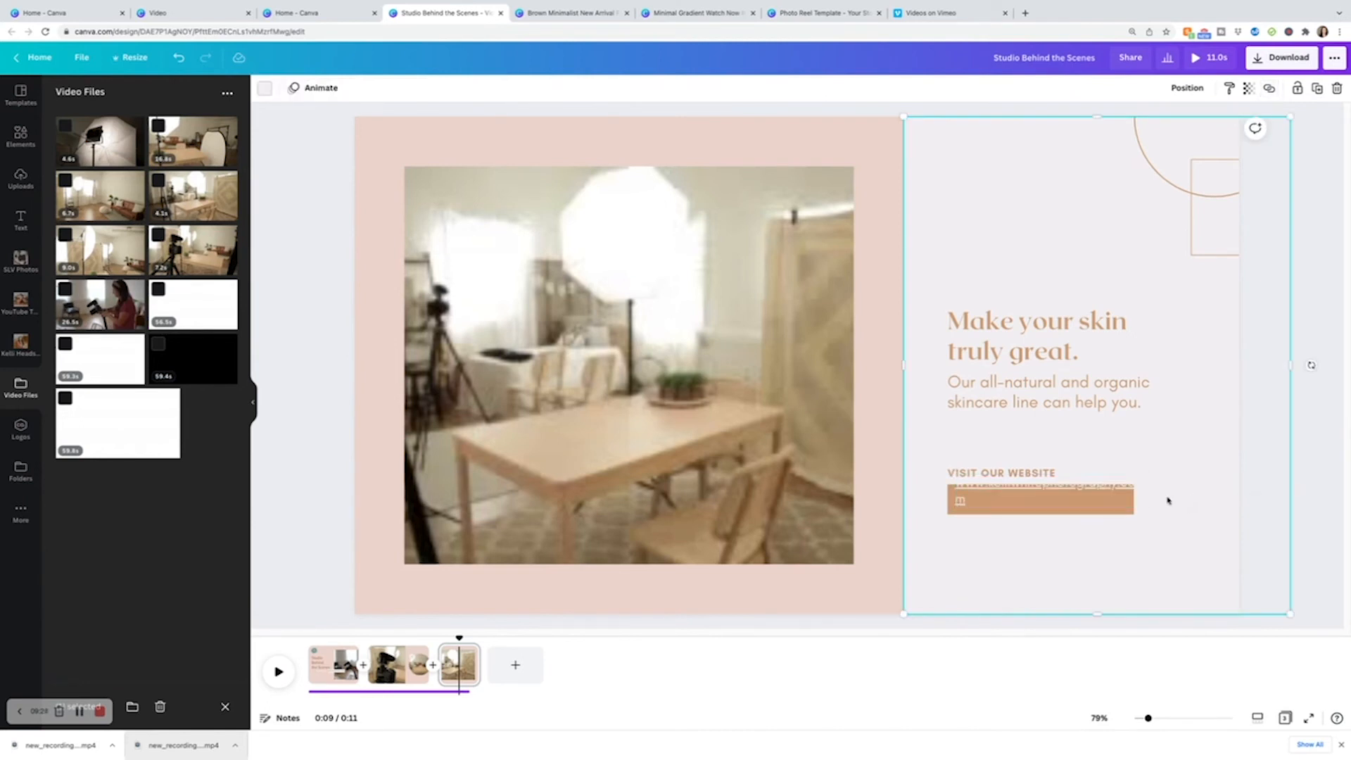
{"action": "left_click", "coordinate": [1119, 497]}
{"action": "left_click_drag", "start_coordinate": [1141, 497], "coordinate": [1173, 496]}
{"action": "left_click", "coordinate": [1142, 492]}
{"action": "left_click", "coordinate": [1128, 491]}
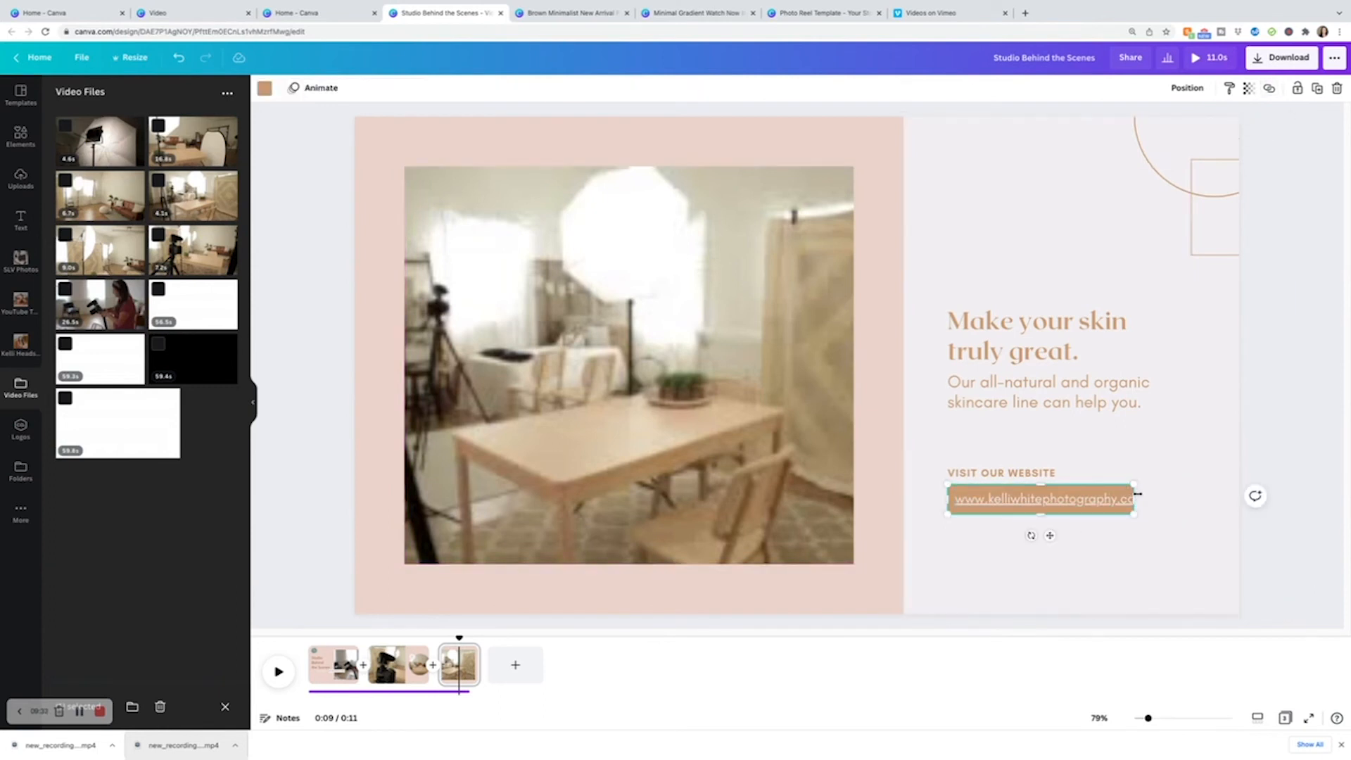
{"action": "mouse_move", "coordinate": [1142, 498]}
{"action": "left_mouse_down"}
{"action": "mouse_move", "coordinate": [1171, 499]}
{"action": "mouse_move", "coordinate": [1158, 500]}
{"action": "left_mouse_up"}
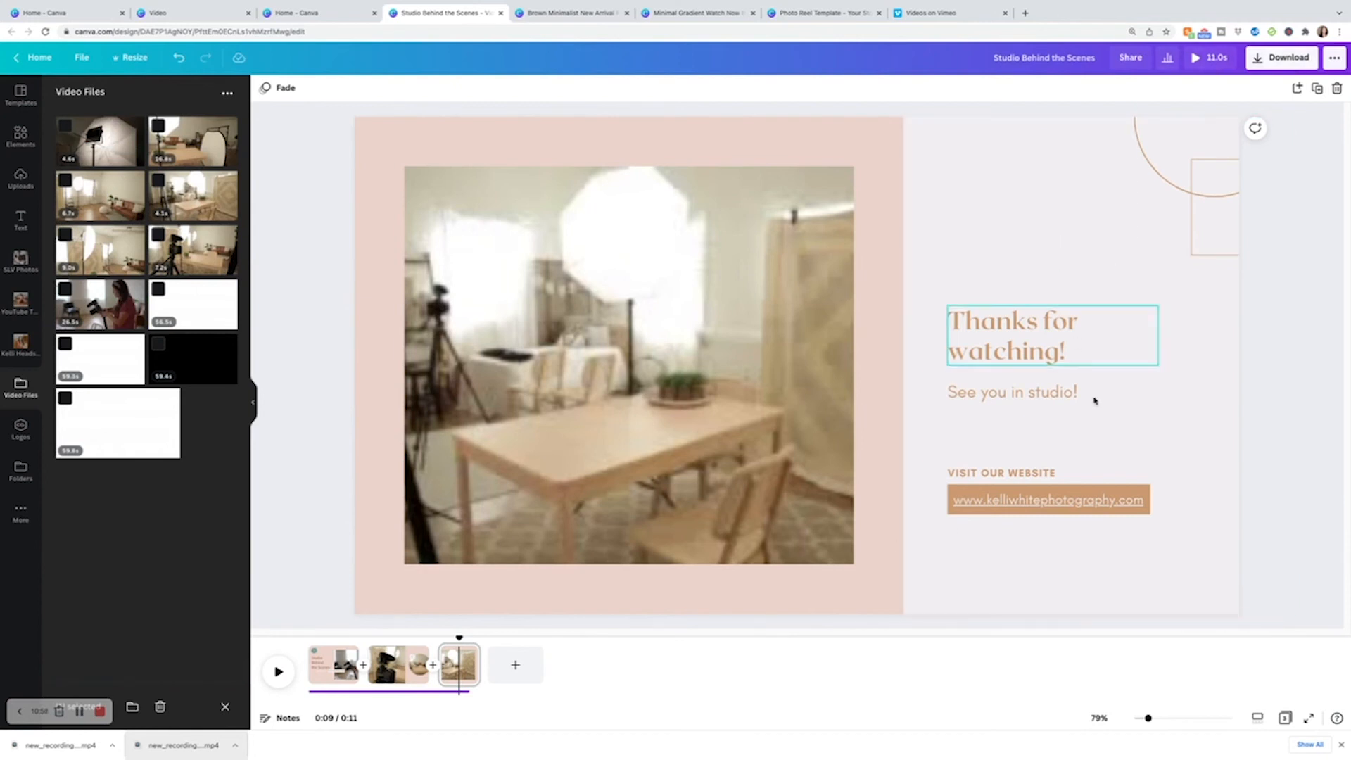
Recolour the website box with the dusty pink brand colour and apply it across all pages.
{"action": "left_click", "coordinate": [1138, 497]}
{"action": "left_click", "coordinate": [1138, 487]}
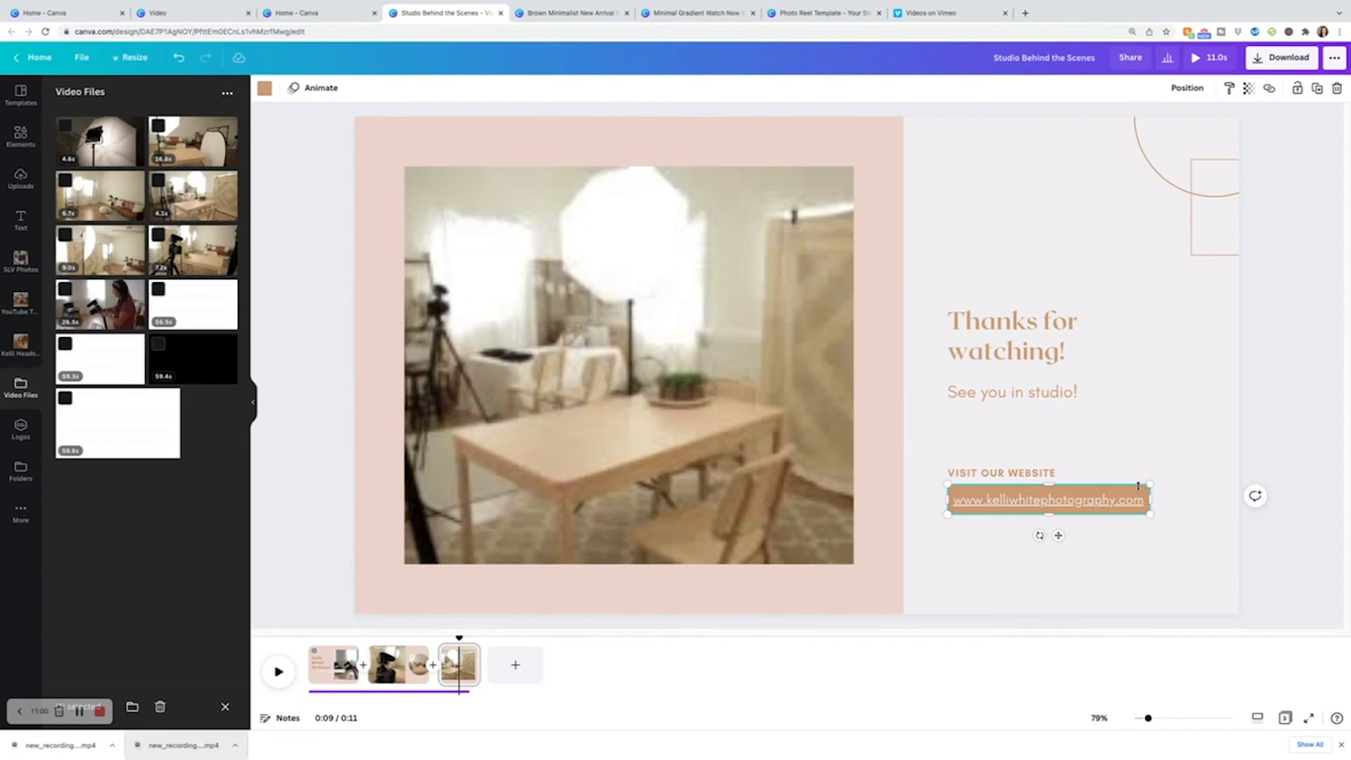
{"action": "left_click", "coordinate": [265, 88]}
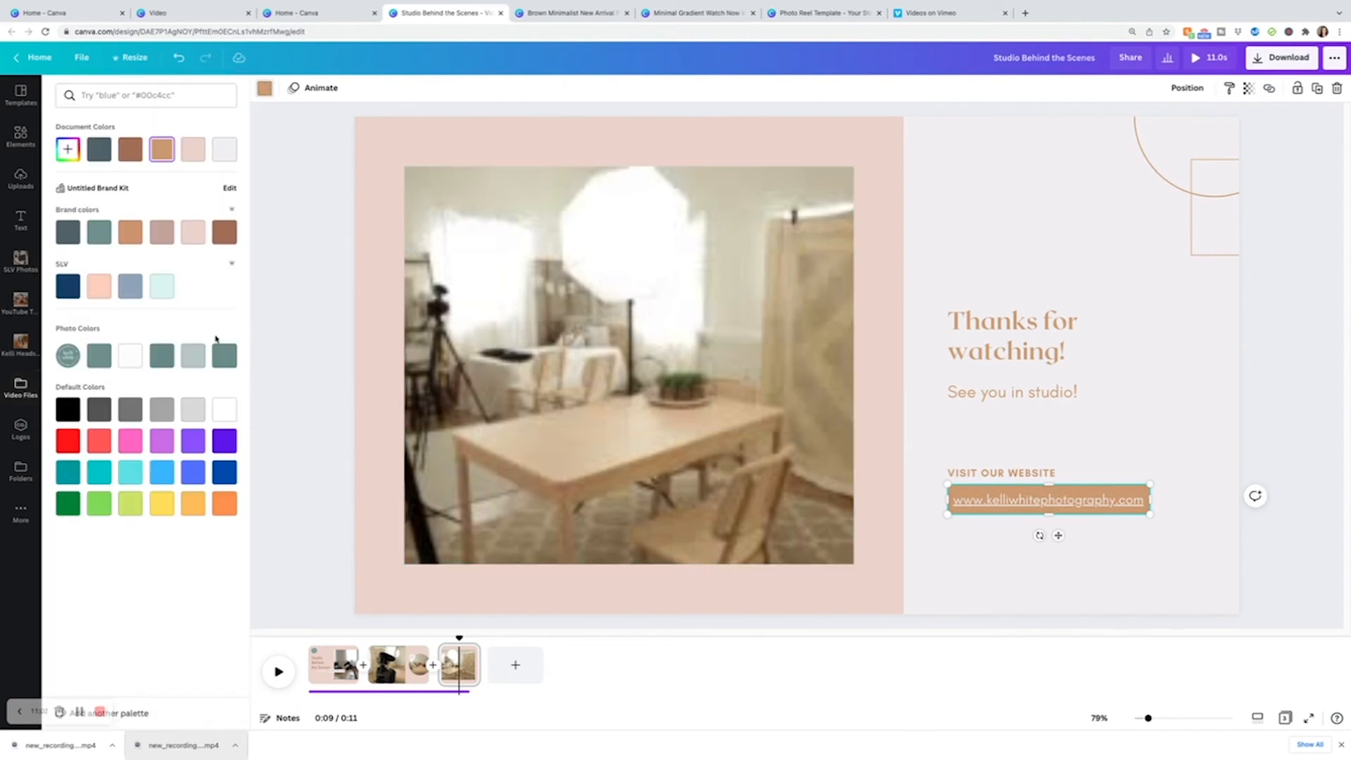
{"action": "left_click", "coordinate": [161, 234]}
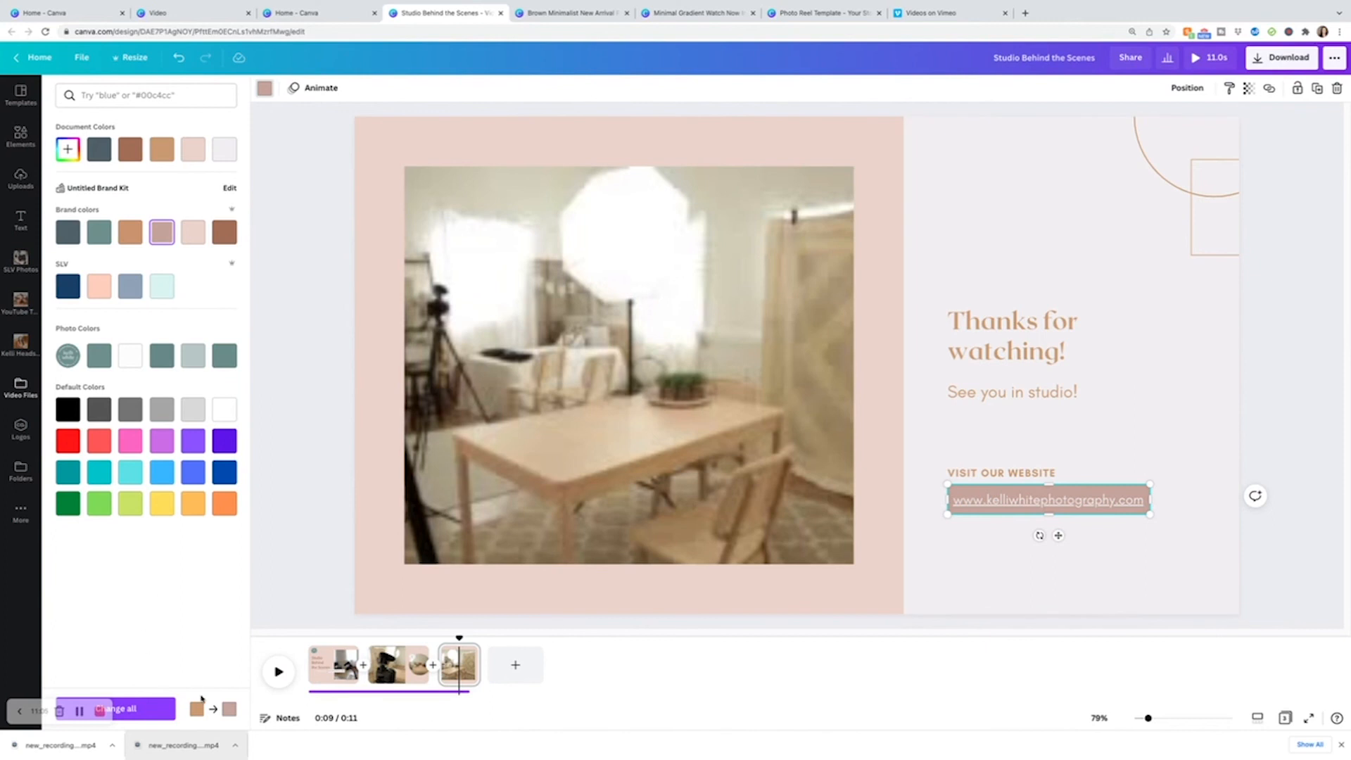
{"action": "left_click", "coordinate": [116, 709]}
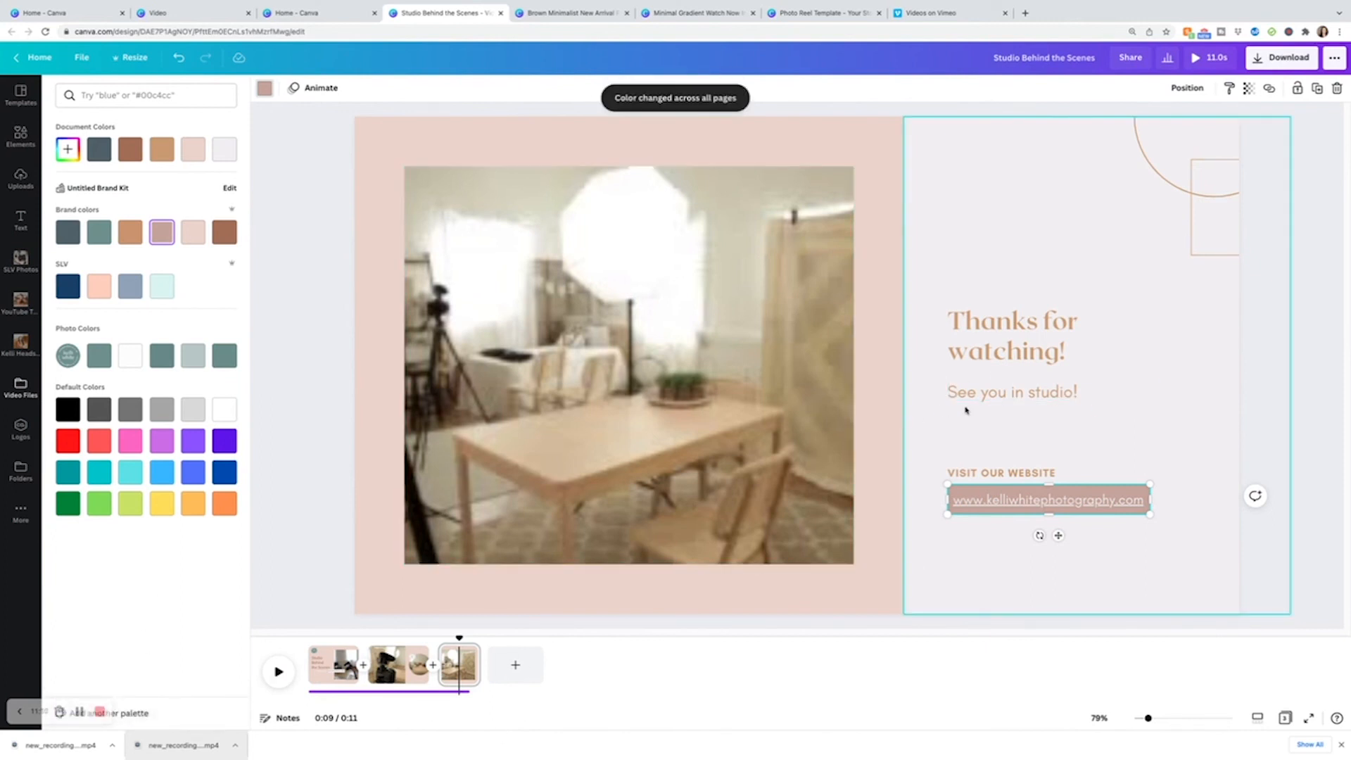
Change the 'Thanks for watching!' heading font to Glacial Indifference.
{"action": "left_click", "coordinate": [1010, 355]}
{"action": "double_click", "coordinate": [1047, 350]}
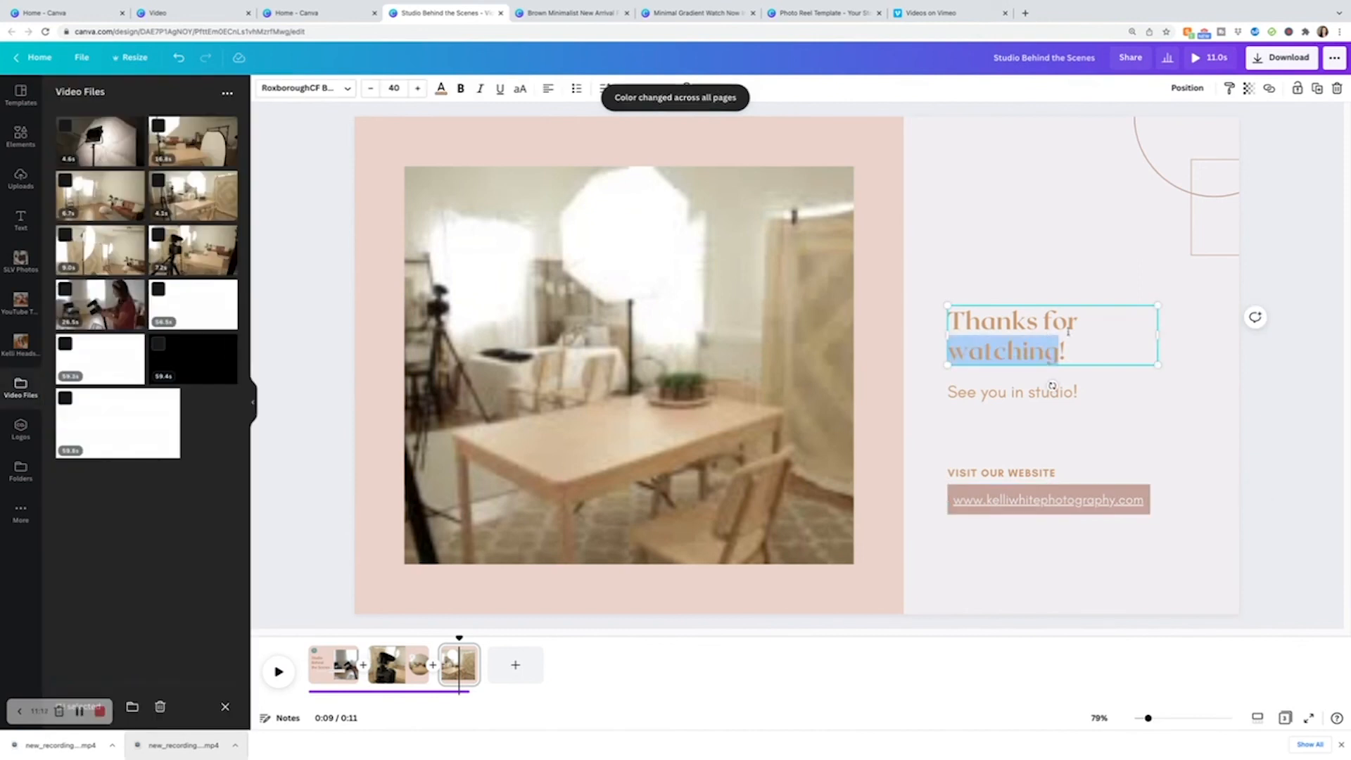
{"action": "left_click_drag", "start_coordinate": [1110, 347], "coordinate": [952, 318]}
{"action": "left_click", "coordinate": [304, 88]}
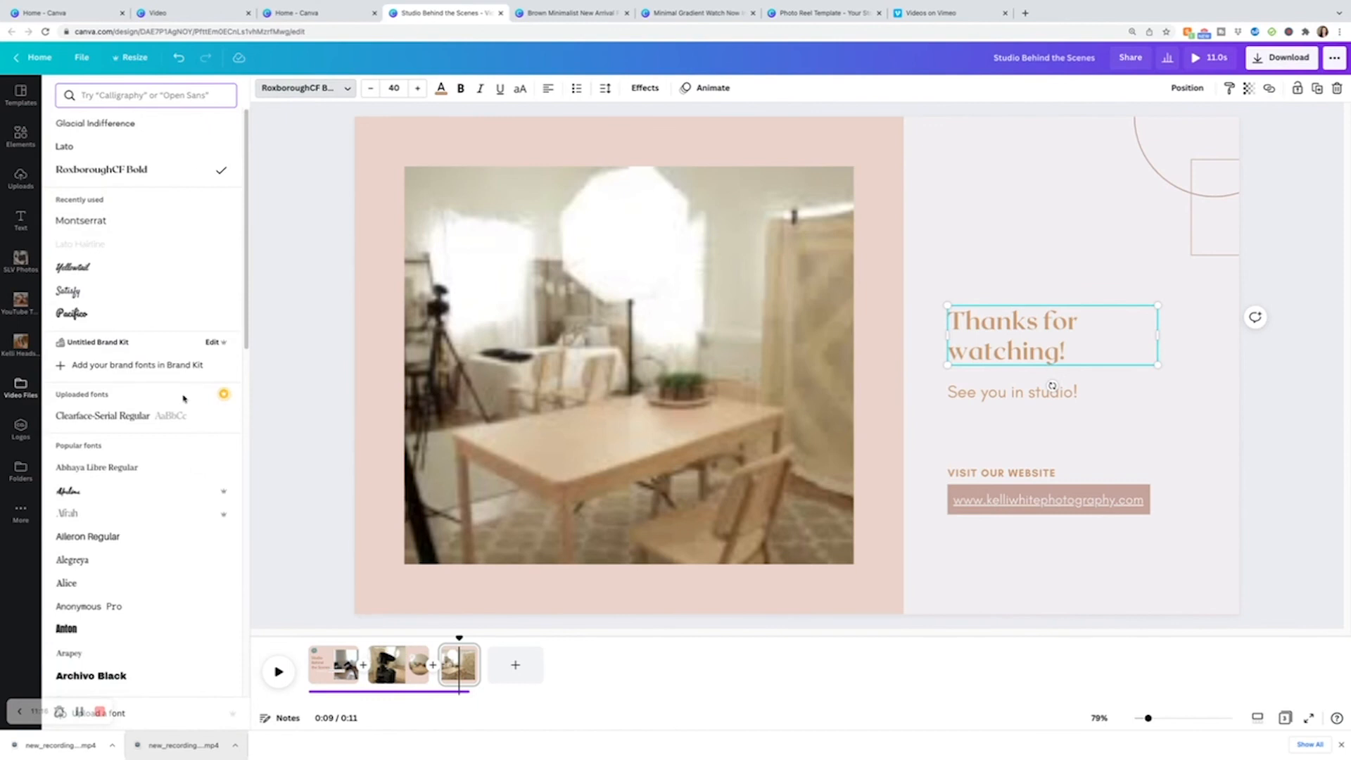
{"action": "left_click", "coordinate": [96, 147]}
Set the 'See you in studio!' line's font to Lato.
{"action": "left_click", "coordinate": [1101, 393]}
{"action": "left_click", "coordinate": [1112, 391]}
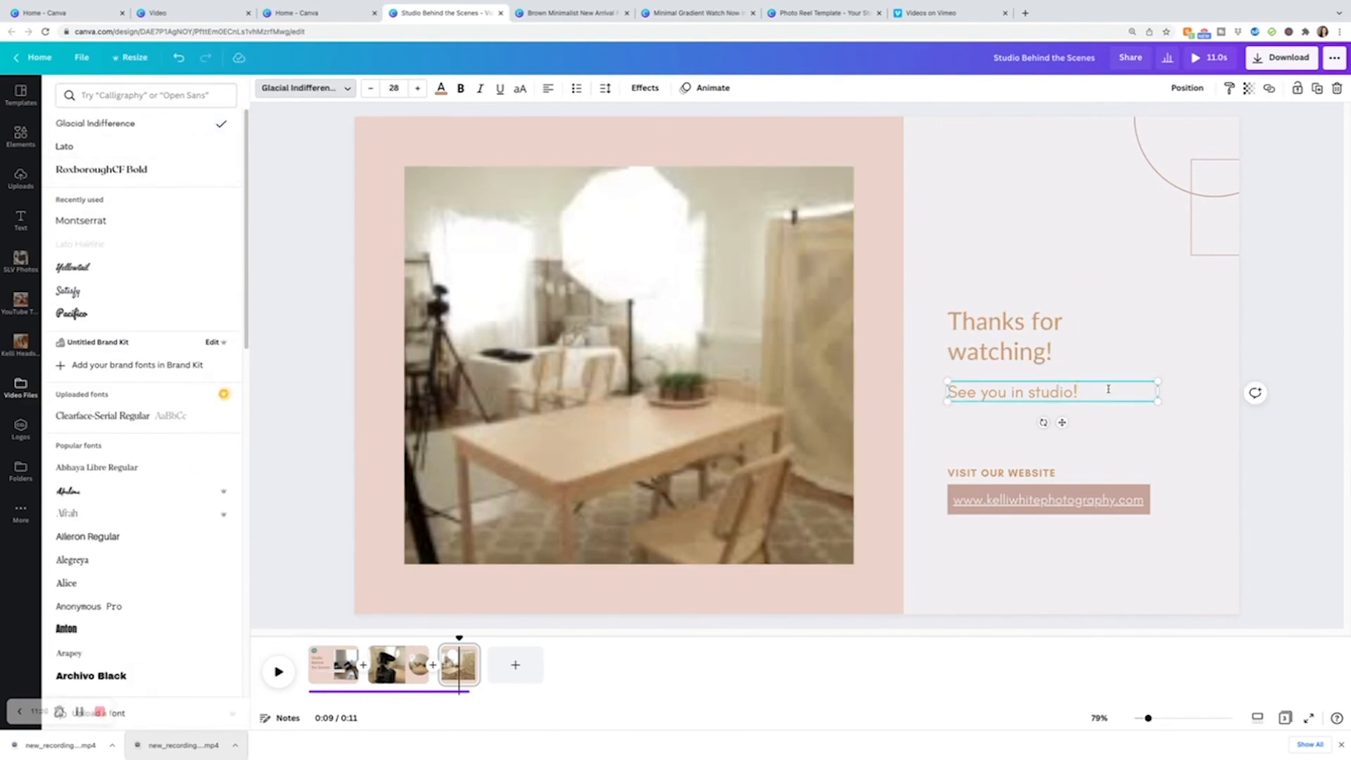
{"action": "left_click_drag", "start_coordinate": [1102, 388], "coordinate": [933, 387]}
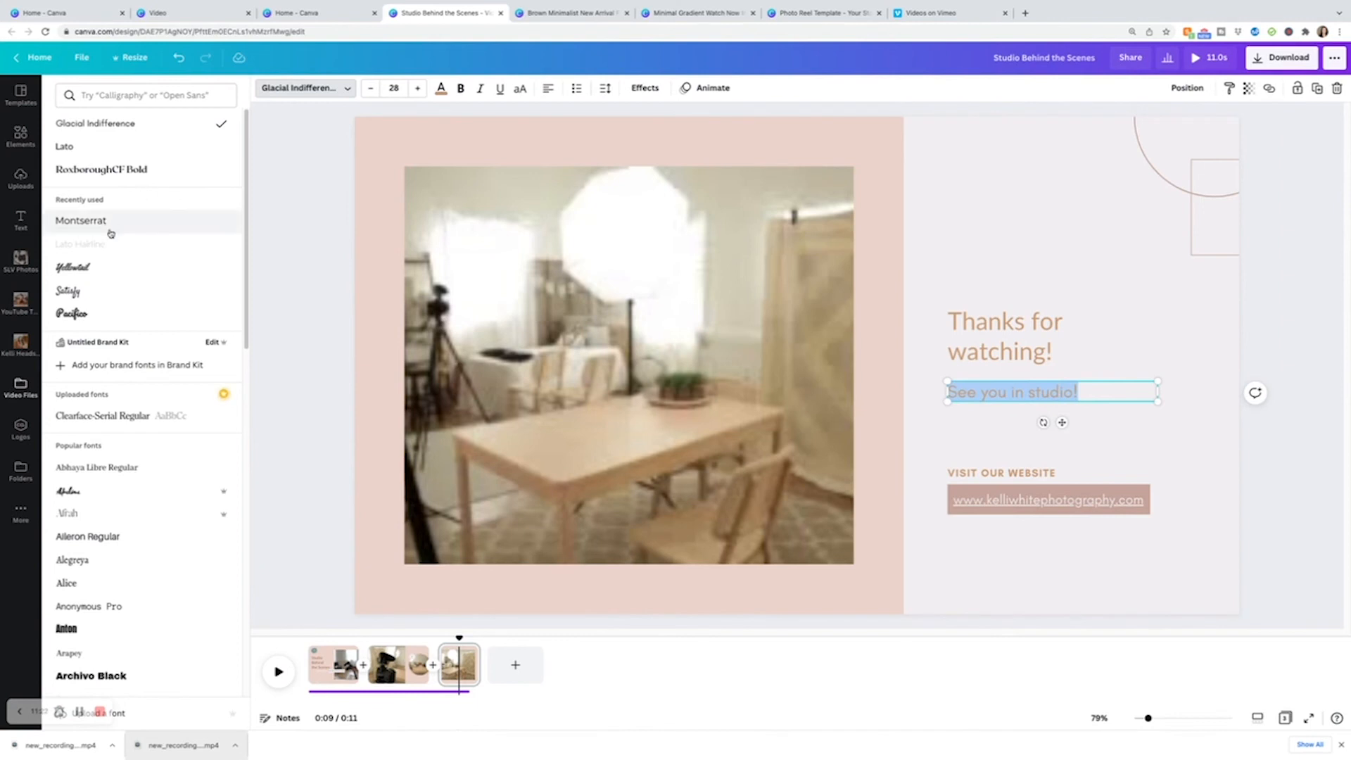
{"action": "left_click", "coordinate": [99, 149]}
Change the text colour to the dark slate grey document colour across all pages.
{"action": "left_click", "coordinate": [982, 456]}
{"action": "double_click", "coordinate": [1082, 473]}
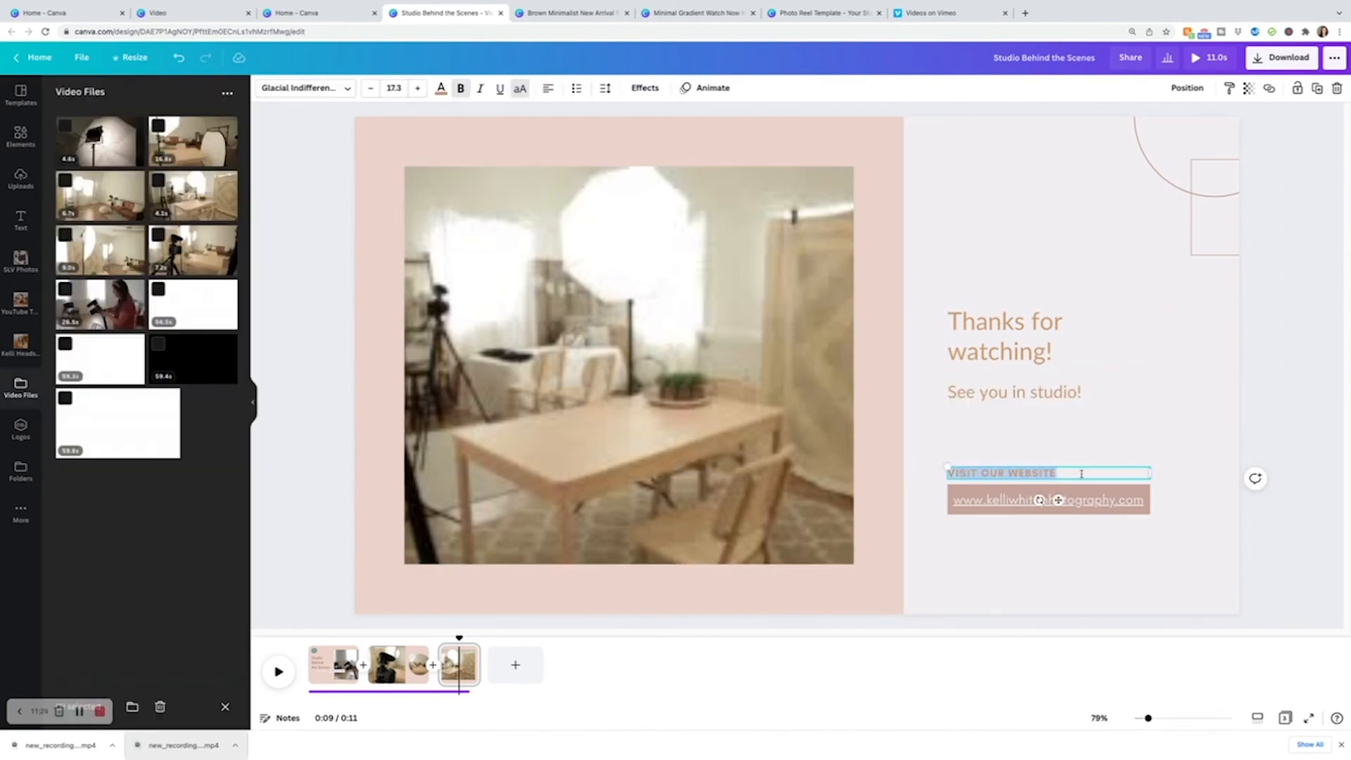
{"action": "left_click", "coordinate": [442, 88]}
{"action": "left_click", "coordinate": [98, 156]}
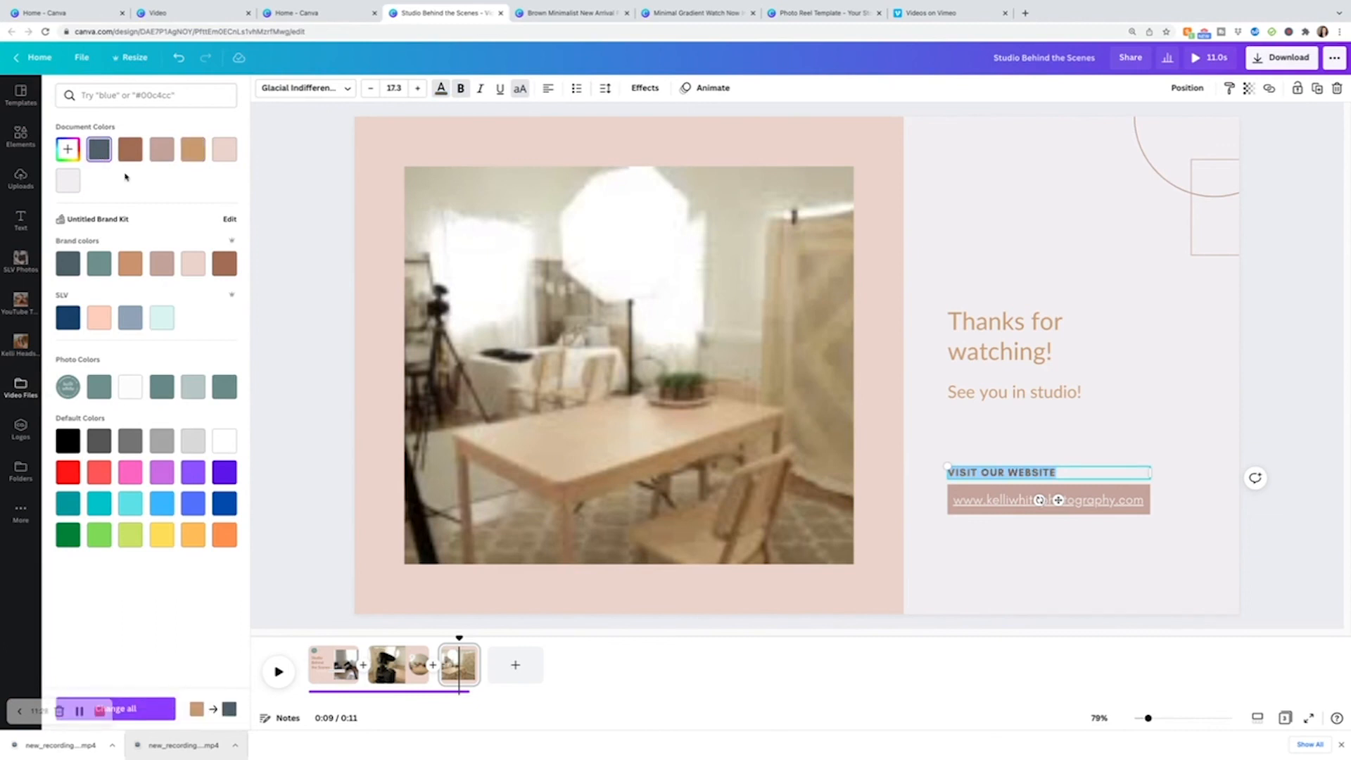
{"action": "left_click", "coordinate": [148, 709]}
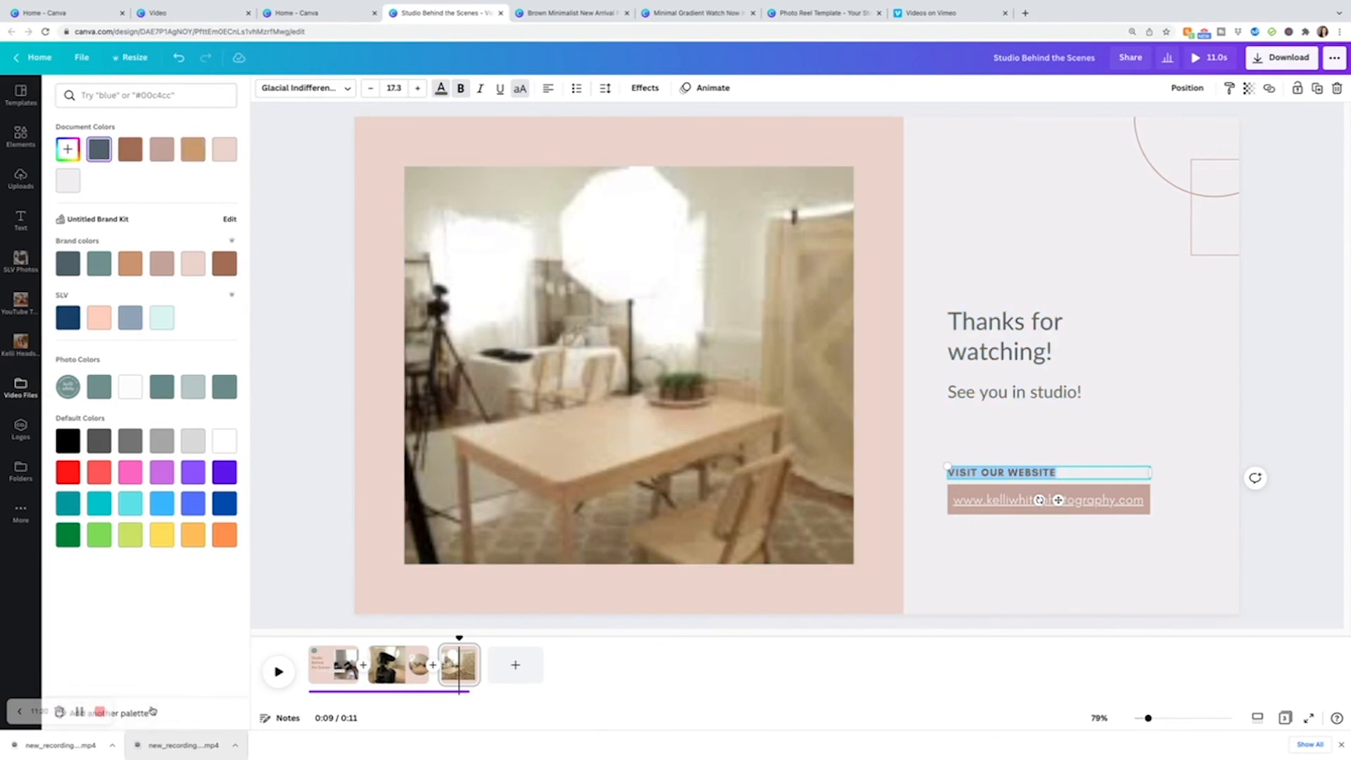
{"action": "left_click", "coordinate": [1060, 408]}
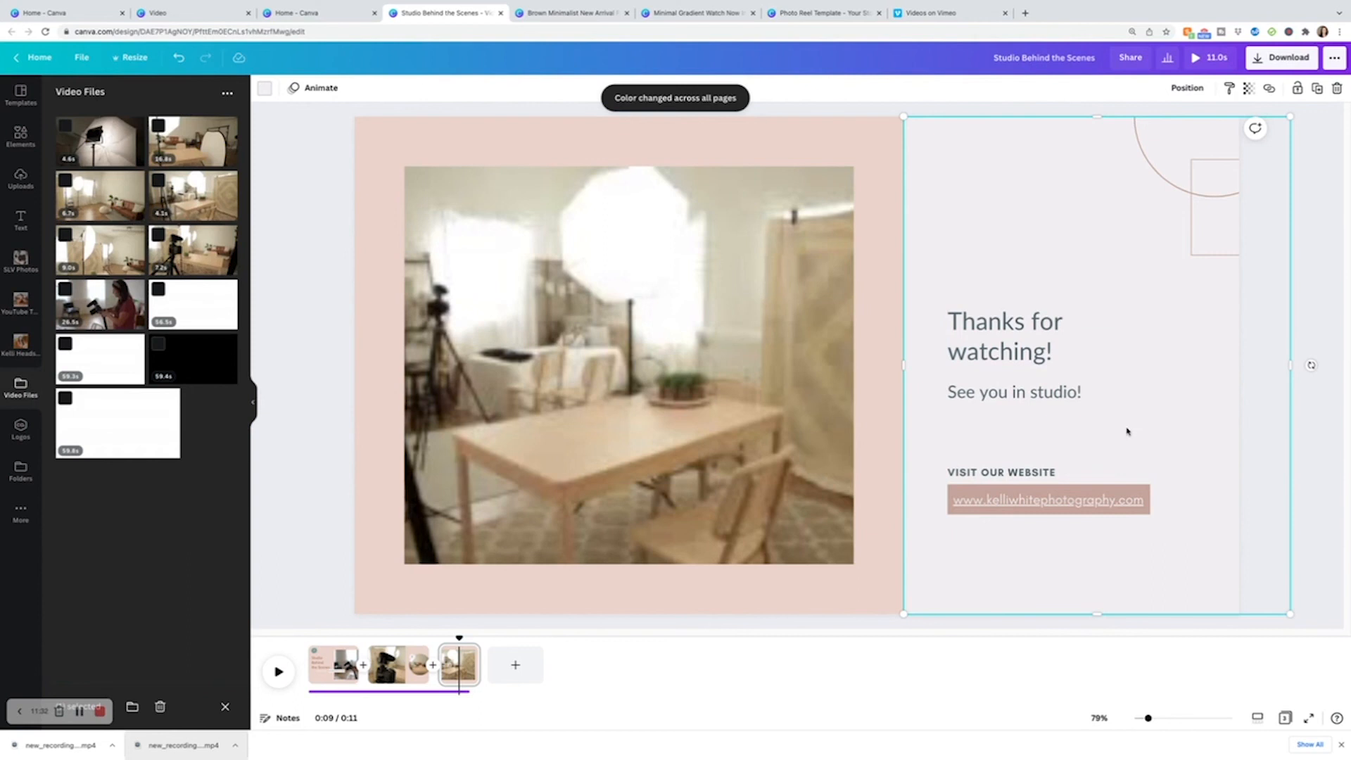
Change the 'VISIT OUR WEBSITE' label font to Lato.
{"action": "left_click", "coordinate": [1060, 472]}
{"action": "left_click", "coordinate": [1060, 472]}
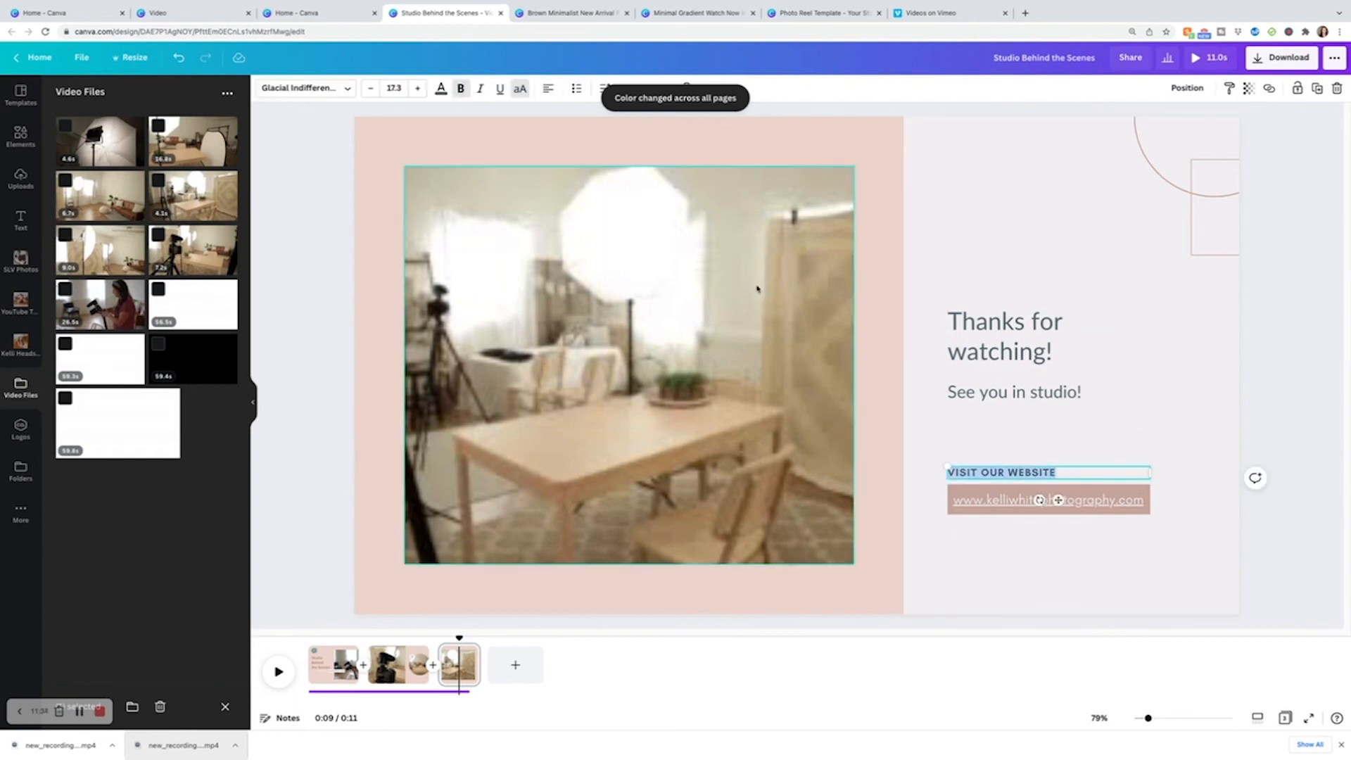
{"action": "left_click", "coordinate": [309, 88]}
{"action": "left_click", "coordinate": [140, 147]}
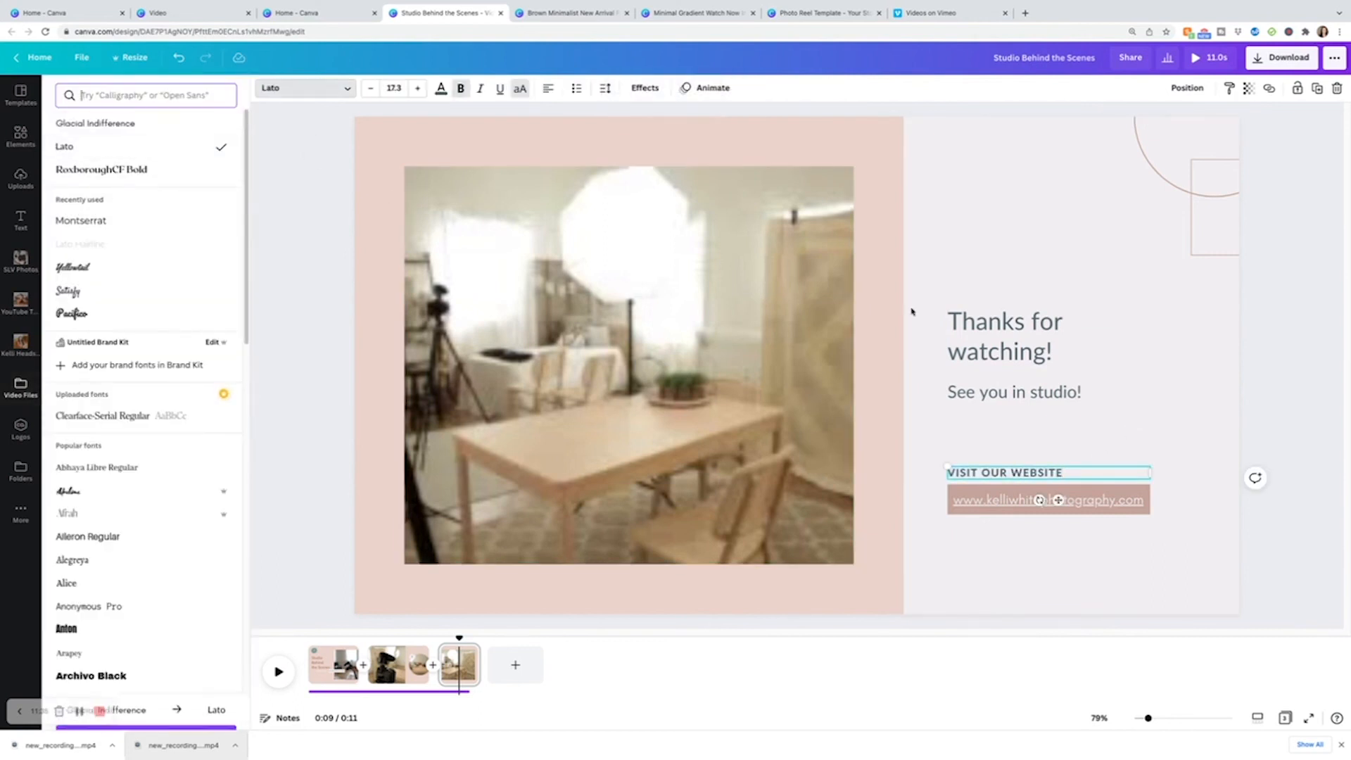
{"action": "left_click", "coordinate": [1176, 402]}
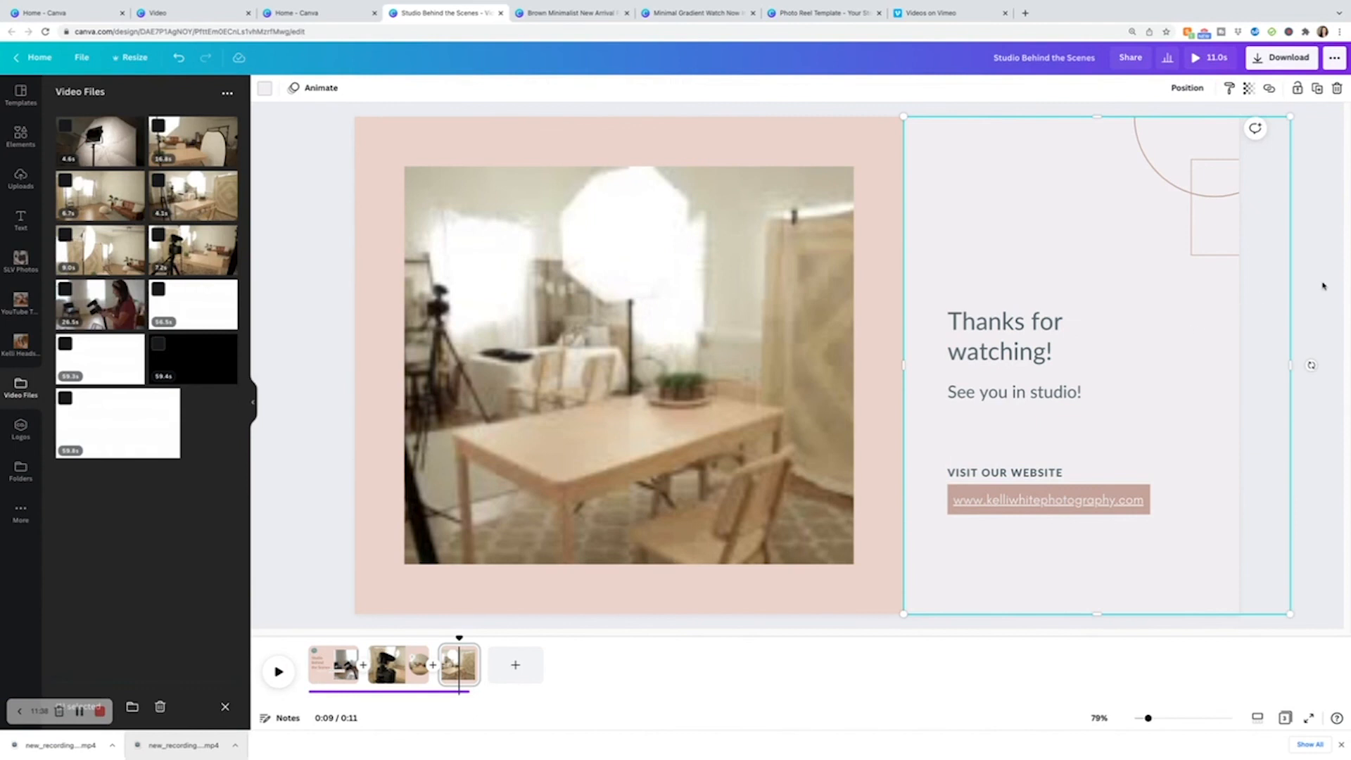
Delete the '1' numeral from the small circle on page 2.
{"action": "left_click", "coordinate": [502, 448]}
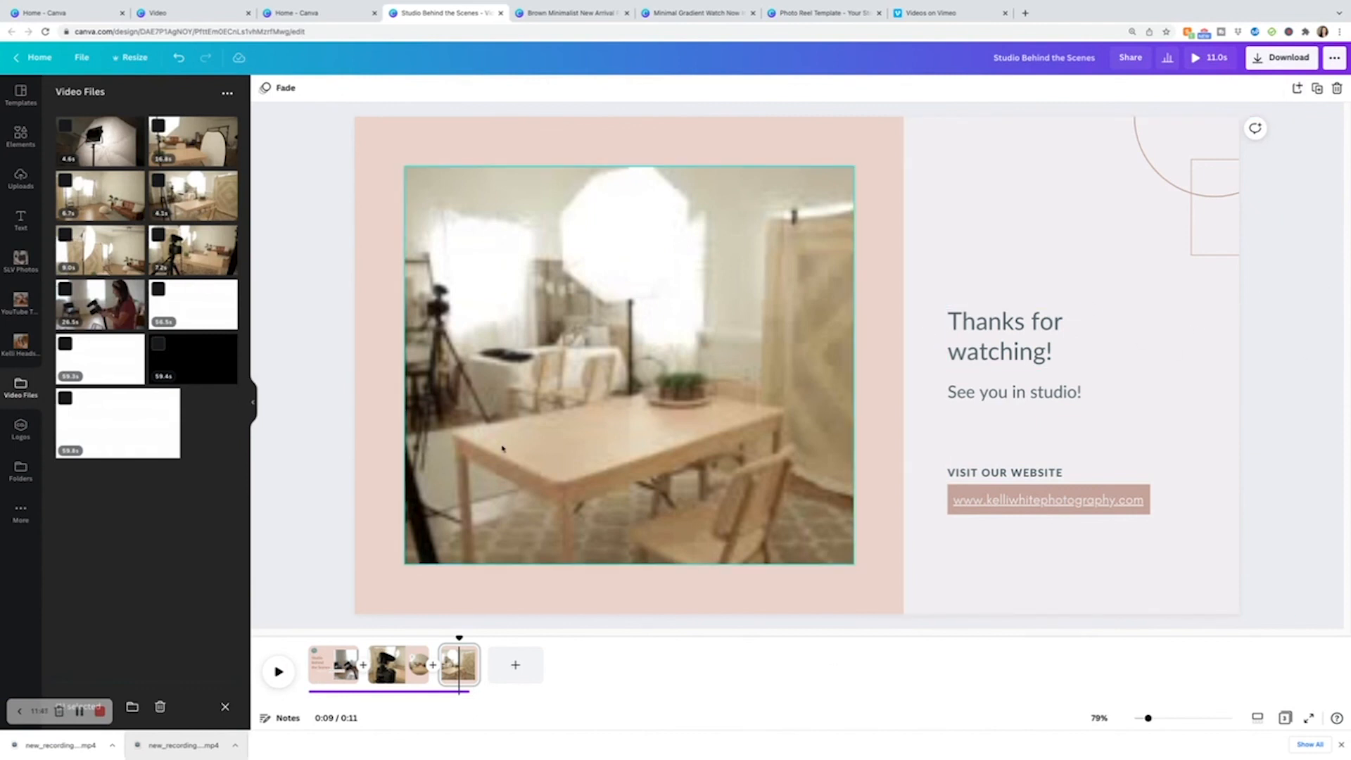
{"action": "left_click_drag", "start_coordinate": [457, 637], "coordinate": [399, 639]}
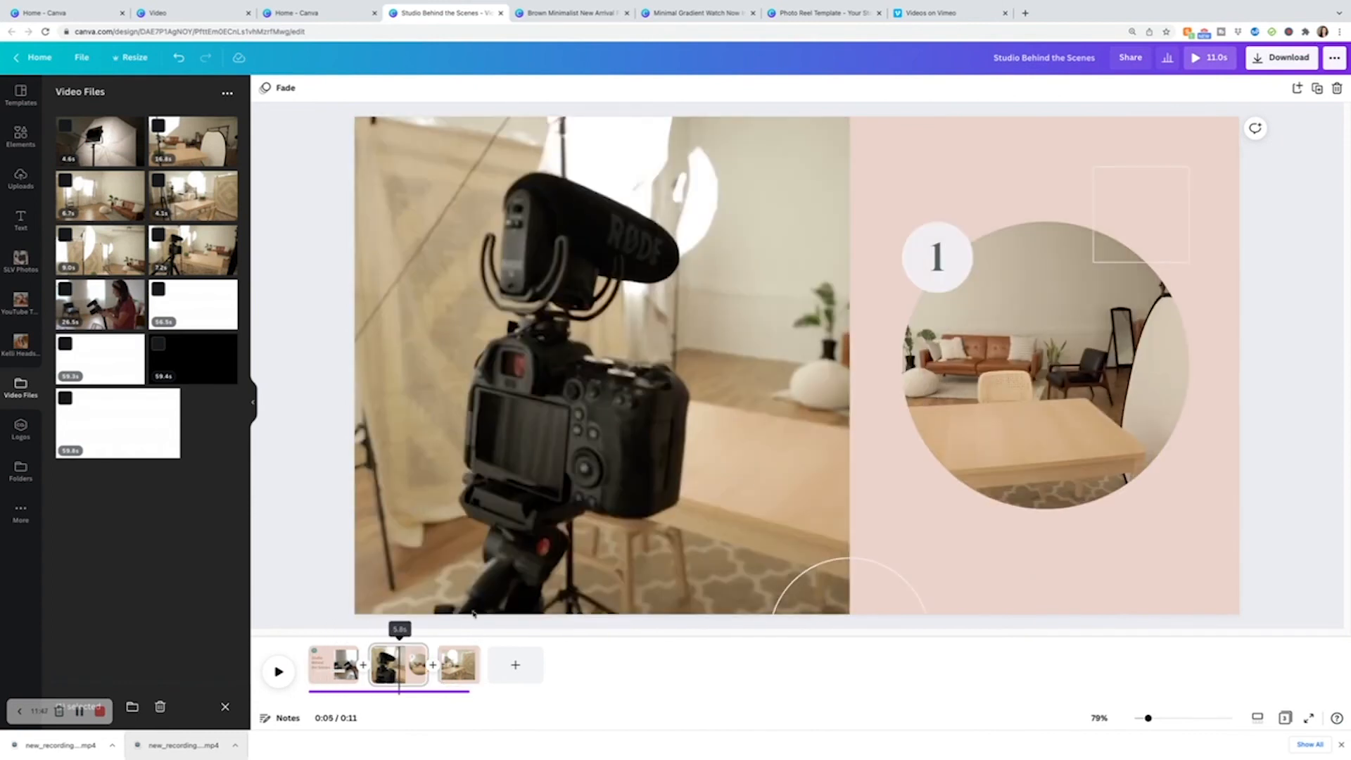
{"action": "left_click", "coordinate": [930, 269]}
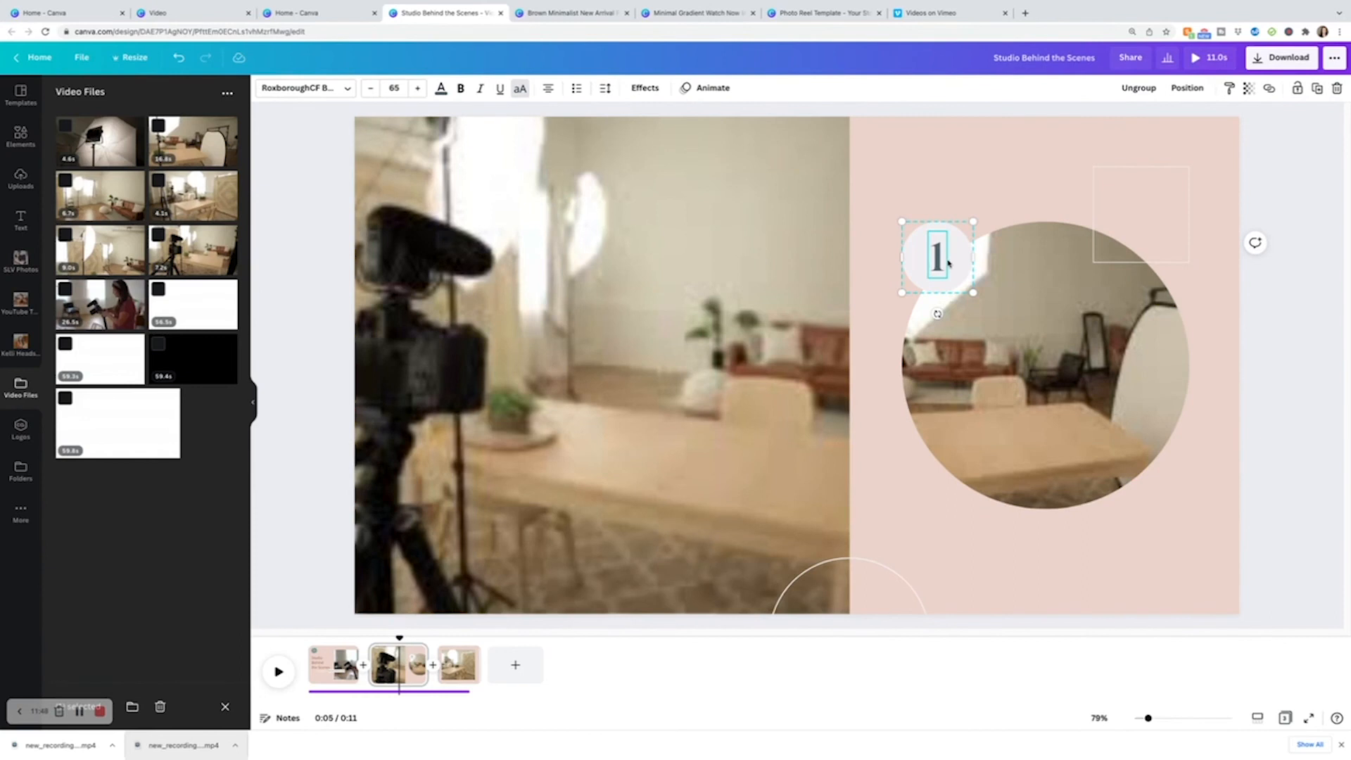
{"action": "key", "text": "Delete"}
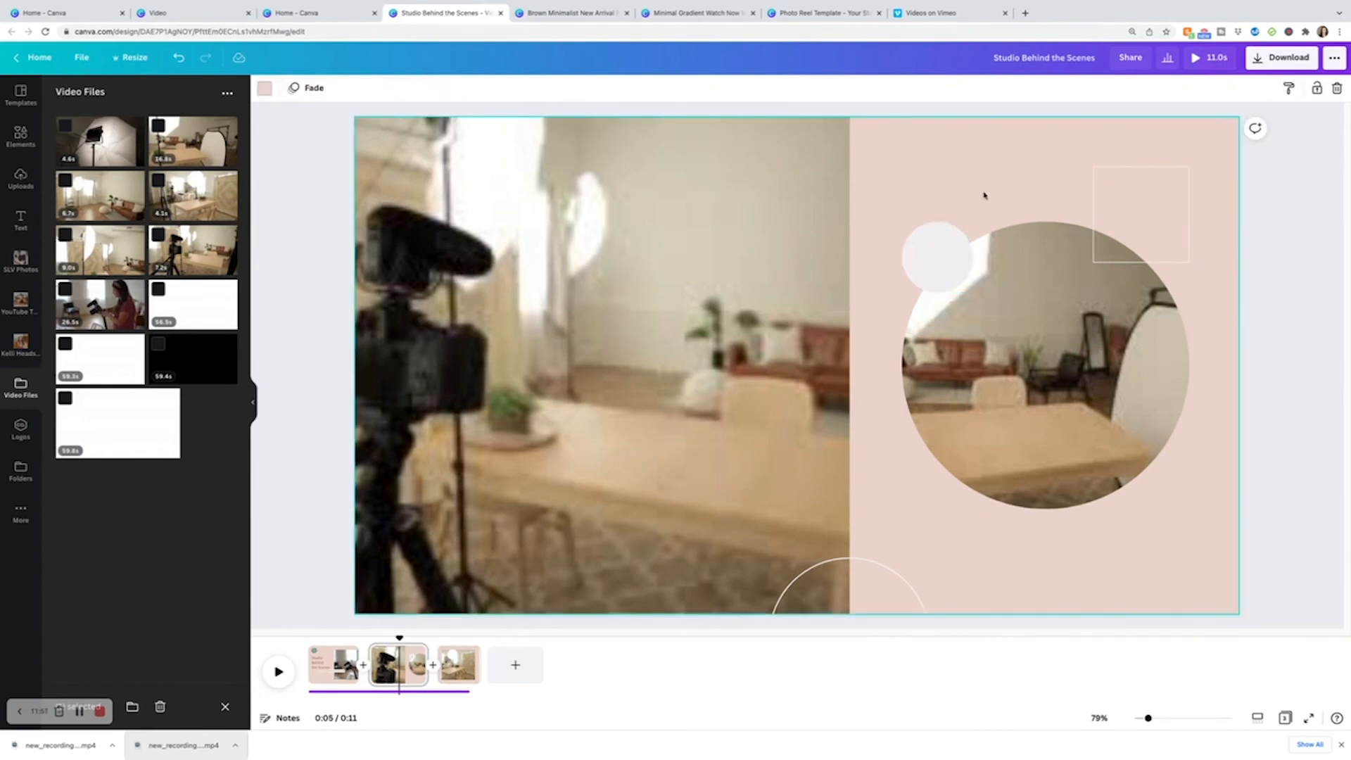
Recolour page 2's small circle to the dusty pink brand colour.
{"action": "left_click", "coordinate": [265, 87]}
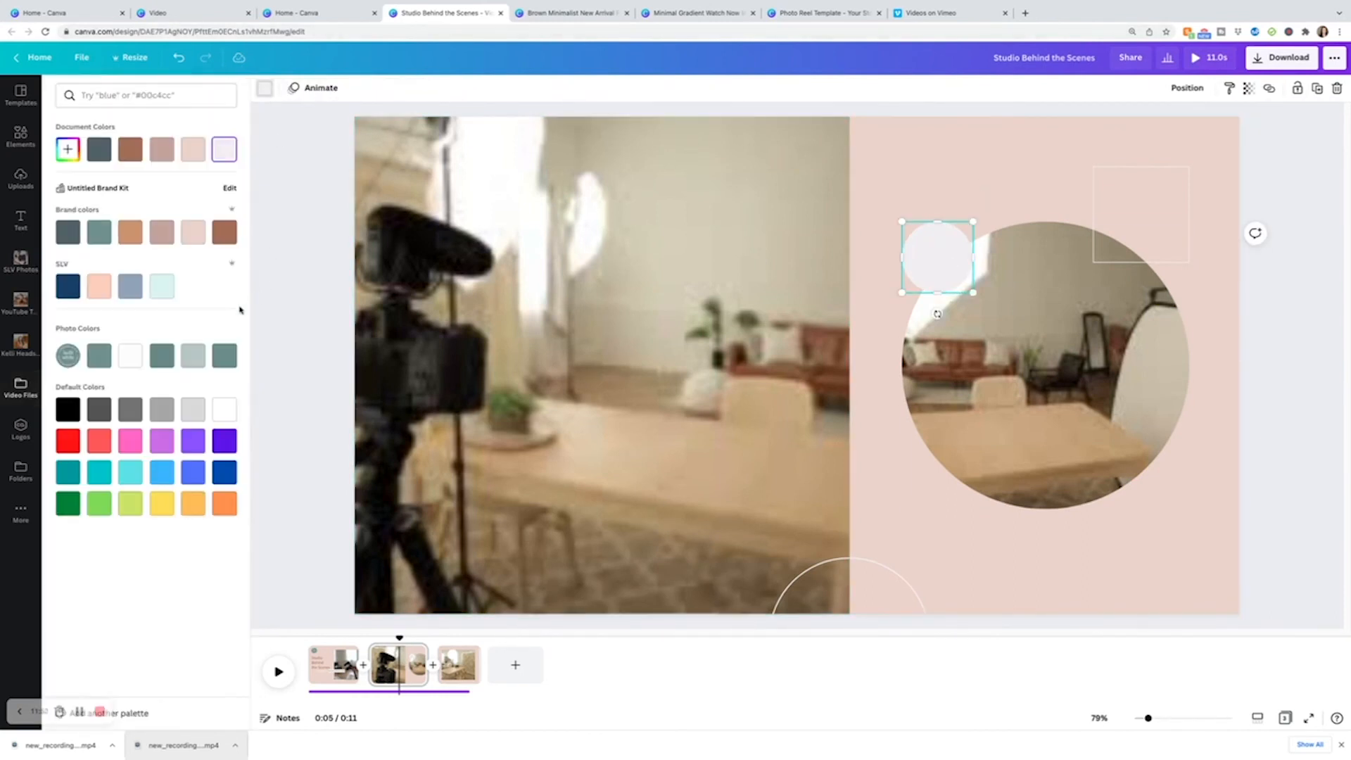
{"action": "left_click", "coordinate": [192, 233]}
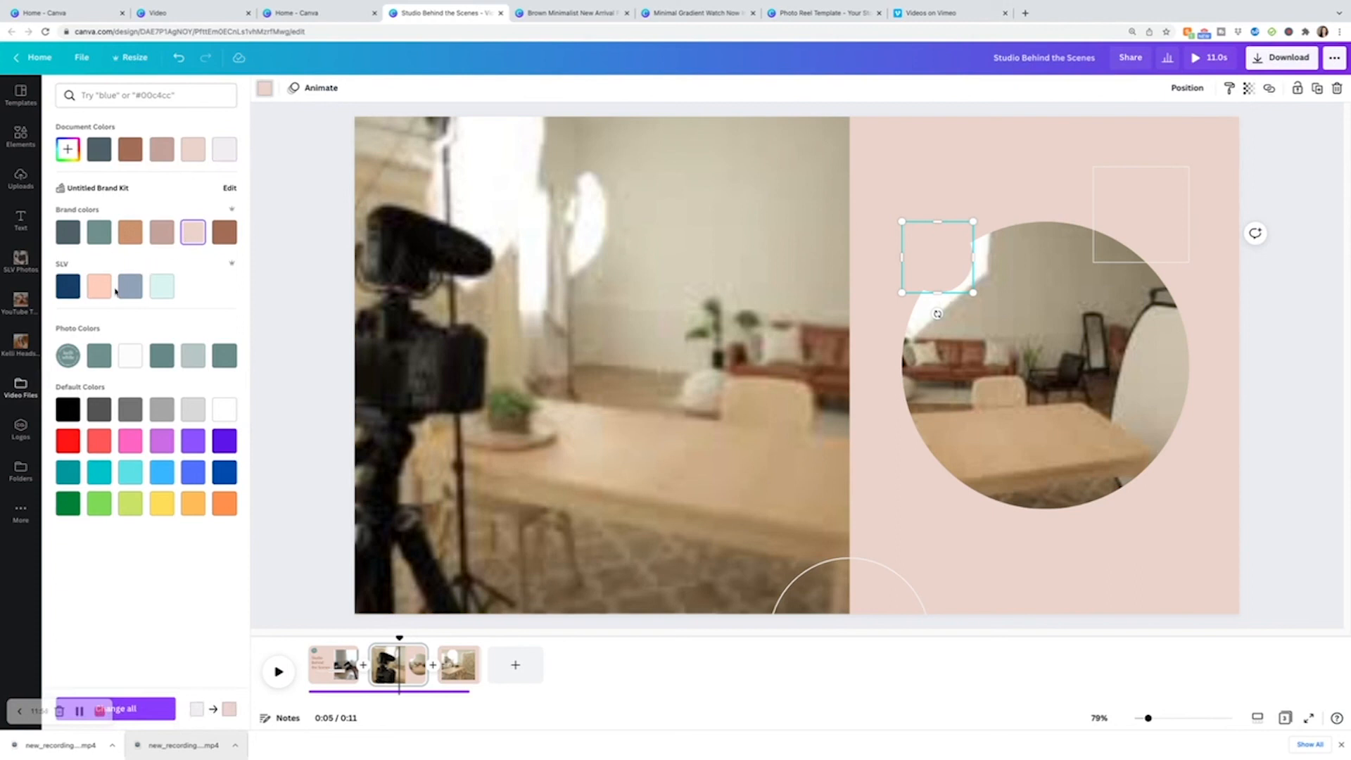
{"action": "left_click", "coordinate": [101, 237]}
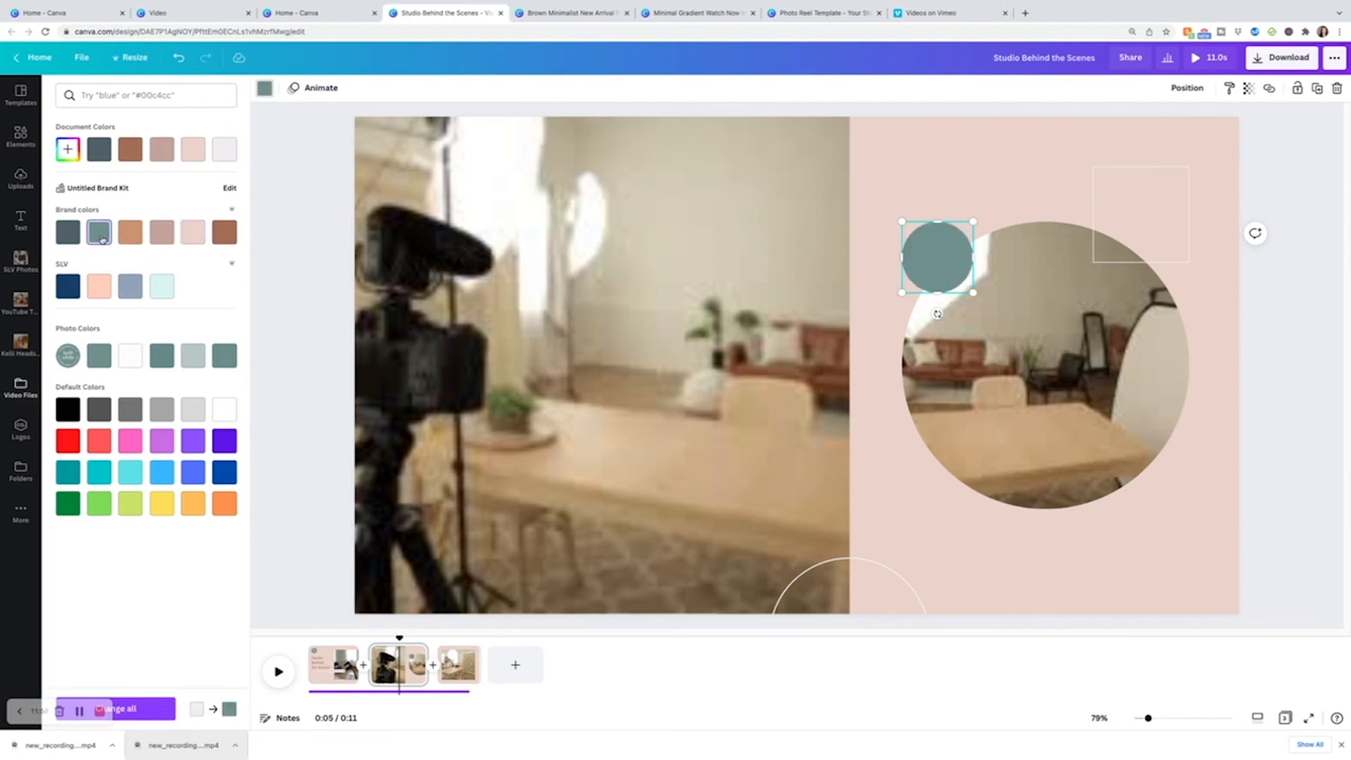
{"action": "left_click", "coordinate": [159, 237]}
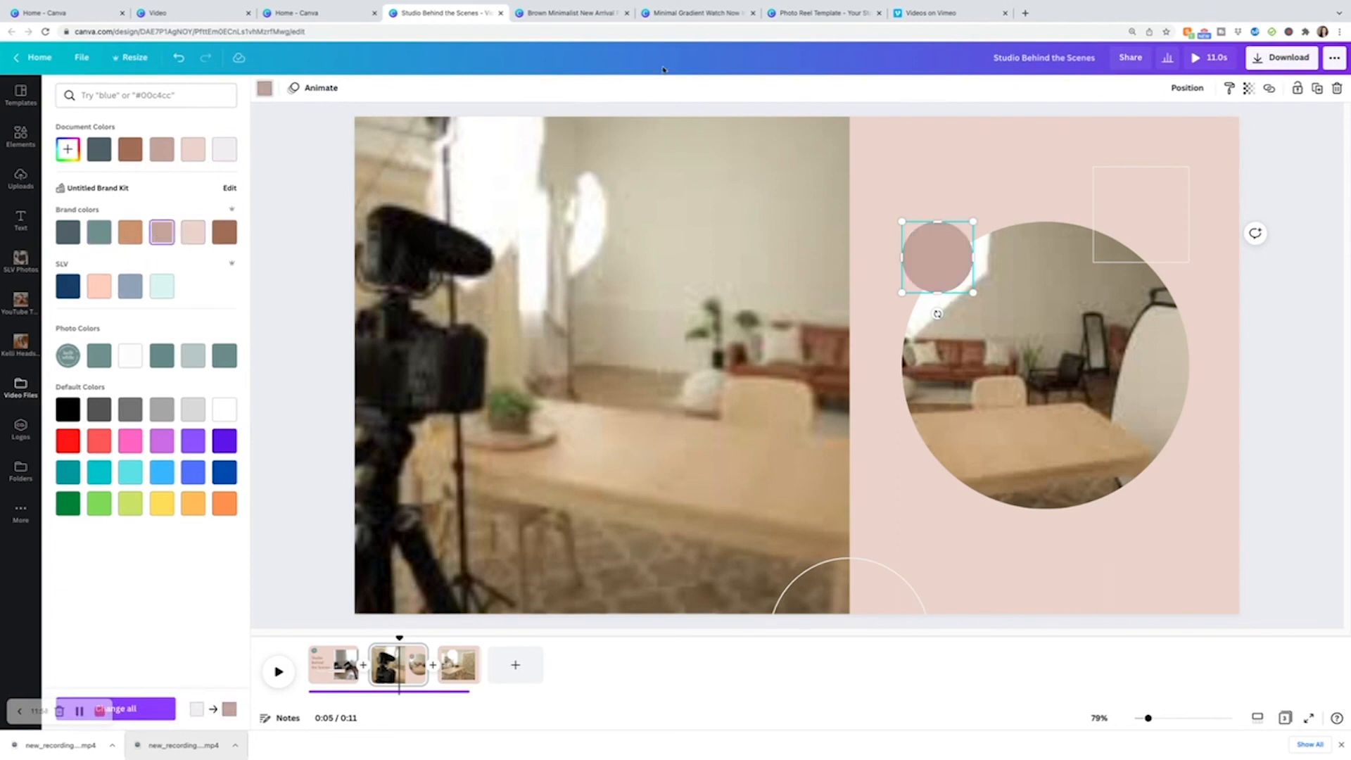
{"action": "left_click", "coordinate": [659, 110]}
{"action": "left_click", "coordinate": [1233, 476]}
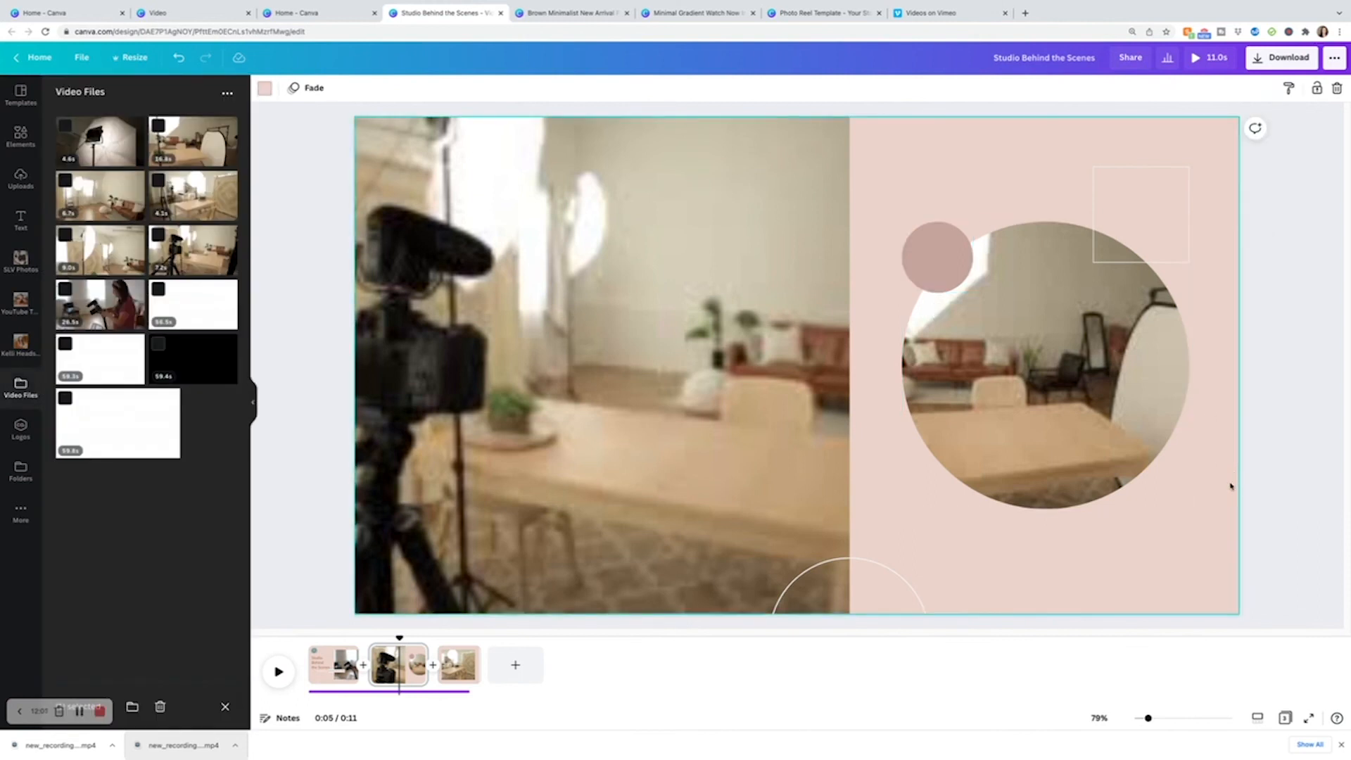
Play the video preview from the last page.
{"action": "left_click", "coordinate": [458, 664]}
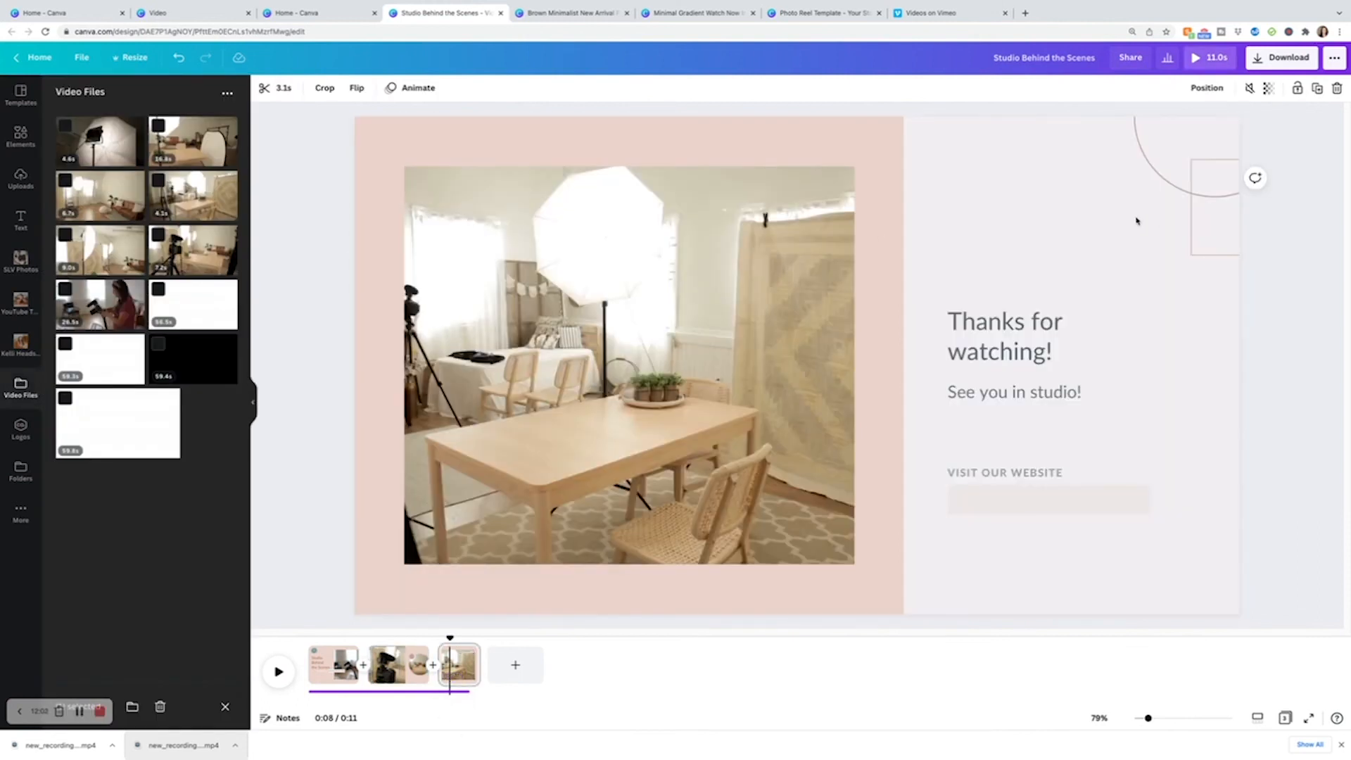
{"action": "left_click", "coordinate": [1209, 57]}
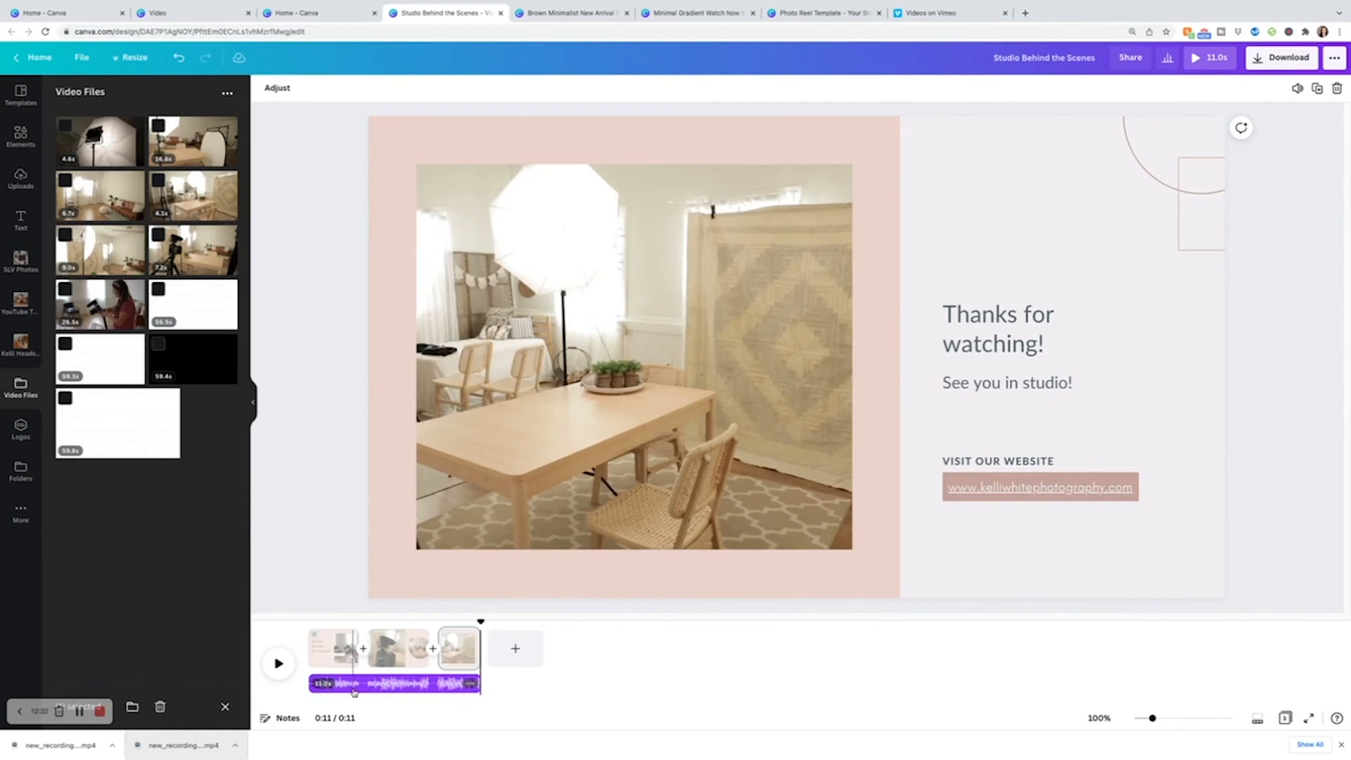
Scrub through the timeline to review the first and second pages of the video.
{"action": "left_click", "coordinate": [376, 658]}
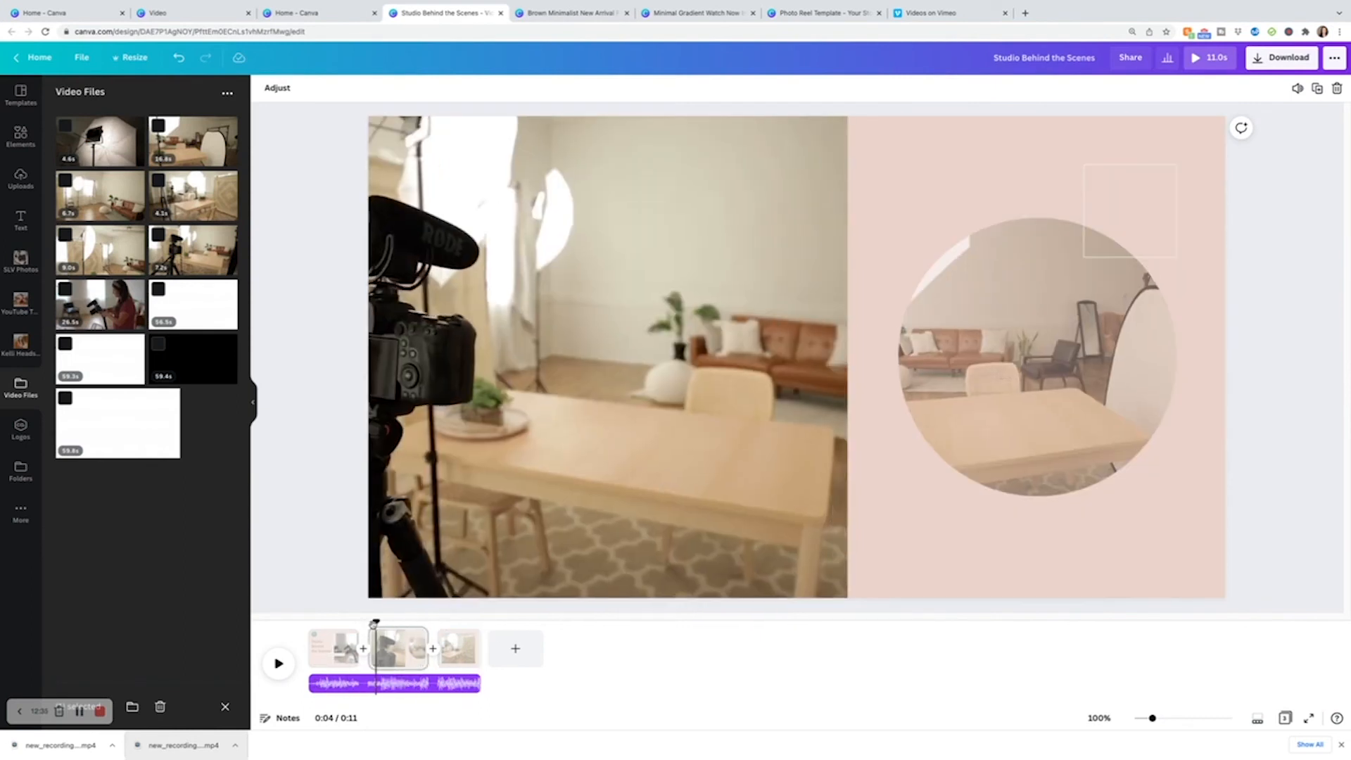
{"action": "left_click_drag", "start_coordinate": [376, 618], "coordinate": [345, 619]}
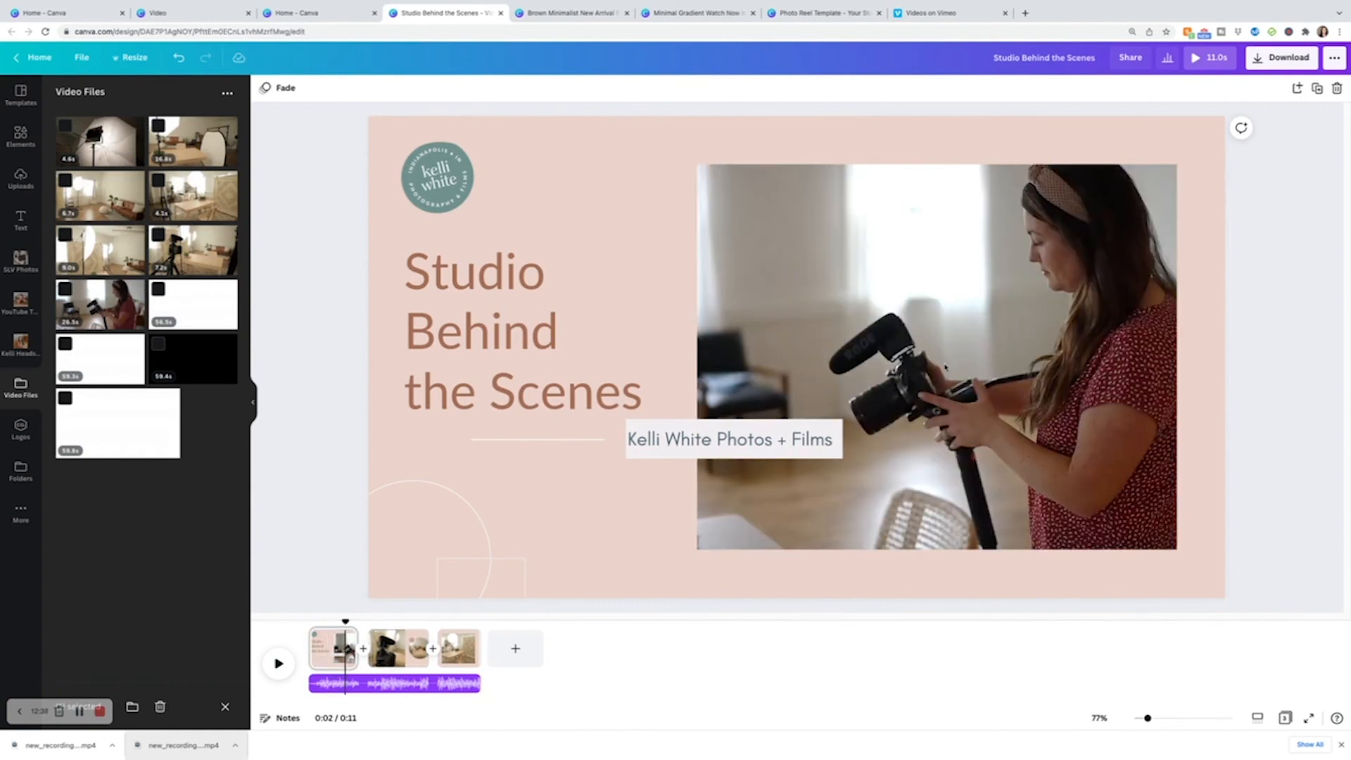
{"action": "left_click", "coordinate": [968, 326]}
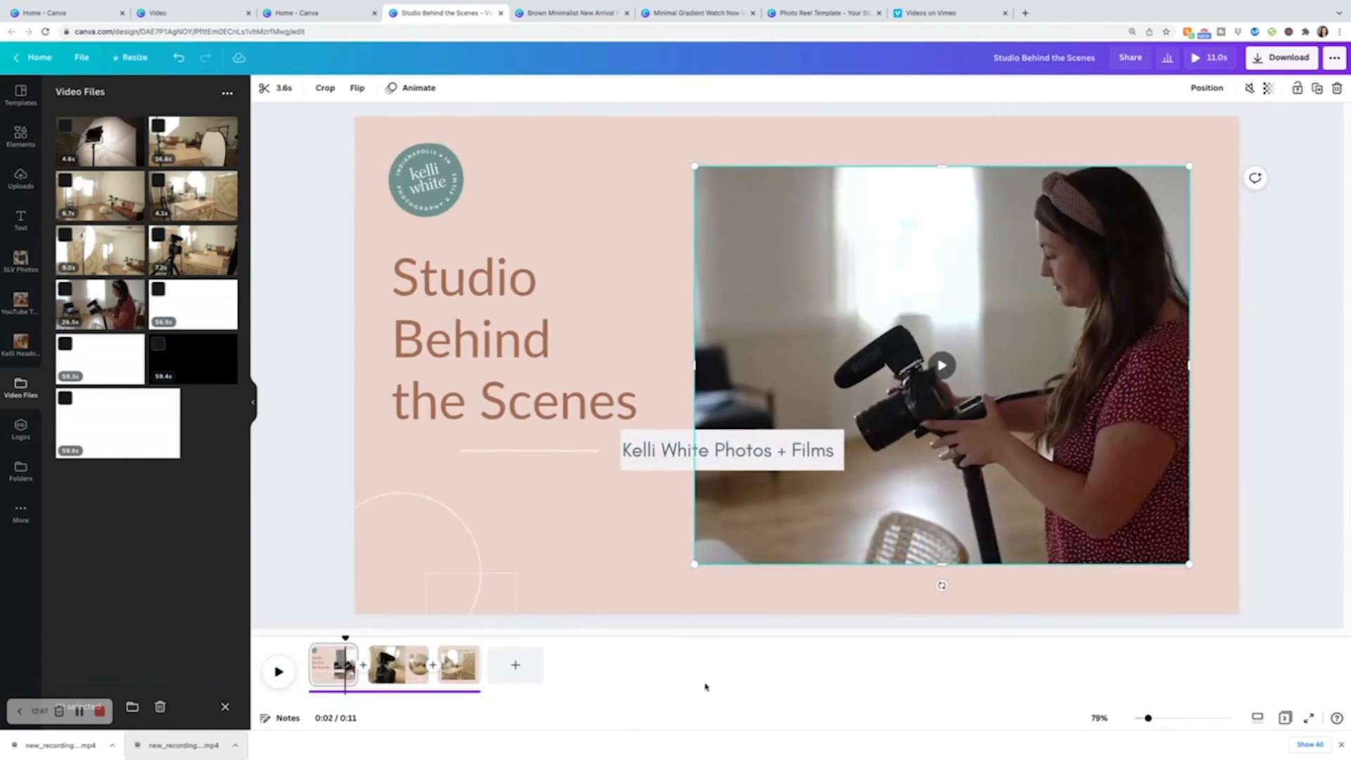
{"action": "left_click_drag", "start_coordinate": [345, 639], "coordinate": [366, 644]}
{"action": "left_click", "coordinate": [387, 667]}
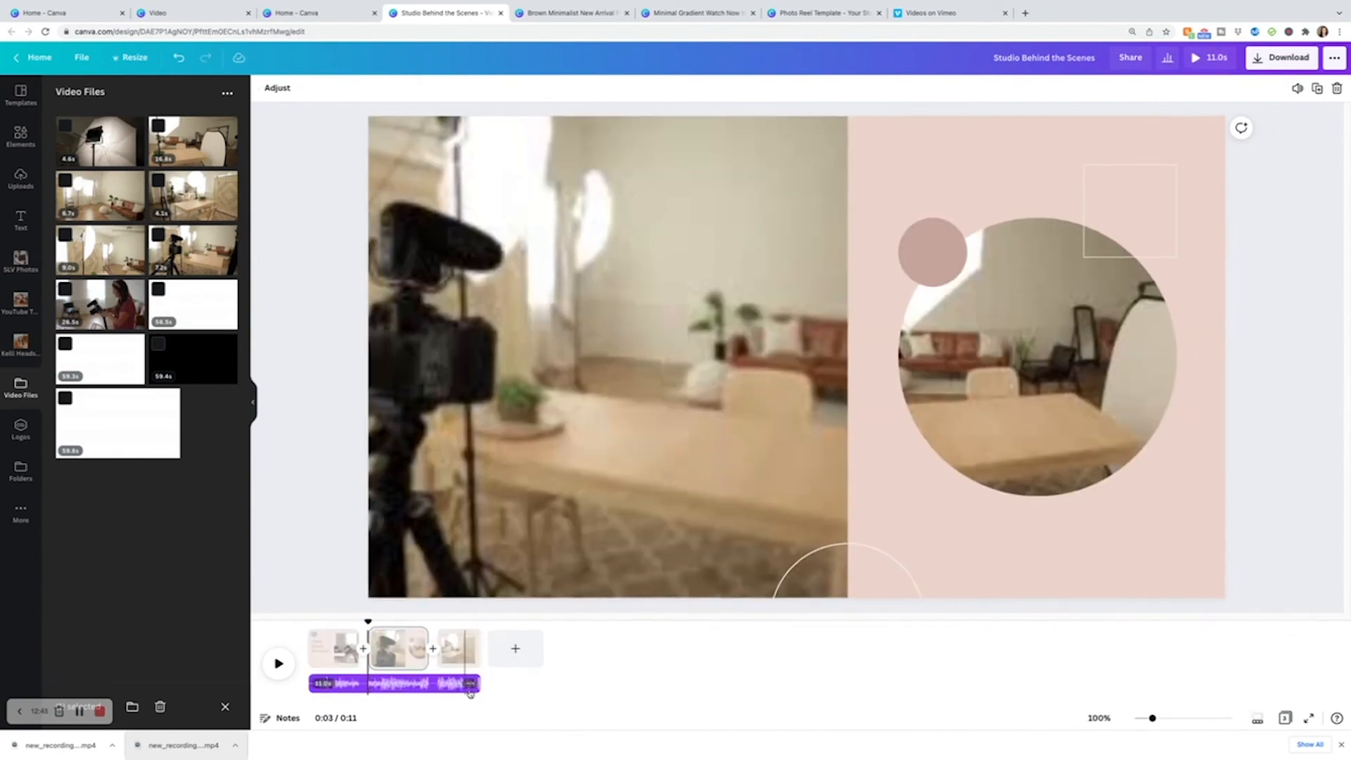
Delete the background music track and undo the deletion.
{"action": "left_click_drag", "start_coordinate": [470, 683], "coordinate": [519, 701]}
{"action": "left_click", "coordinate": [456, 687]}
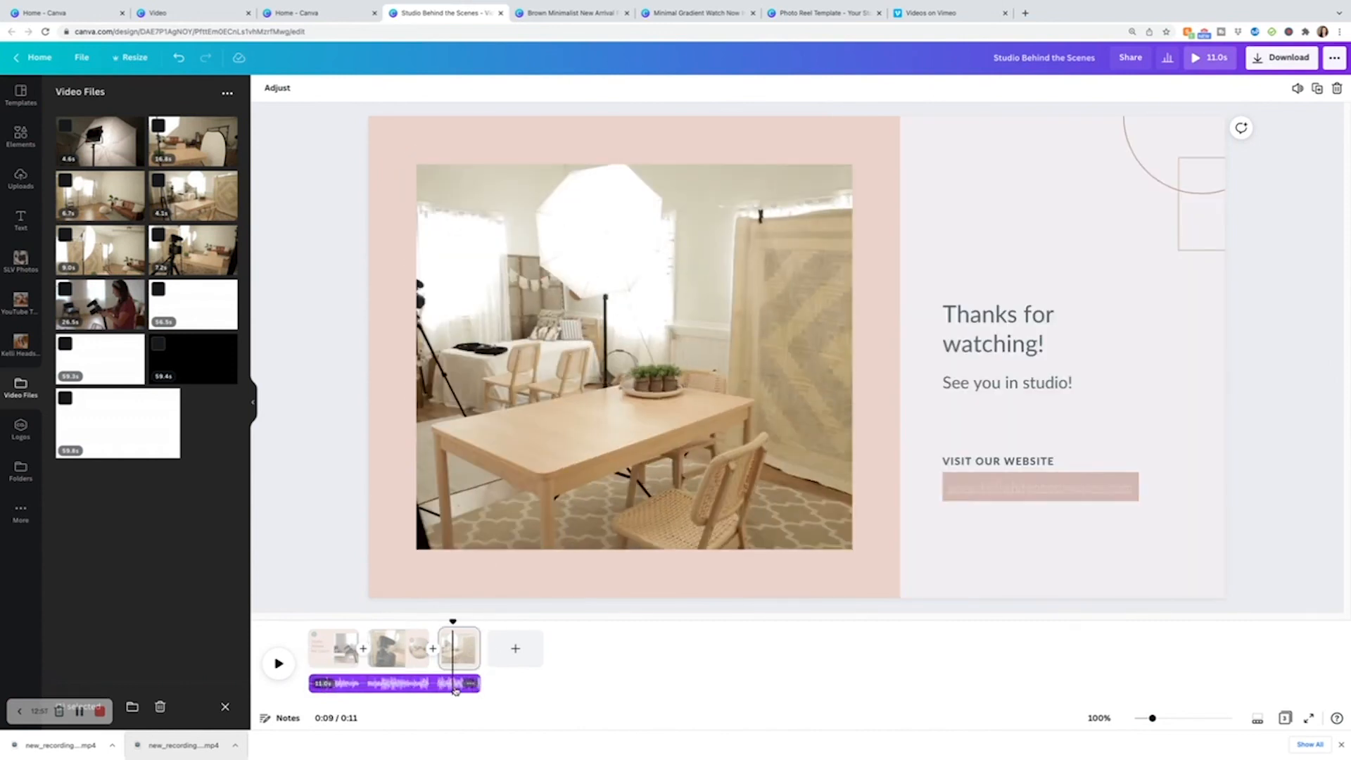
{"action": "key", "text": "Delete"}
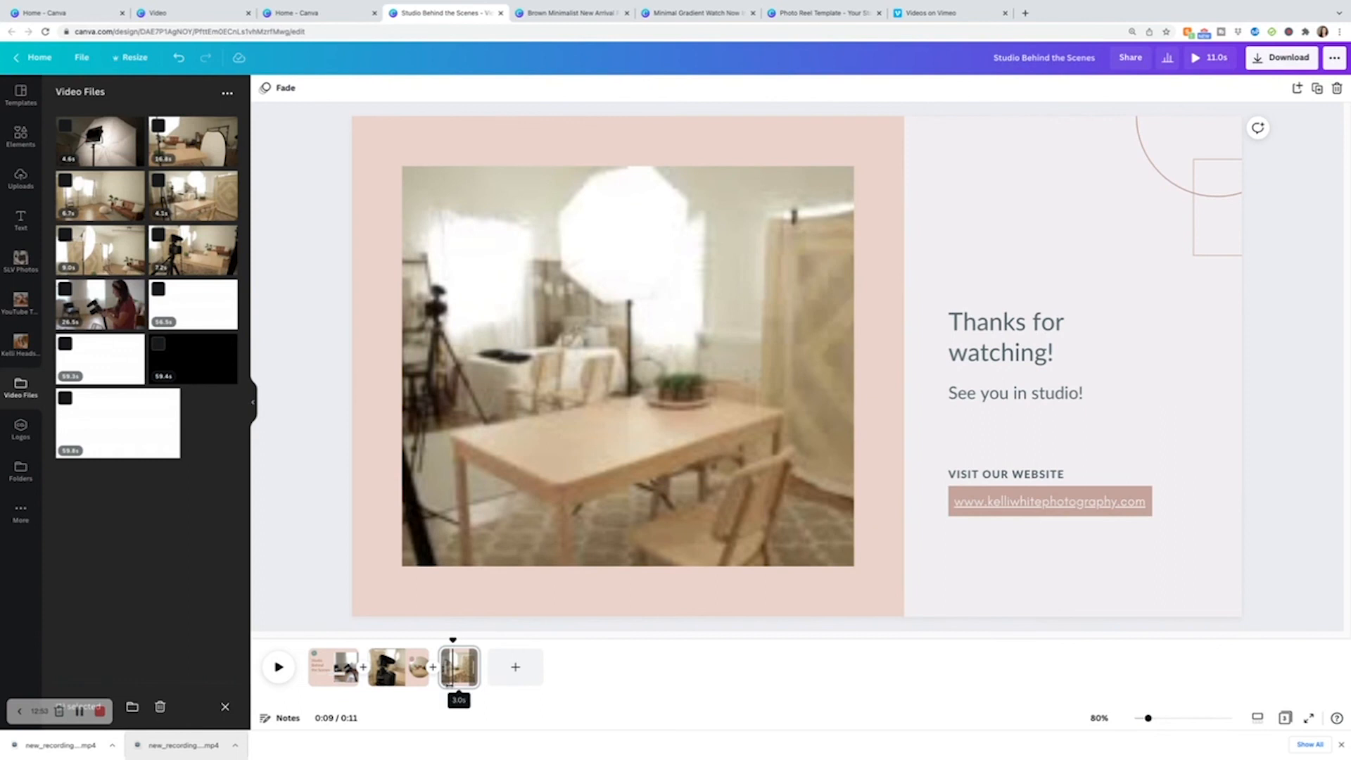
{"action": "key", "text": "super+z"}
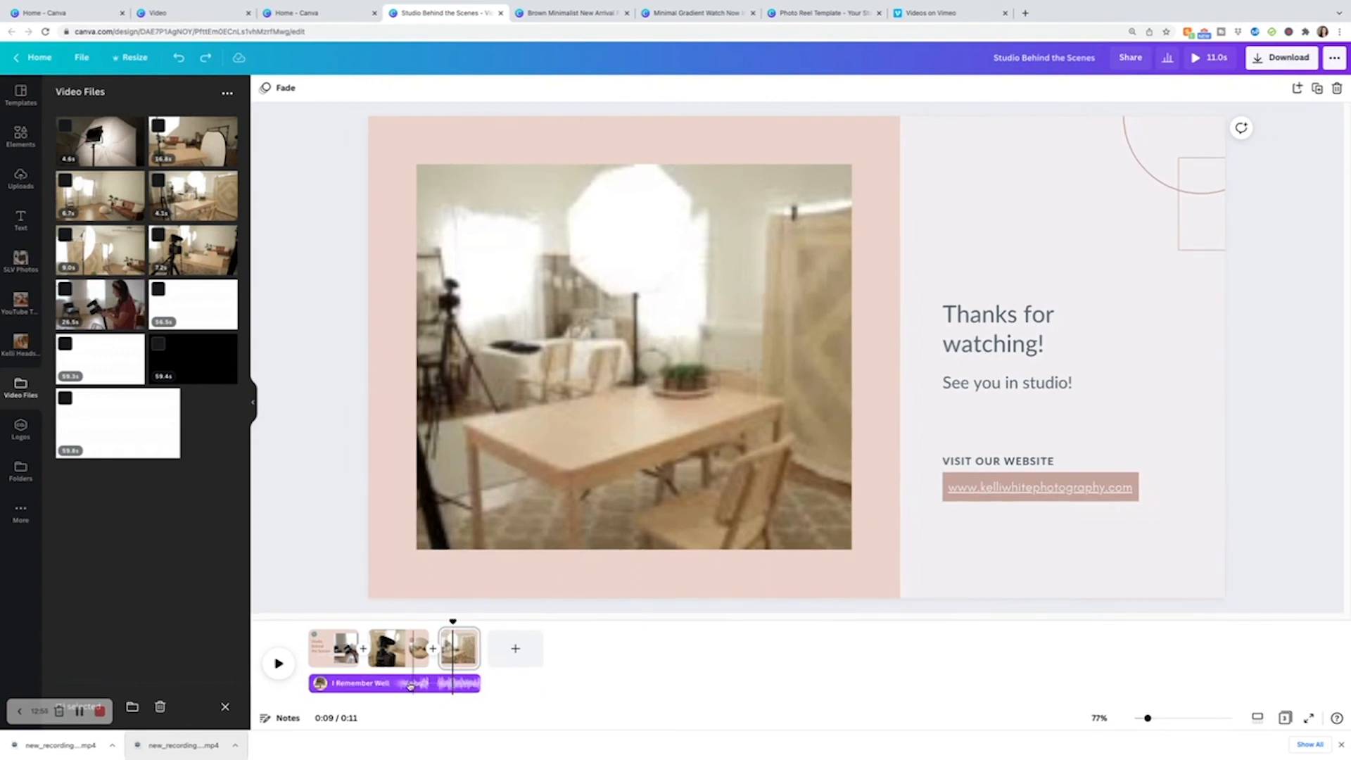
Trim the last page so the whole video runs 9.7 seconds and play the preview.
{"action": "left_click_drag", "start_coordinate": [453, 622], "coordinate": [399, 634]}
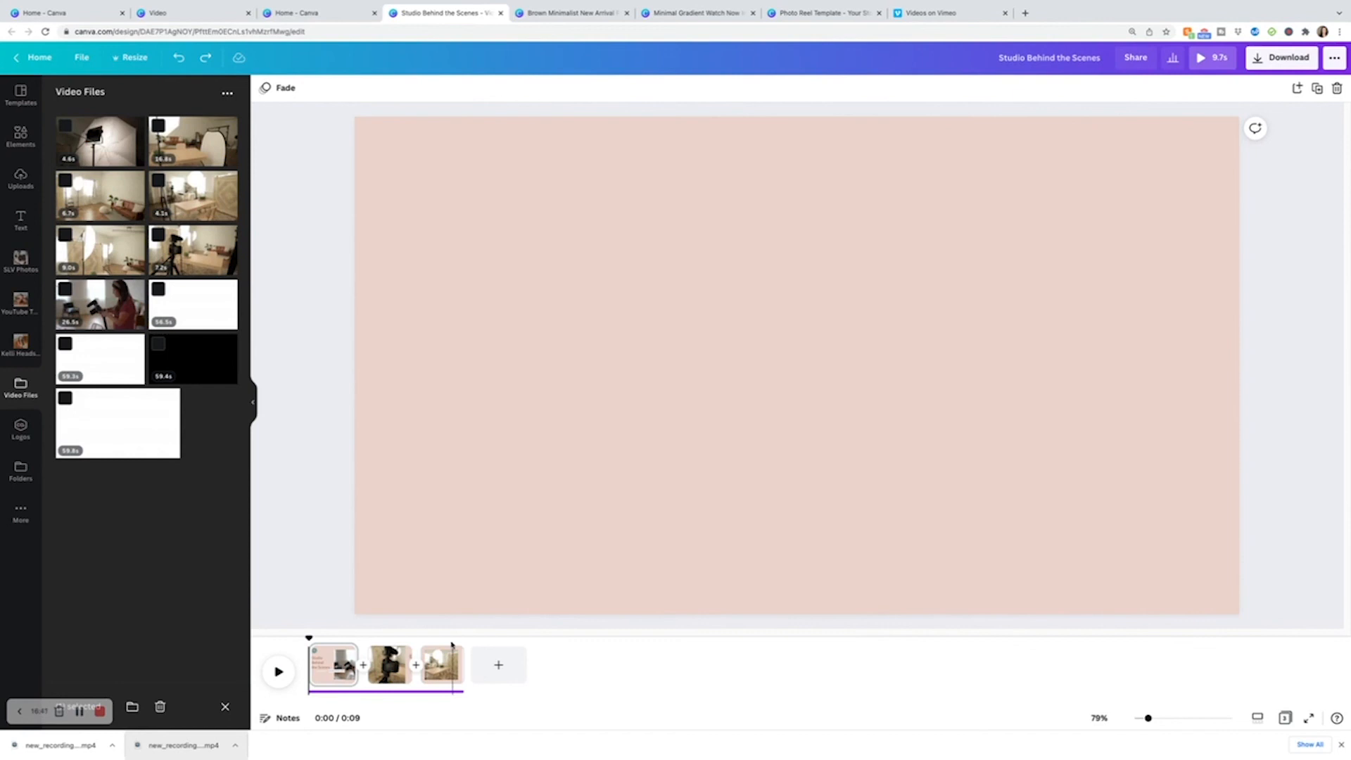
{"action": "left_click", "coordinate": [1221, 59]}
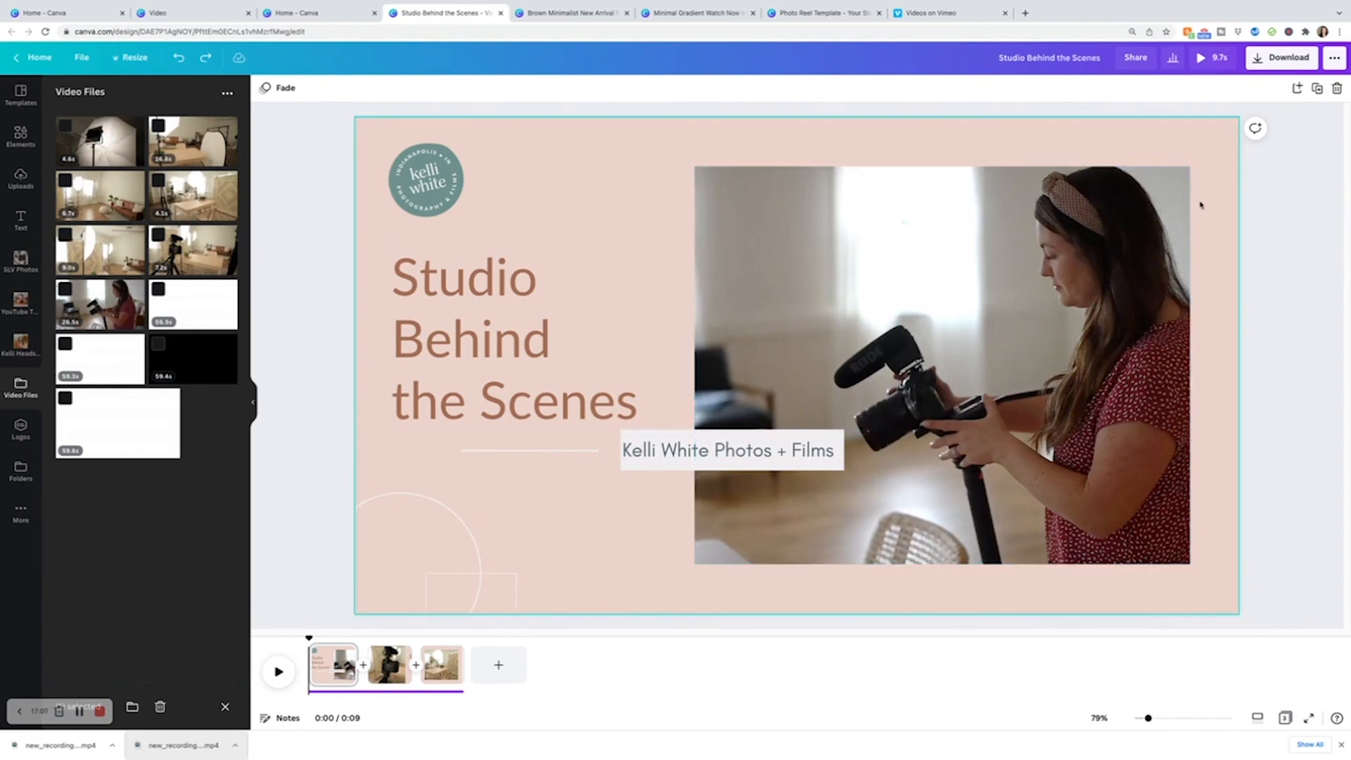
Download all three pages of the design as an MP4 video.
{"action": "left_click", "coordinate": [1297, 59]}
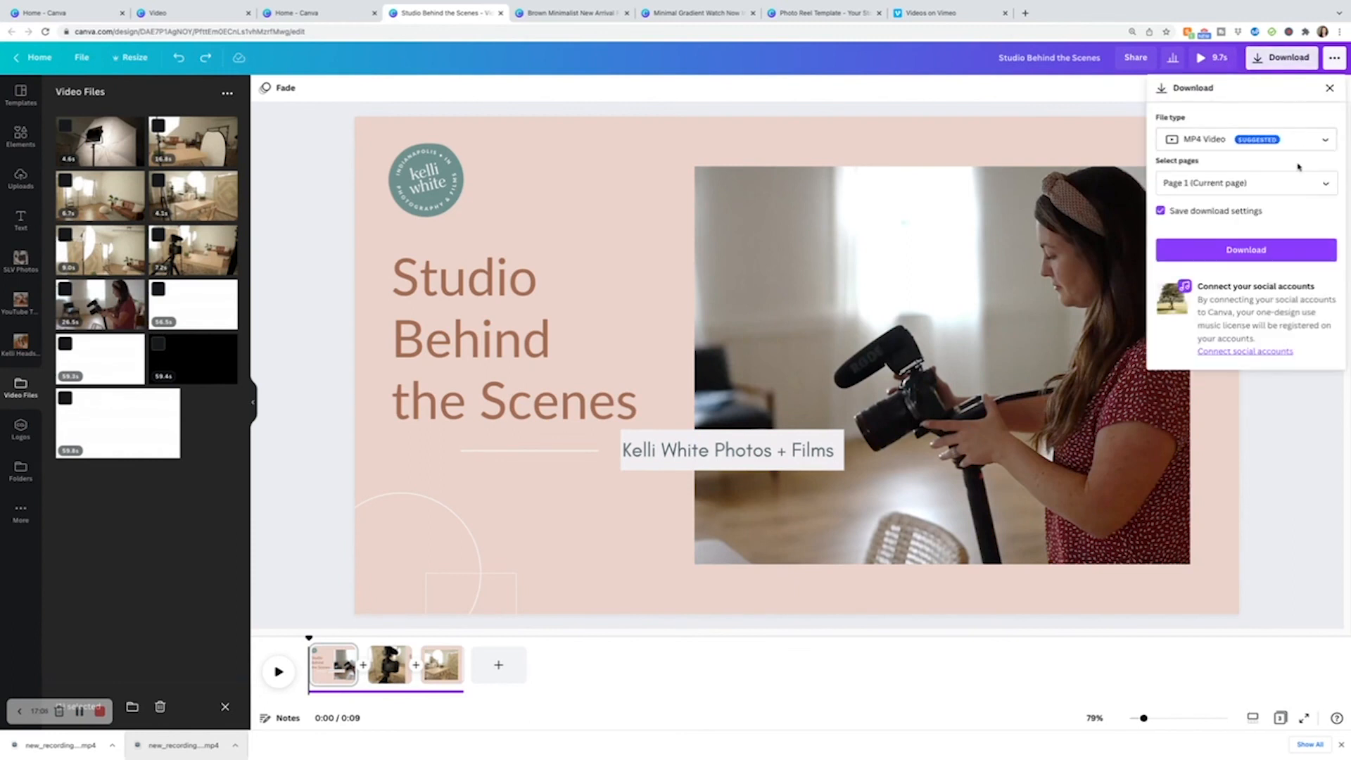
{"action": "left_click", "coordinate": [1311, 147]}
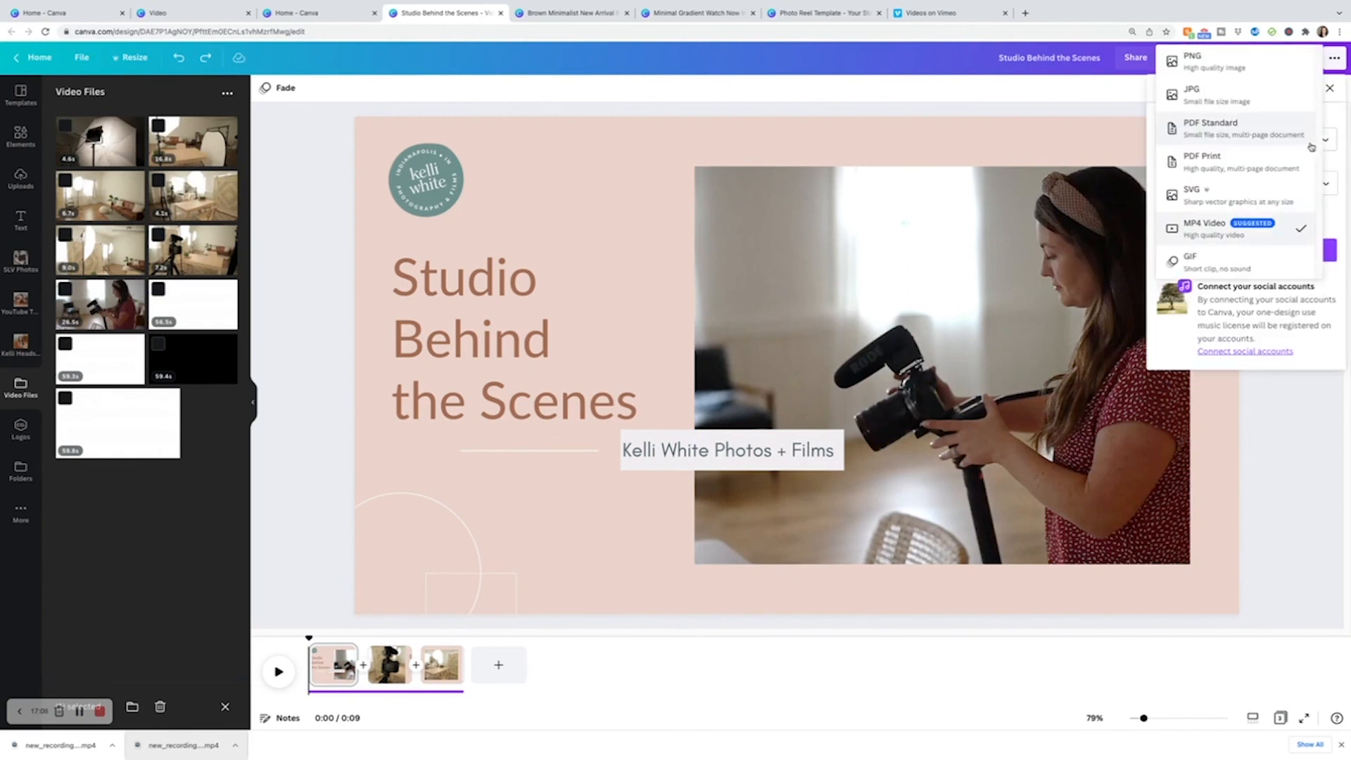
{"action": "left_click", "coordinate": [1247, 232]}
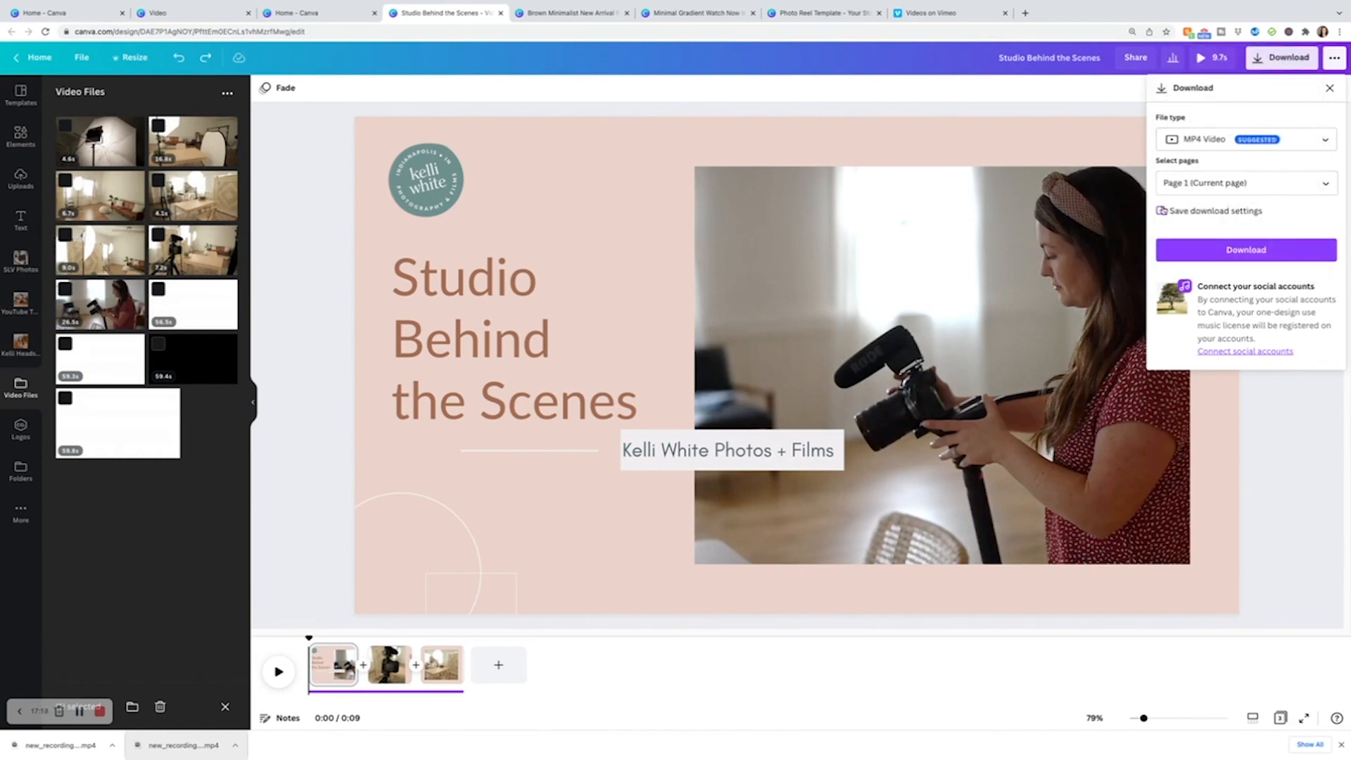
{"action": "left_click", "coordinate": [1252, 184]}
{"action": "left_click", "coordinate": [1315, 216]}
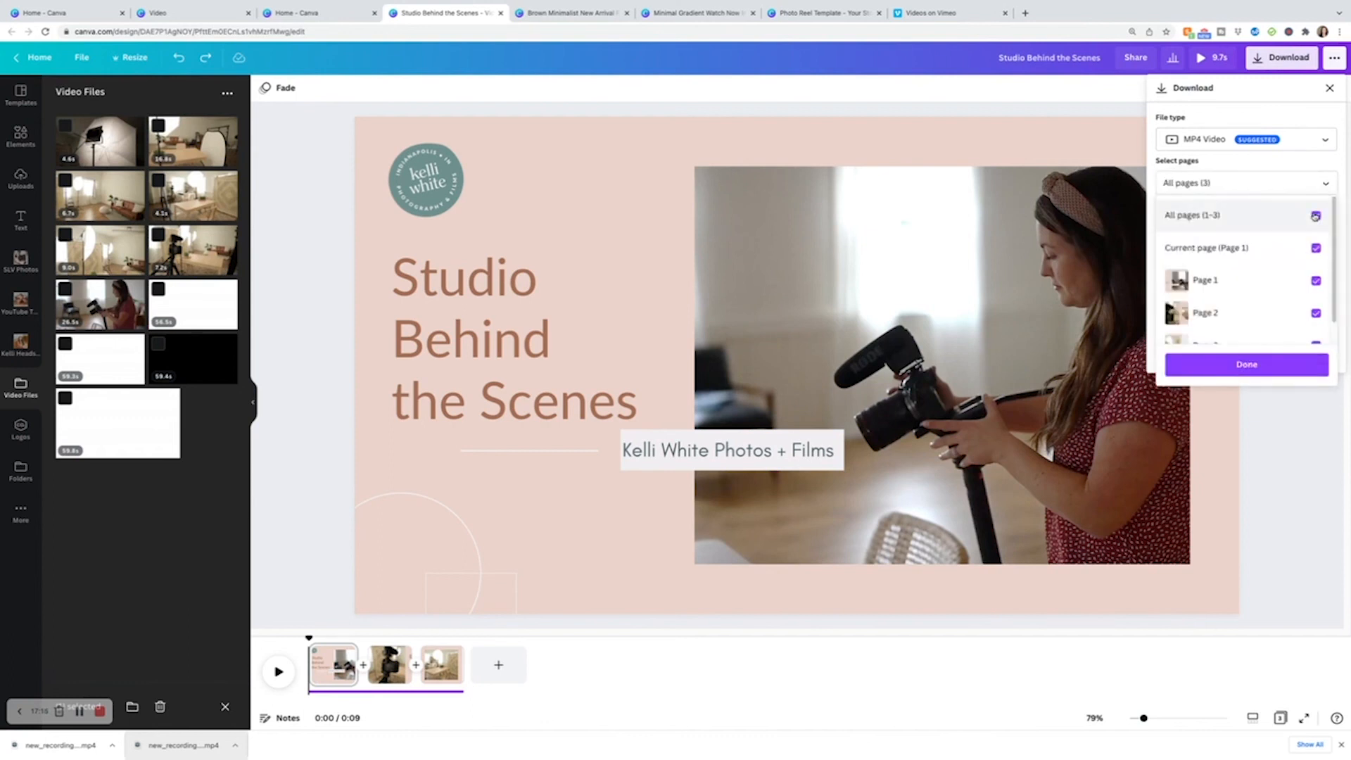
{"action": "left_click", "coordinate": [1118, 105]}
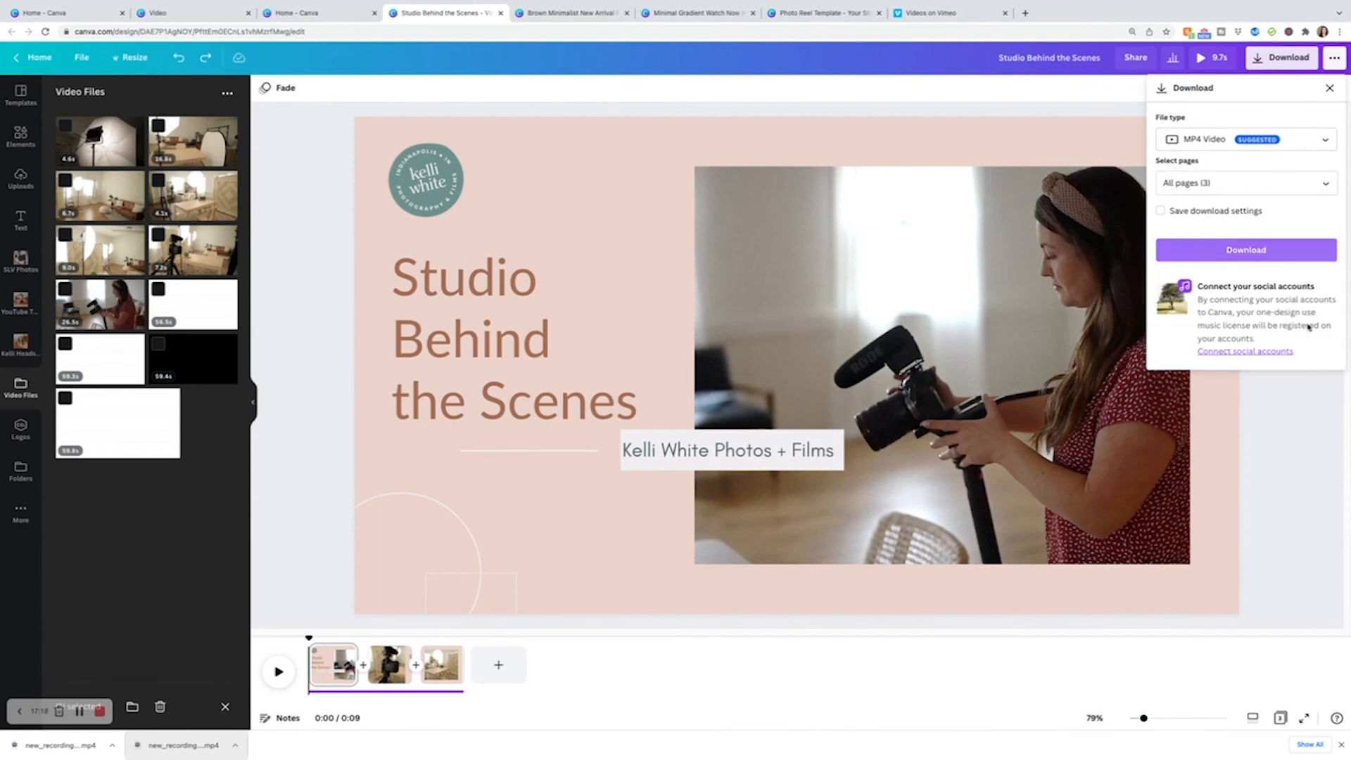
{"action": "left_click", "coordinate": [1267, 252]}
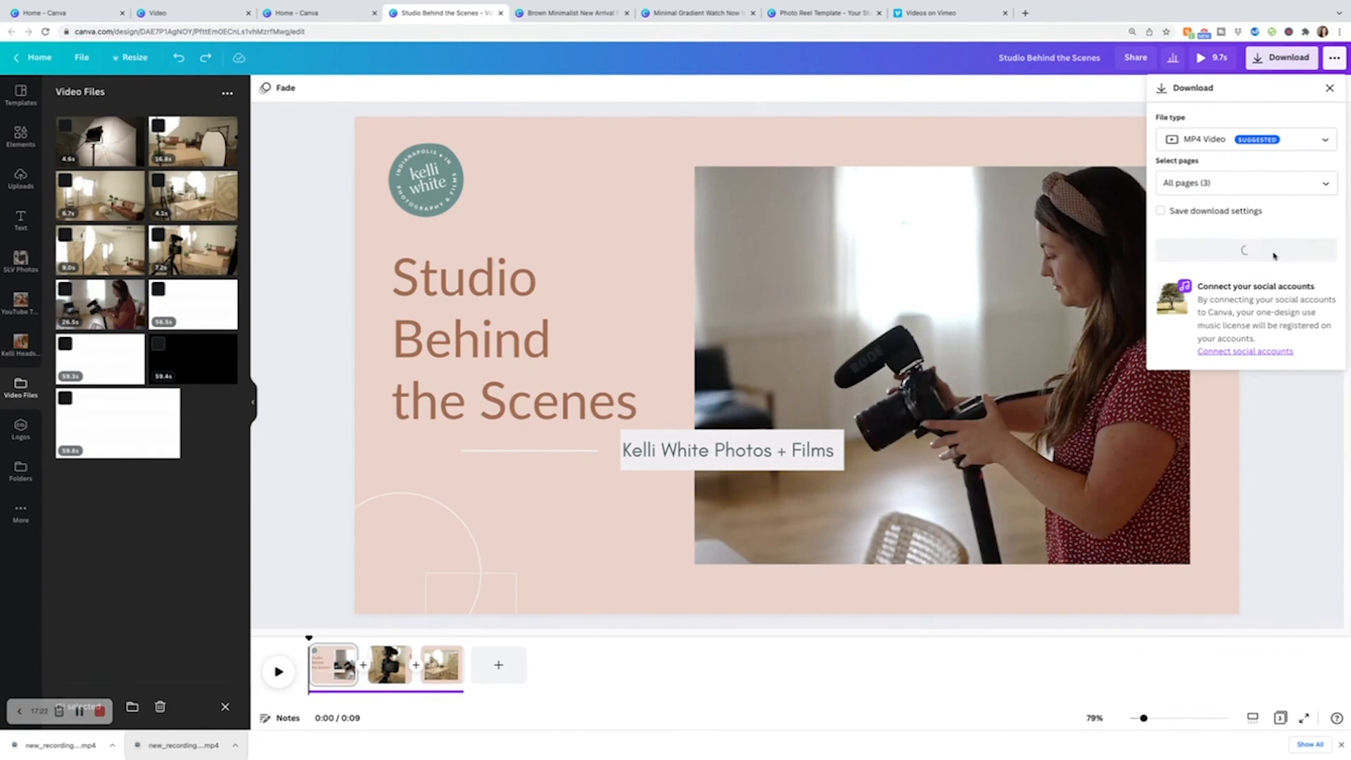